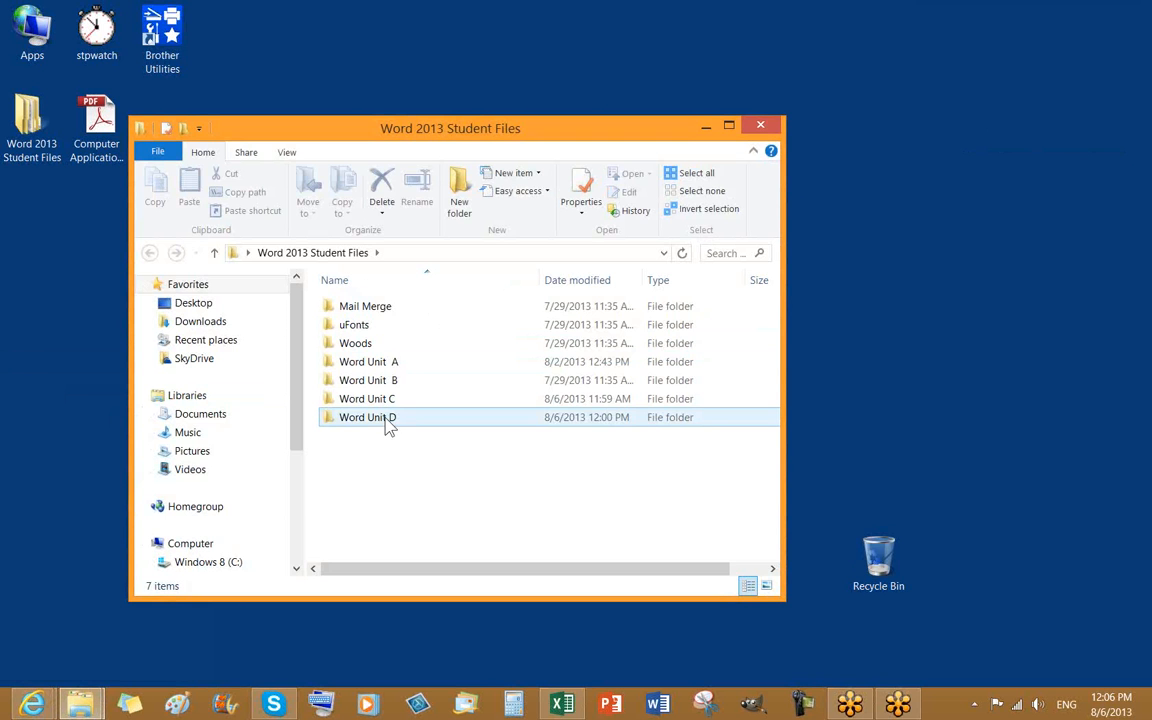
Step: Open the WD D-3 document from the Word Unit D folder and minimize the folder window
{"action": "double_click", "coordinate": [388, 420]}
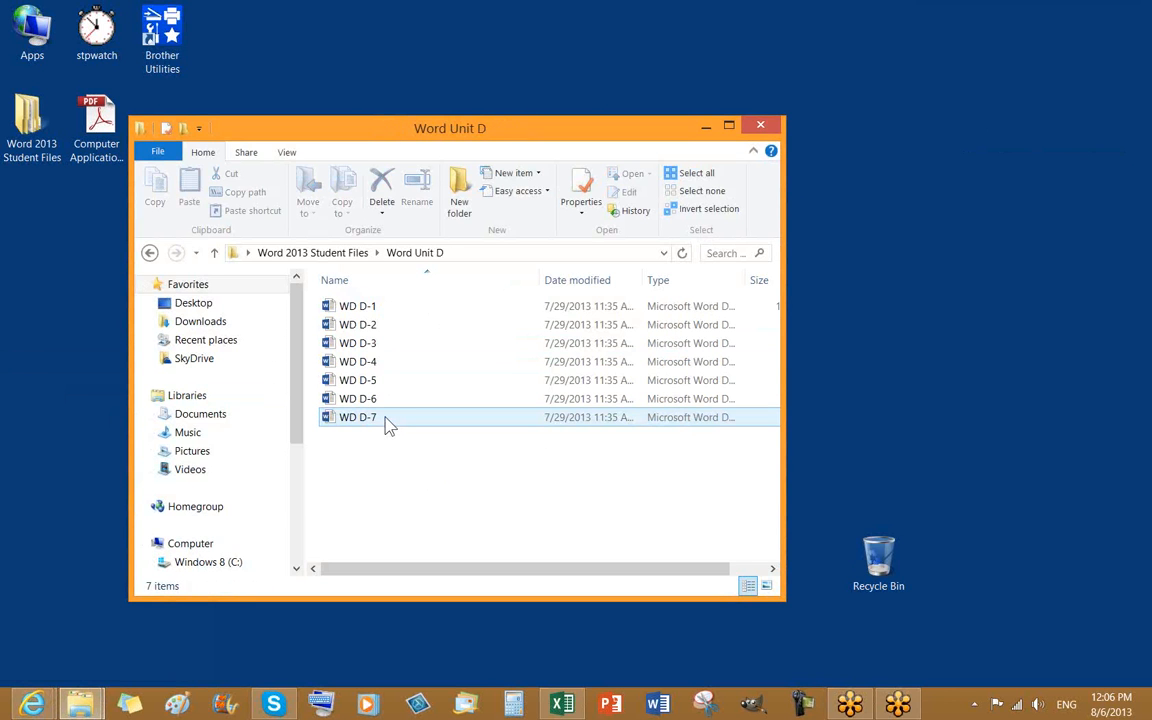
{"action": "left_click", "coordinate": [376, 345]}
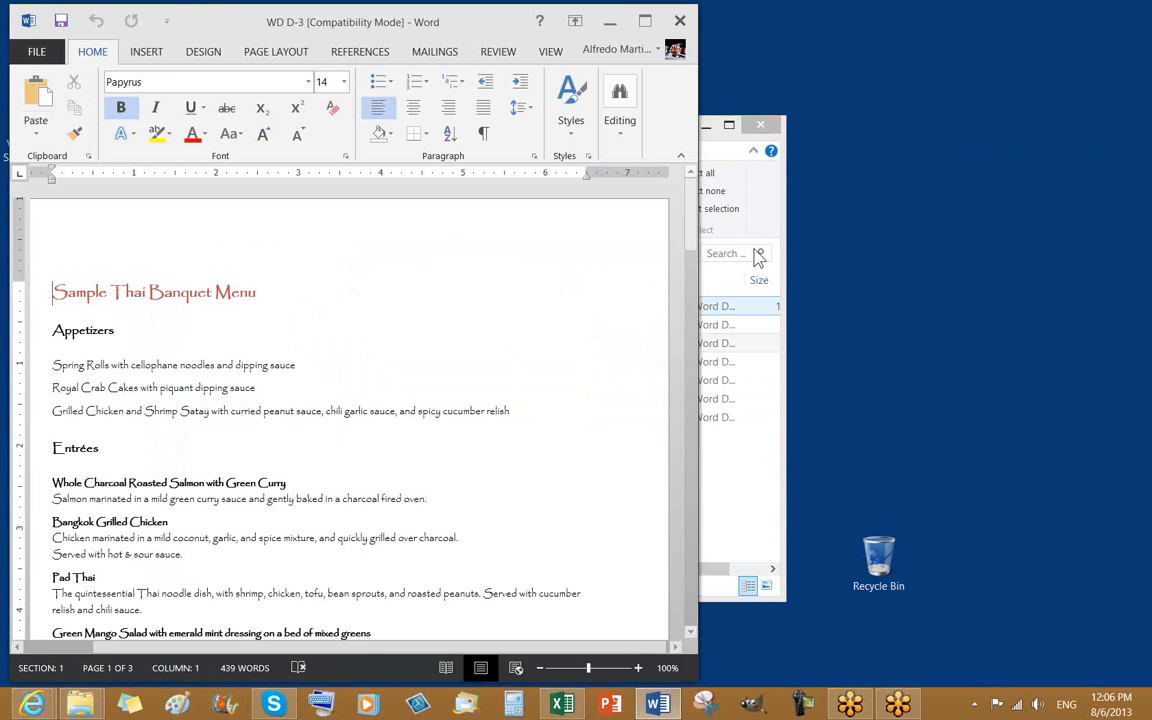
{"action": "left_click", "coordinate": [708, 128]}
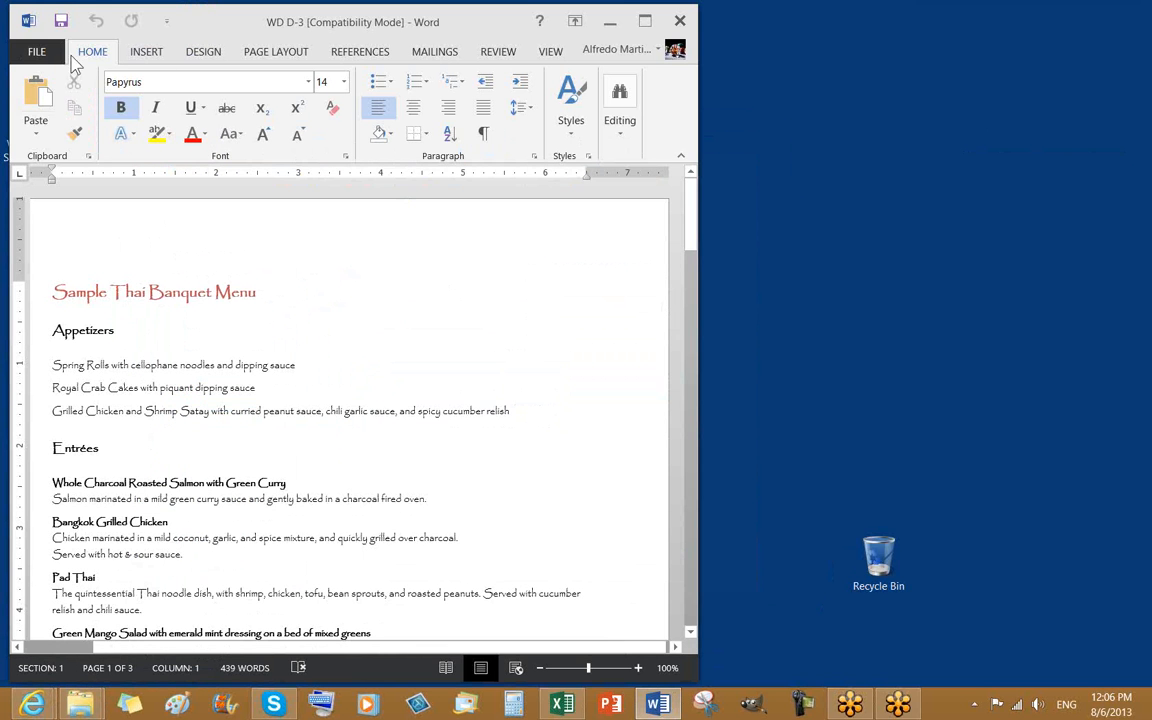
Step: Save the document in the Word 2013 10 AM folder as "3 Columns Menu 8-6-2013", accepting the upgrade to the newest file format
{"action": "left_click", "coordinate": [36, 51]}
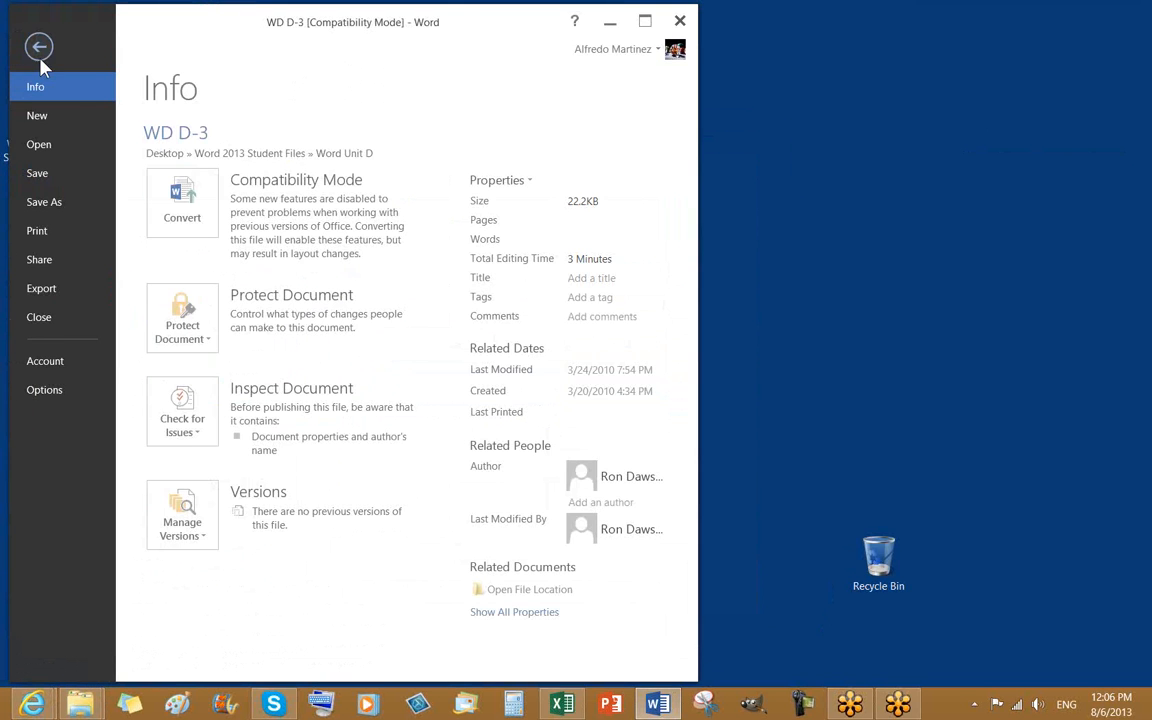
{"action": "left_click", "coordinate": [48, 200]}
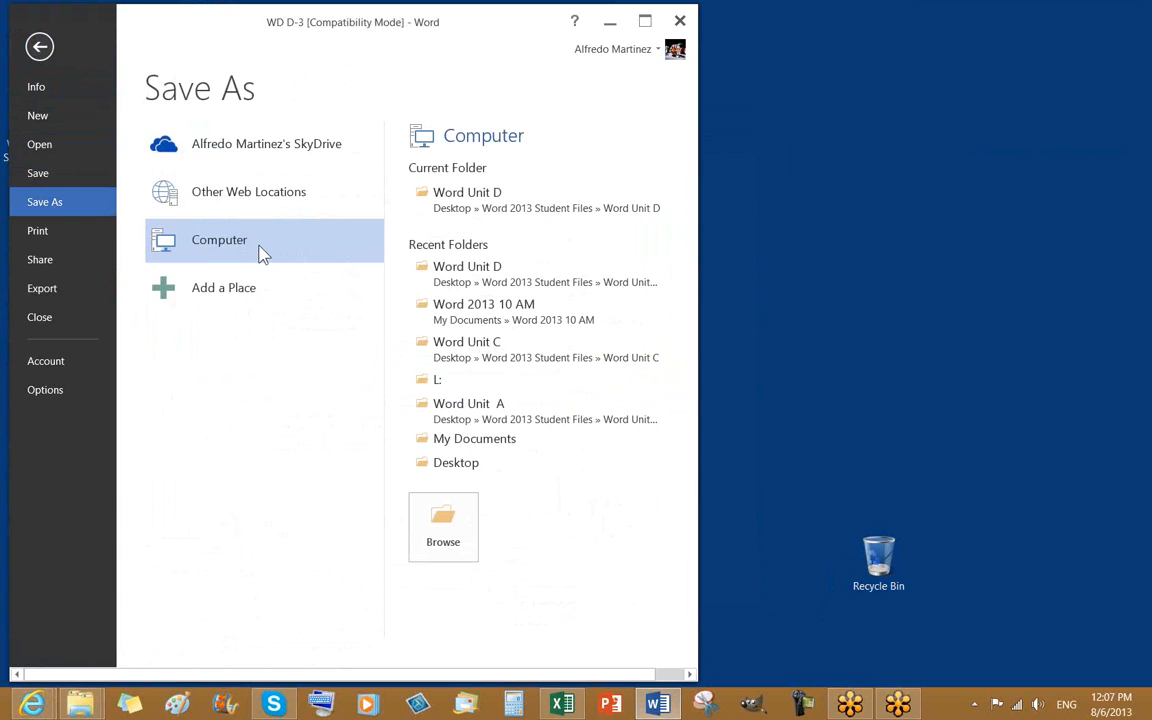
{"action": "left_click", "coordinate": [500, 312]}
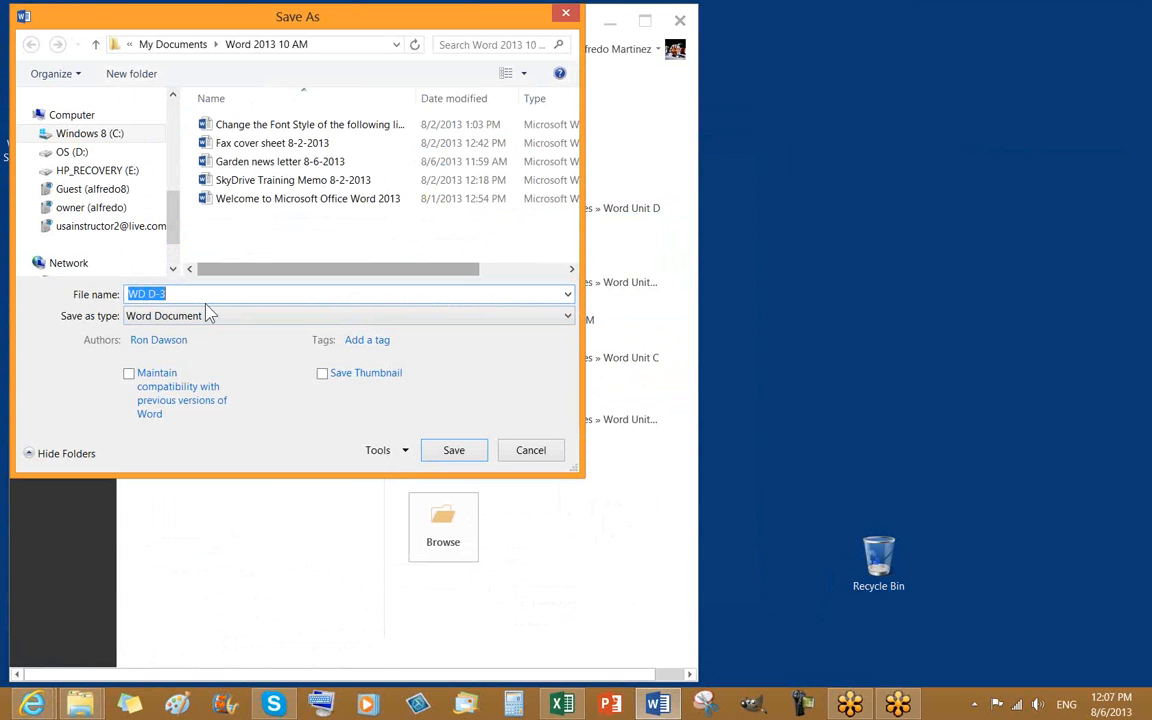
{"action": "key", "text": "BackSpace"}
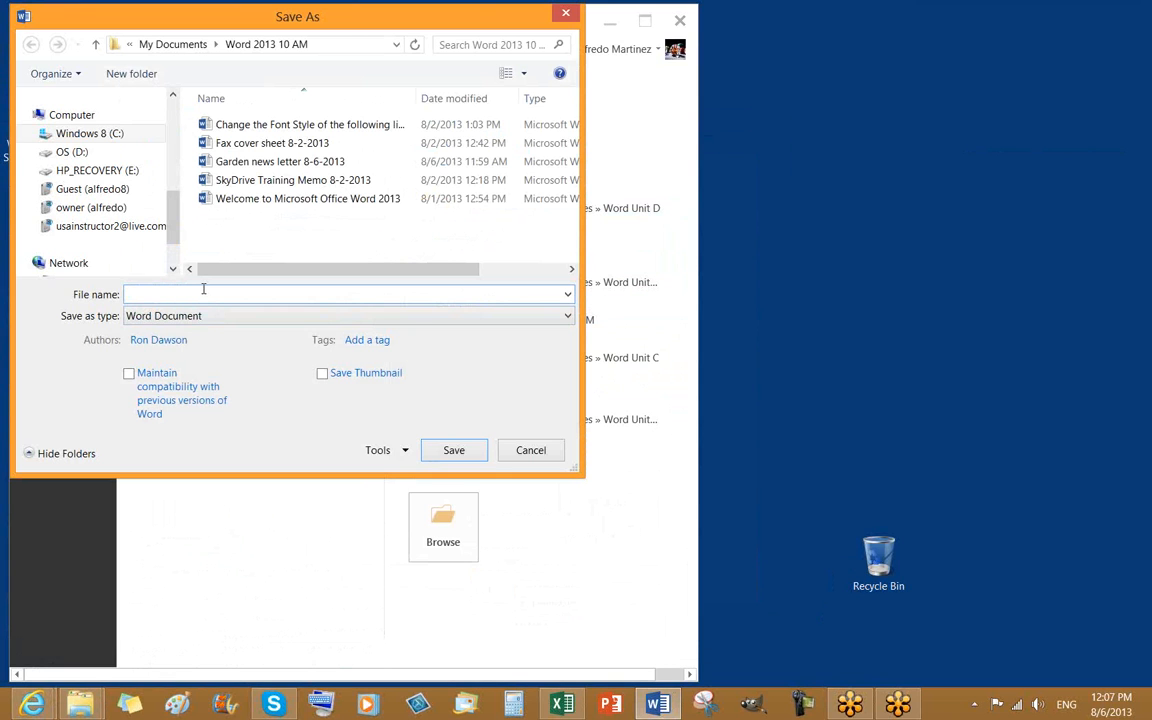
{"action": "type", "text": "641667689"}
{"action": "key", "text": "BackSpace"}
{"action": "key", "text": "BackSpace"}
{"action": "key", "text": "BackSpace"}
{"action": "key", "text": "BackSpace"}
{"action": "key", "text": "BackSpace"}
{"action": "key", "text": "BackSpace"}
{"action": "key", "text": "BackSpace"}
{"action": "key", "text": "BackSpace"}
{"action": "type", "text": "Menu 8-6-201"}
{"action": "type", "text": "3 Co"}
{"action": "type", "text": "lumns Me"}
{"action": "left_click", "coordinate": [453, 458]}
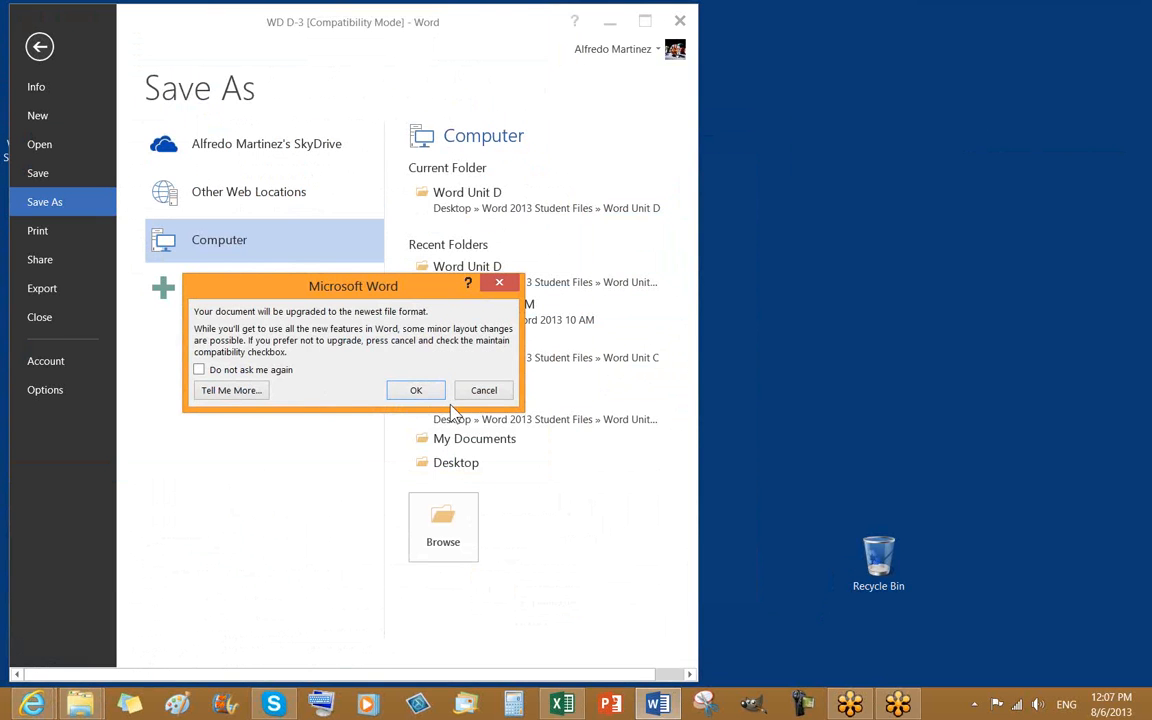
{"action": "left_click", "coordinate": [416, 390]}
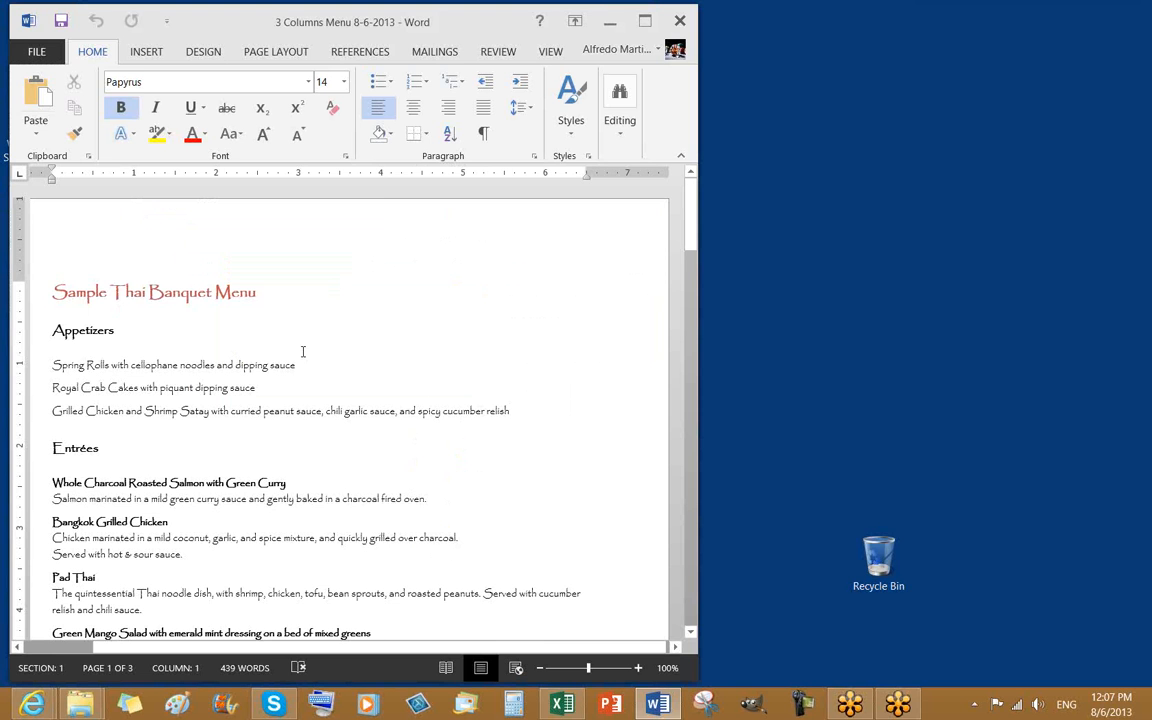
Step: Look through the banquet menus and the Catering Services section, then return to the start of the document
{"action": "left_click_drag", "start_coordinate": [110, 648], "coordinate": [67, 650]}
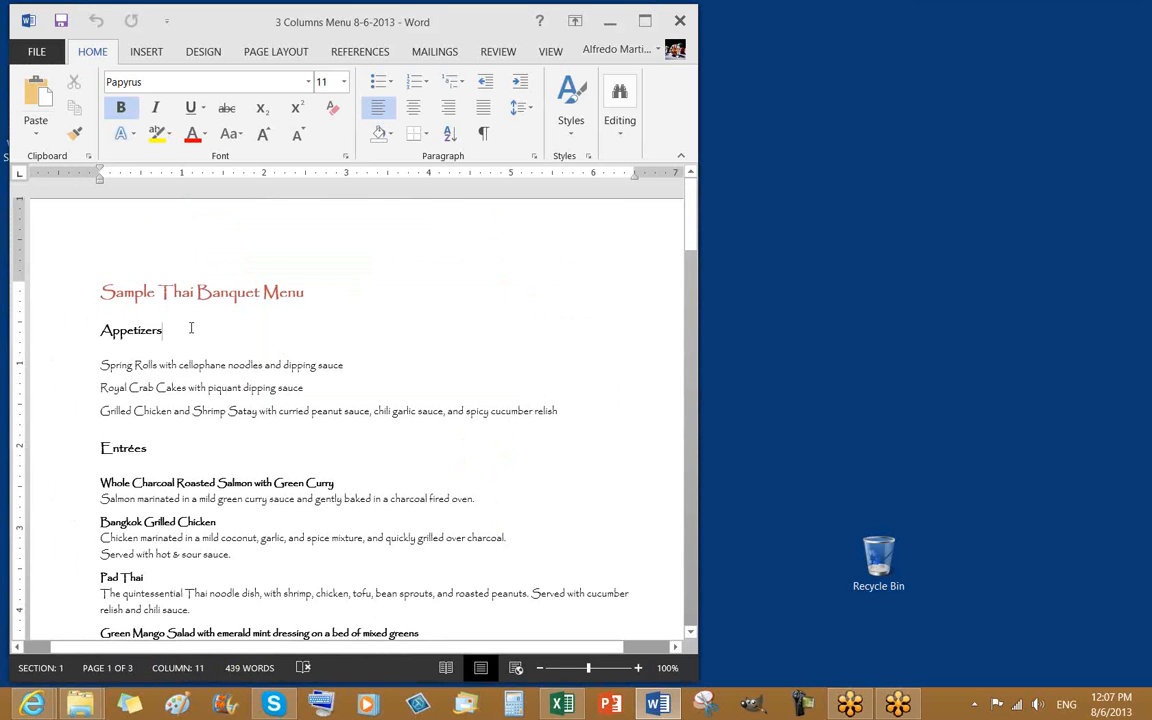
{"action": "left_click", "coordinate": [186, 331]}
{"action": "scroll", "coordinate": [315, 409], "scroll_direction": "down", "scroll_amount": 15}
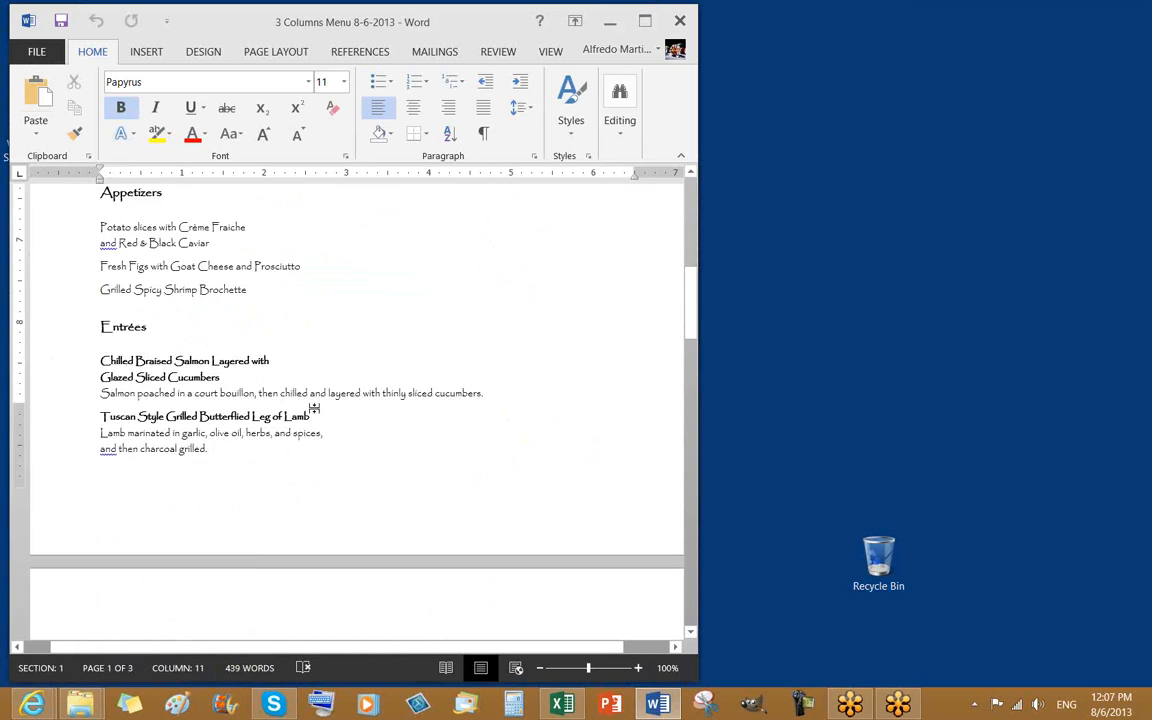
{"action": "scroll", "coordinate": [315, 409], "scroll_direction": "down", "scroll_amount": 15}
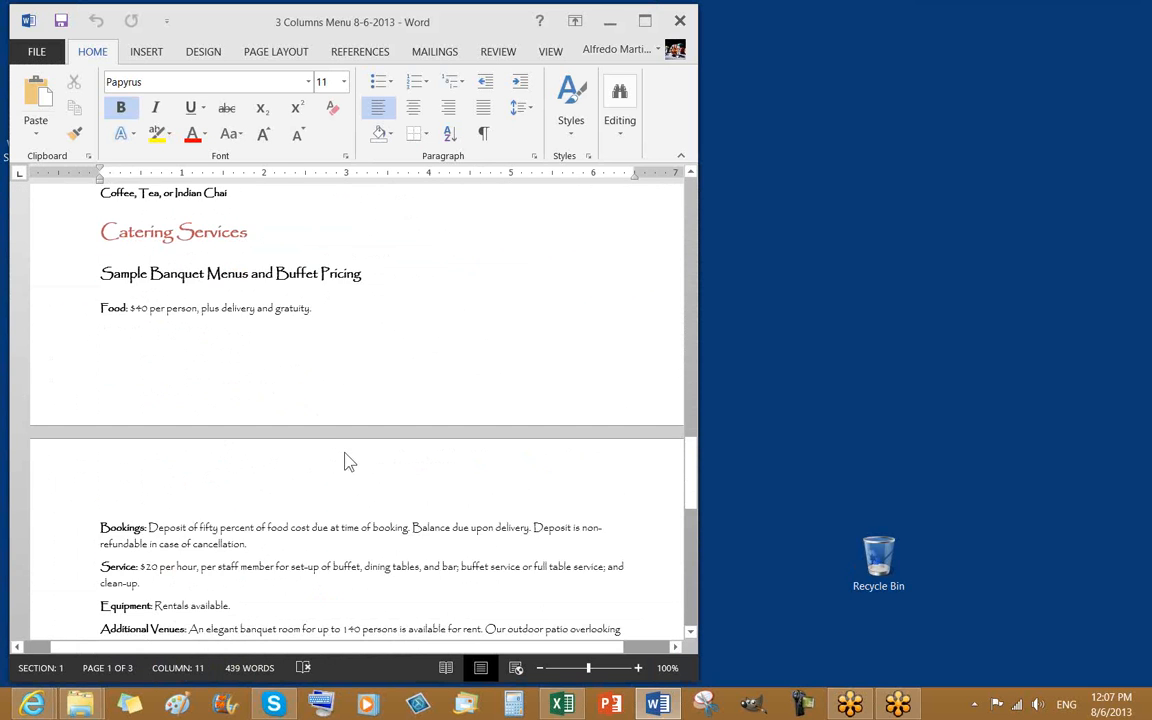
{"action": "scroll", "coordinate": [345, 458], "scroll_direction": "up", "scroll_amount": 3}
{"action": "scroll", "coordinate": [343, 447], "scroll_direction": "up", "scroll_amount": 20}
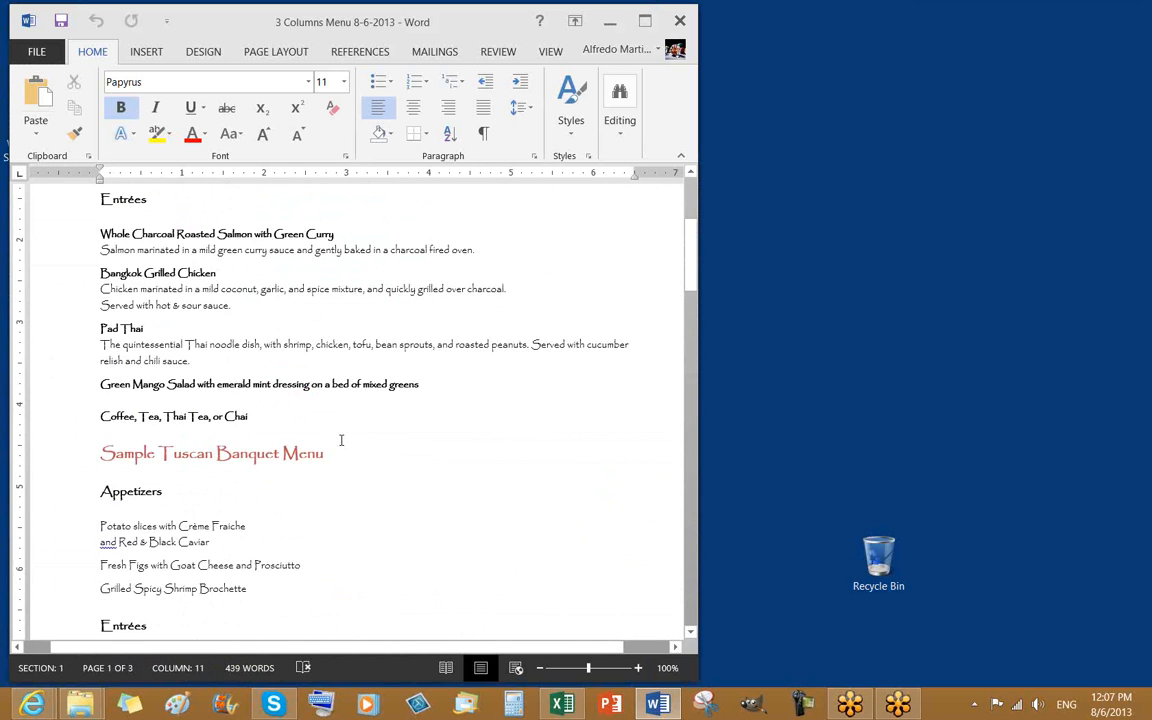
{"action": "scroll", "coordinate": [359, 432], "scroll_direction": "up", "scroll_amount": 1}
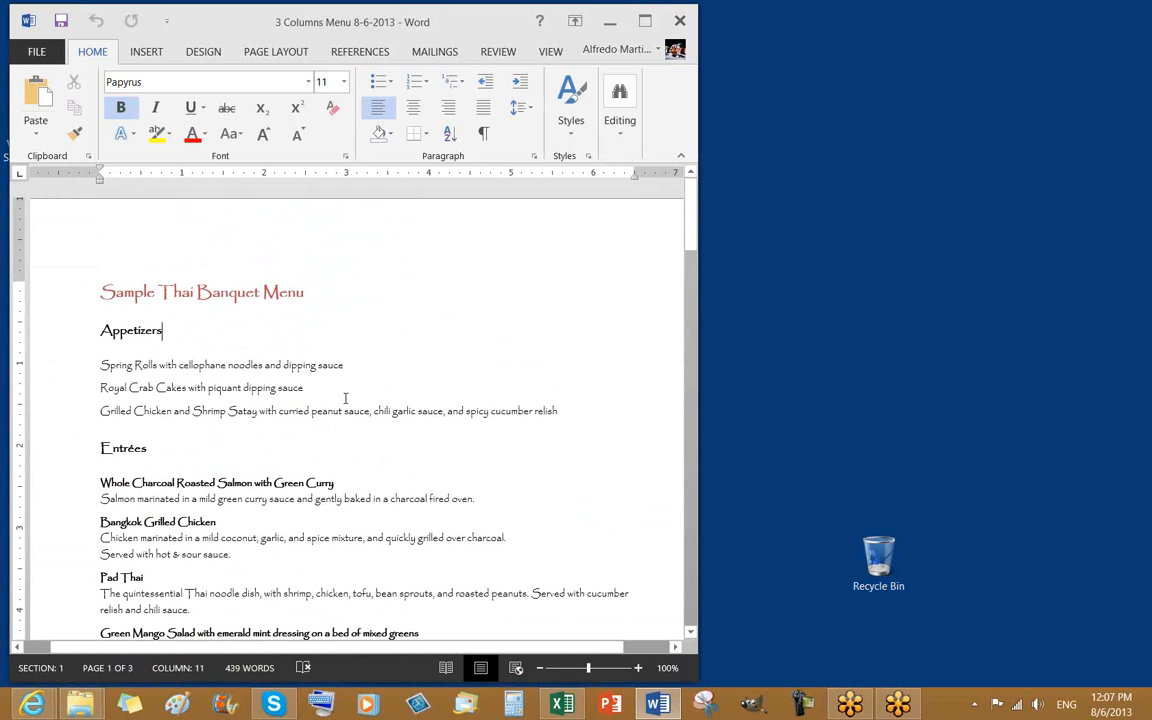
Step: Examine the font and size of the Thai menu title, the Appetizers heading and the three appetizer lines
{"action": "left_click", "coordinate": [77, 297]}
{"action": "left_click", "coordinate": [343, 285]}
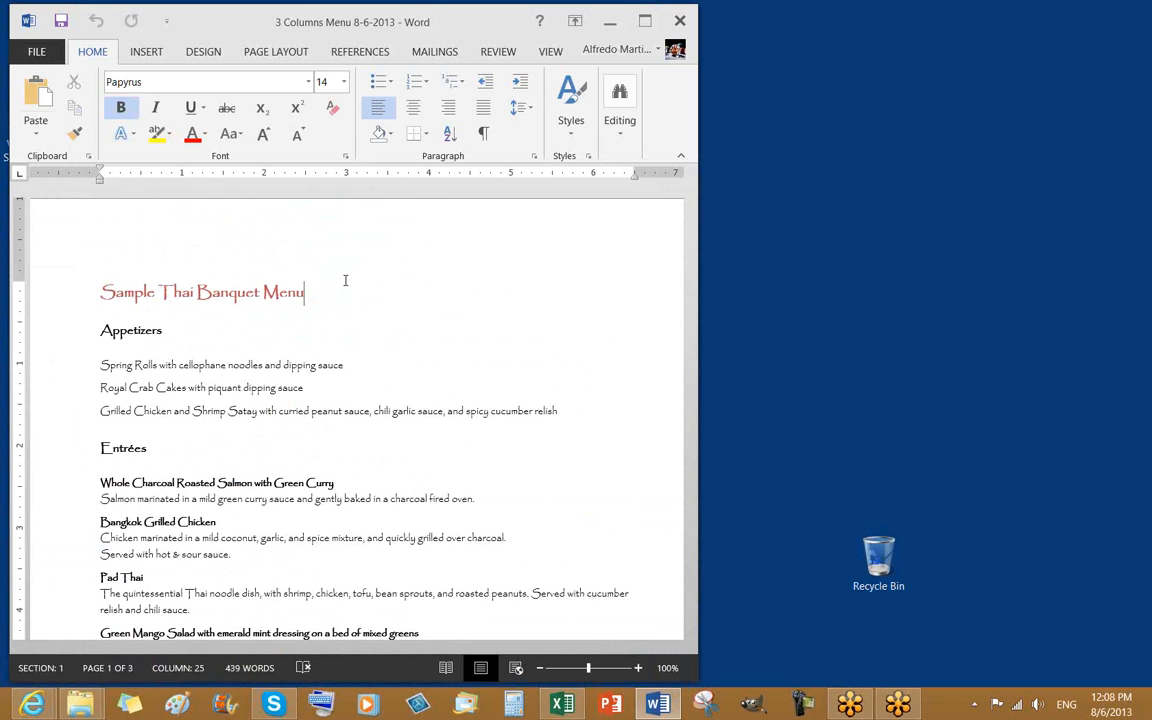
{"action": "left_click", "coordinate": [77, 292]}
{"action": "scroll", "coordinate": [146, 343], "scroll_direction": "down", "scroll_amount": 8}
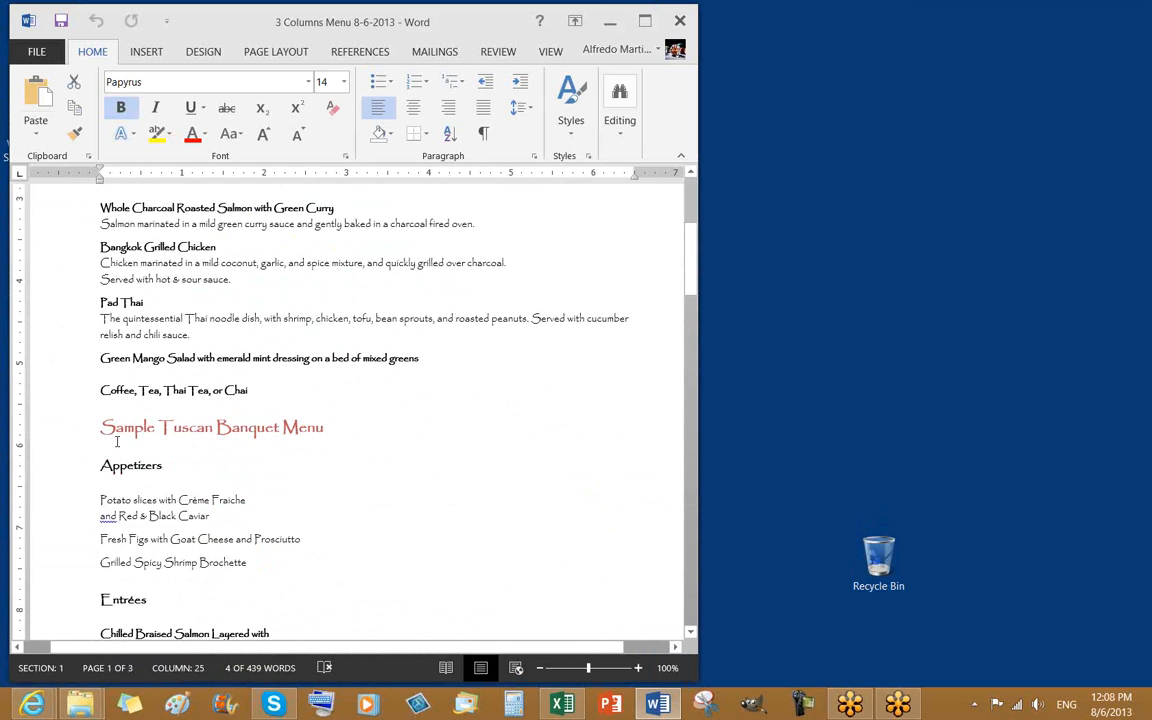
{"action": "scroll", "coordinate": [146, 343], "scroll_direction": "down", "scroll_amount": 3}
{"action": "scroll", "coordinate": [143, 349], "scroll_direction": "up", "scroll_amount": 10}
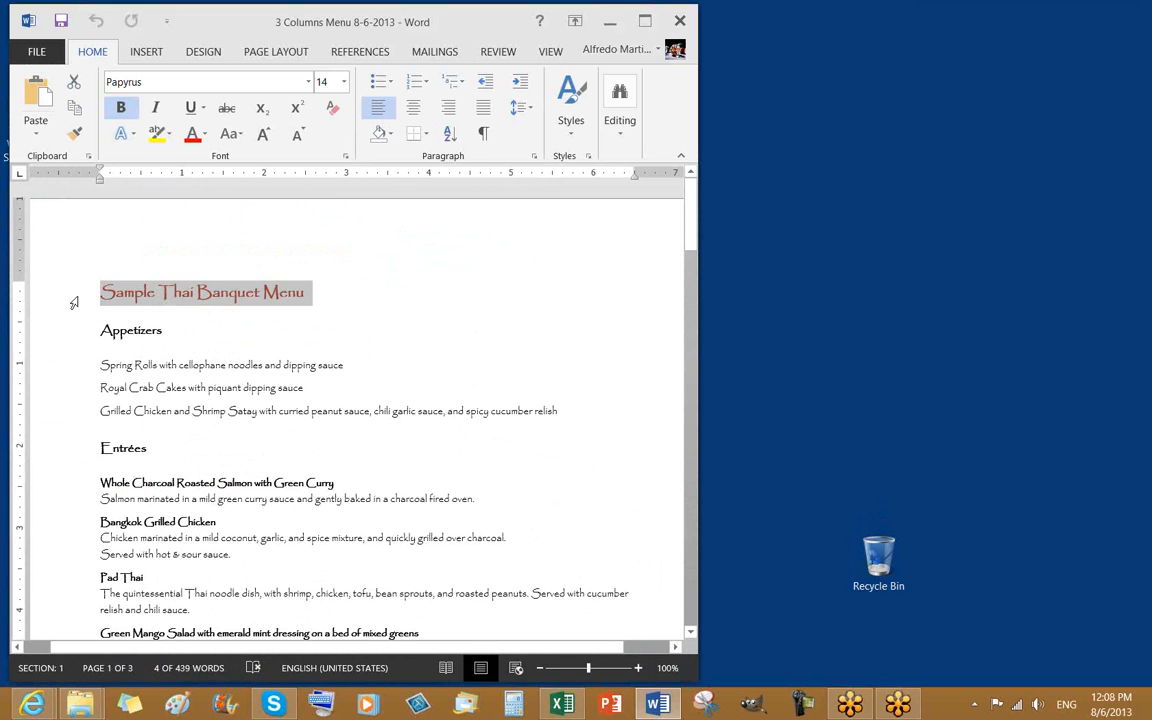
{"action": "left_click", "coordinate": [138, 302]}
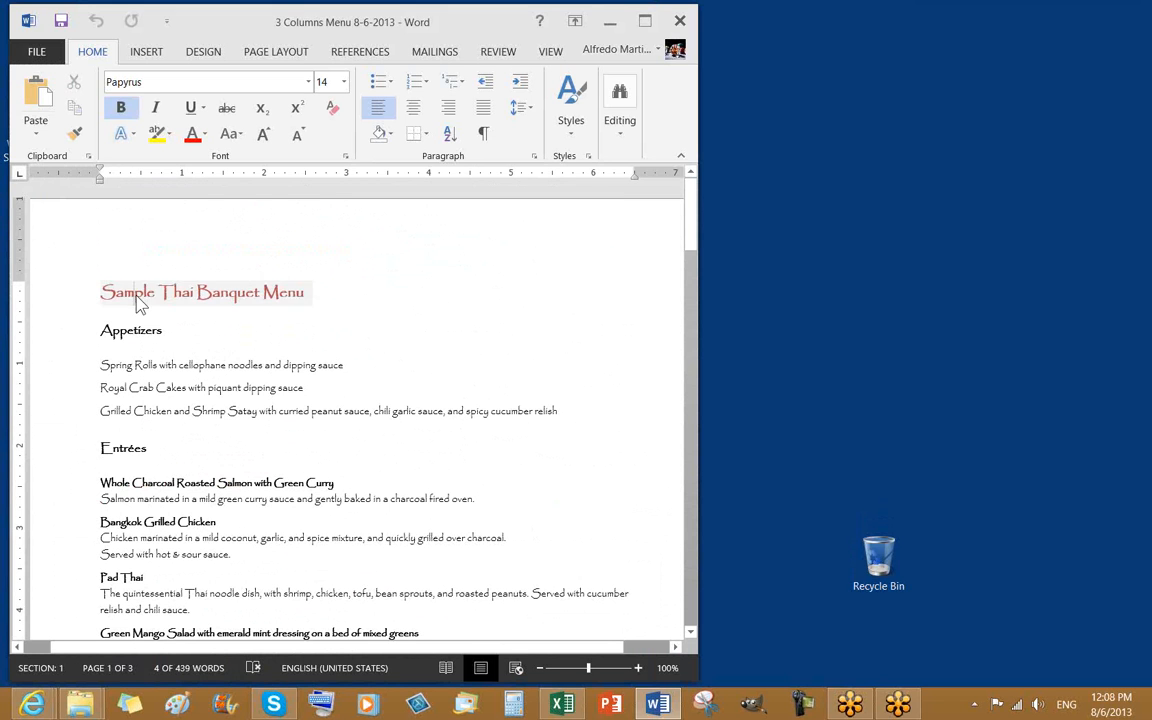
{"action": "left_click", "coordinate": [73, 299]}
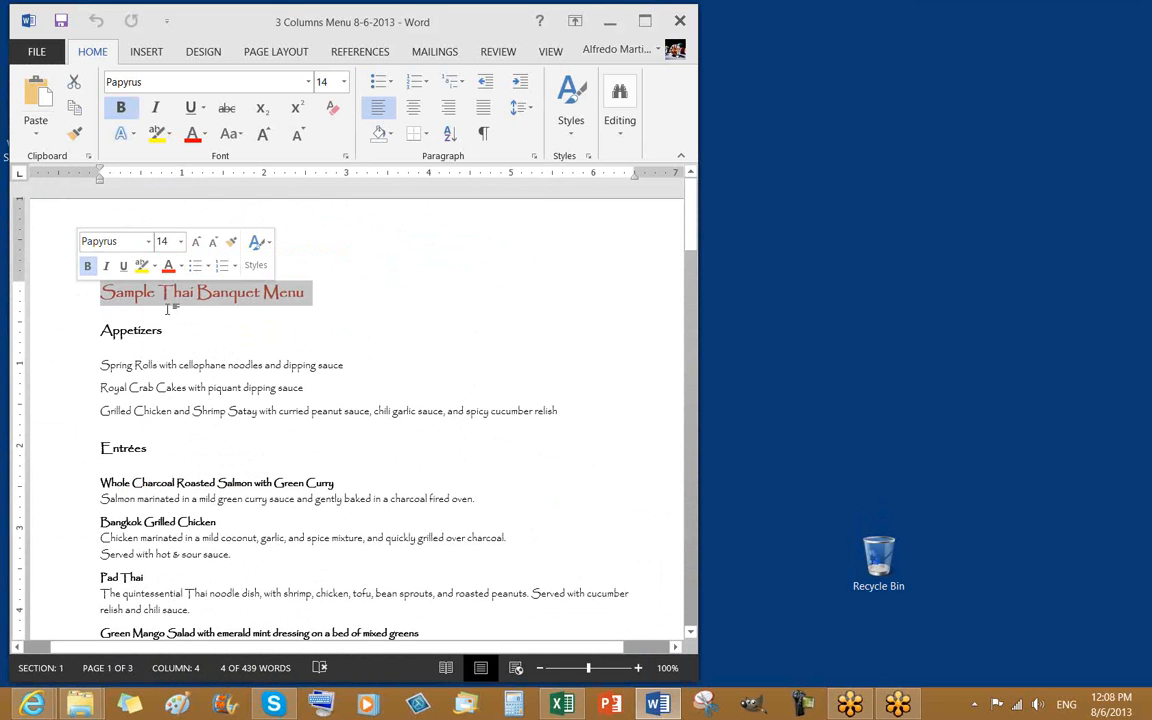
{"action": "left_click", "coordinate": [148, 86]}
{"action": "left_click", "coordinate": [160, 302]}
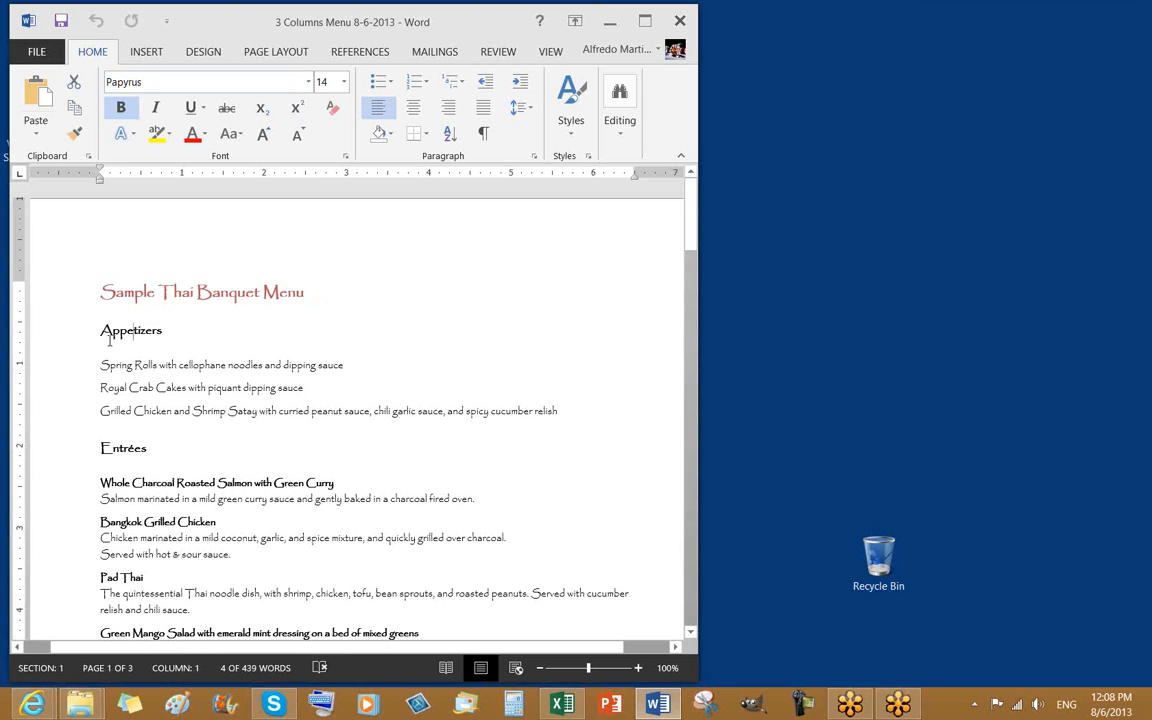
{"action": "left_click", "coordinate": [68, 331]}
{"action": "left_click", "coordinate": [66, 368]}
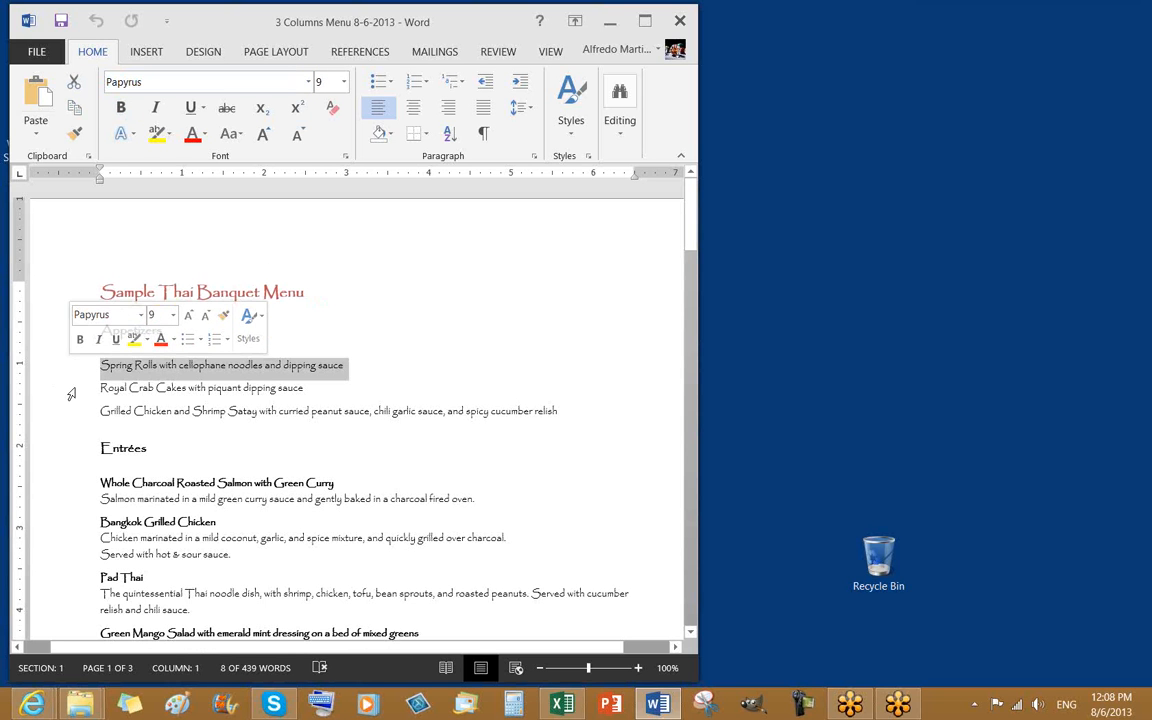
{"action": "left_click", "coordinate": [59, 409], "text": "shift"}
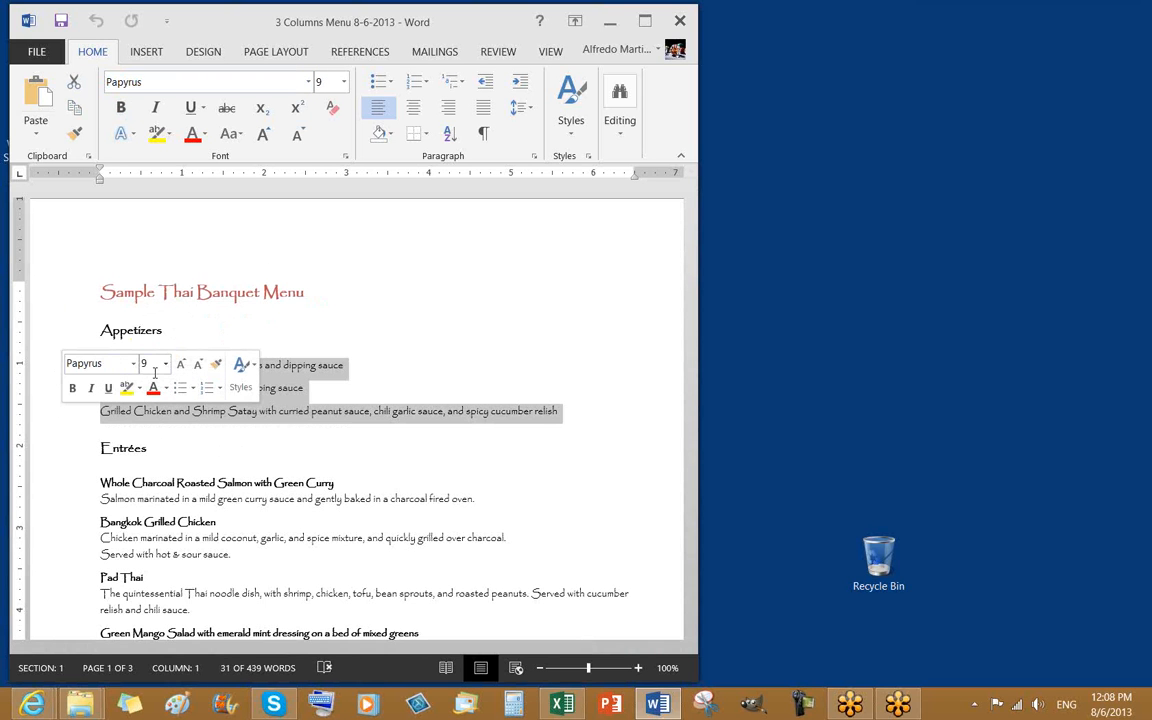
{"action": "left_click", "coordinate": [268, 430]}
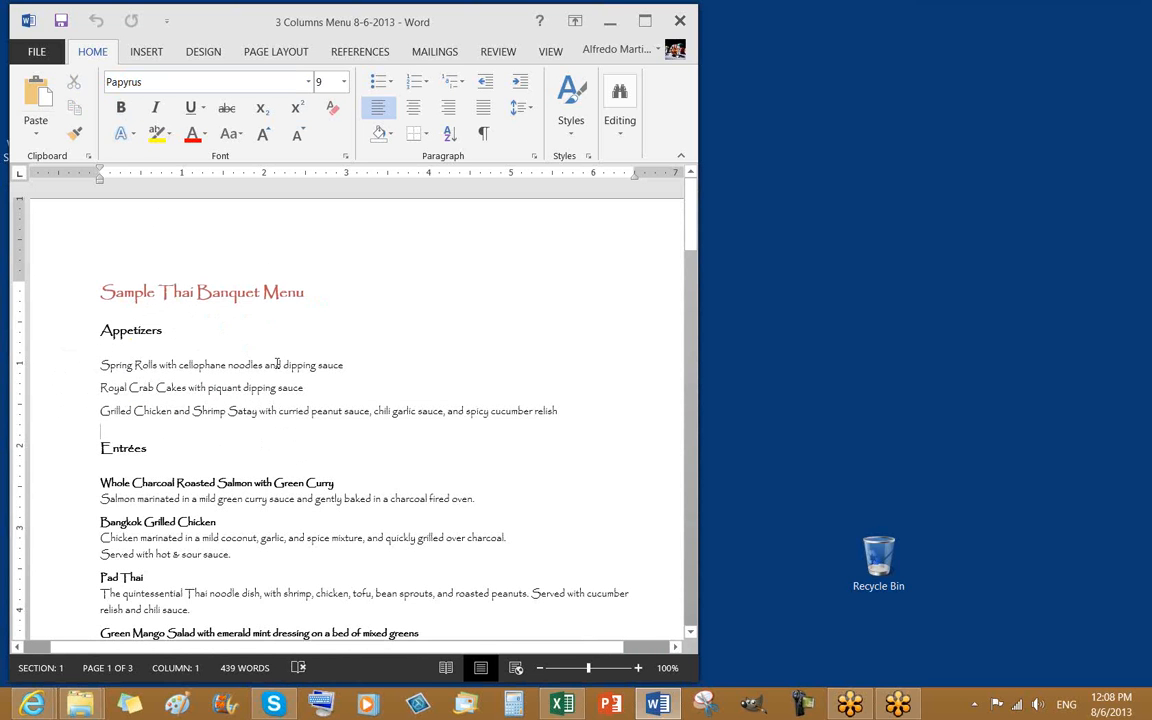
Step: Review the title and text styling of each menu down to the closing contact block and back to the Thai menu title
{"action": "left_click", "coordinate": [116, 292]}
{"action": "scroll", "coordinate": [229, 391], "scroll_direction": "down", "scroll_amount": 15}
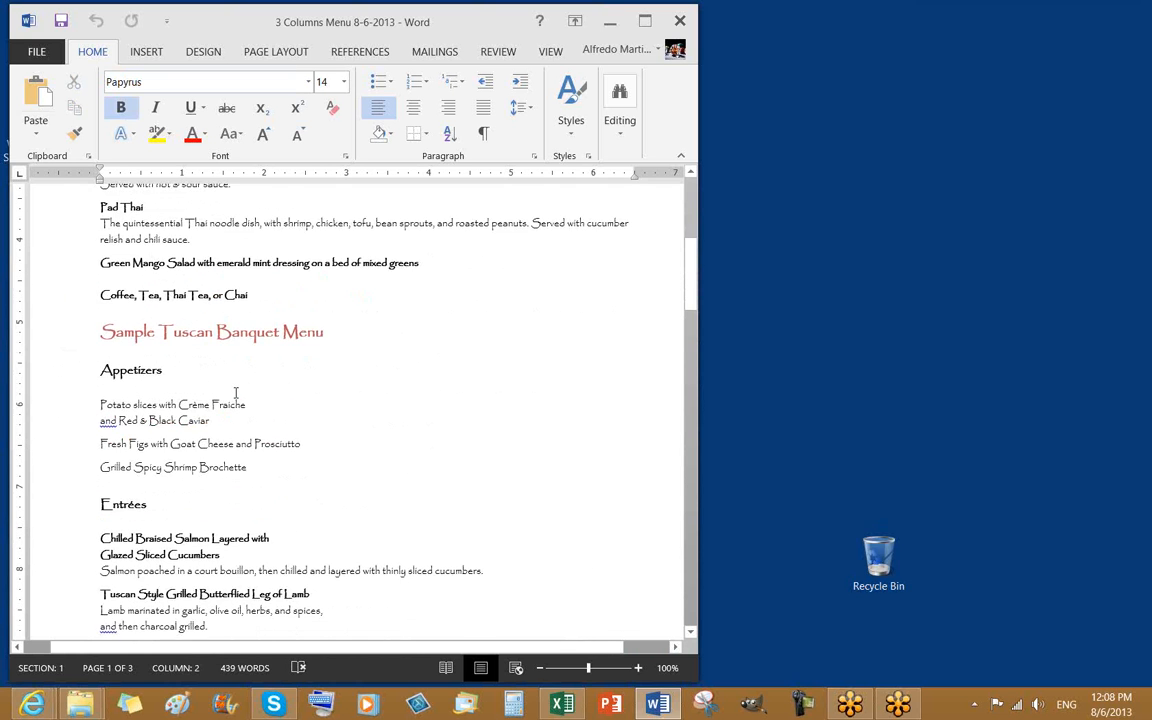
{"action": "scroll", "coordinate": [266, 379], "scroll_direction": "down", "scroll_amount": 4}
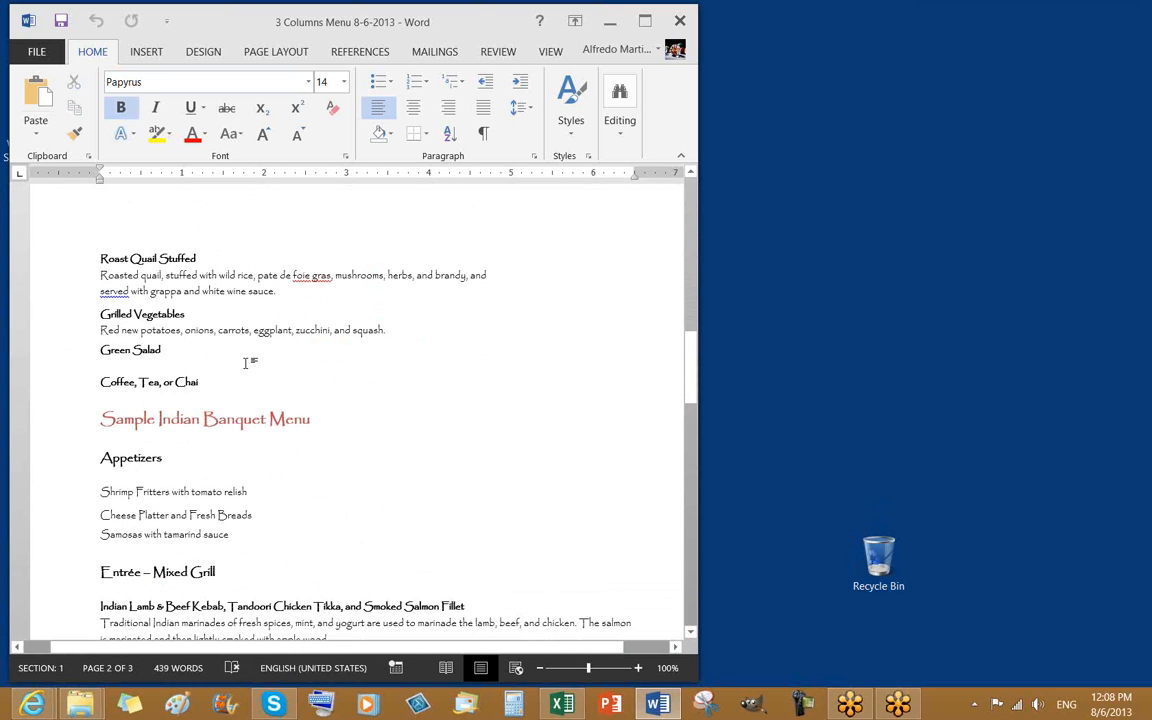
{"action": "left_click", "coordinate": [258, 401]}
{"action": "scroll", "coordinate": [265, 432], "scroll_direction": "down", "scroll_amount": 15}
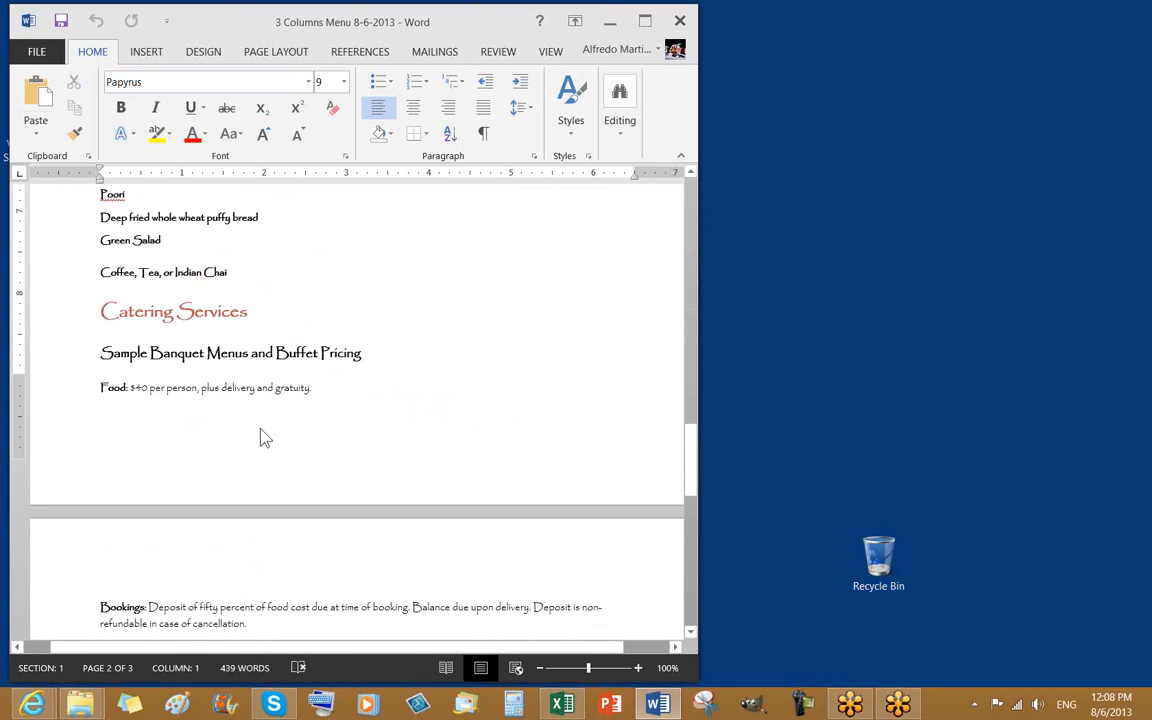
{"action": "scroll", "coordinate": [250, 395], "scroll_direction": "down", "scroll_amount": 1}
{"action": "left_click", "coordinate": [249, 386]}
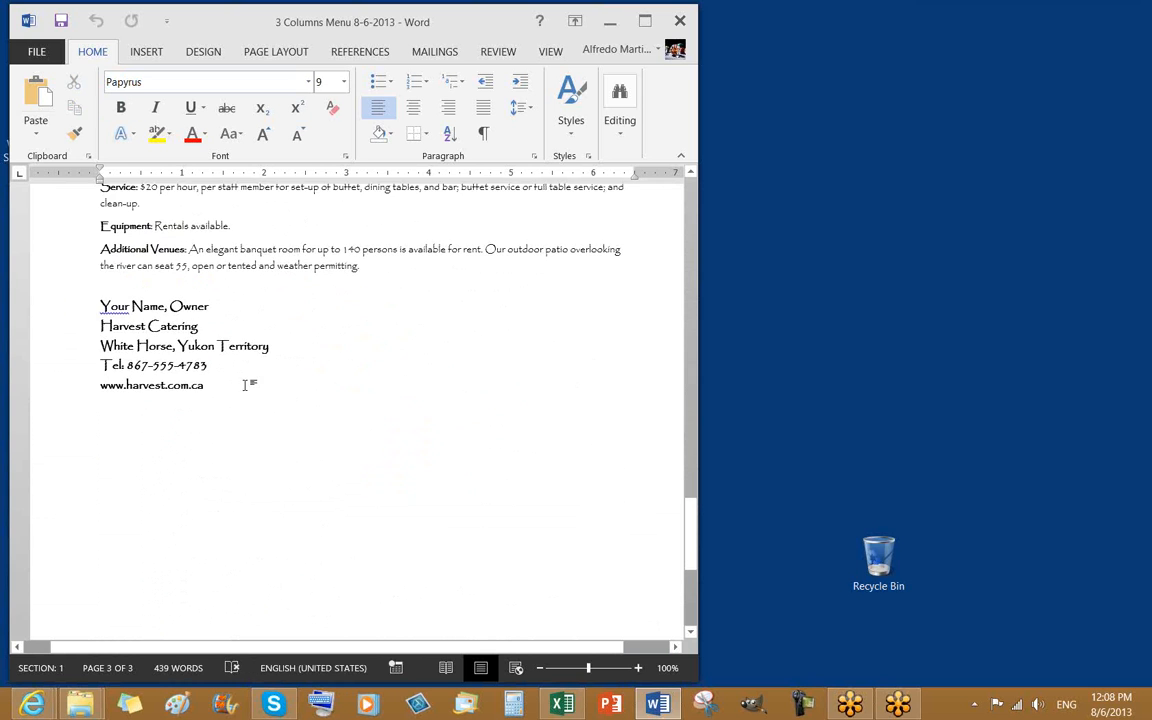
{"action": "scroll", "coordinate": [260, 450], "scroll_direction": "down", "scroll_amount": 3}
{"action": "scroll", "coordinate": [254, 457], "scroll_direction": "up", "scroll_amount": 3}
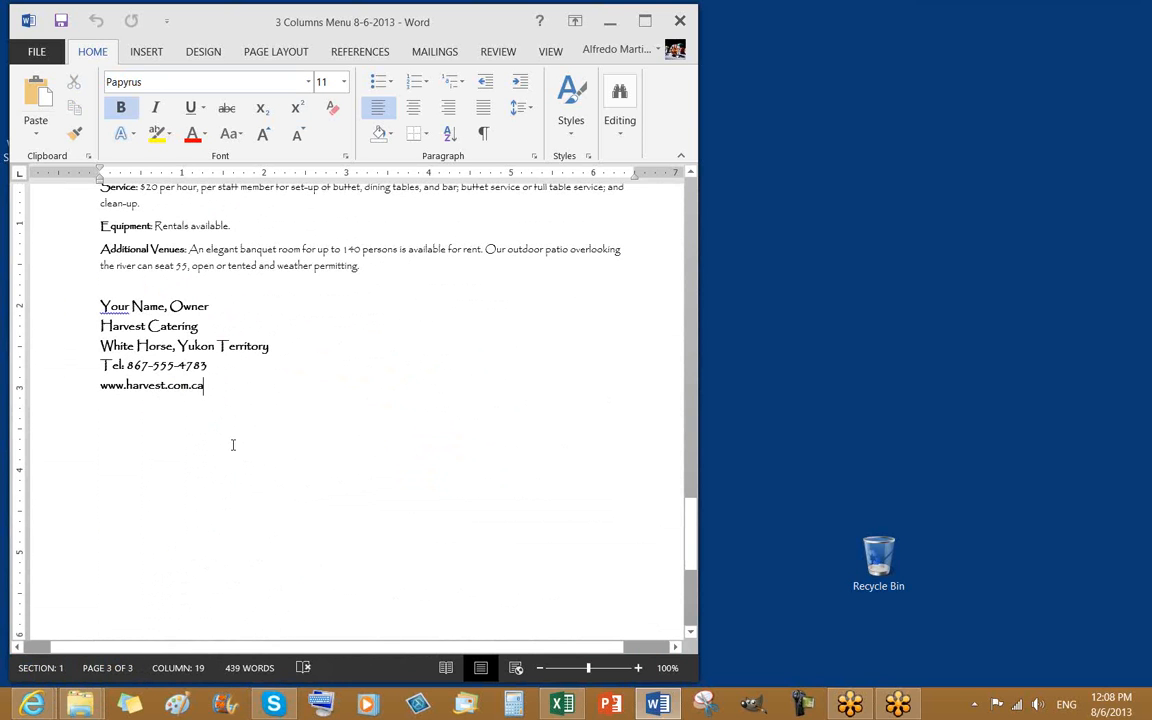
{"action": "left_click", "coordinate": [222, 408]}
{"action": "scroll", "coordinate": [223, 406], "scroll_direction": "up", "scroll_amount": 20}
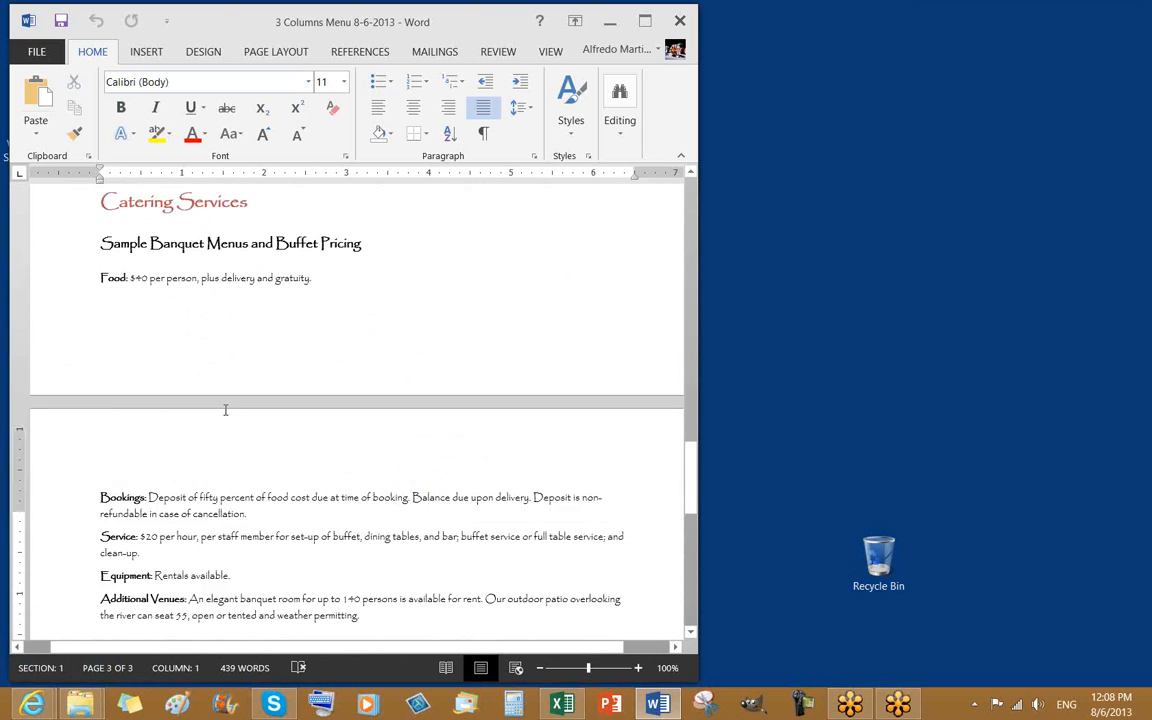
{"action": "scroll", "coordinate": [223, 406], "scroll_direction": "up", "scroll_amount": 15}
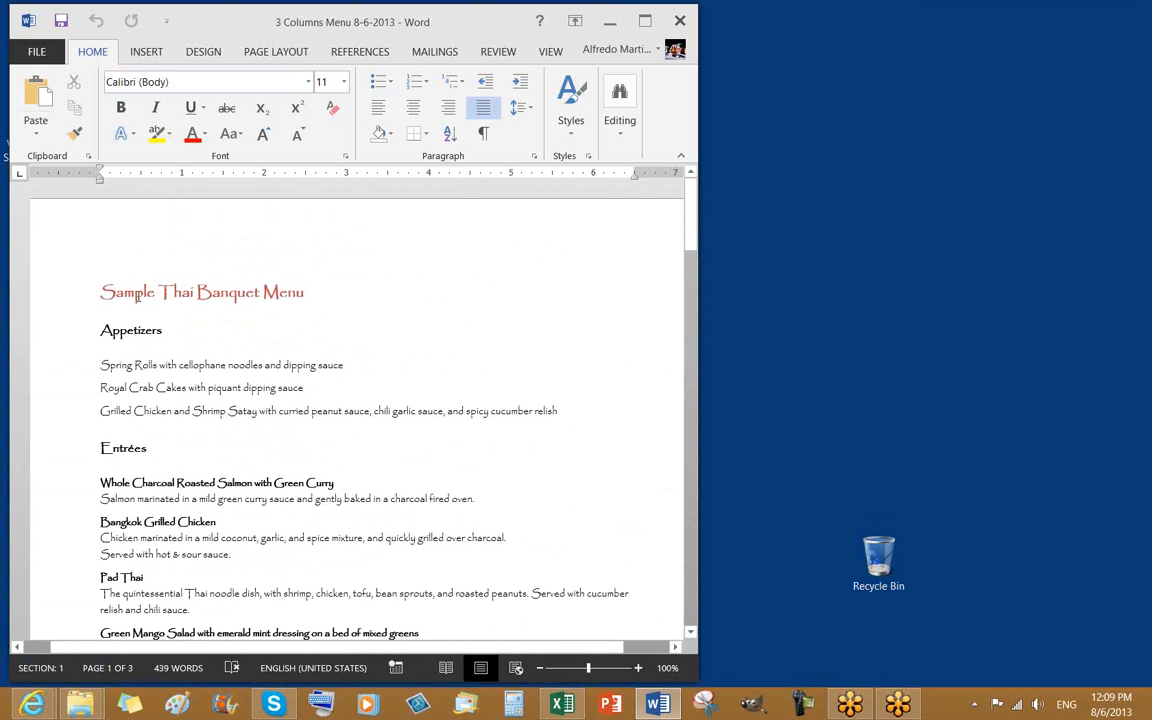
{"action": "double_click", "coordinate": [99, 290]}
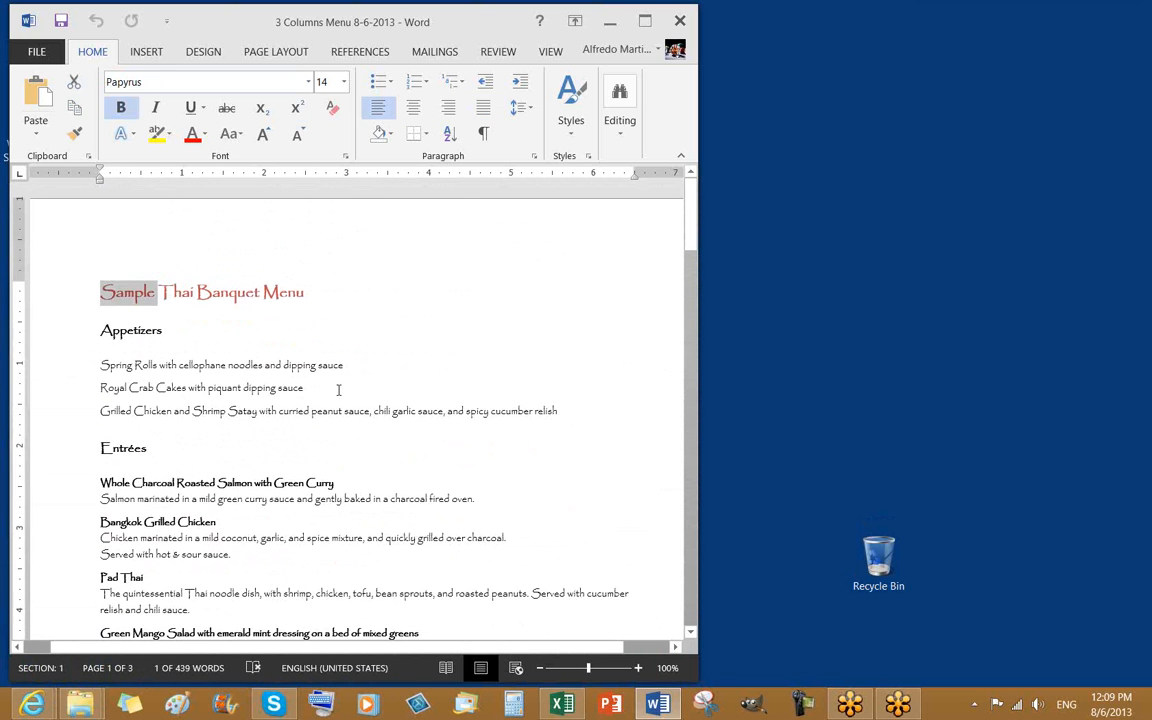
{"action": "left_click", "coordinate": [284, 355]}
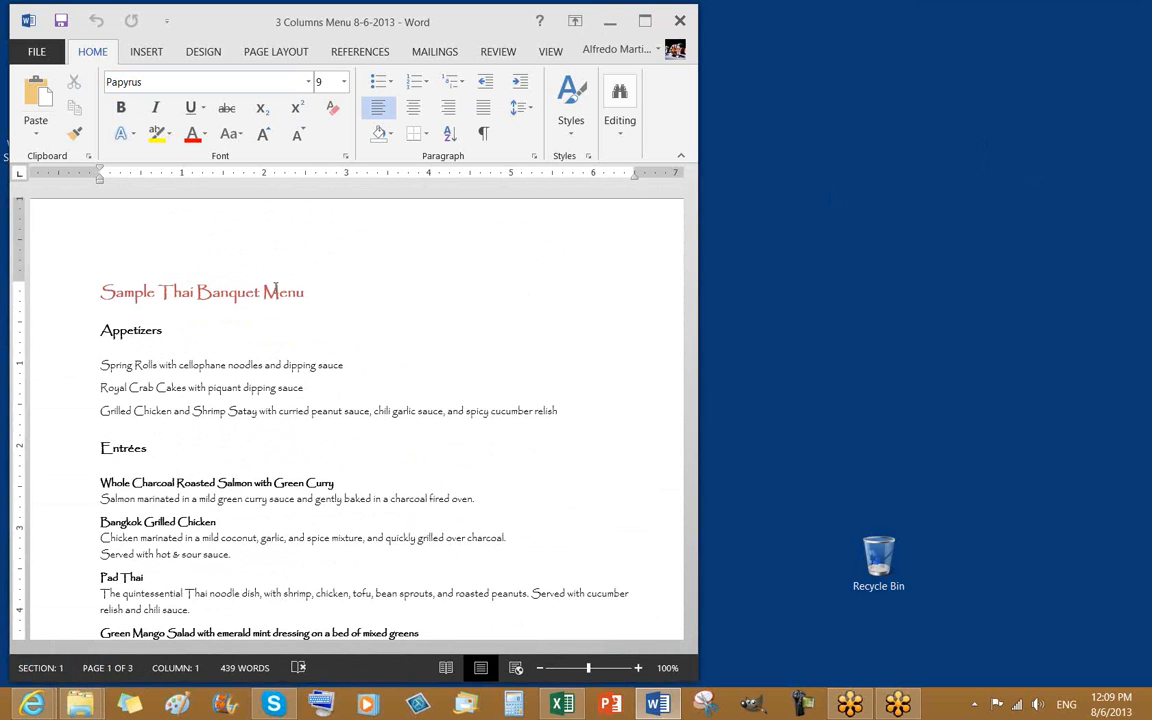
Step: Open a new Internet Explorer window and go to the dafont.com site saved in the favorites
{"action": "right_click", "coordinate": [42, 707]}
{"action": "left_click", "coordinate": [60, 620]}
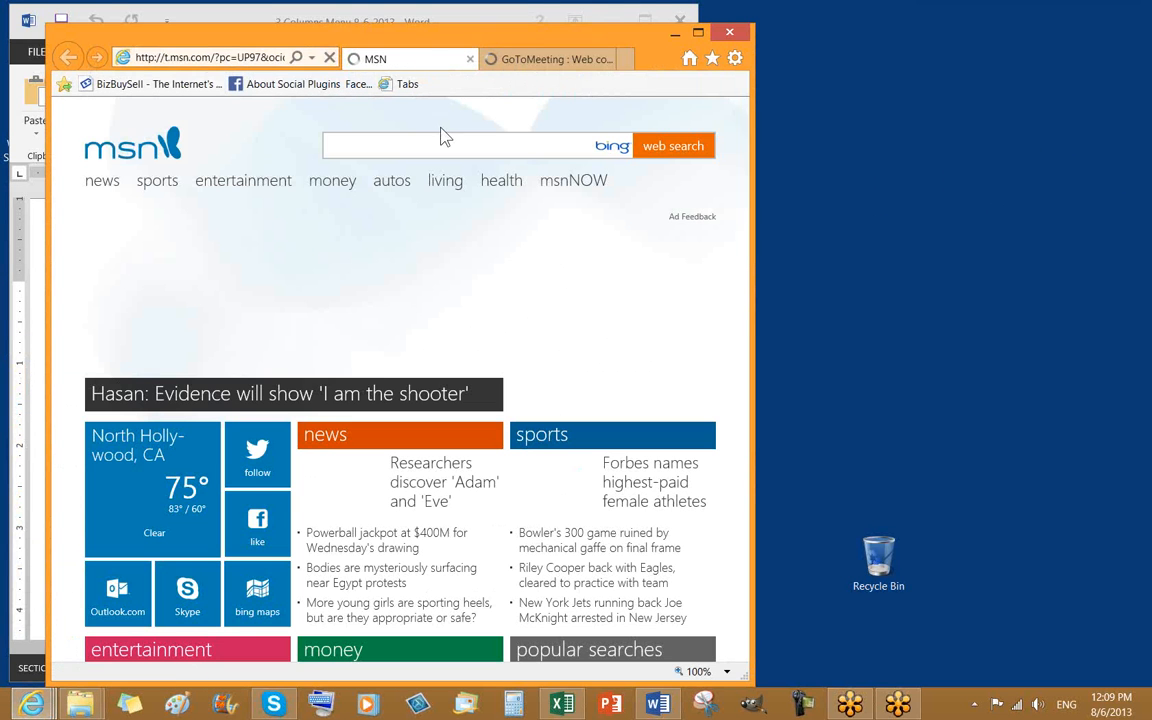
{"action": "left_click", "coordinate": [713, 60]}
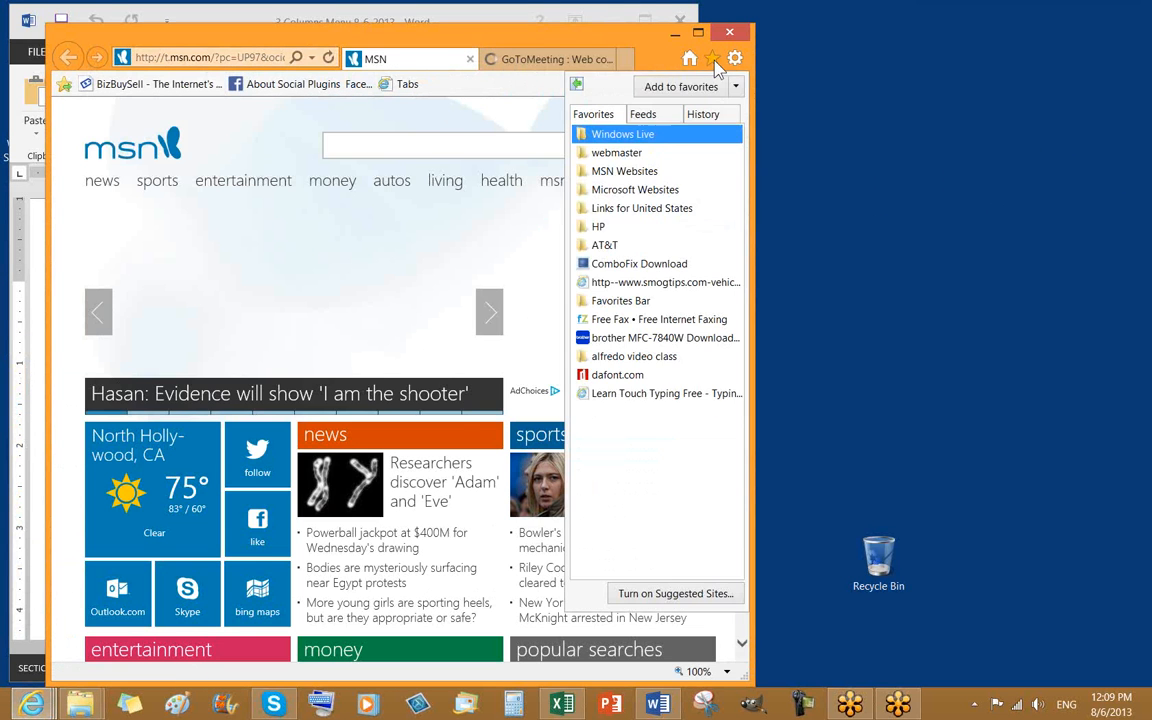
{"action": "left_click", "coordinate": [613, 380]}
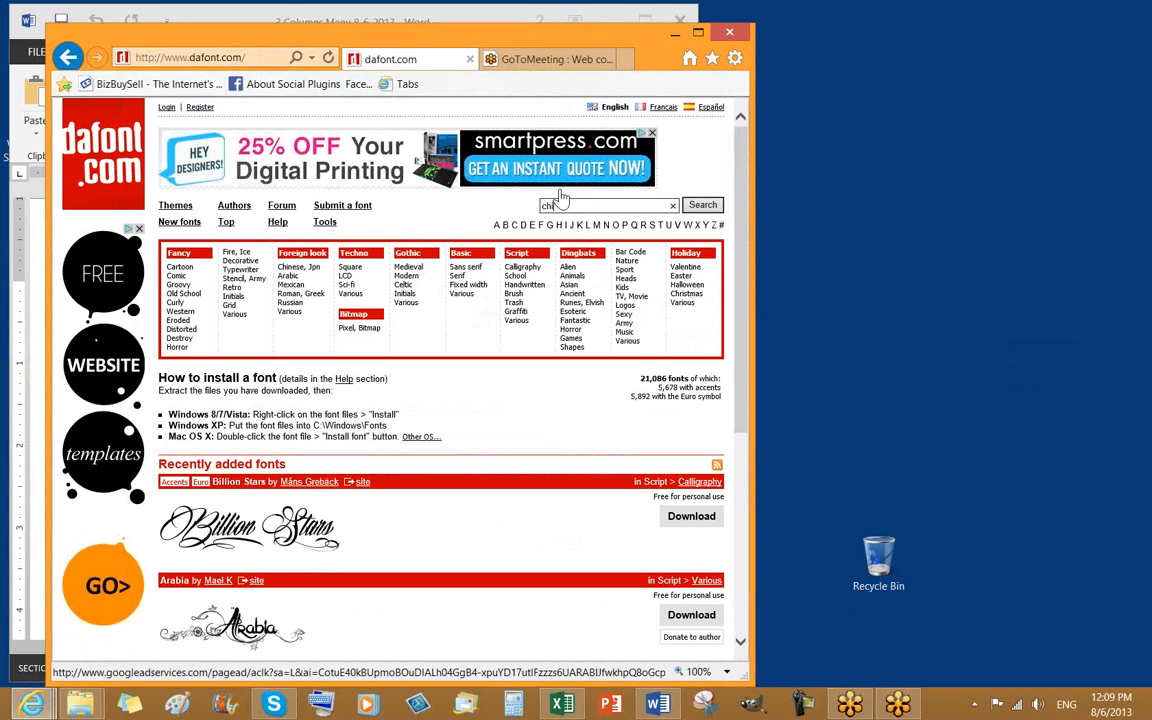
Step: Search dafont.com for chinese fonts and close the browser to return to the menu document
{"action": "type", "text": "ese"}
{"action": "key", "text": "Return"}
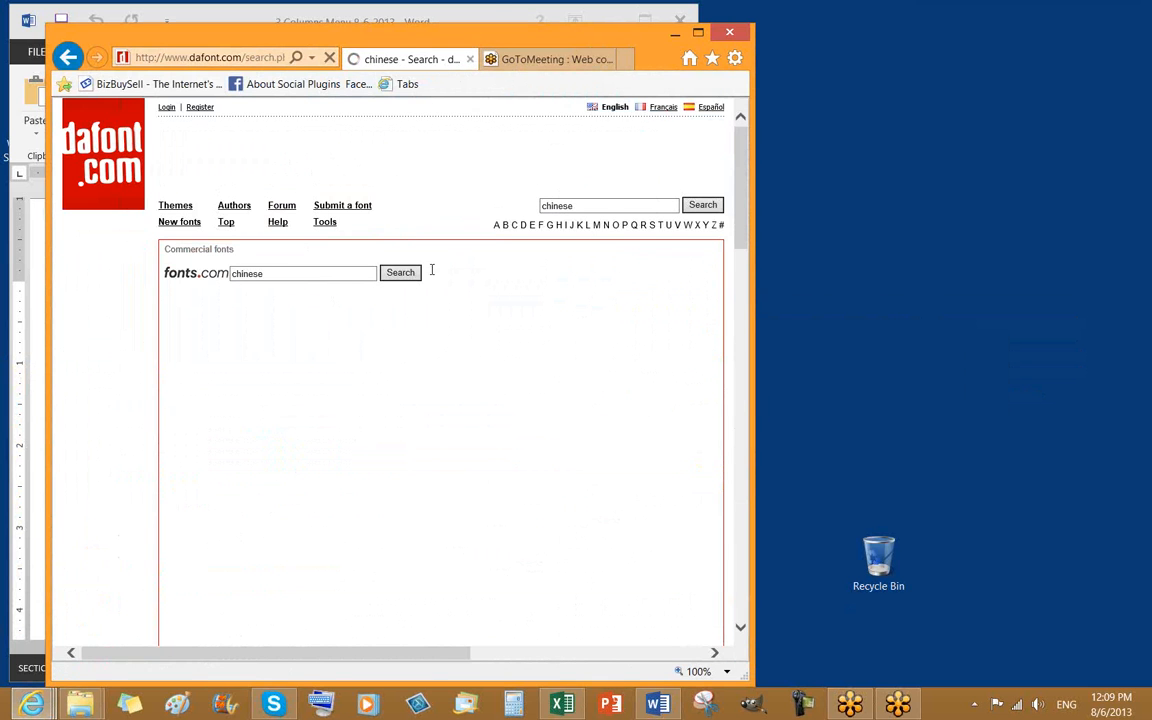
{"action": "left_click", "coordinate": [733, 31]}
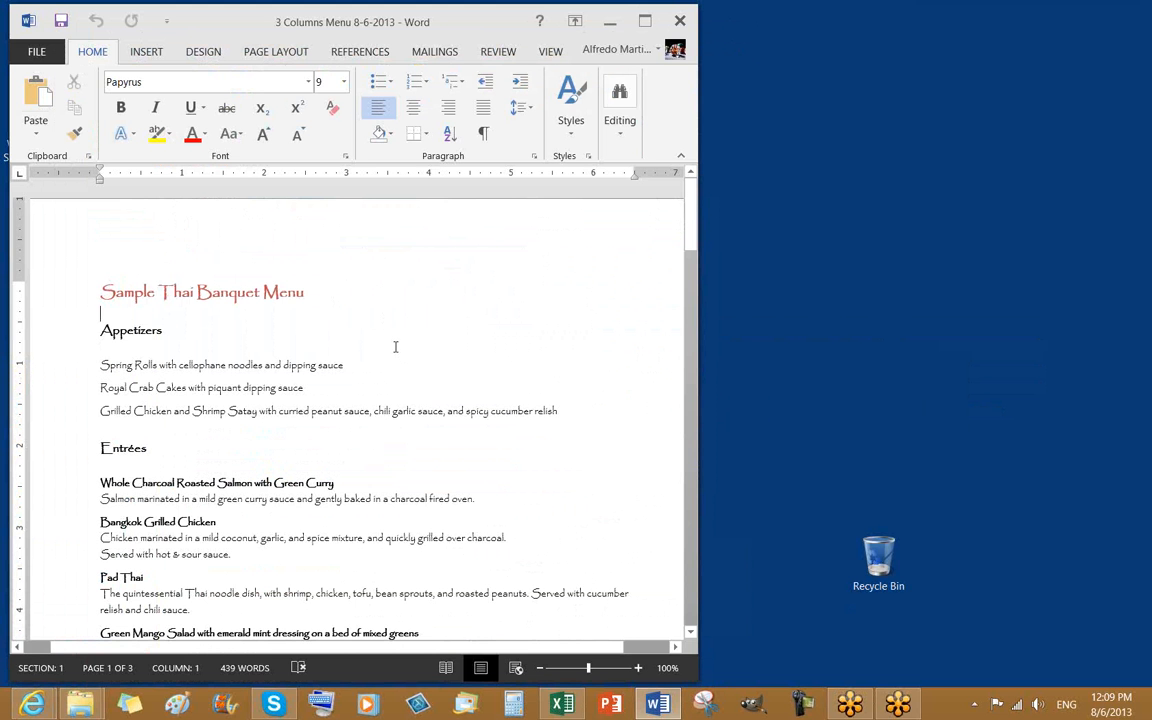
{"action": "left_click", "coordinate": [177, 331]}
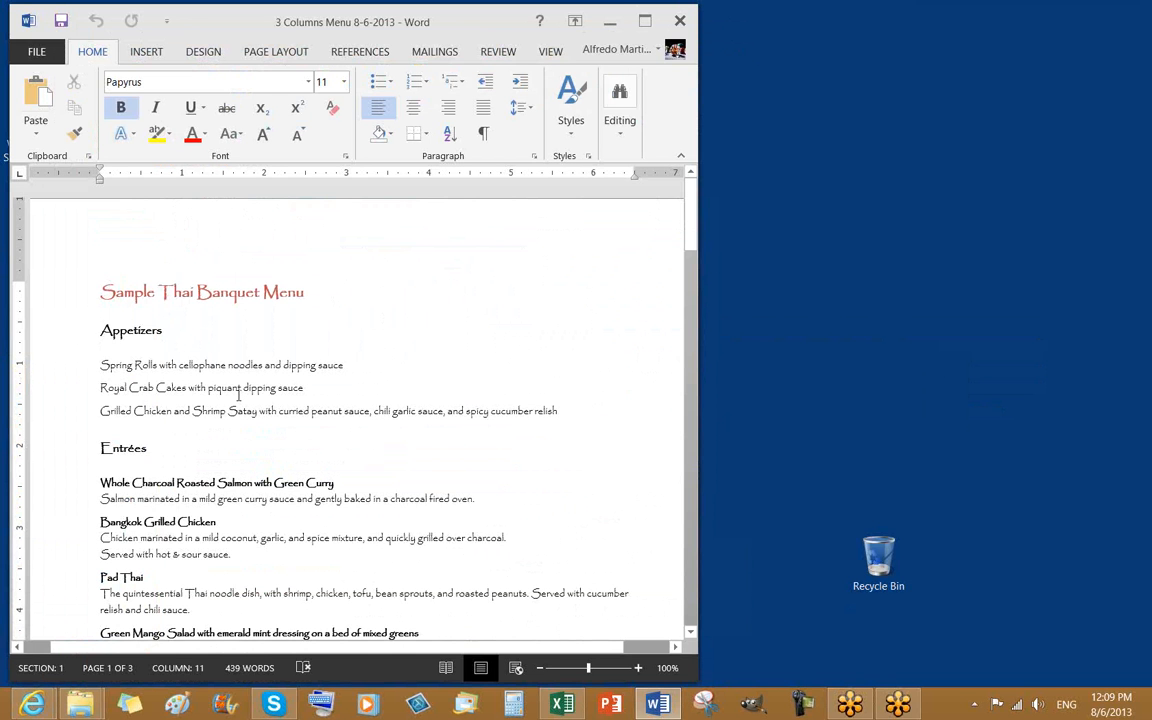
{"action": "scroll", "coordinate": [342, 436], "scroll_direction": "down", "scroll_amount": 2}
{"action": "scroll", "coordinate": [342, 436], "scroll_direction": "up", "scroll_amount": 2}
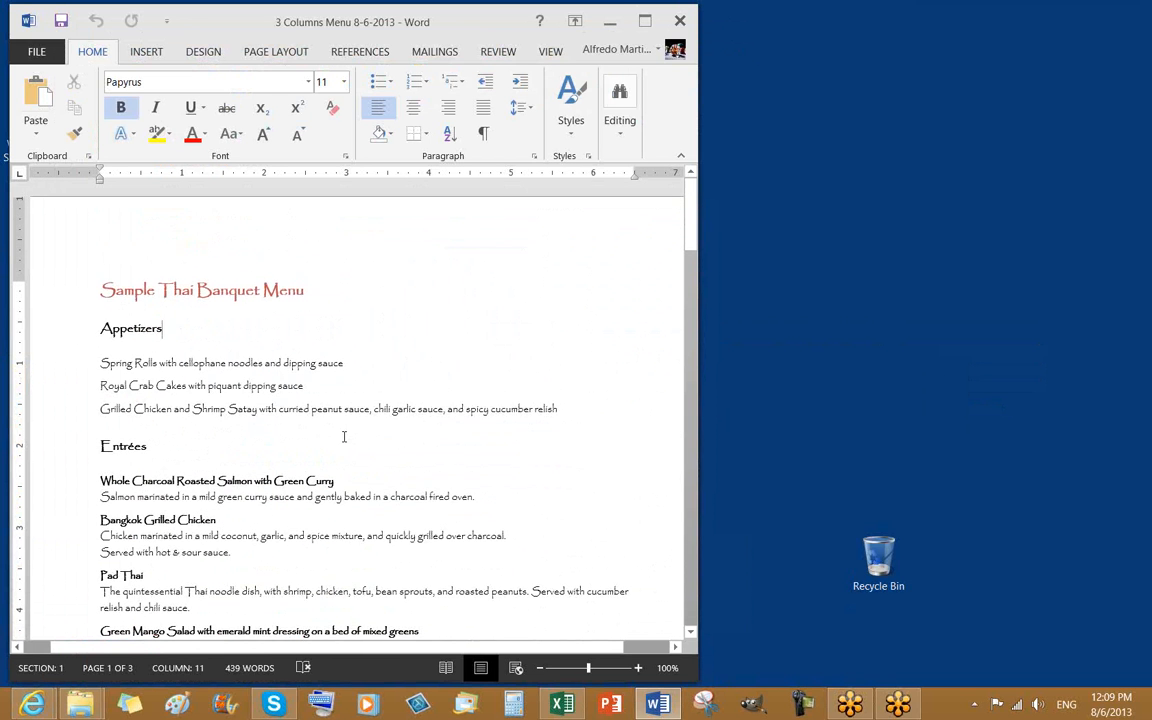
Step: Lay out the menu document's text in three columns with the preset column format
{"action": "left_click", "coordinate": [96, 289]}
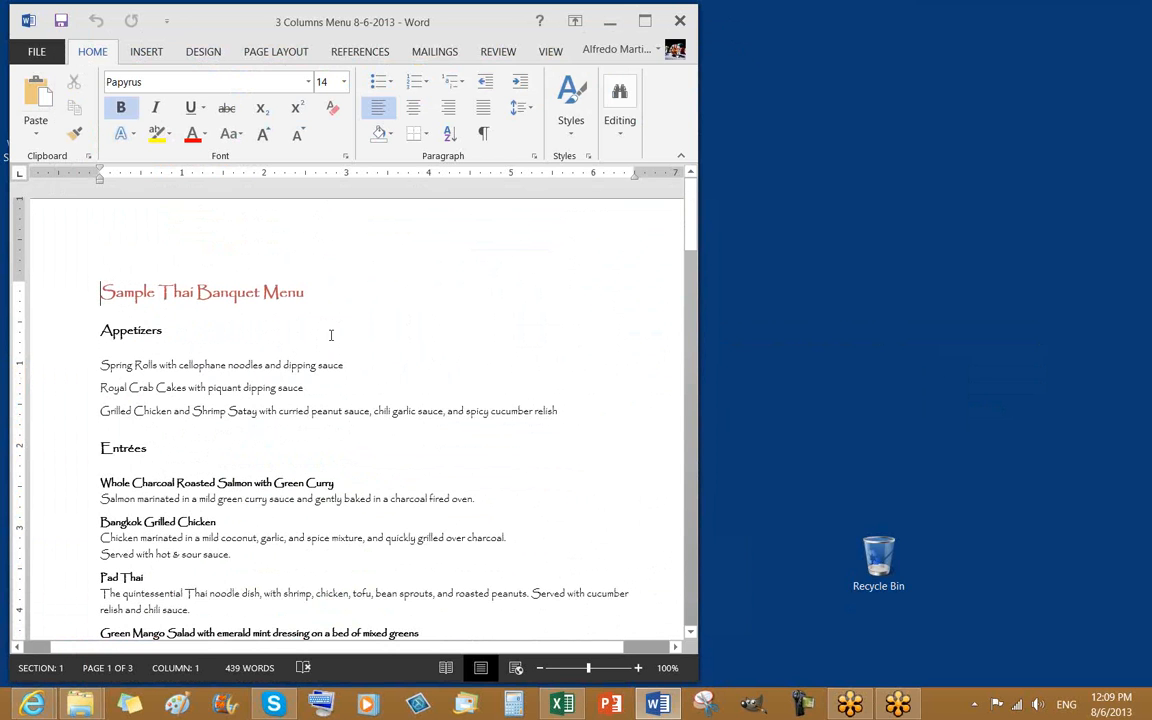
{"action": "left_click", "coordinate": [308, 292]}
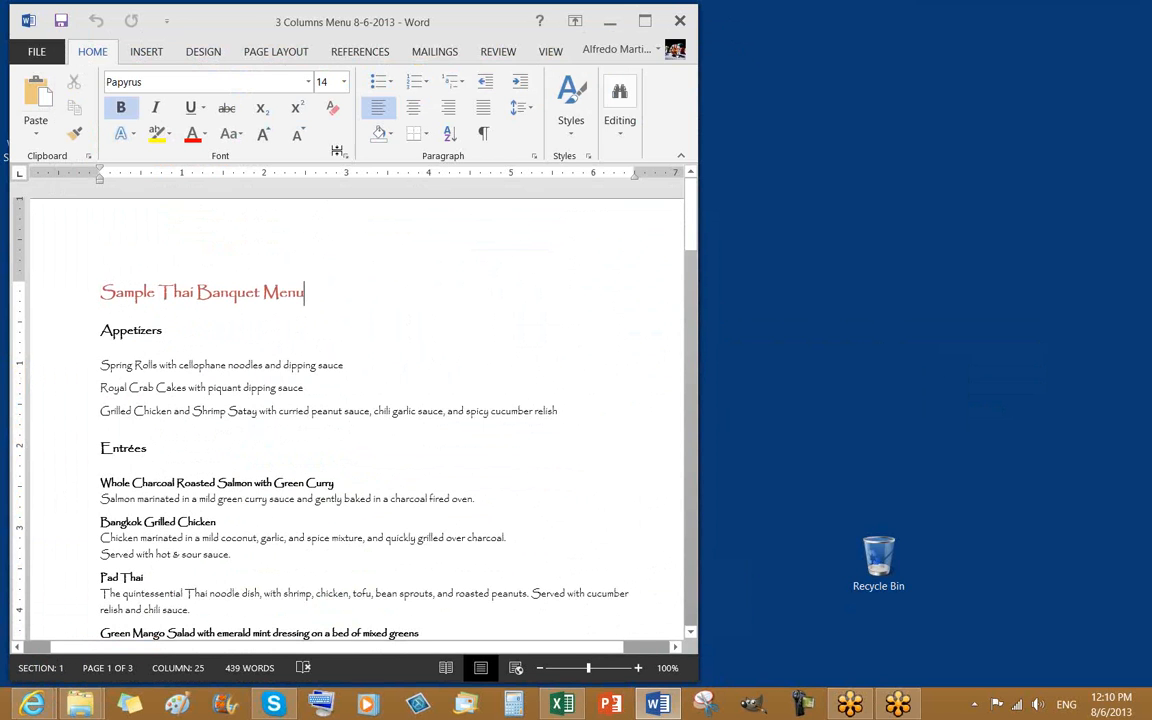
{"action": "left_click", "coordinate": [205, 52]}
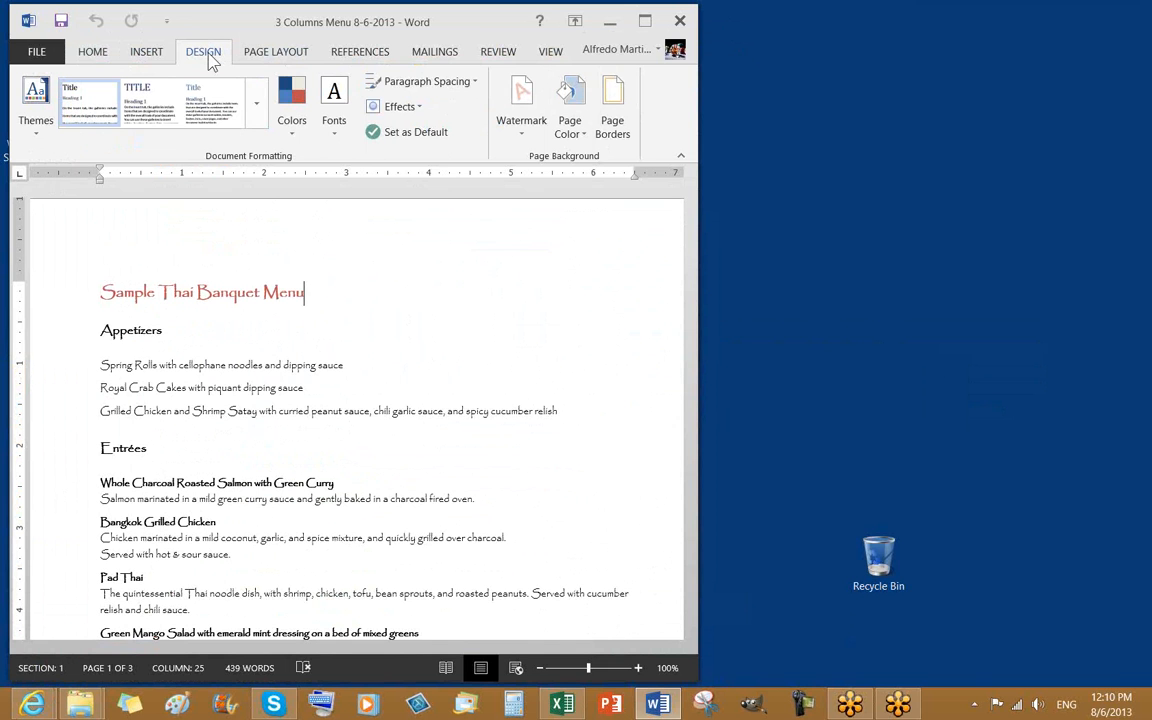
{"action": "left_click", "coordinate": [276, 55]}
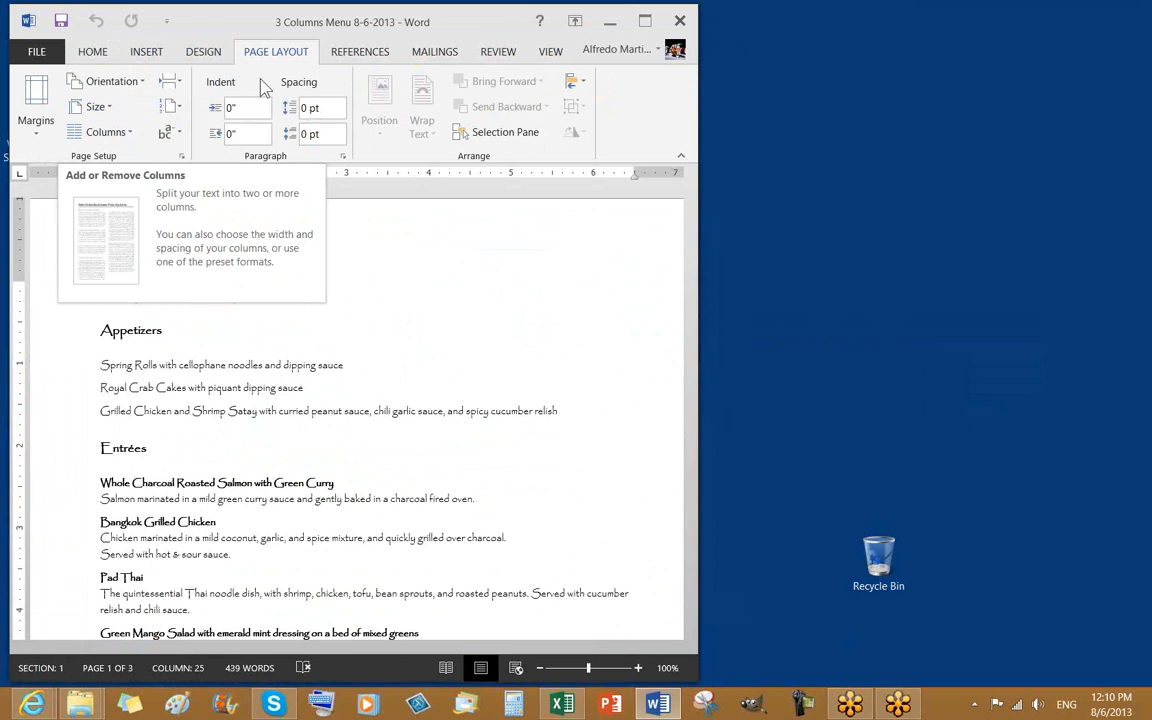
{"action": "left_click", "coordinate": [115, 132]}
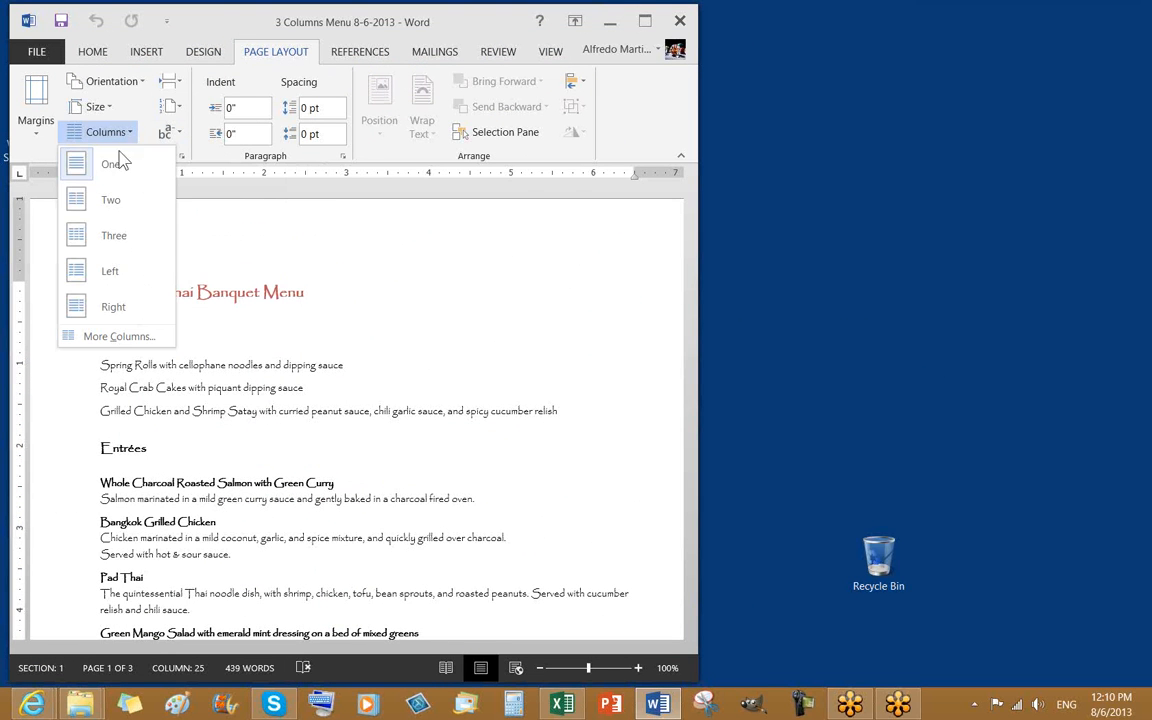
{"action": "left_click", "coordinate": [127, 243]}
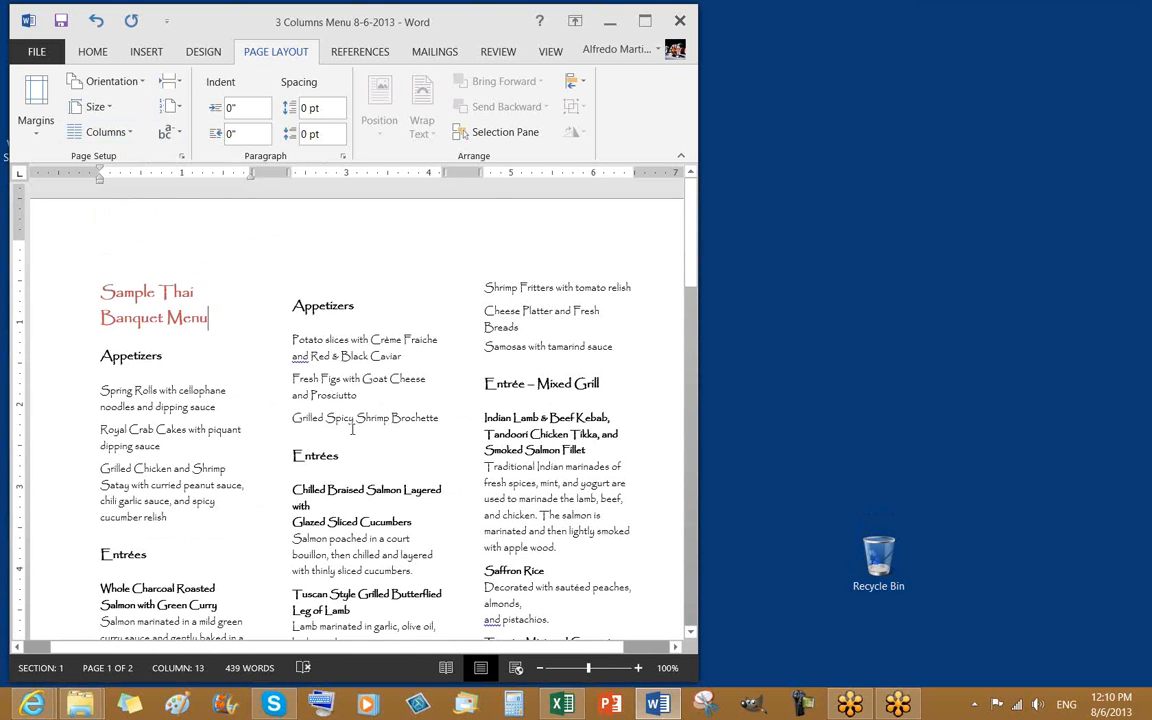
Step: Review the three-column text across both pages down to the closing contact block and return to the Thai menu title
{"action": "scroll", "coordinate": [352, 428], "scroll_direction": "down", "scroll_amount": 10}
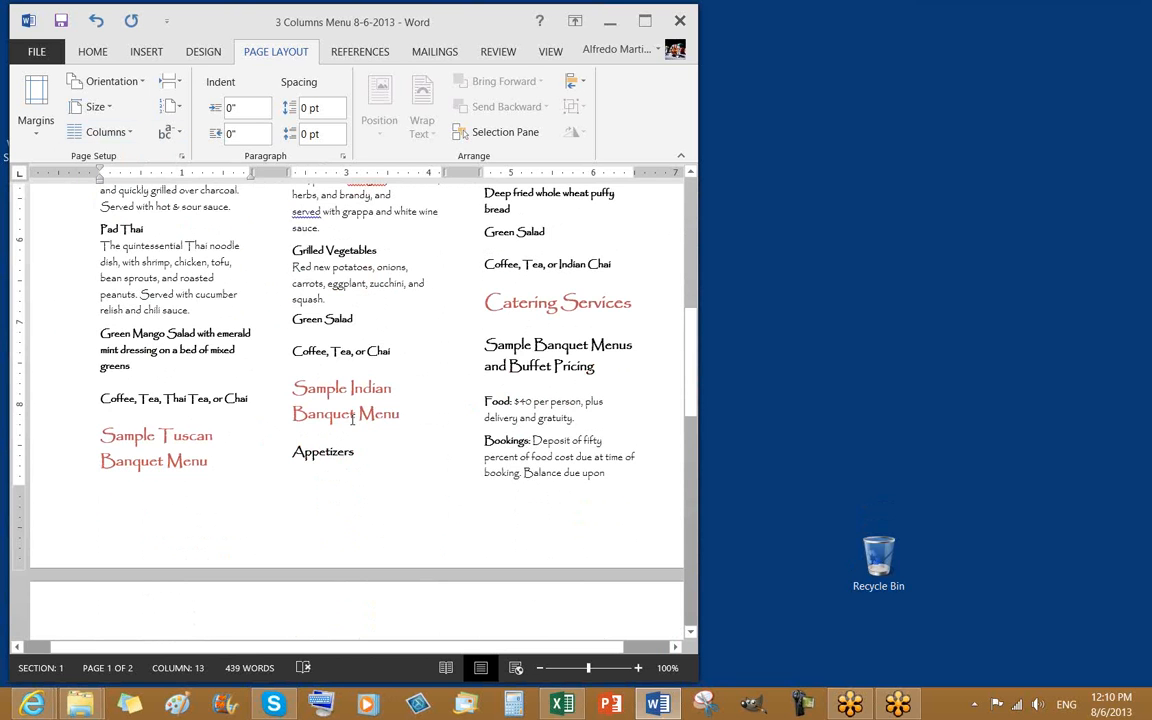
{"action": "scroll", "coordinate": [352, 418], "scroll_direction": "up", "scroll_amount": 10}
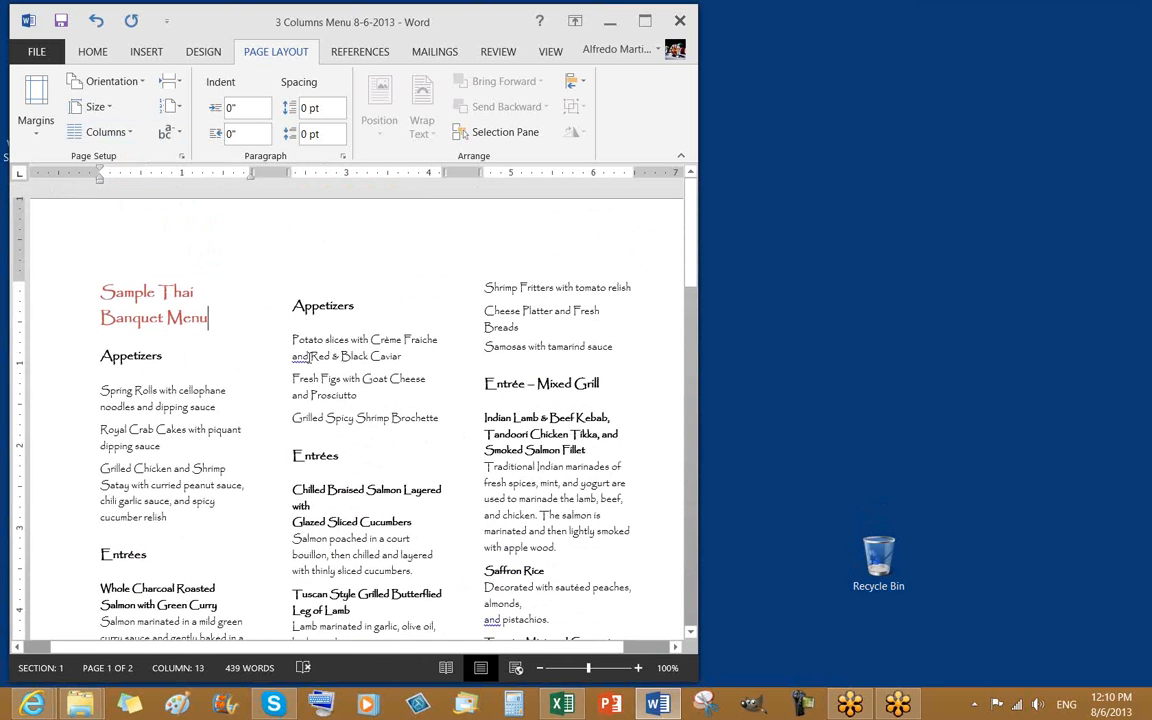
{"action": "scroll", "coordinate": [305, 352], "scroll_direction": "down", "scroll_amount": 10}
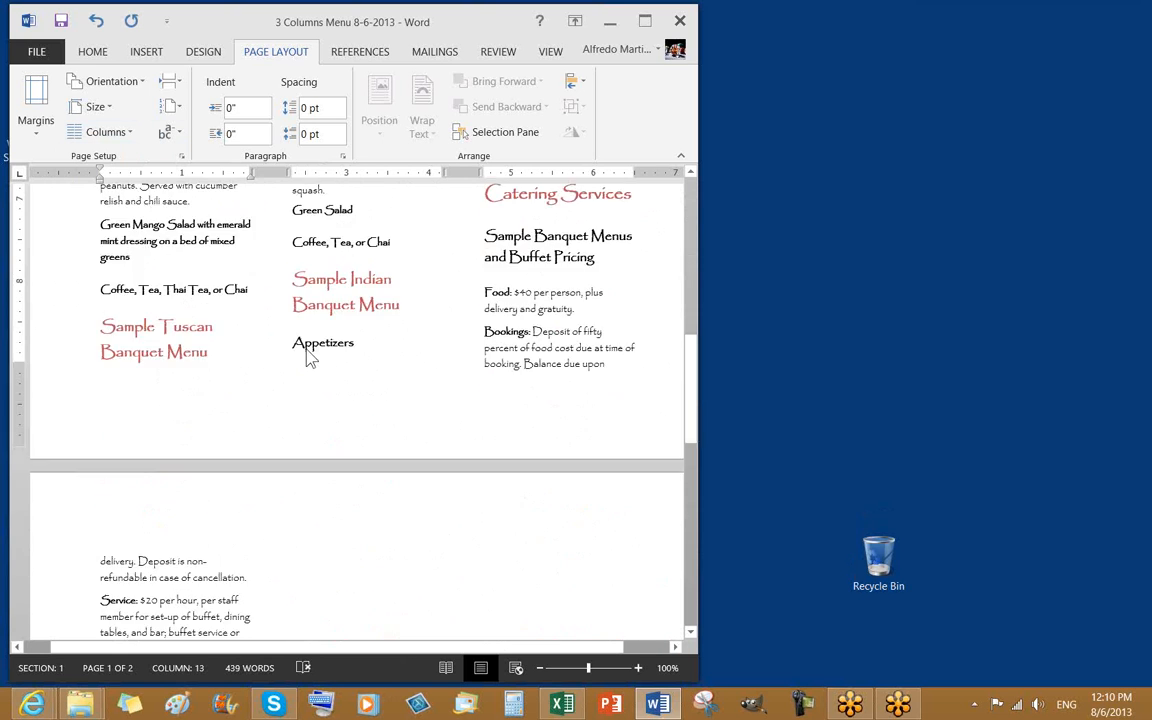
{"action": "scroll", "coordinate": [307, 347], "scroll_direction": "down", "scroll_amount": 6}
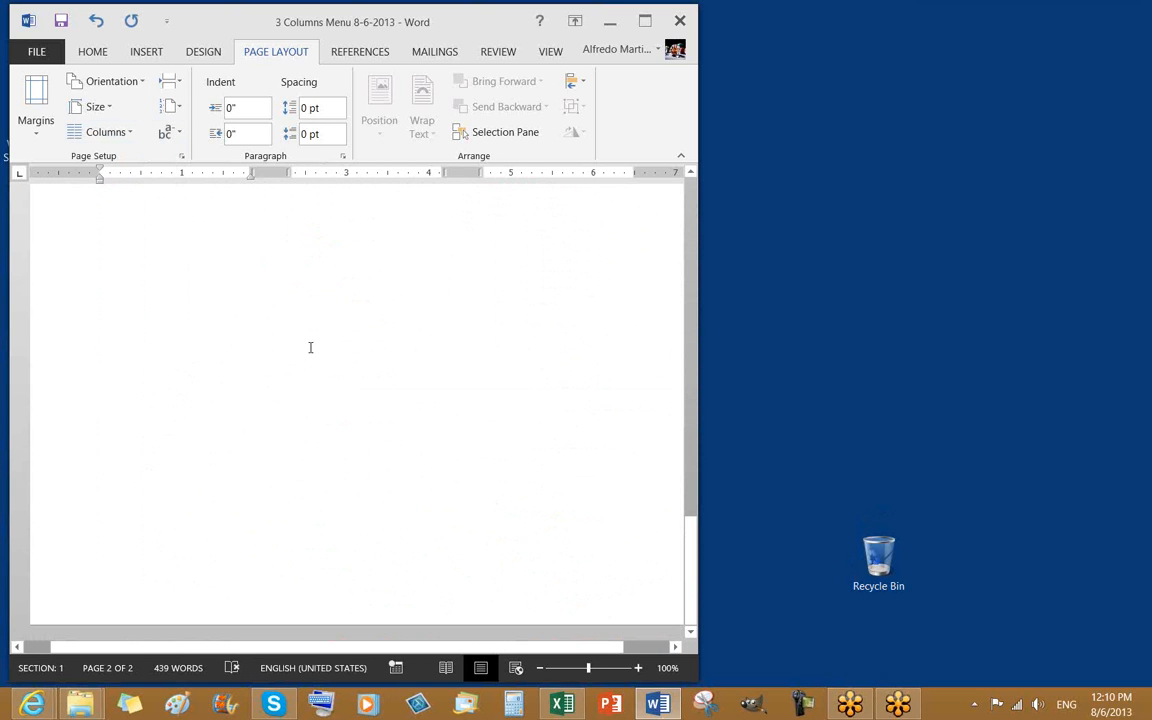
{"action": "scroll", "coordinate": [310, 348], "scroll_direction": "up", "scroll_amount": 10}
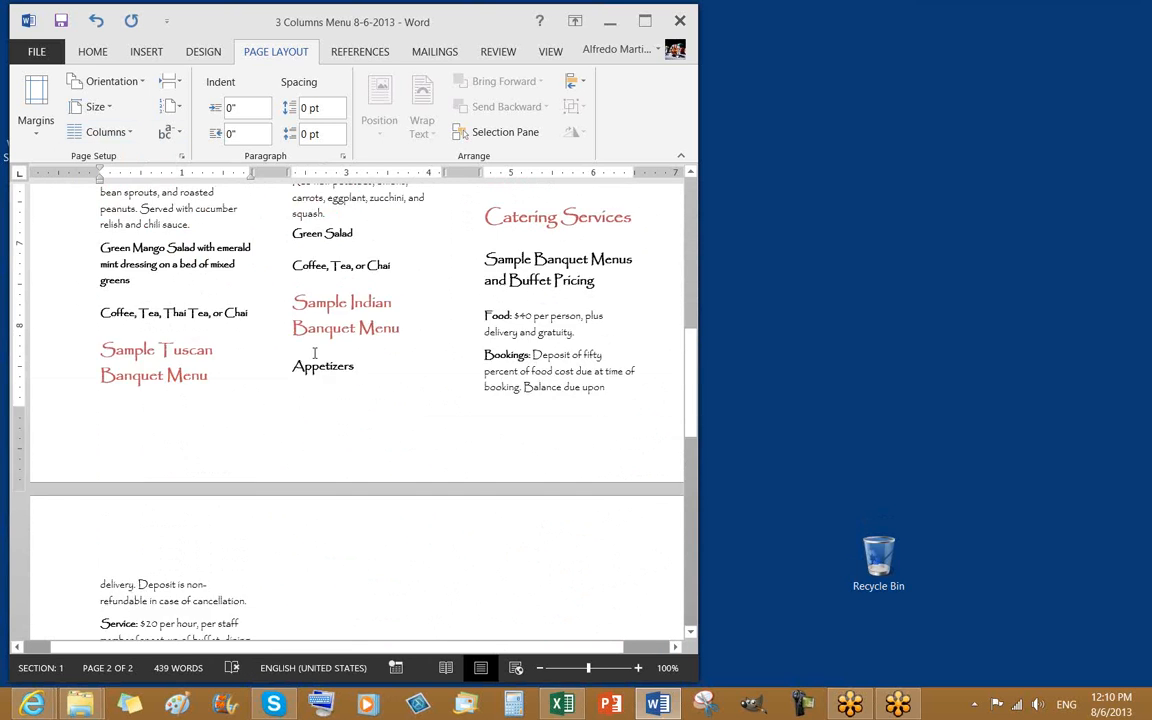
{"action": "scroll", "coordinate": [313, 350], "scroll_direction": "down", "scroll_amount": 10}
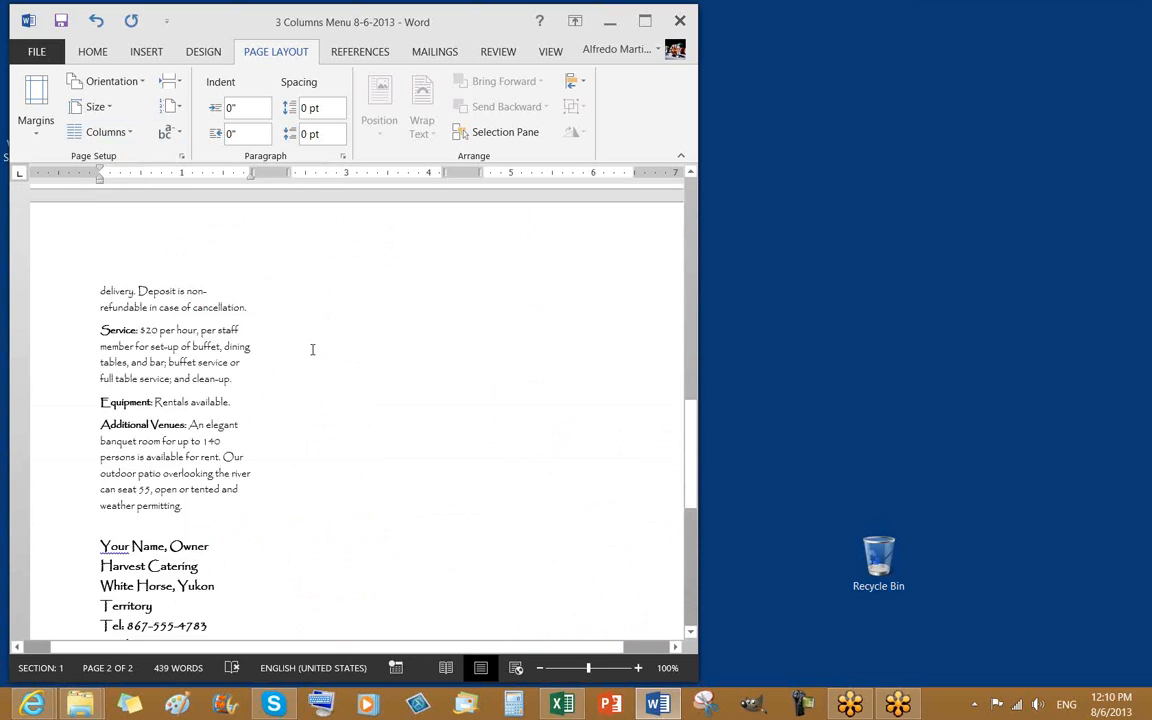
{"action": "scroll", "coordinate": [312, 348], "scroll_direction": "down", "scroll_amount": 1}
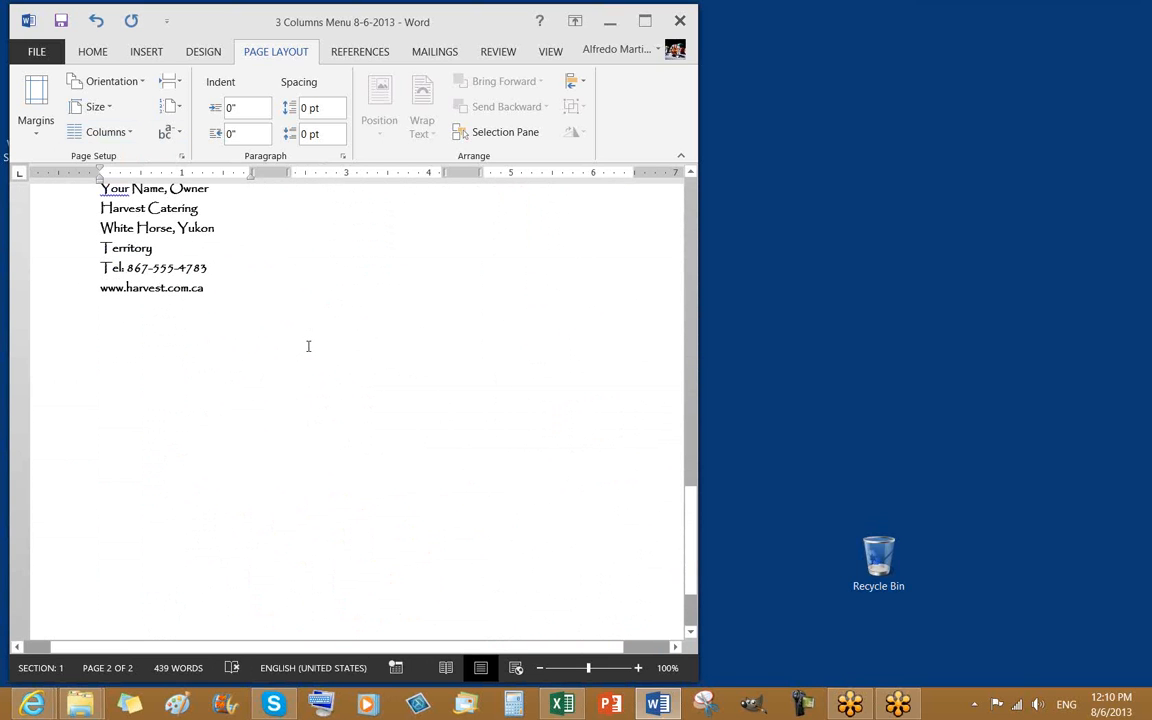
{"action": "scroll", "coordinate": [308, 345], "scroll_direction": "up", "scroll_amount": 10}
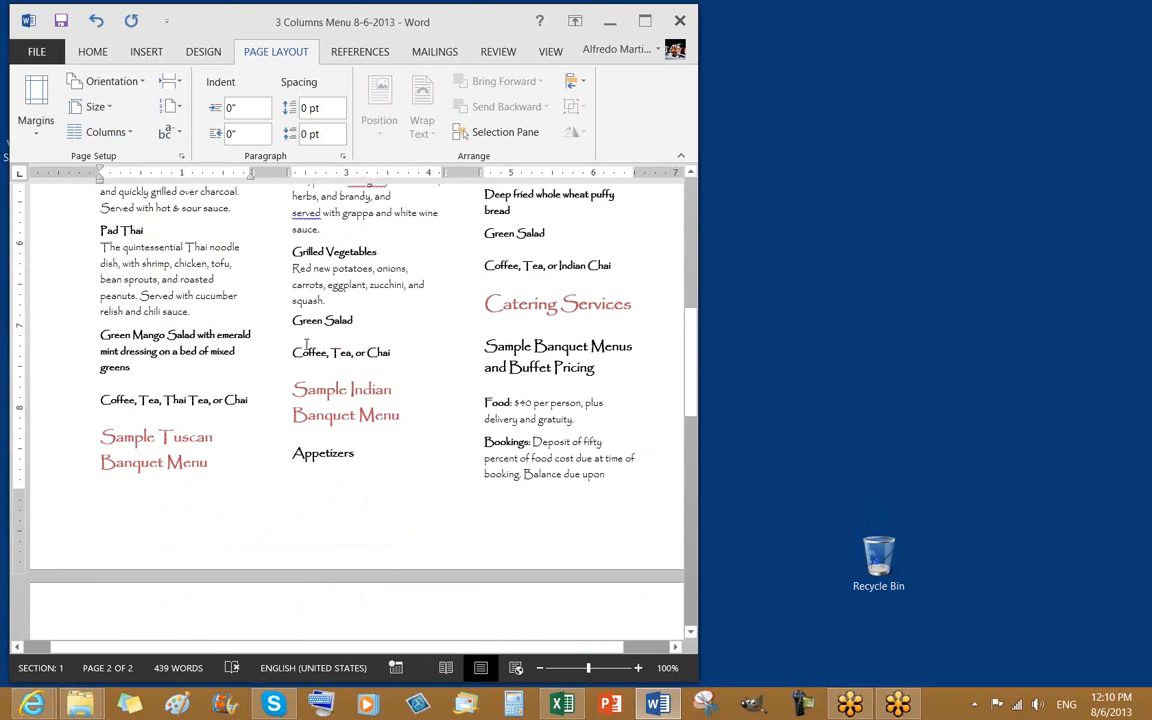
{"action": "scroll", "coordinate": [303, 325], "scroll_direction": "up", "scroll_amount": 4}
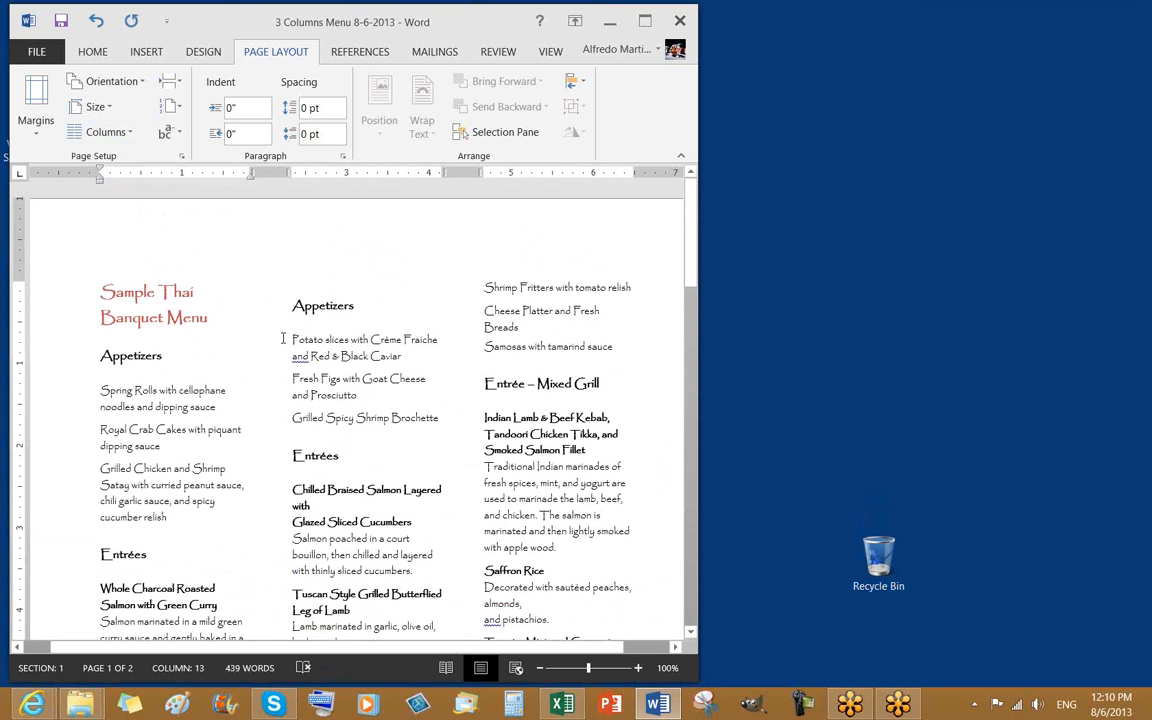
Step: Look over the preset page margins and close the list without choosing one
{"action": "left_click", "coordinate": [288, 339]}
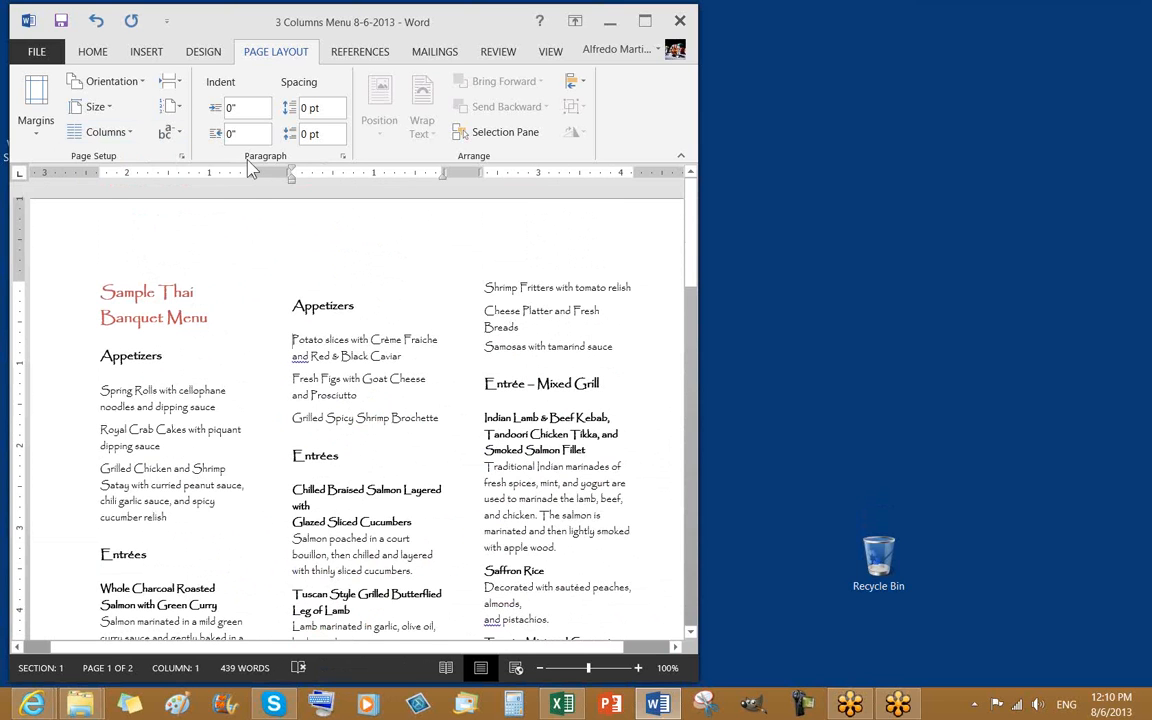
{"action": "left_click", "coordinate": [33, 128]}
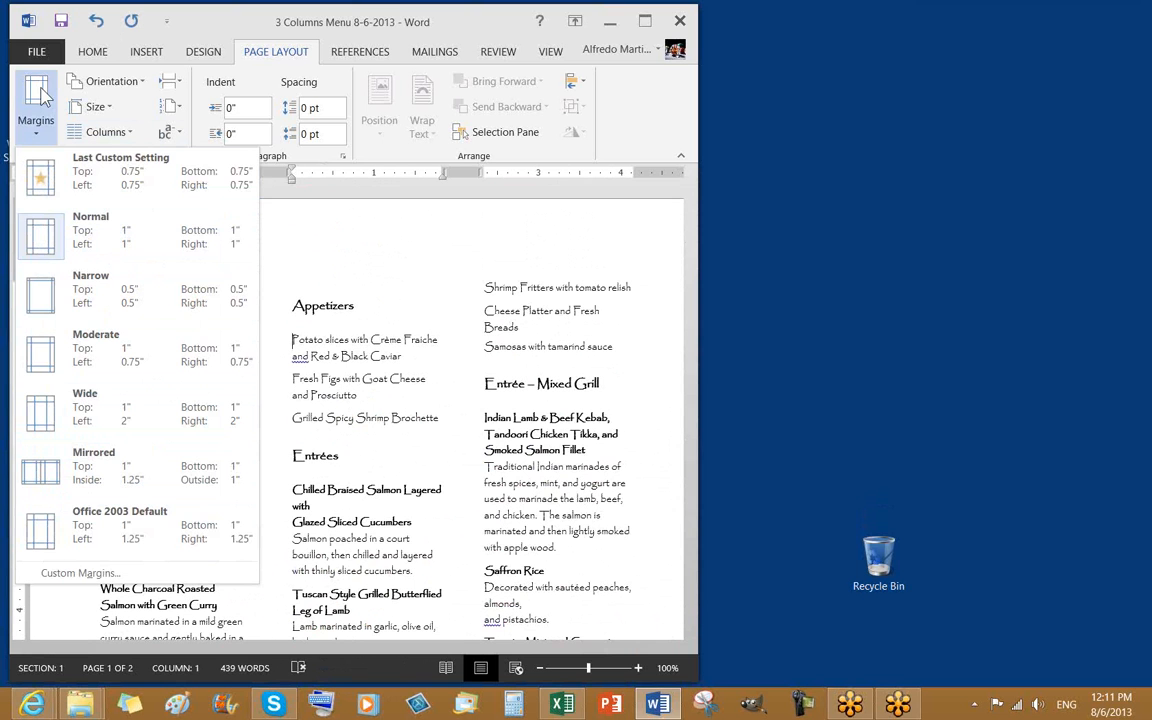
{"action": "left_click", "coordinate": [378, 281]}
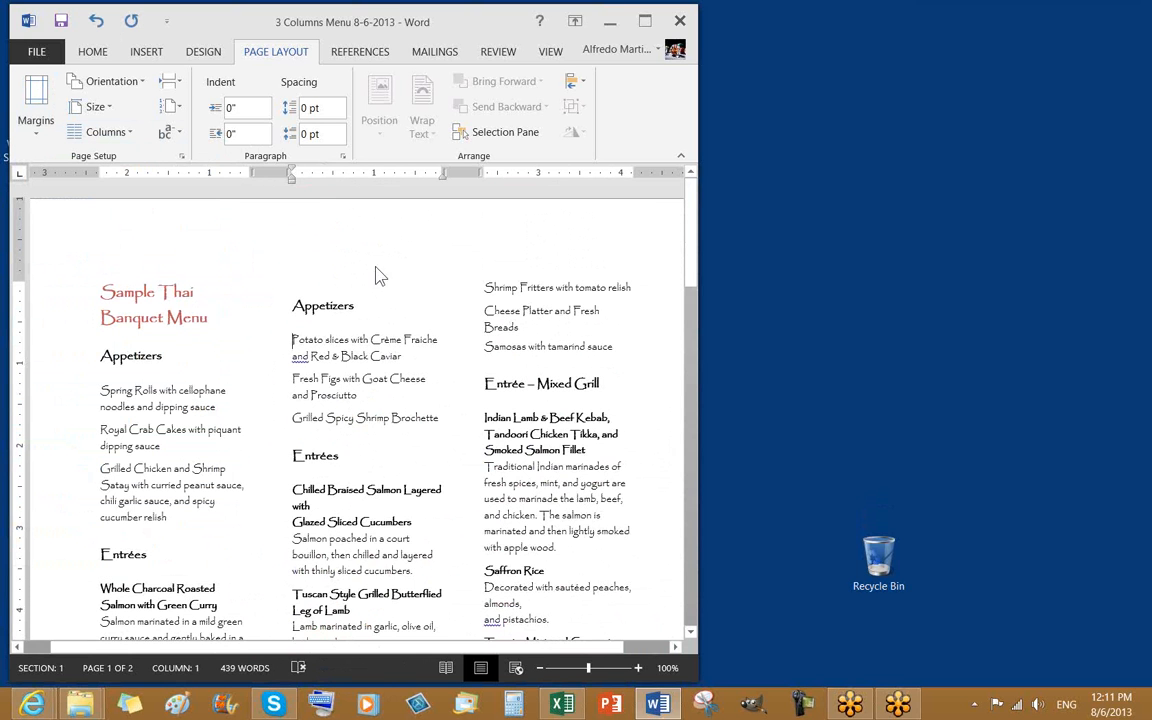
Step: Reduce the view to 60% and review how the menus flow through the three columns on page one
{"action": "left_click", "coordinate": [540, 667]}
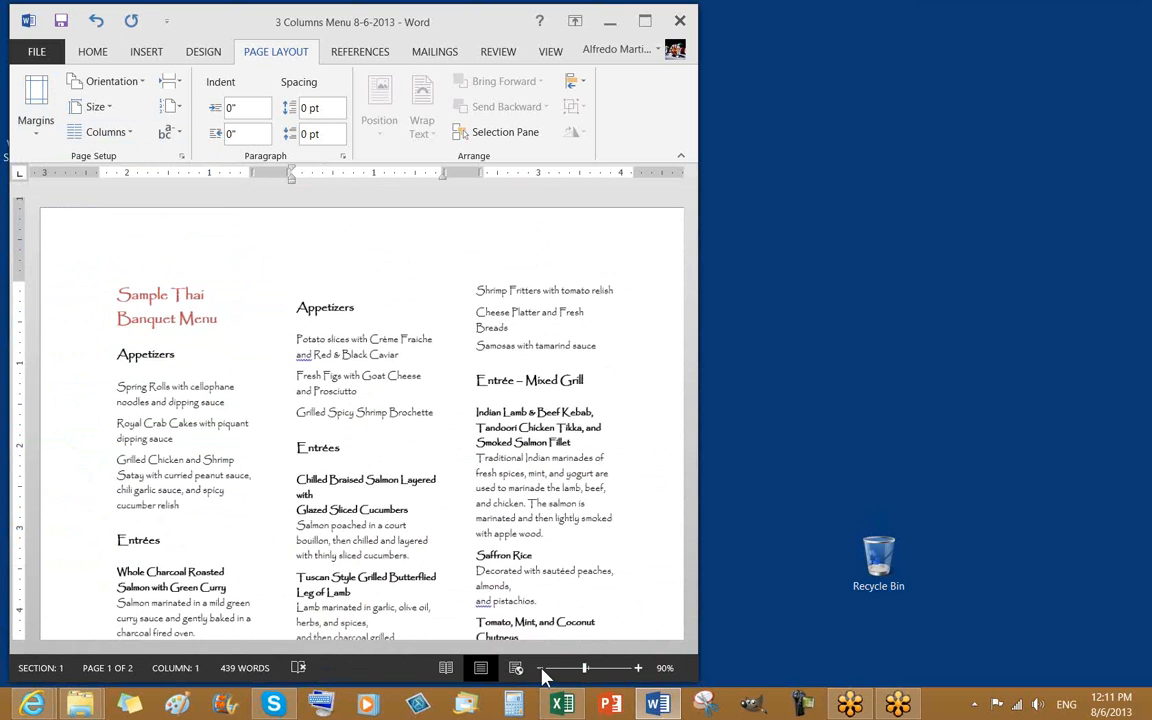
{"action": "left_click", "coordinate": [540, 667]}
{"action": "left_click", "coordinate": [540, 667]}
{"action": "left_click", "coordinate": [540, 668]}
{"action": "scroll", "coordinate": [465, 492], "scroll_direction": "down", "scroll_amount": 2}
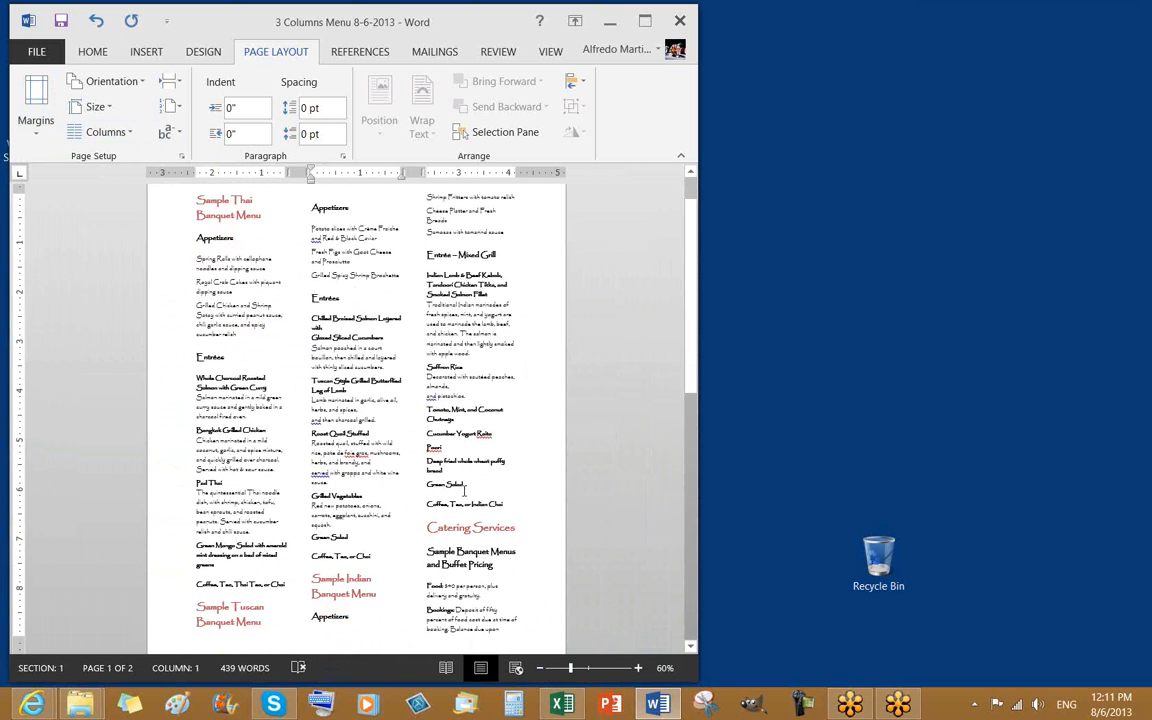
{"action": "scroll", "coordinate": [465, 492], "scroll_direction": "down", "scroll_amount": 3}
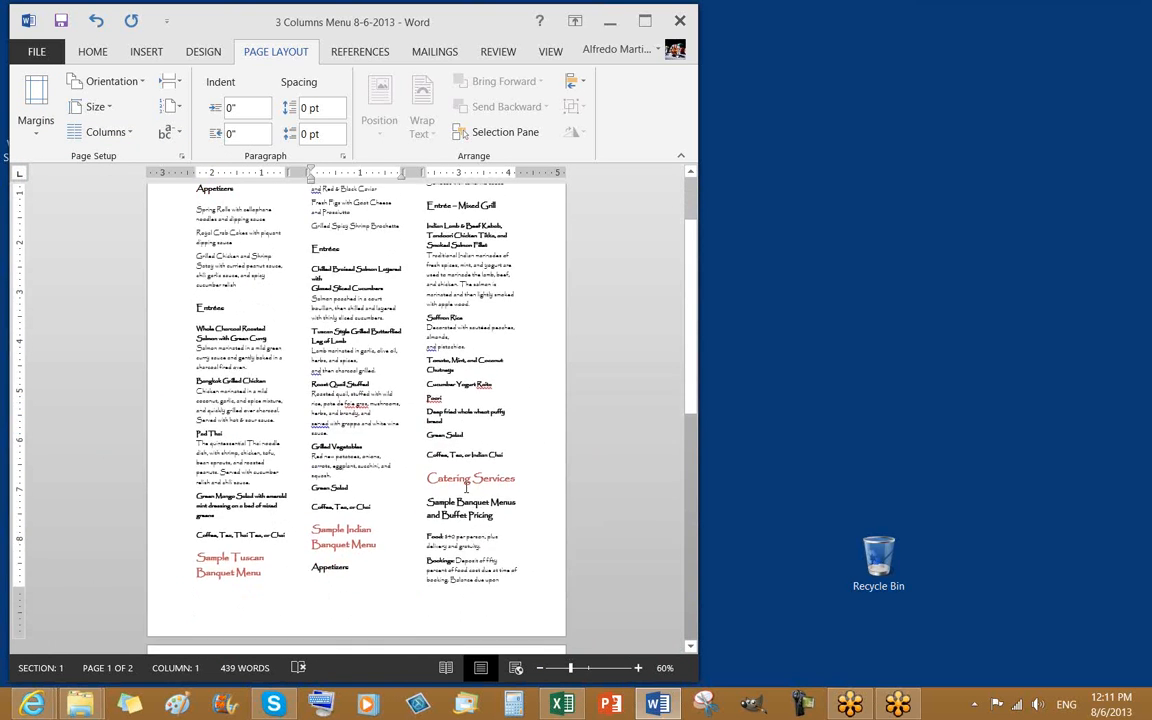
{"action": "scroll", "coordinate": [468, 484], "scroll_direction": "down", "scroll_amount": 1}
{"action": "scroll", "coordinate": [350, 380], "scroll_direction": "up", "scroll_amount": 4}
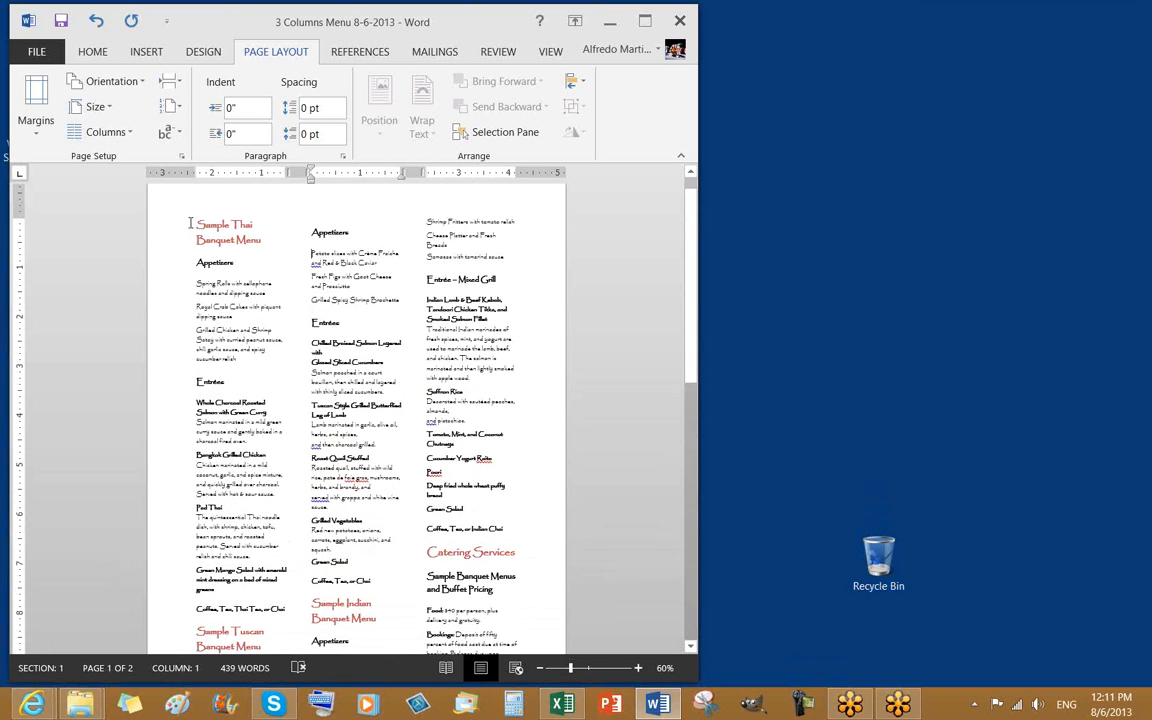
Step: Examine where the menu titles and the Catering Services heading fall in the columns, and check that heading's font and size
{"action": "left_click_drag", "start_coordinate": [197, 224], "coordinate": [262, 242]}
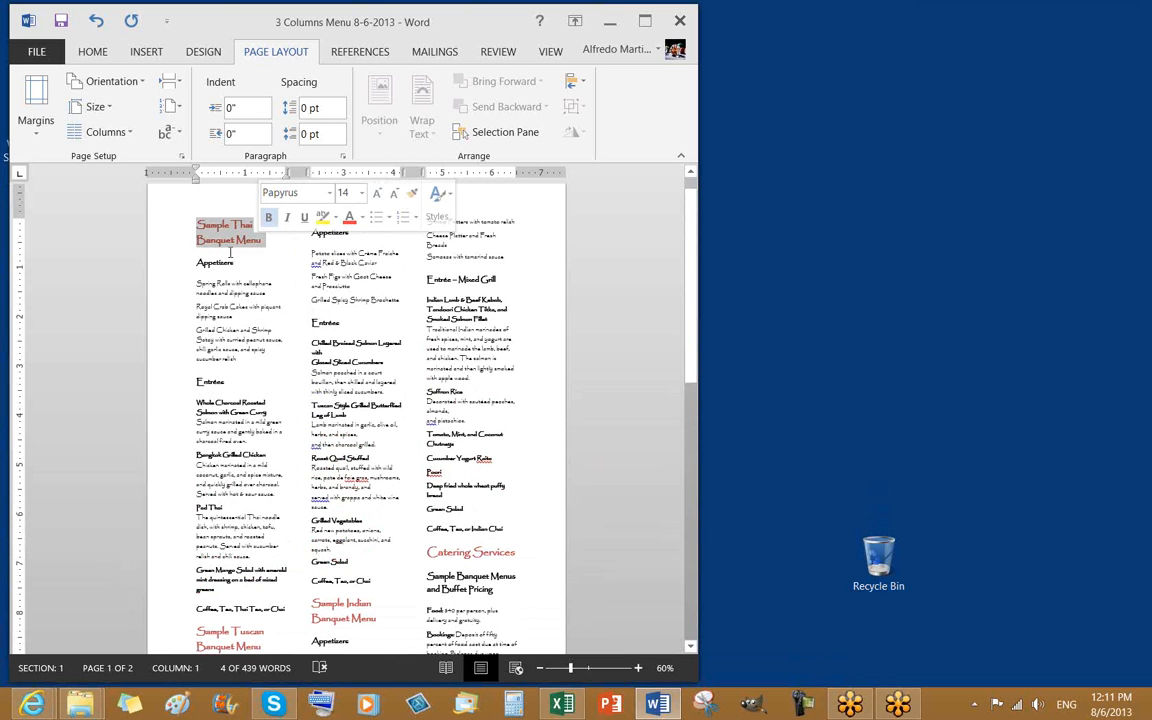
{"action": "scroll", "coordinate": [270, 220], "scroll_direction": "down", "scroll_amount": 1}
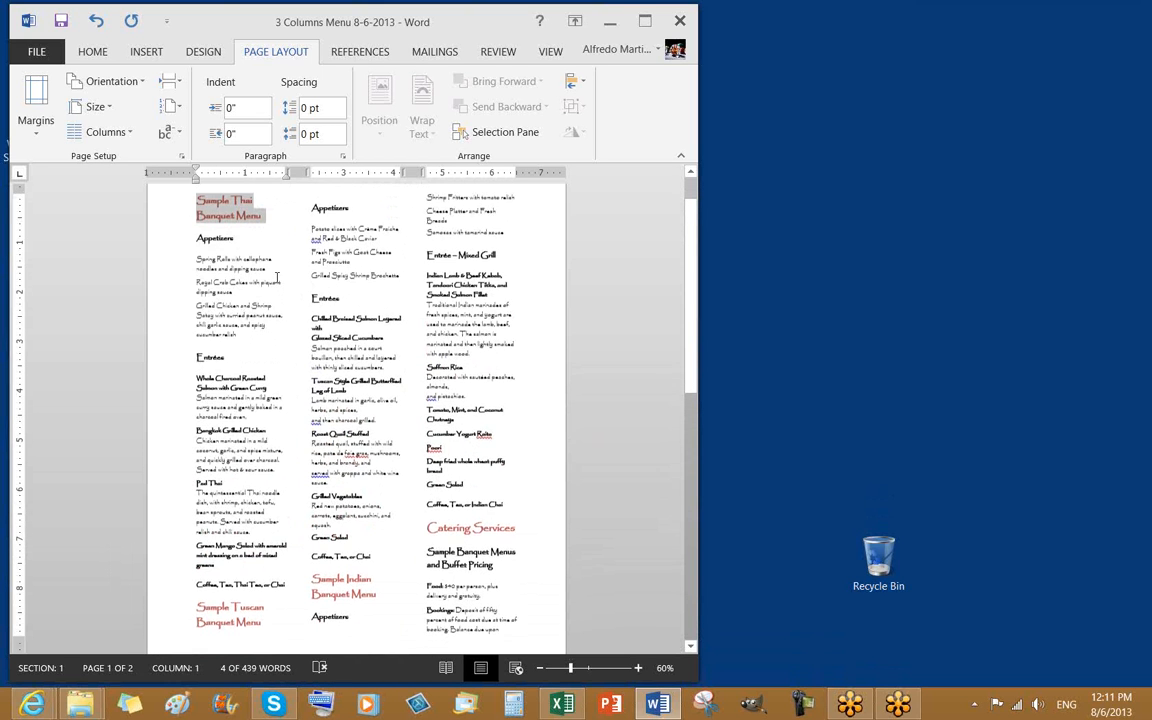
{"action": "left_click", "coordinate": [197, 580]}
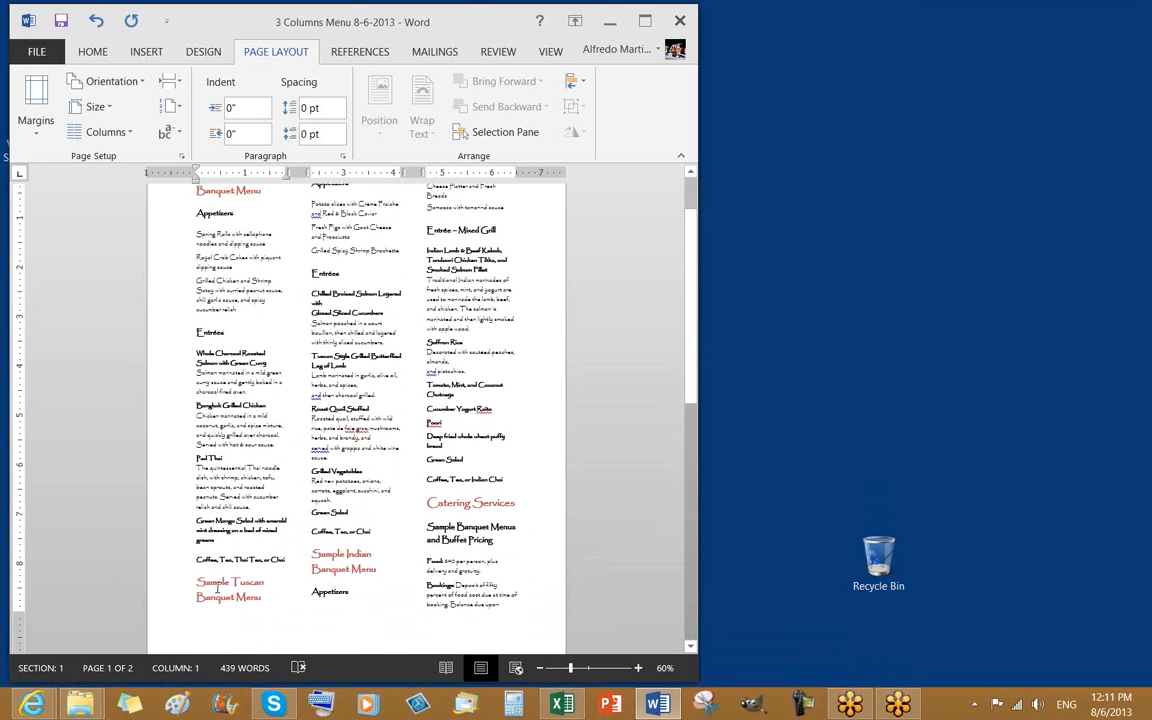
{"action": "scroll", "coordinate": [362, 242], "scroll_direction": "up", "scroll_amount": 1}
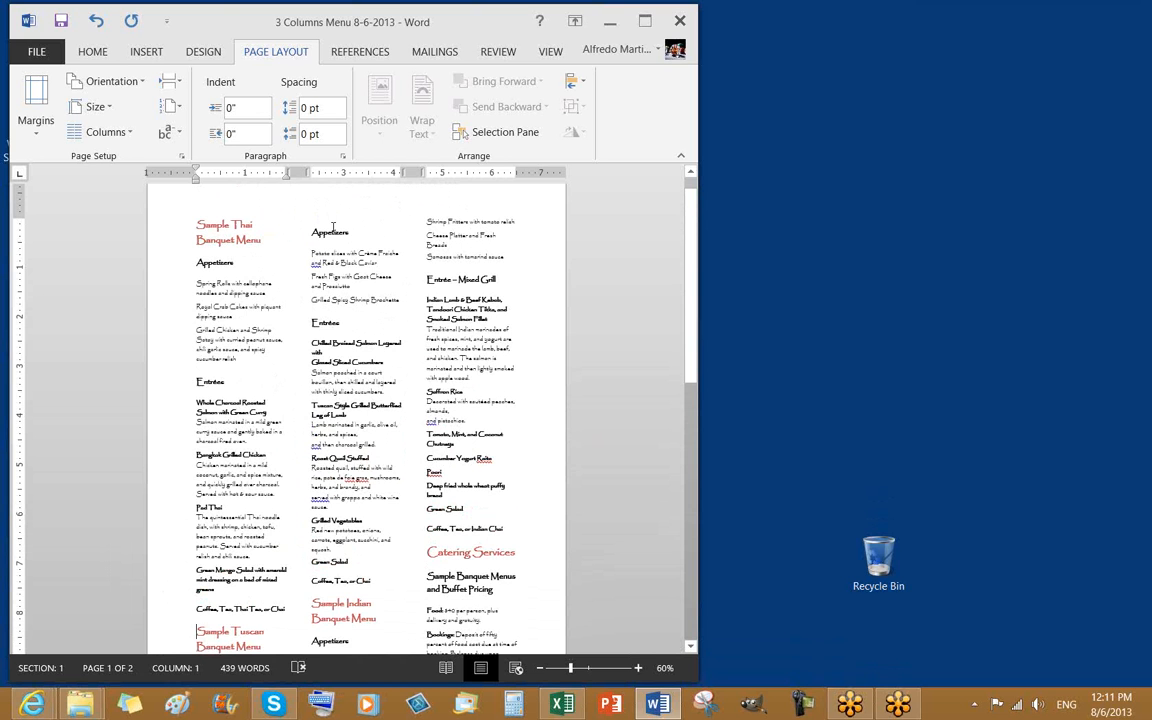
{"action": "scroll", "coordinate": [324, 245], "scroll_direction": "down", "scroll_amount": 1}
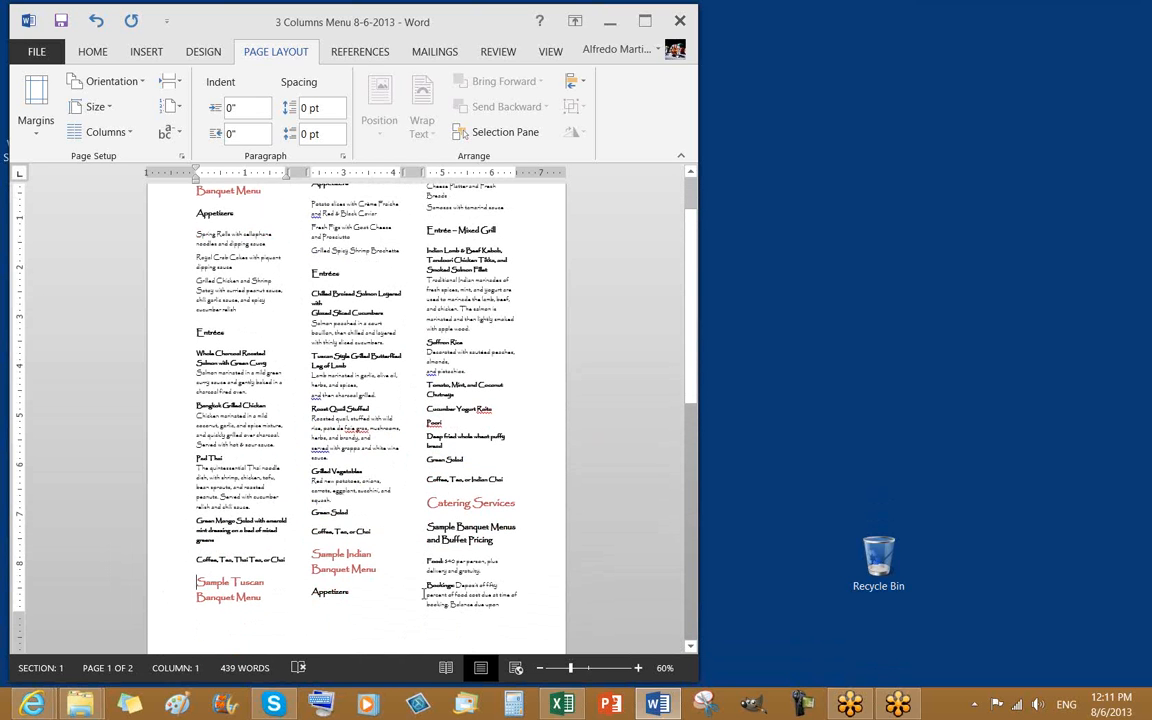
{"action": "scroll", "coordinate": [500, 265], "scroll_direction": "up", "scroll_amount": 2}
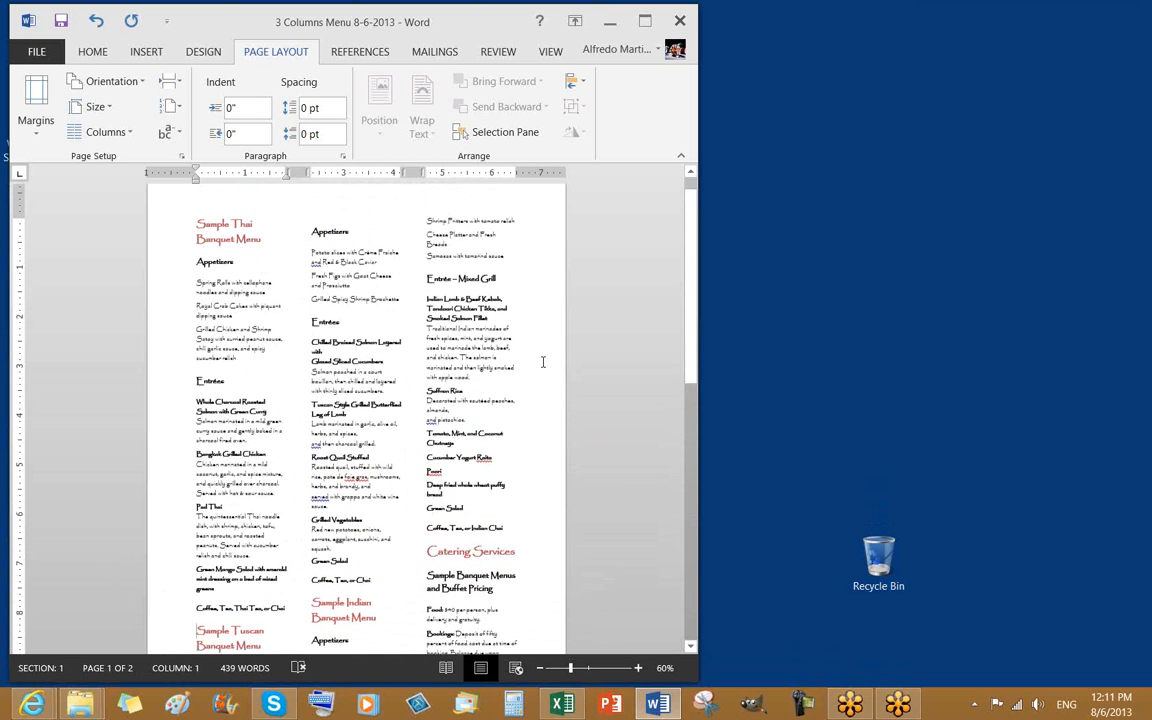
{"action": "scroll", "coordinate": [499, 265], "scroll_direction": "down", "scroll_amount": 2}
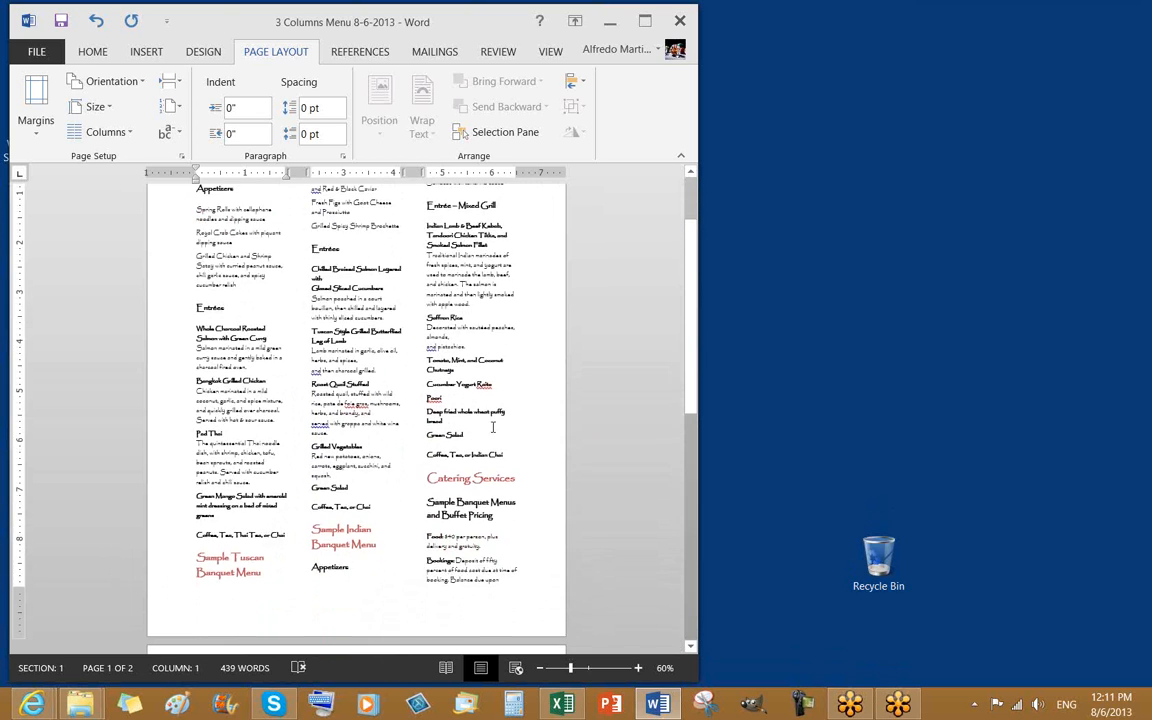
{"action": "left_click", "coordinate": [424, 476]}
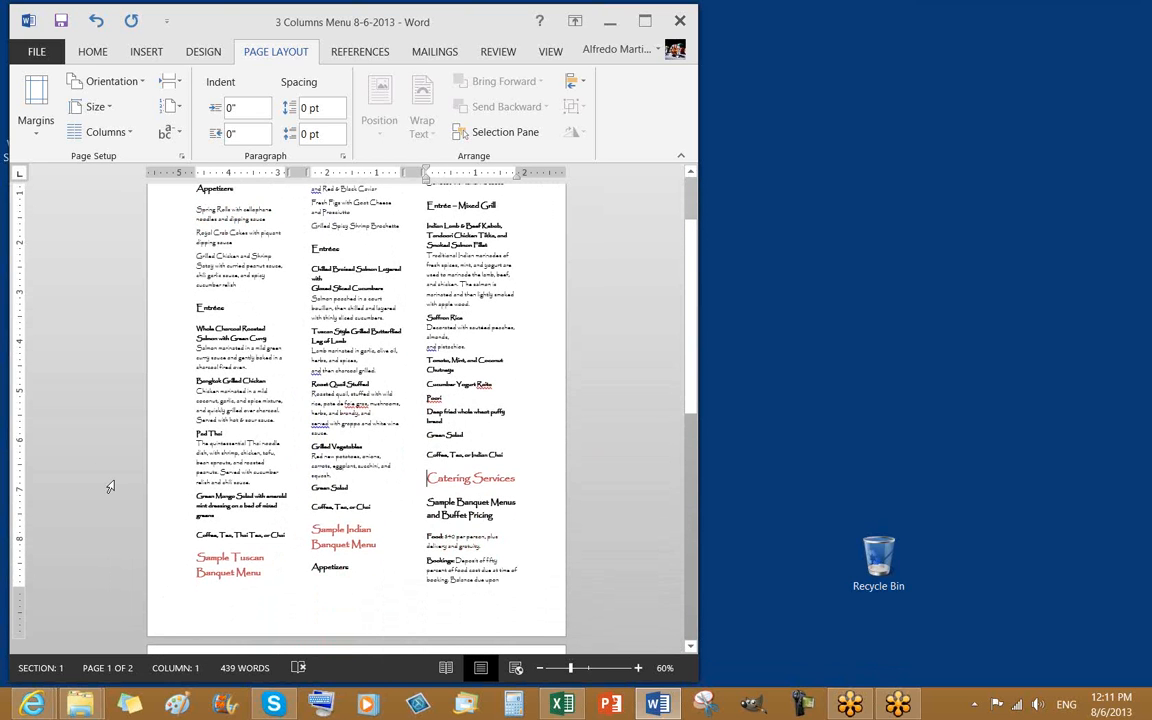
{"action": "left_click", "coordinate": [90, 60]}
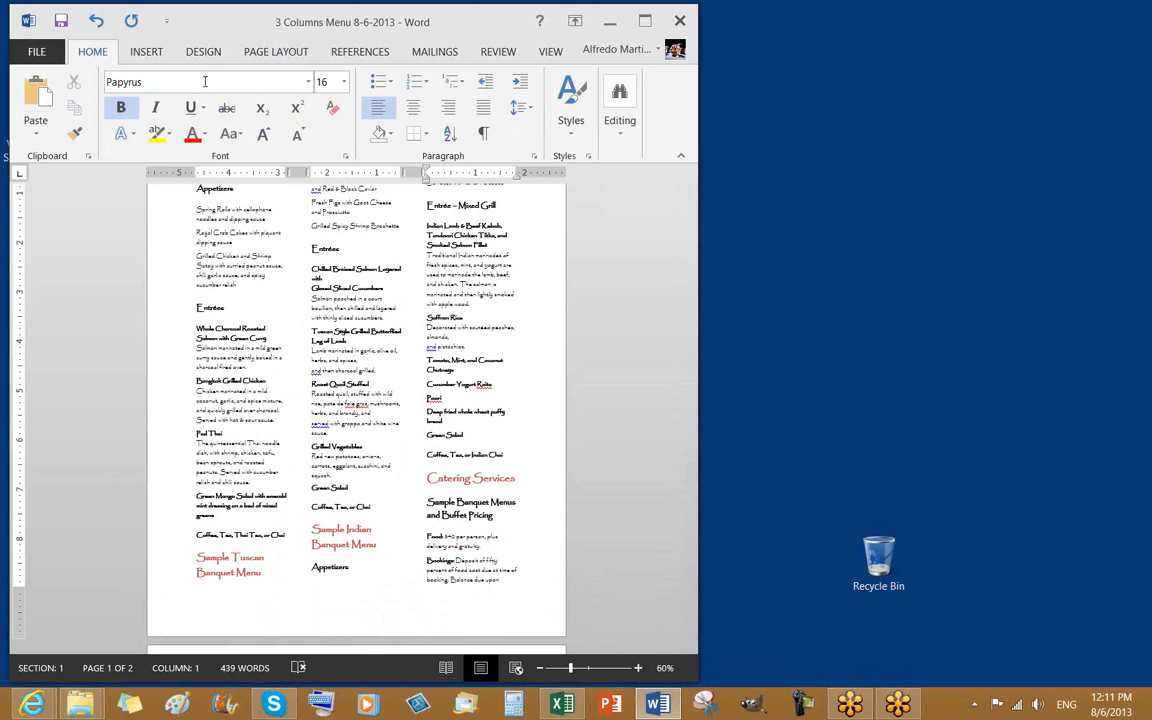
Step: Show the paragraph marks and other hidden formatting symbols in the menu document
{"action": "left_click", "coordinate": [483, 140]}
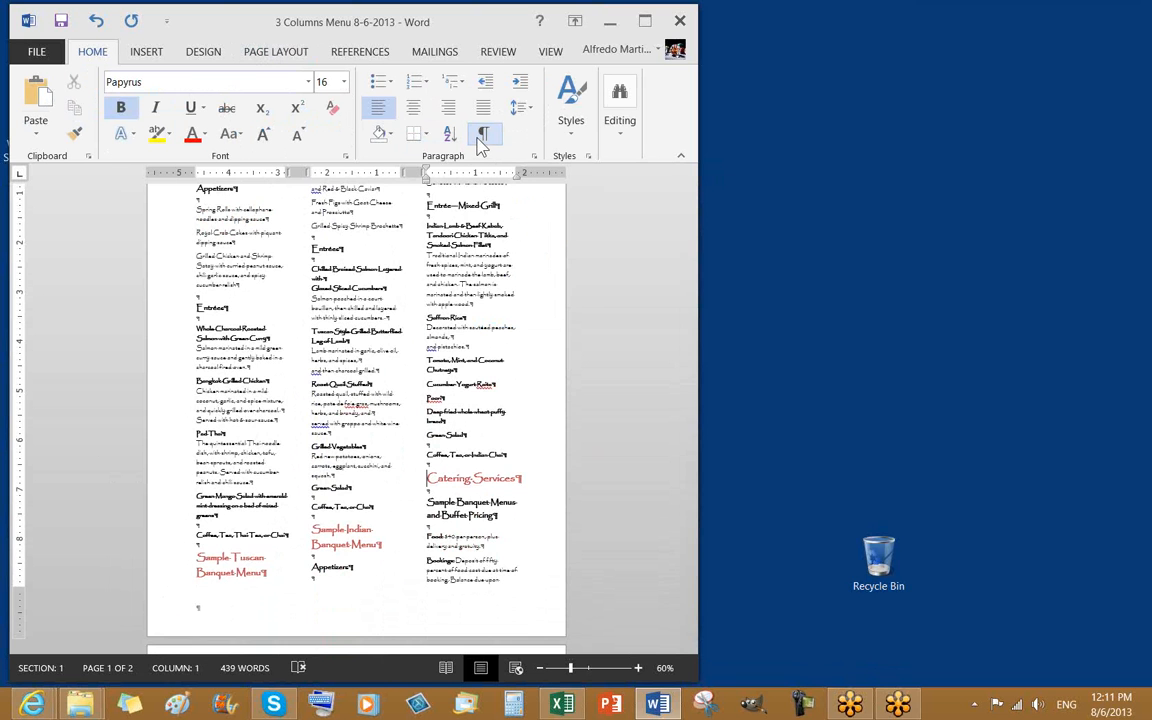
{"action": "scroll", "coordinate": [337, 280], "scroll_direction": "up", "scroll_amount": 1}
{"action": "scroll", "coordinate": [214, 404], "scroll_direction": "down", "scroll_amount": 4}
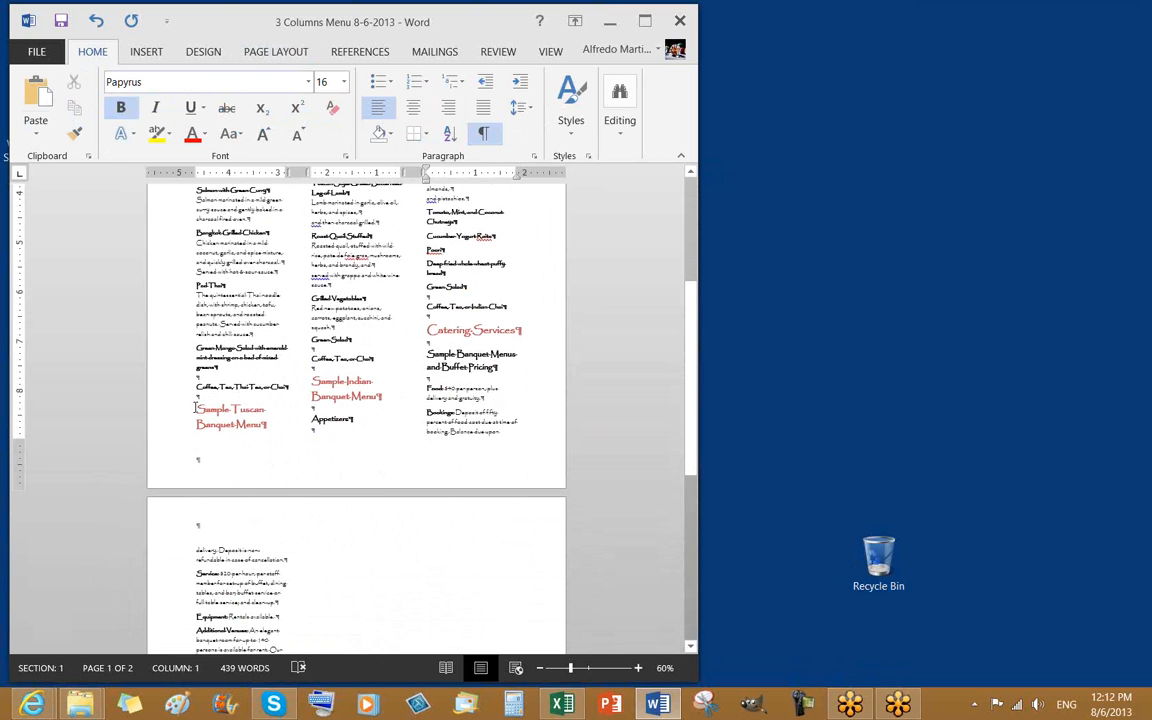
Step: Insert a column break before the Sample Tuscan Banquet Menu title at the end of the first column
{"action": "left_click", "coordinate": [196, 408]}
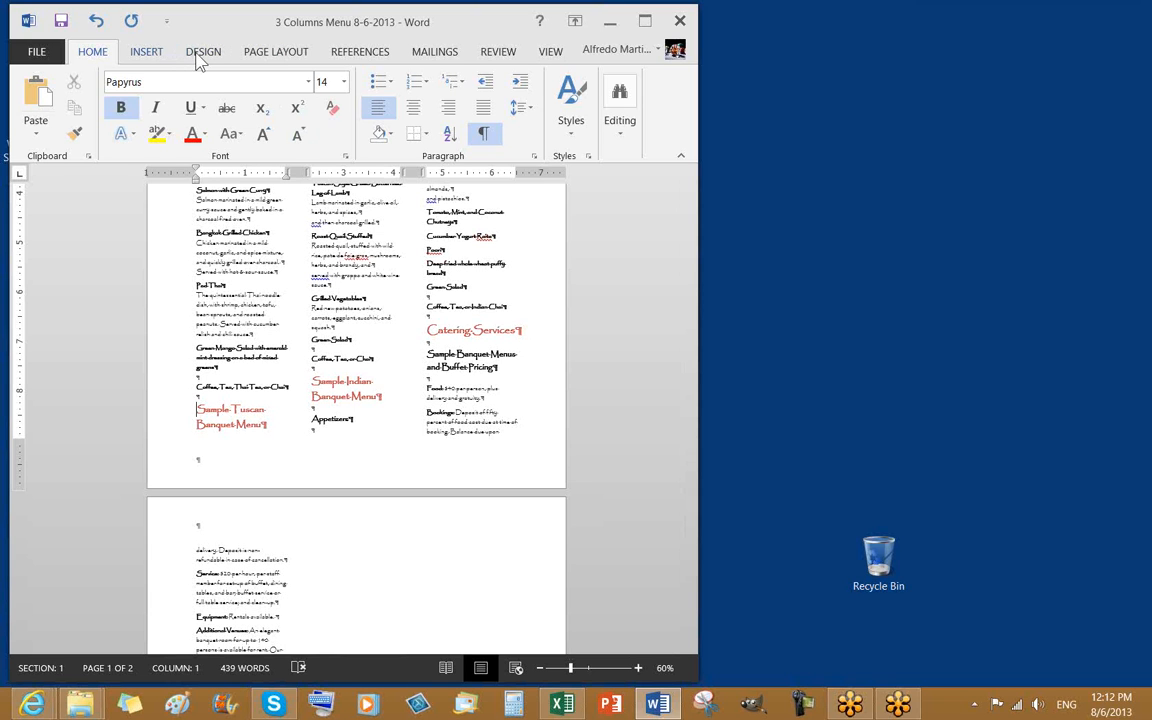
{"action": "left_click", "coordinate": [260, 60]}
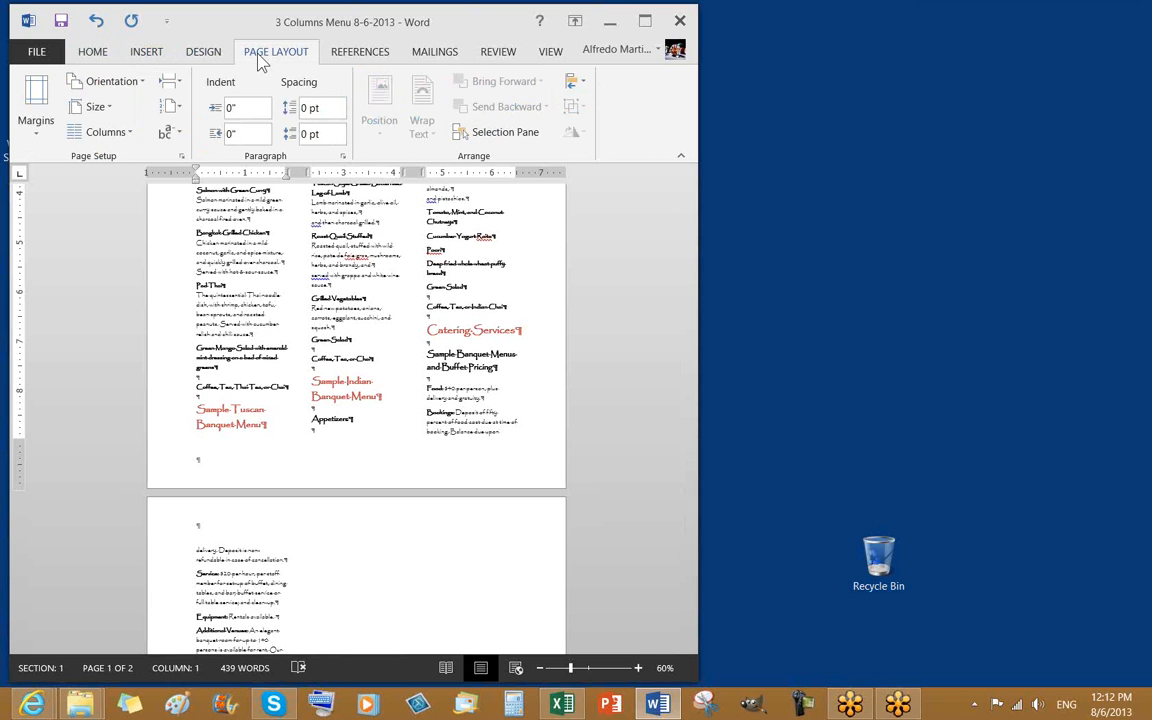
{"action": "left_click", "coordinate": [176, 84]}
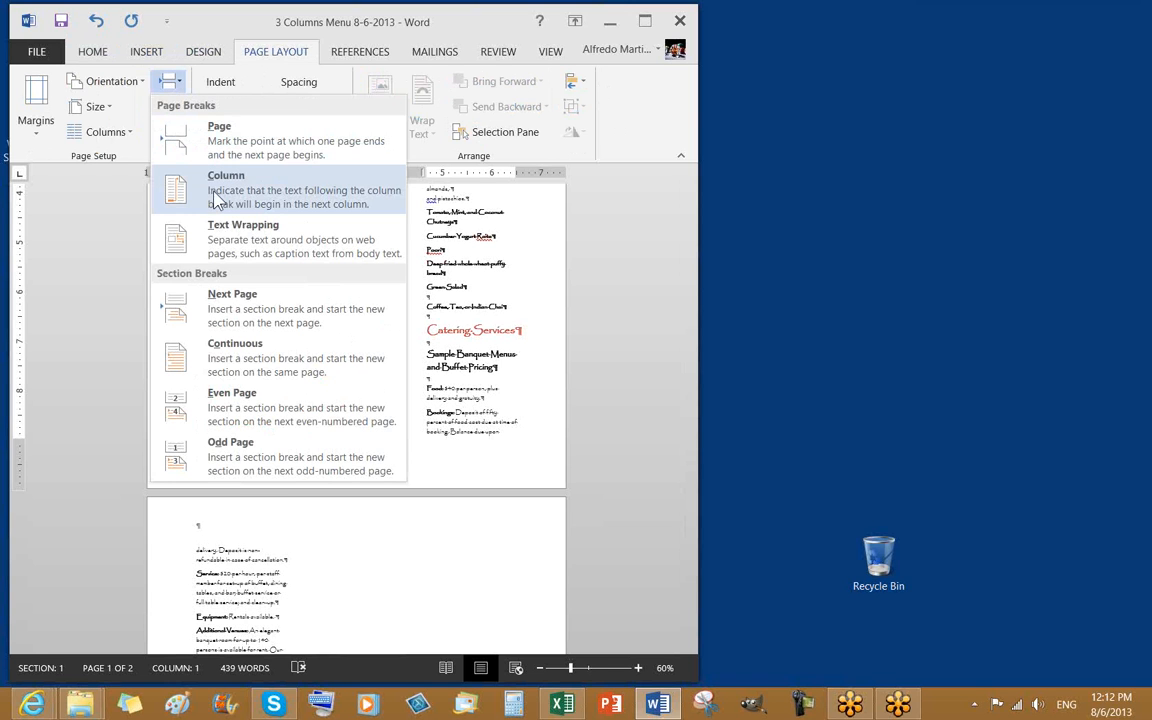
{"action": "left_click", "coordinate": [343, 205]}
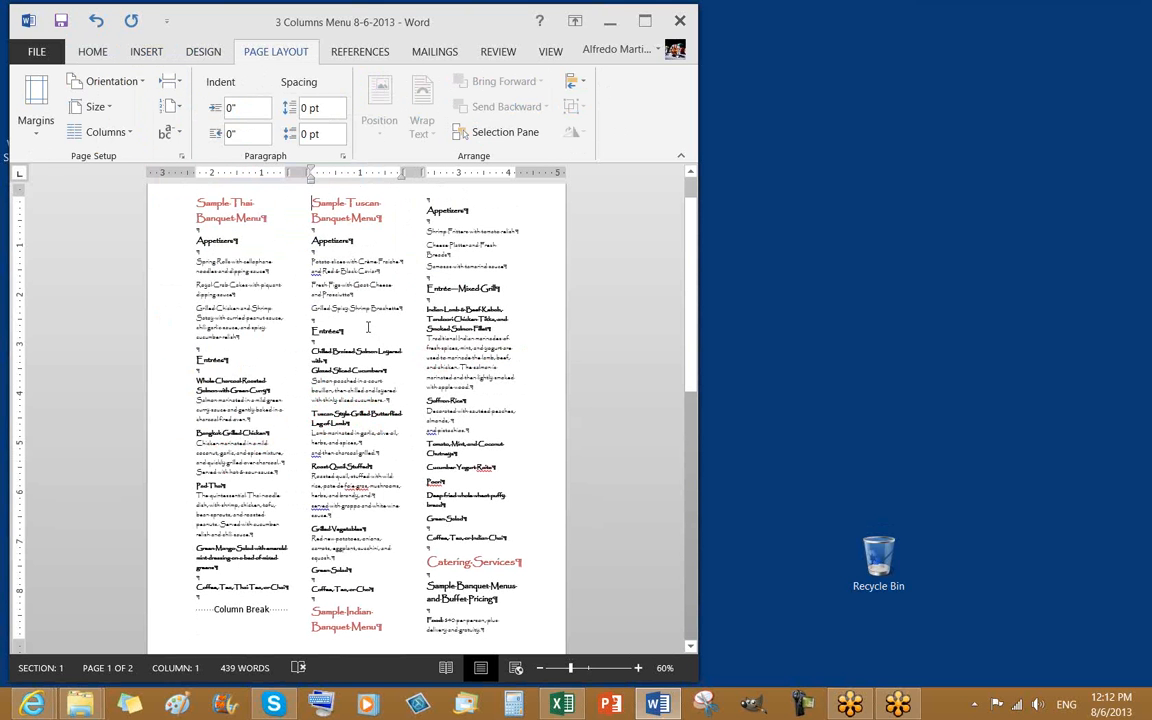
Step: Insert a column break before the Sample Indian Banquet Menu title at the end of the second column
{"action": "scroll", "coordinate": [377, 446], "scroll_direction": "down", "scroll_amount": 2}
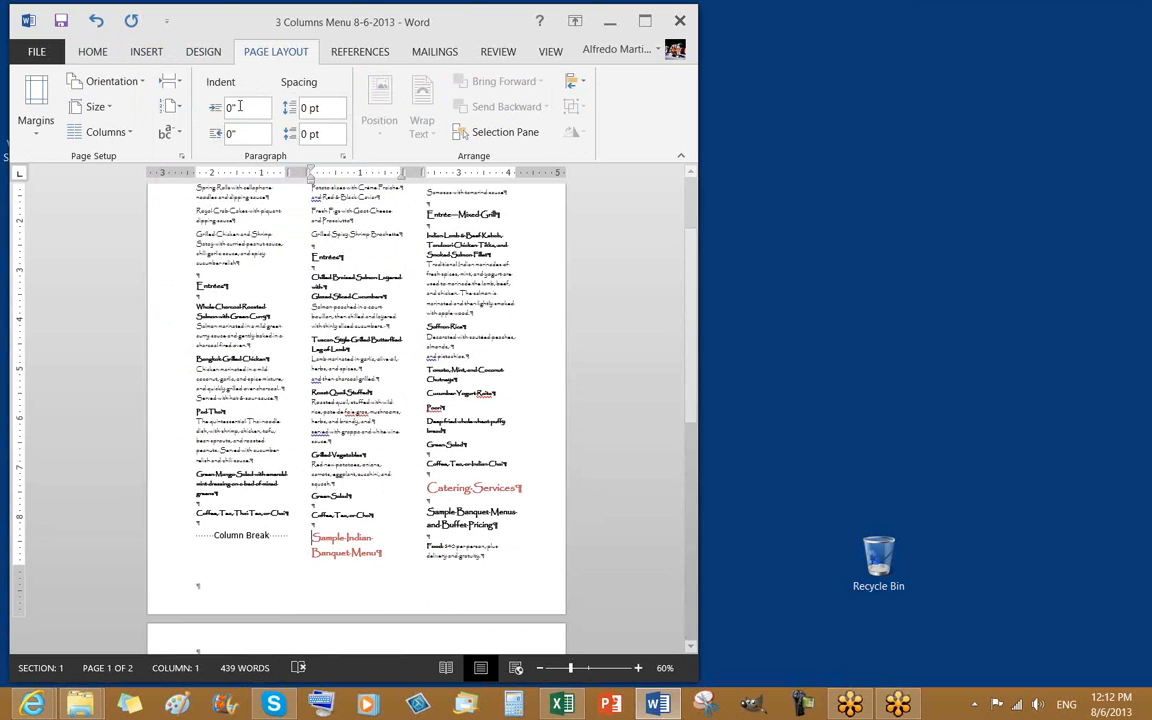
{"action": "left_click", "coordinate": [170, 86]}
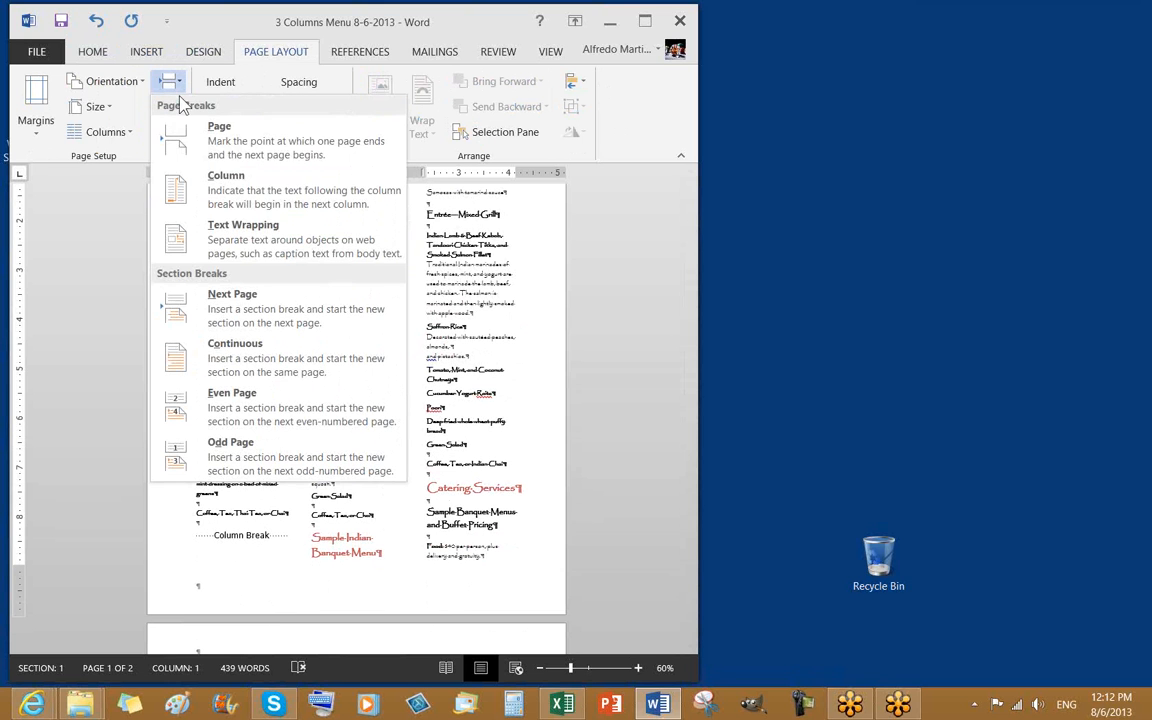
{"action": "left_click", "coordinate": [228, 186]}
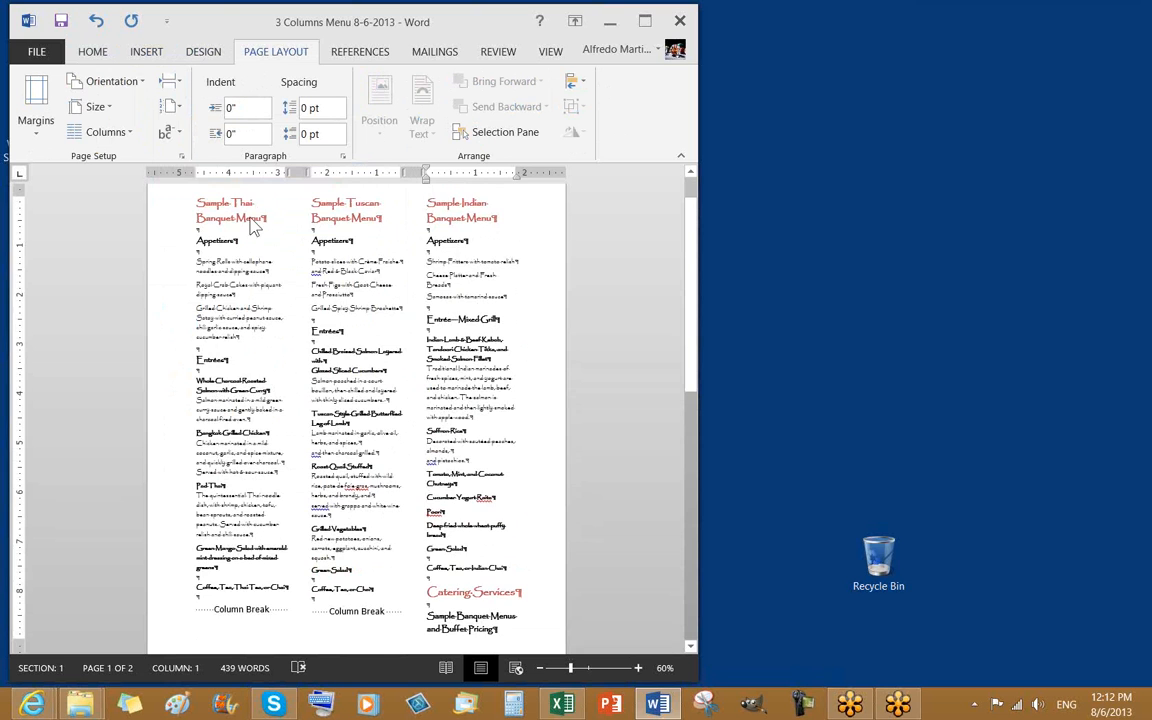
Step: Try a Next Page section break before the Catering Services heading, inspect the break mark, and undo it
{"action": "scroll", "coordinate": [422, 313], "scroll_direction": "up", "scroll_amount": 1}
{"action": "scroll", "coordinate": [493, 366], "scroll_direction": "down", "scroll_amount": 3}
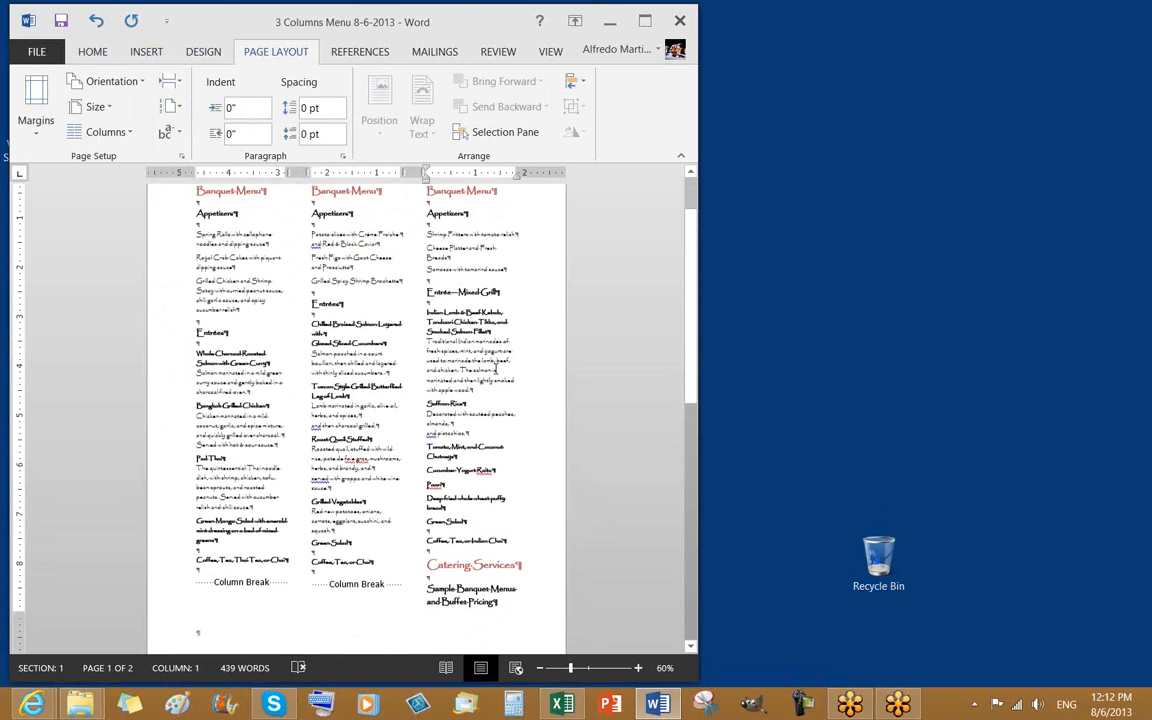
{"action": "scroll", "coordinate": [493, 366], "scroll_direction": "down", "scroll_amount": 2}
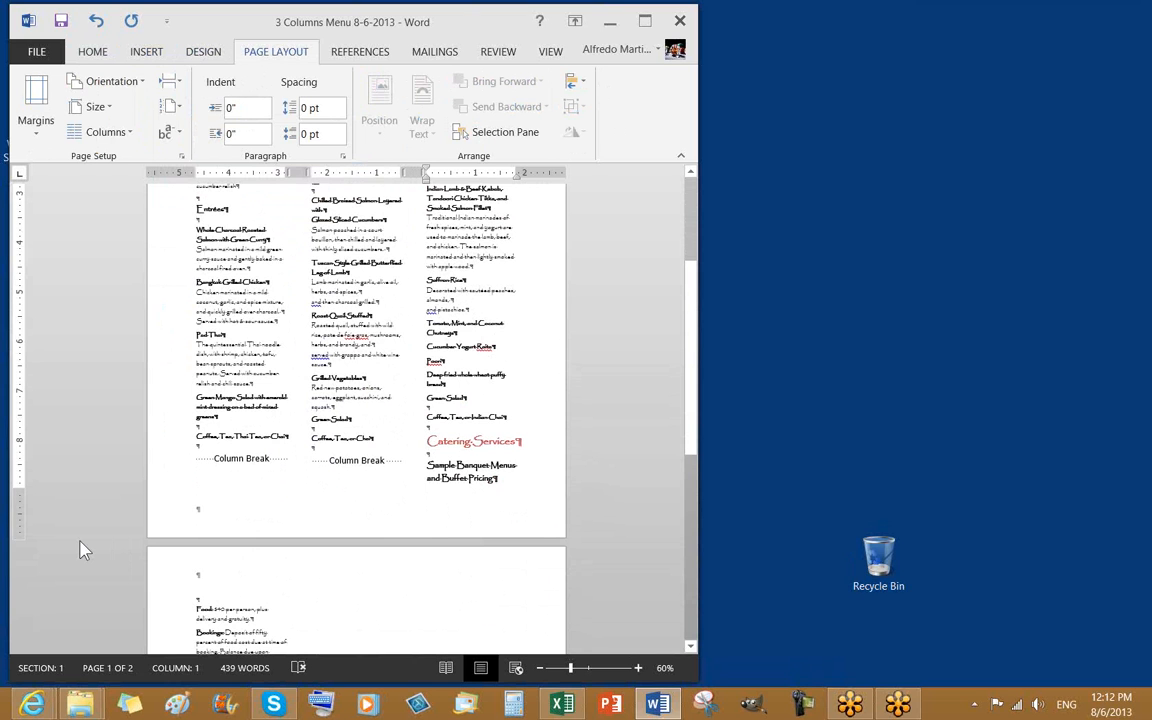
{"action": "scroll", "coordinate": [140, 445], "scroll_direction": "down", "scroll_amount": 1}
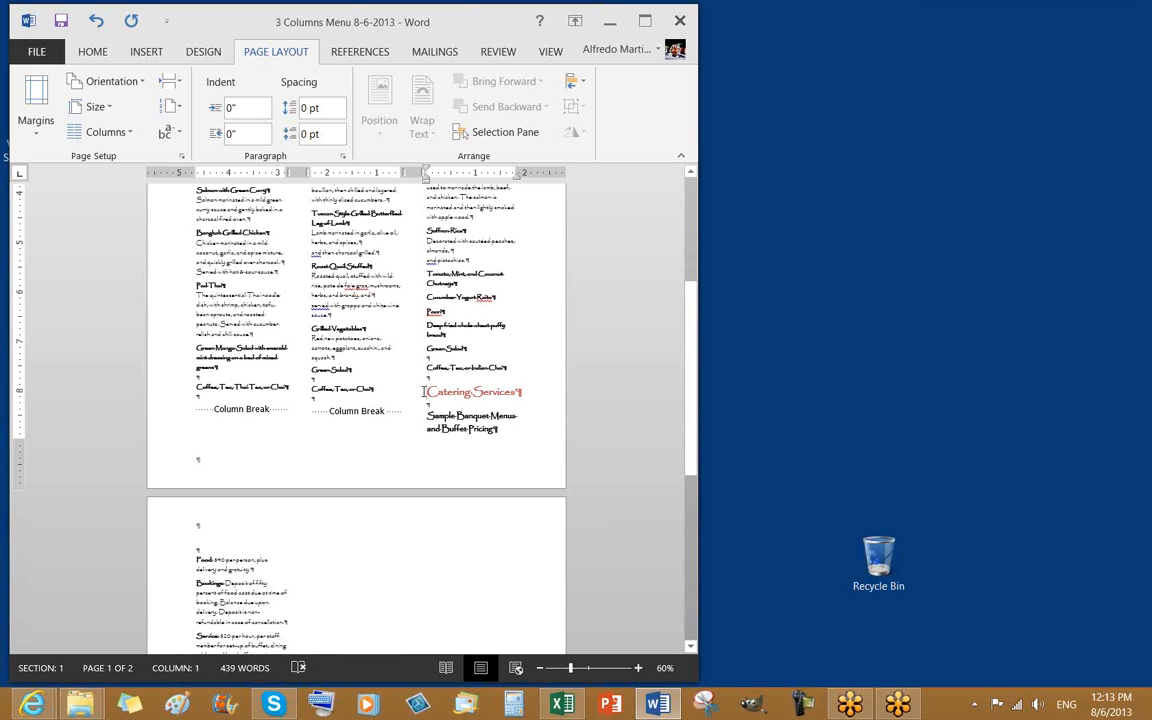
{"action": "left_click", "coordinate": [172, 82]}
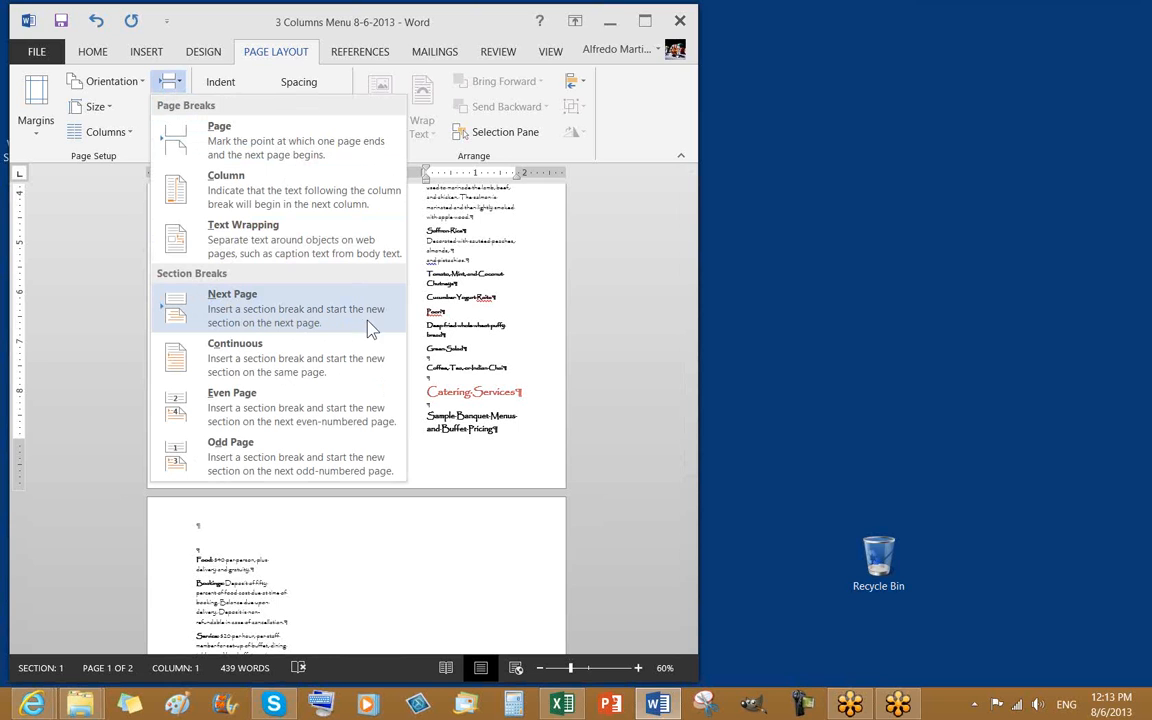
{"action": "left_click", "coordinate": [308, 328]}
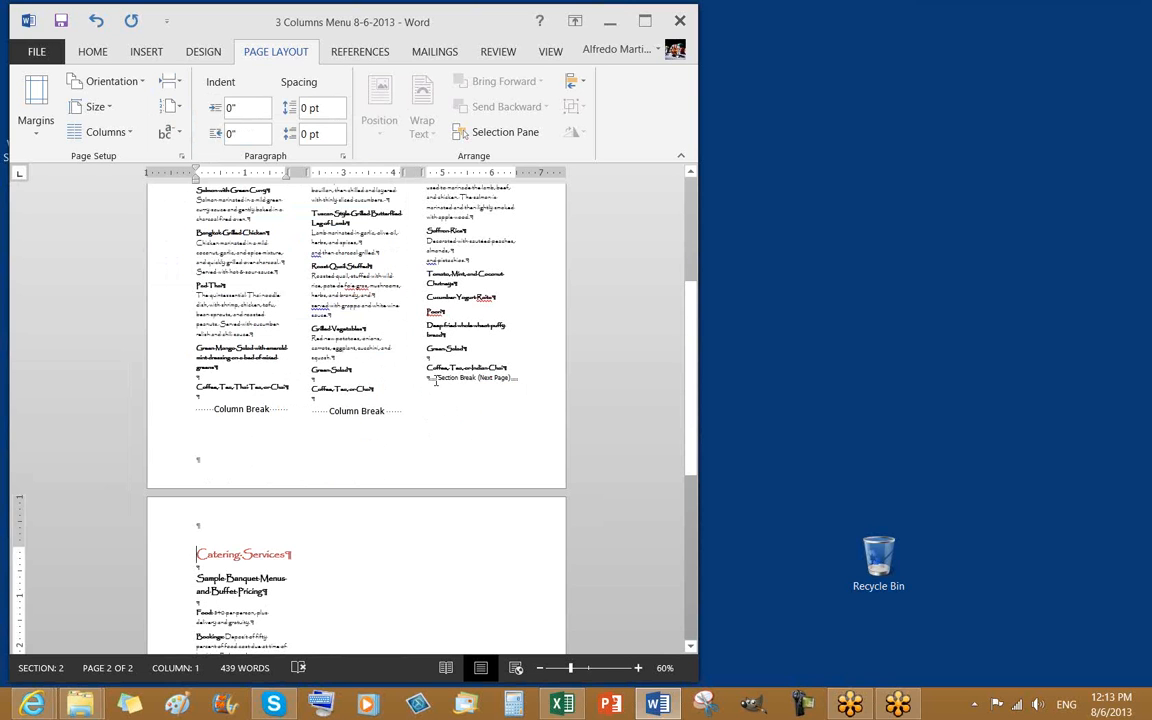
{"action": "left_click", "coordinate": [489, 384]}
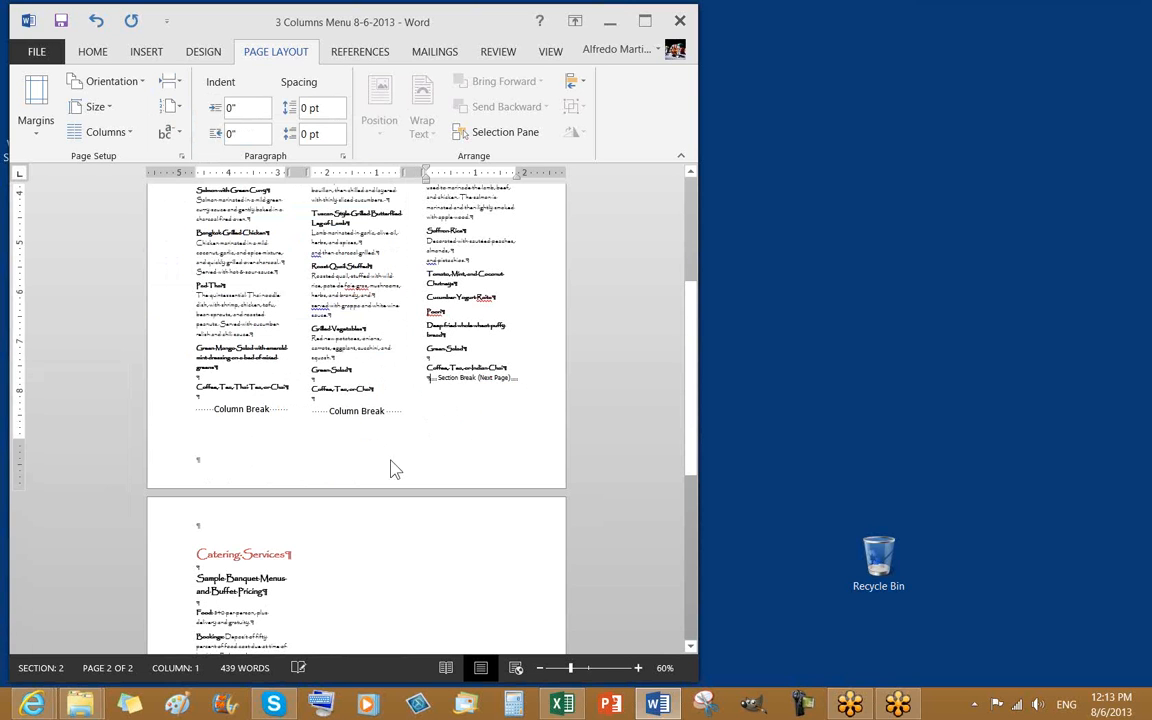
{"action": "left_click", "coordinate": [196, 554]}
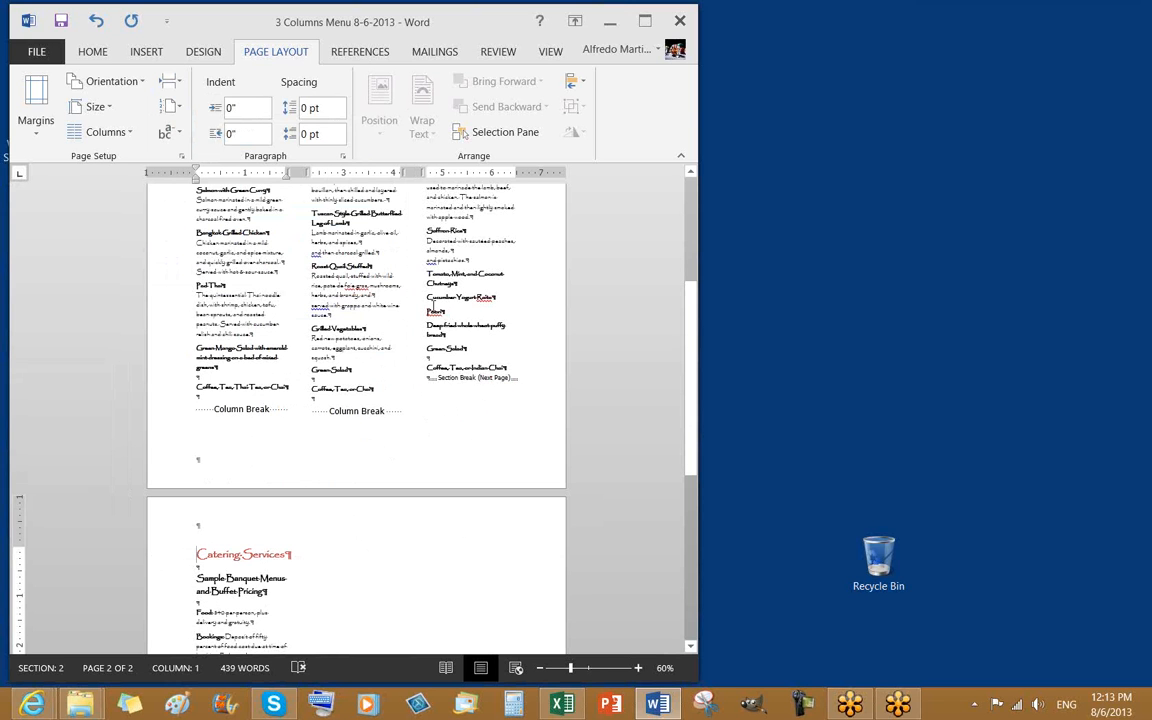
{"action": "left_click", "coordinate": [96, 30]}
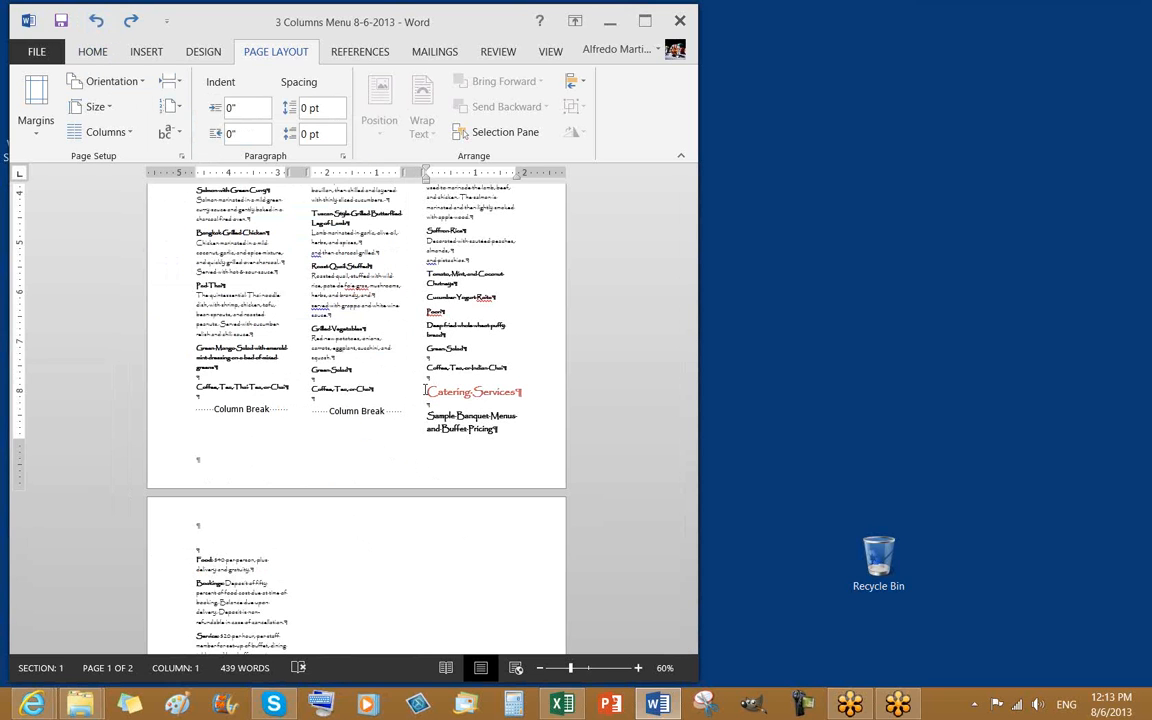
Step: Insert a page break before the Catering Services heading and inspect the column and page break marks on page one
{"action": "key", "text": "ctrl+Return"}
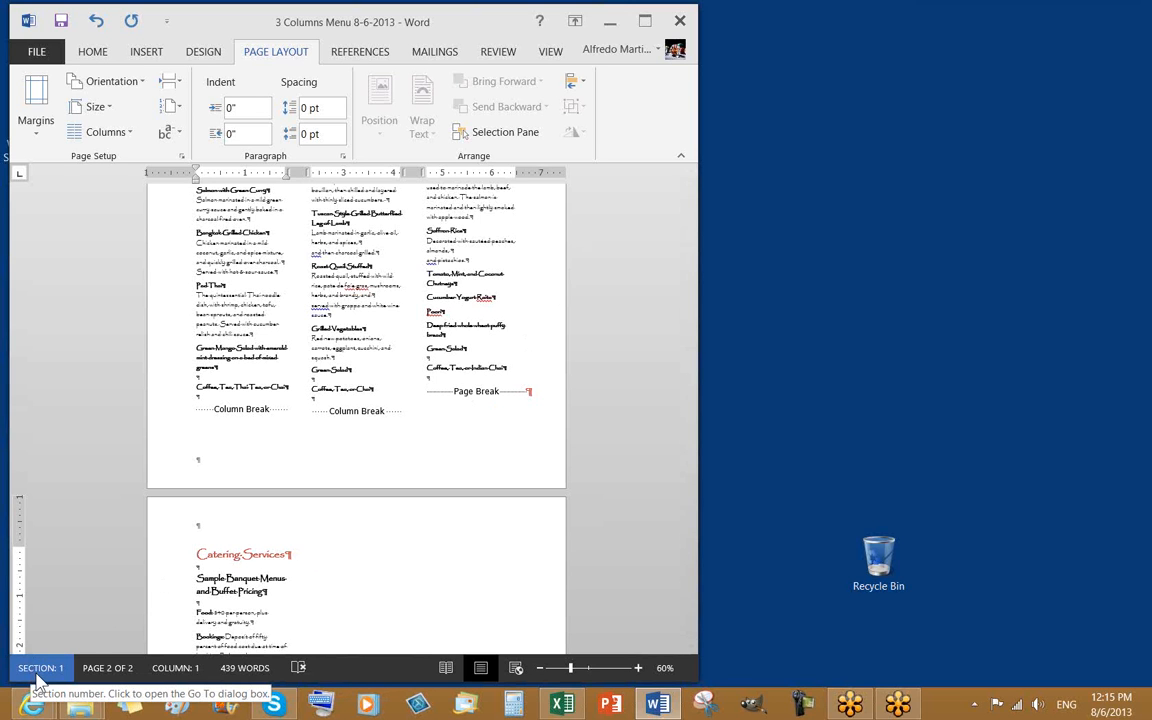
{"action": "left_click", "coordinate": [199, 408]}
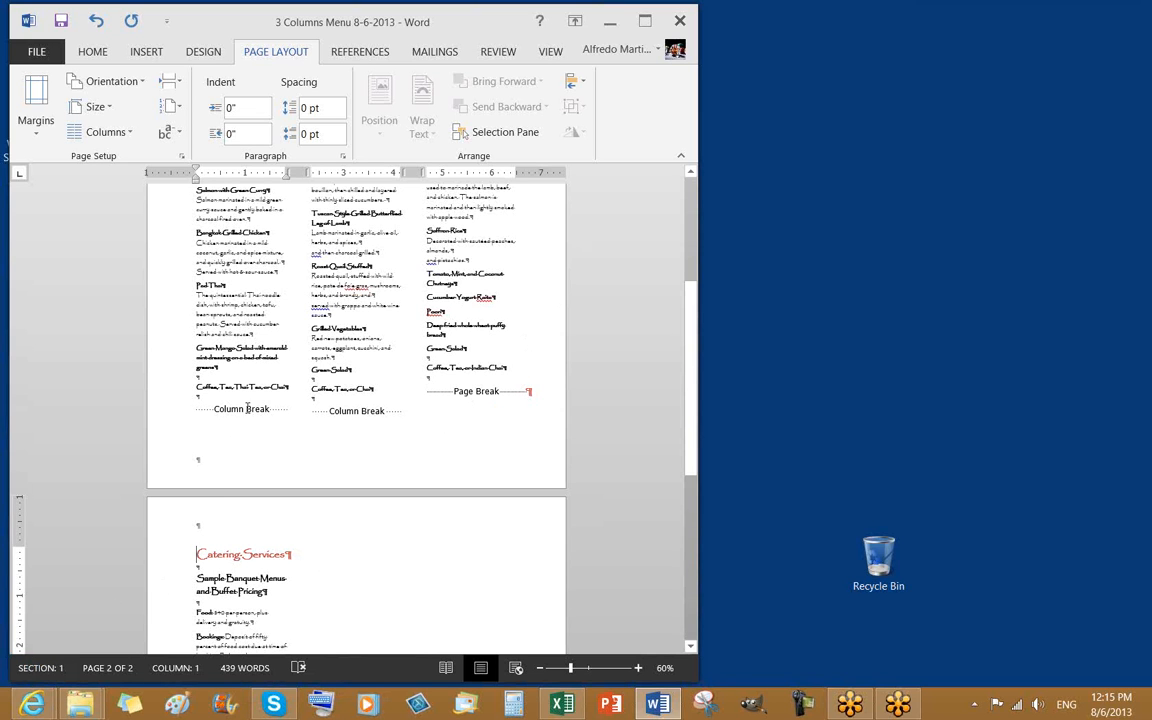
{"action": "left_click", "coordinate": [341, 411]}
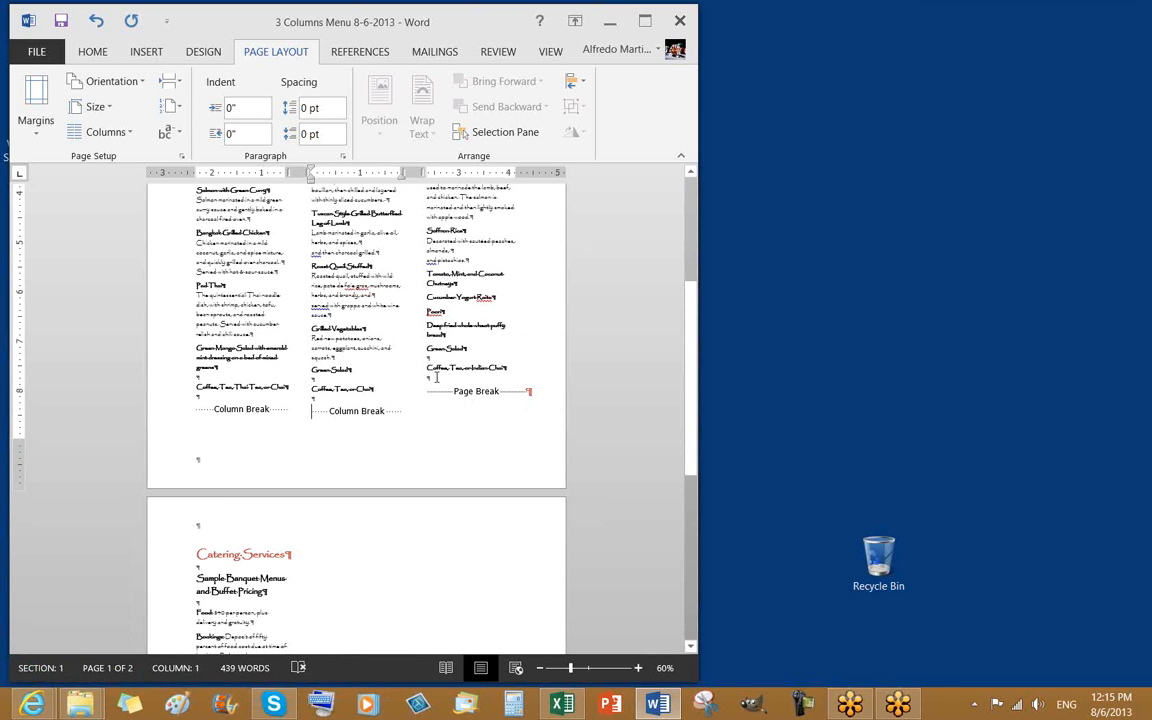
{"action": "left_click", "coordinate": [175, 85]}
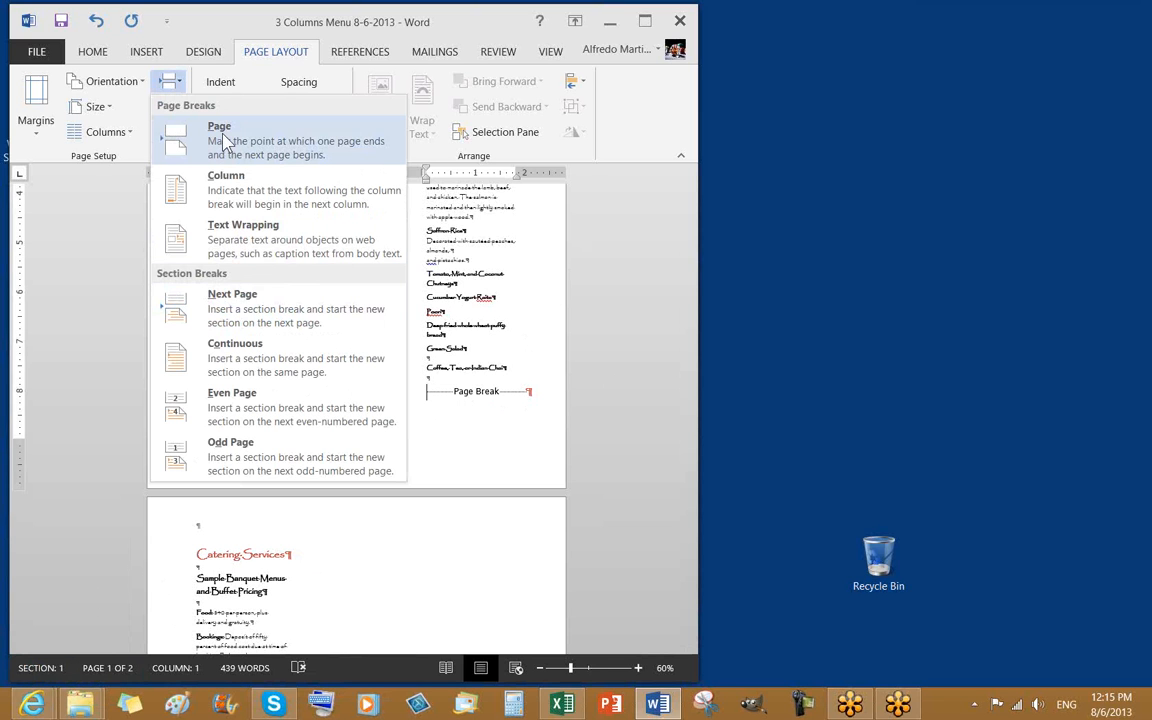
{"action": "left_click", "coordinate": [468, 393]}
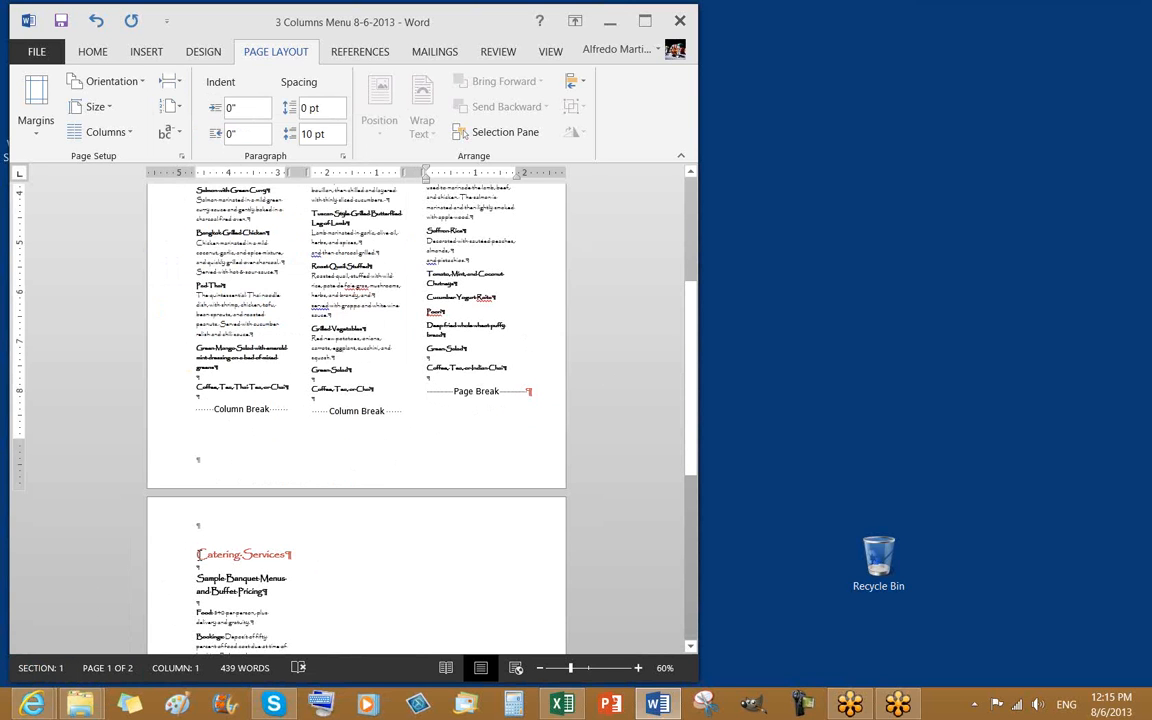
{"action": "left_click", "coordinate": [197, 553]}
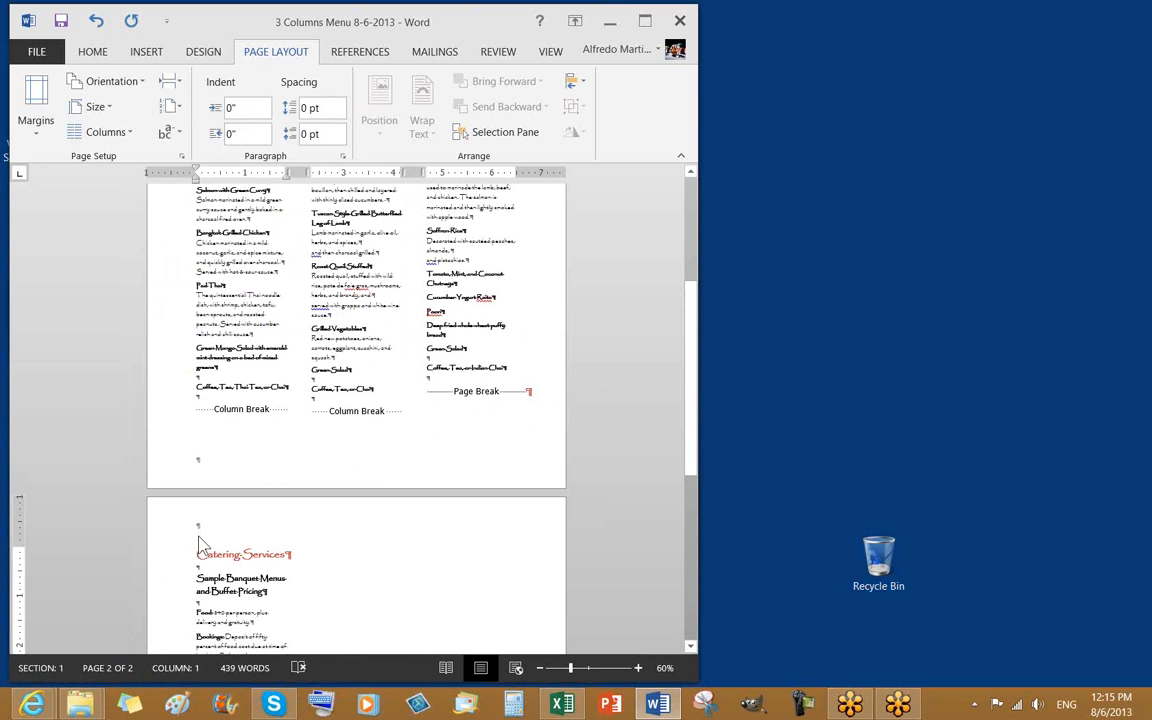
Step: Review the Catering Services page and how the three menus sit in their columns on page one
{"action": "scroll", "coordinate": [463, 453], "scroll_direction": "down", "scroll_amount": 5}
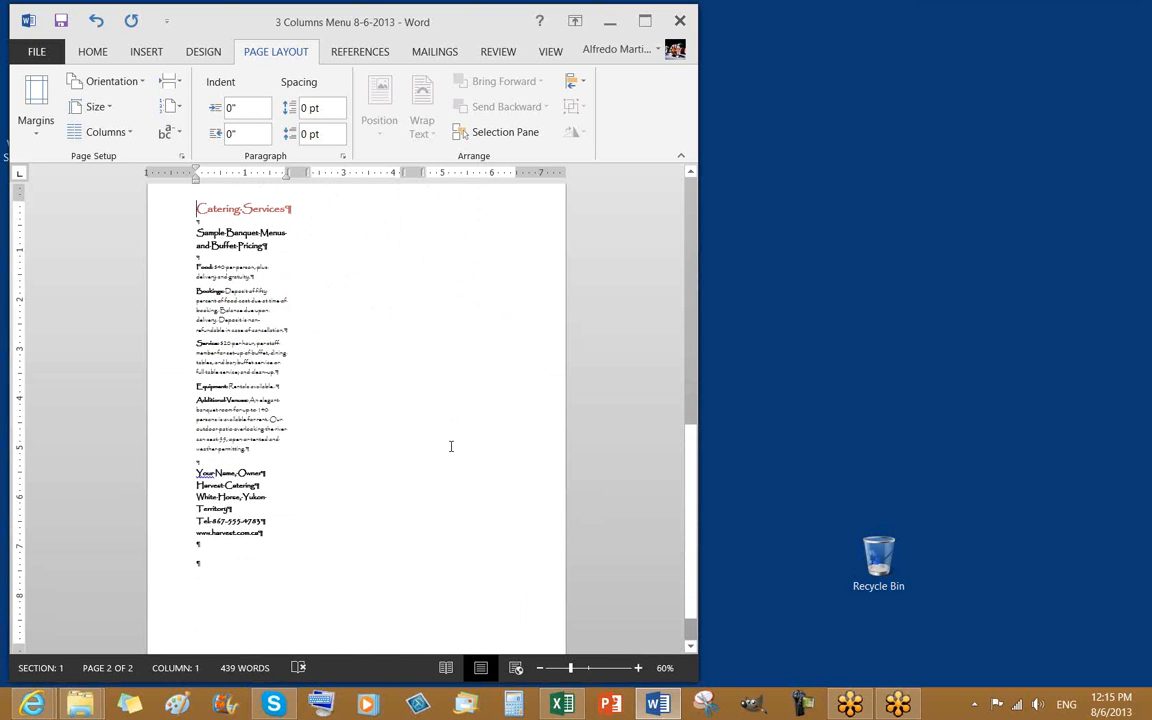
{"action": "scroll", "coordinate": [451, 445], "scroll_direction": "up", "scroll_amount": 1}
{"action": "scroll", "coordinate": [451, 438], "scroll_direction": "up", "scroll_amount": 8}
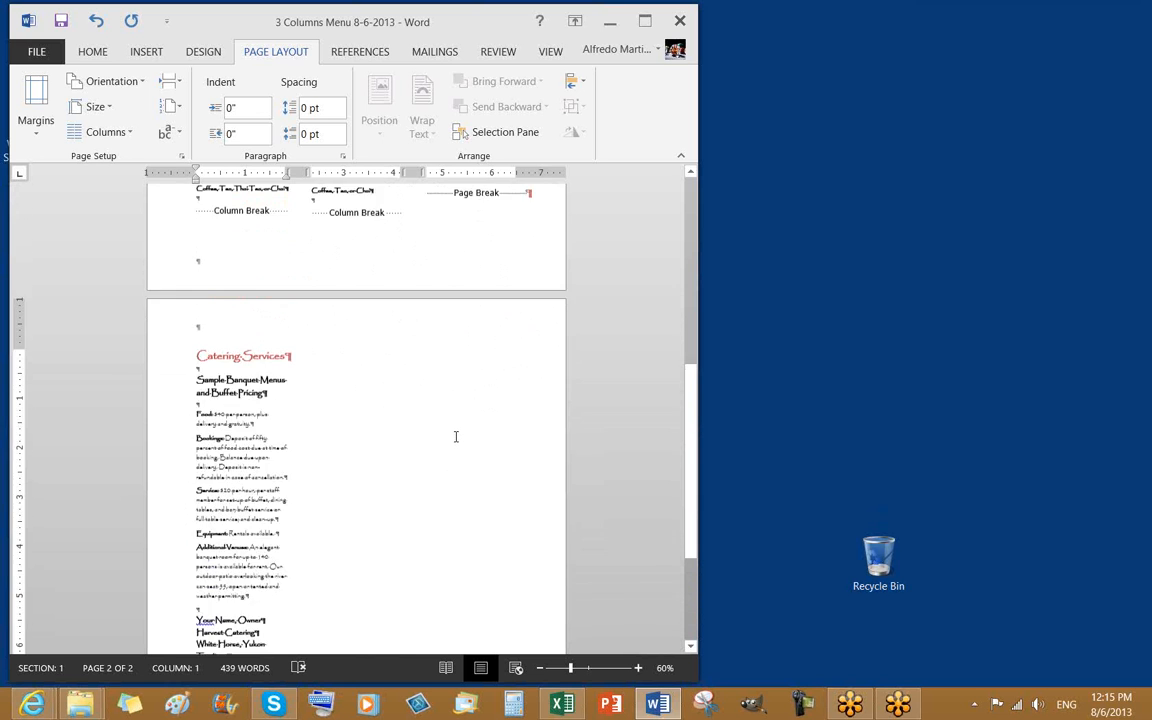
{"action": "scroll", "coordinate": [463, 438], "scroll_direction": "up", "scroll_amount": 1}
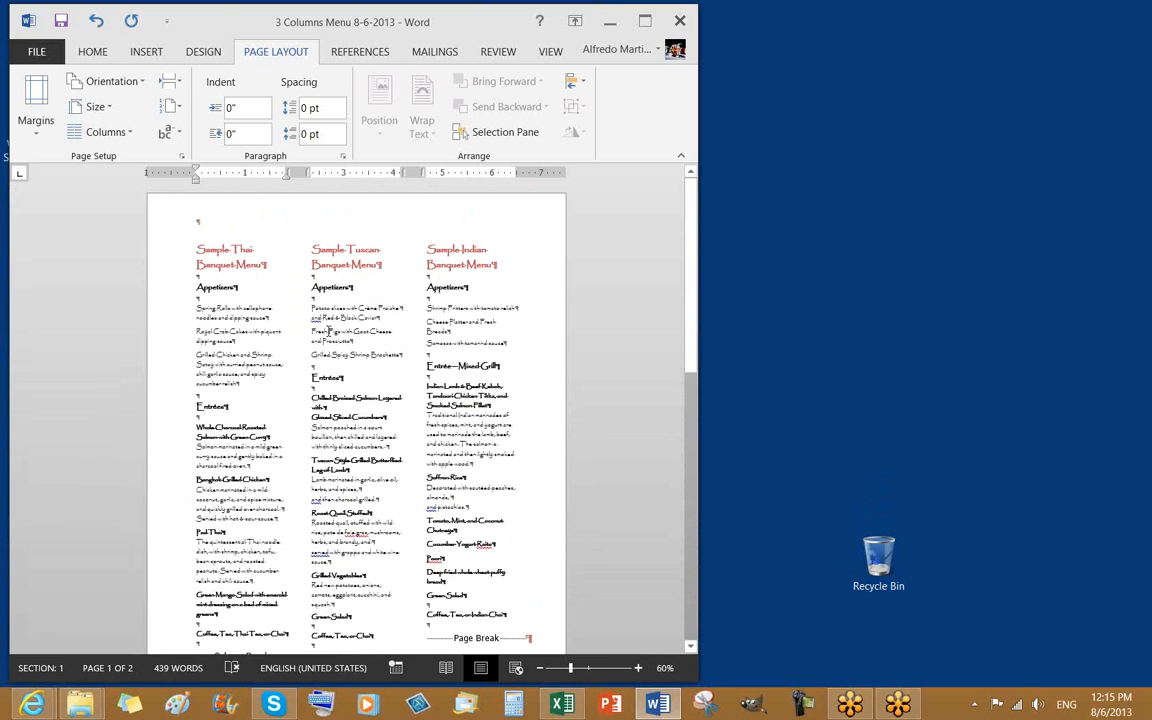
{"action": "left_click", "coordinate": [293, 354]}
{"action": "scroll", "coordinate": [373, 341], "scroll_direction": "down", "scroll_amount": 2}
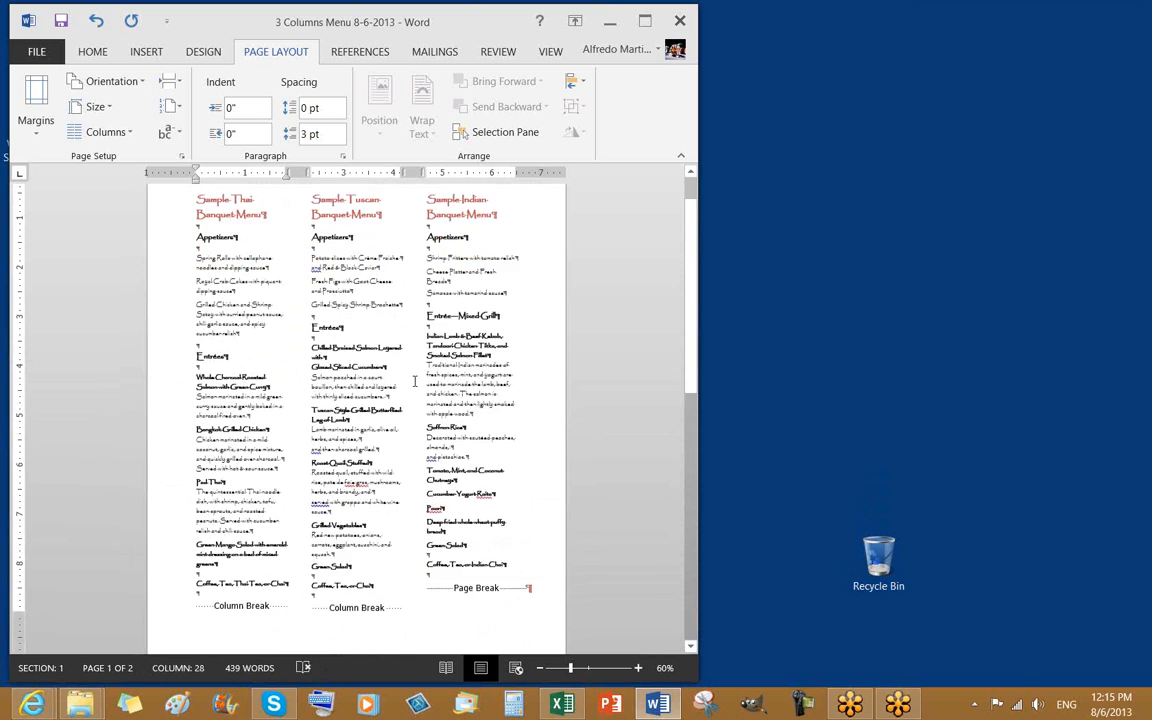
{"action": "scroll", "coordinate": [412, 377], "scroll_direction": "down", "scroll_amount": 3}
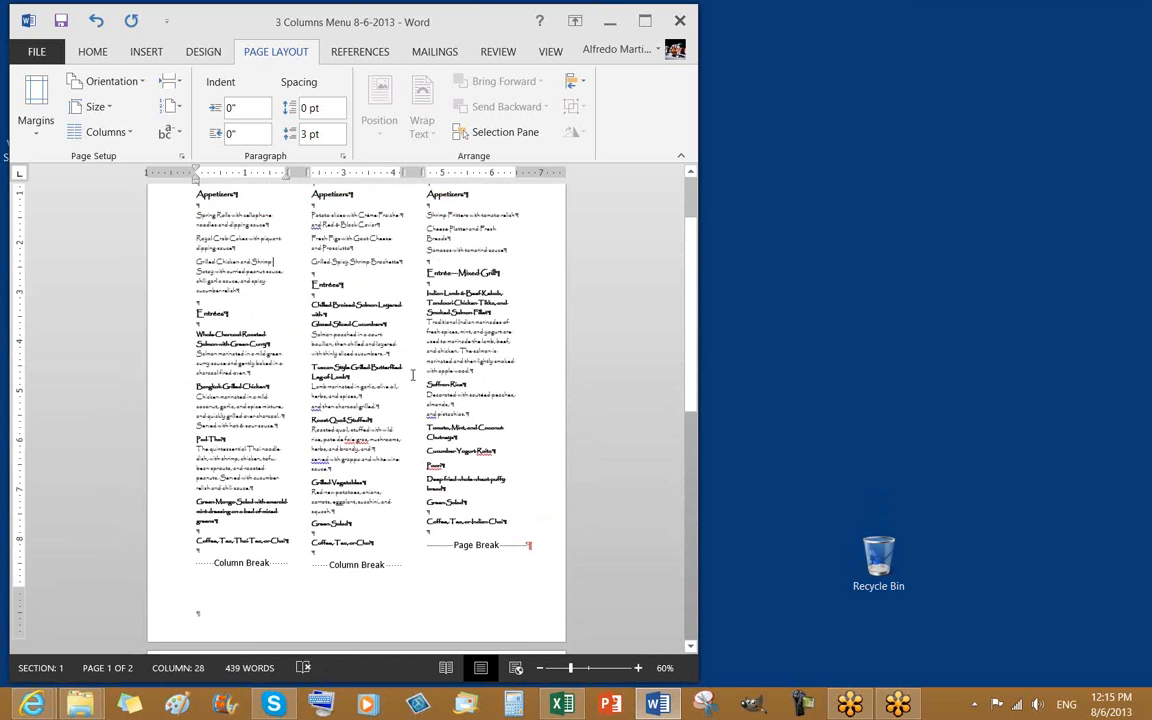
{"action": "scroll", "coordinate": [410, 366], "scroll_direction": "up", "scroll_amount": 5}
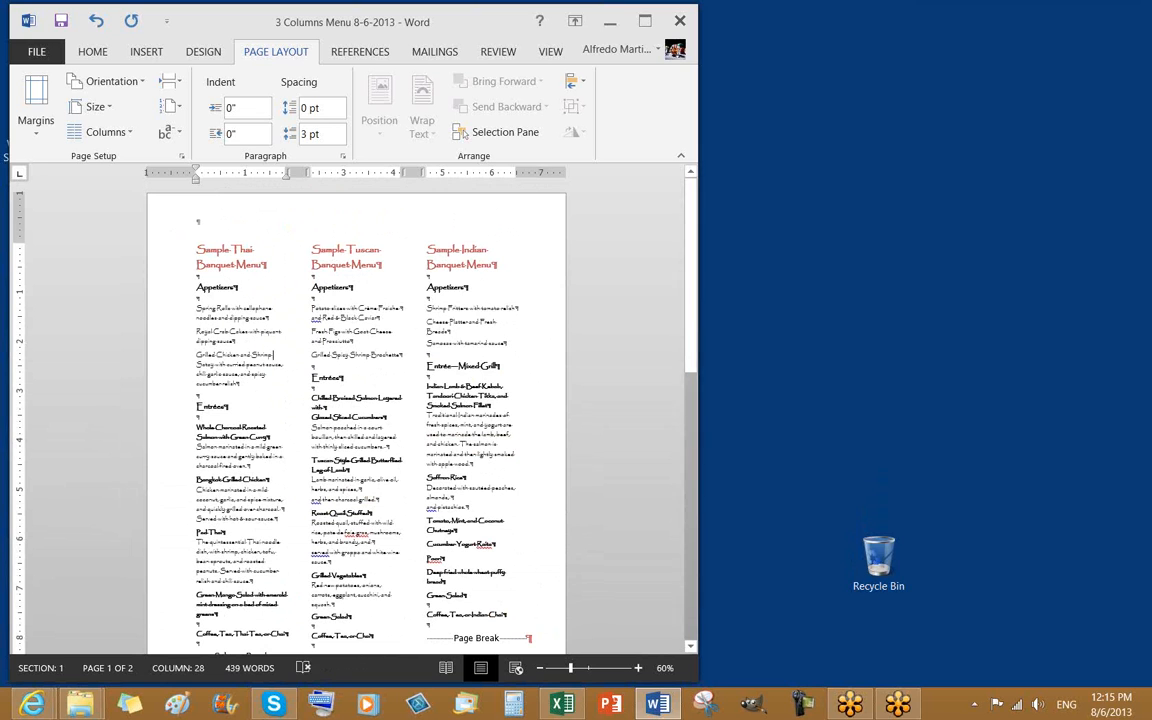
Step: Select all the document's text, repeat the selection through the On-Screen Keyboard, and put that keyboard away
{"action": "left_click", "coordinate": [197, 352]}
{"action": "key", "text": "ctrl+a"}
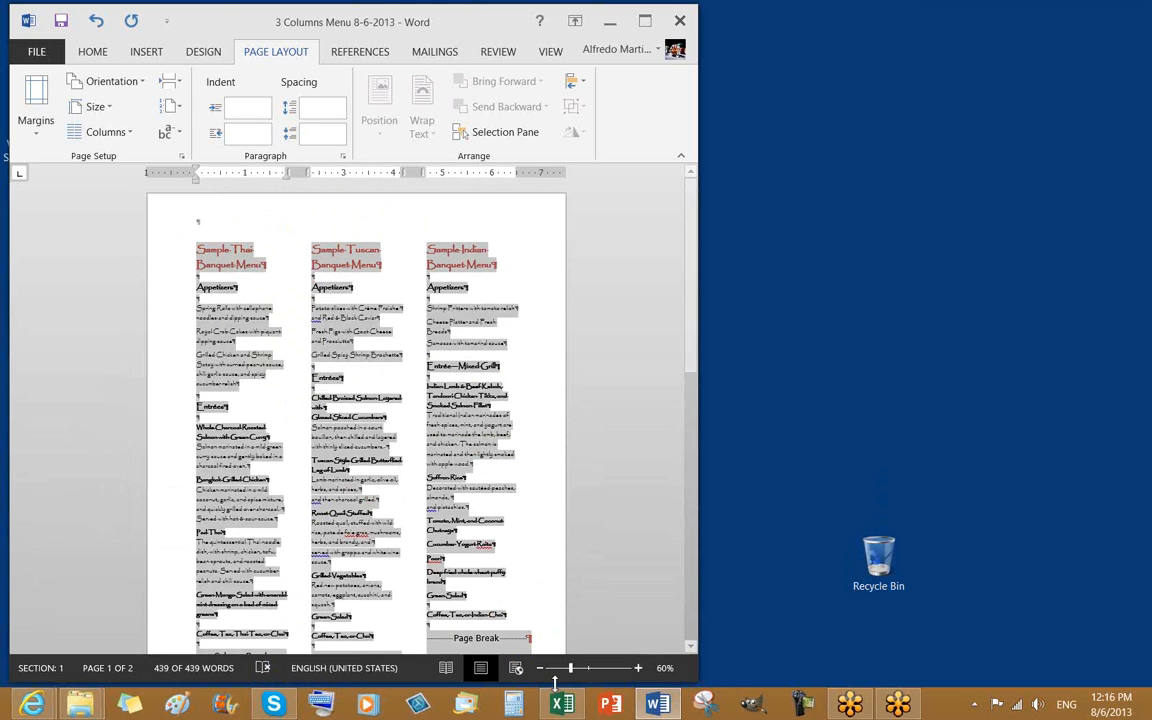
{"action": "left_click", "coordinate": [289, 641]}
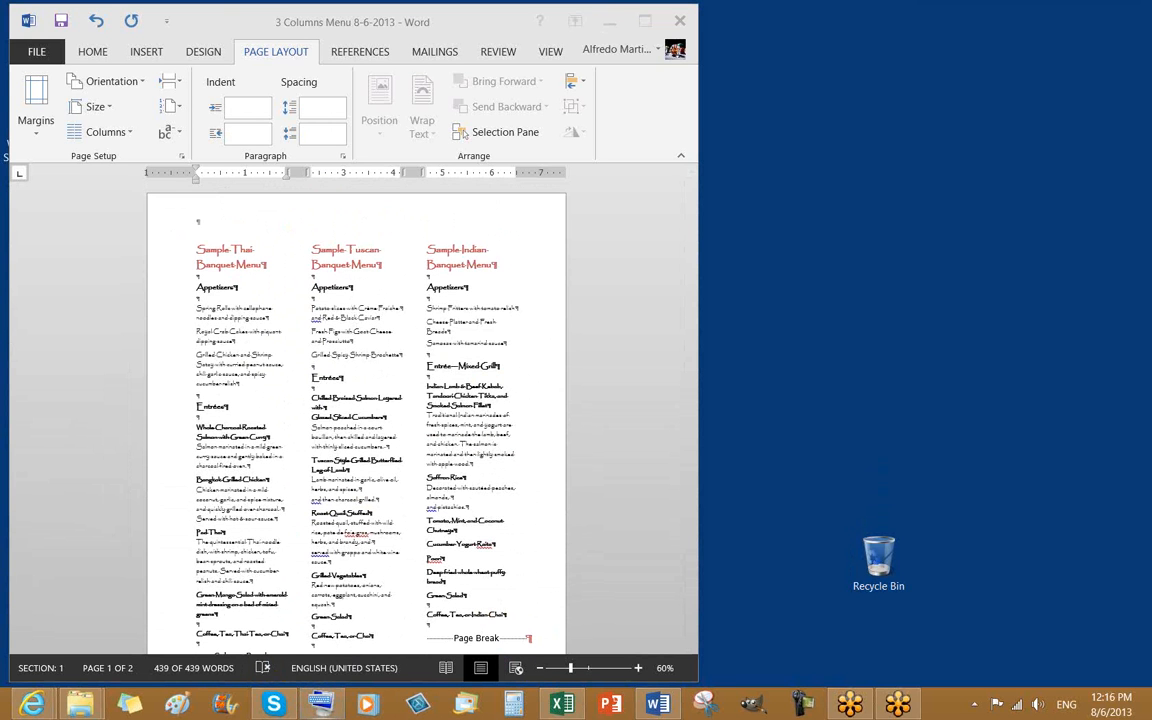
{"action": "left_click_drag", "start_coordinate": [0, 155], "coordinate": [353, 45]}
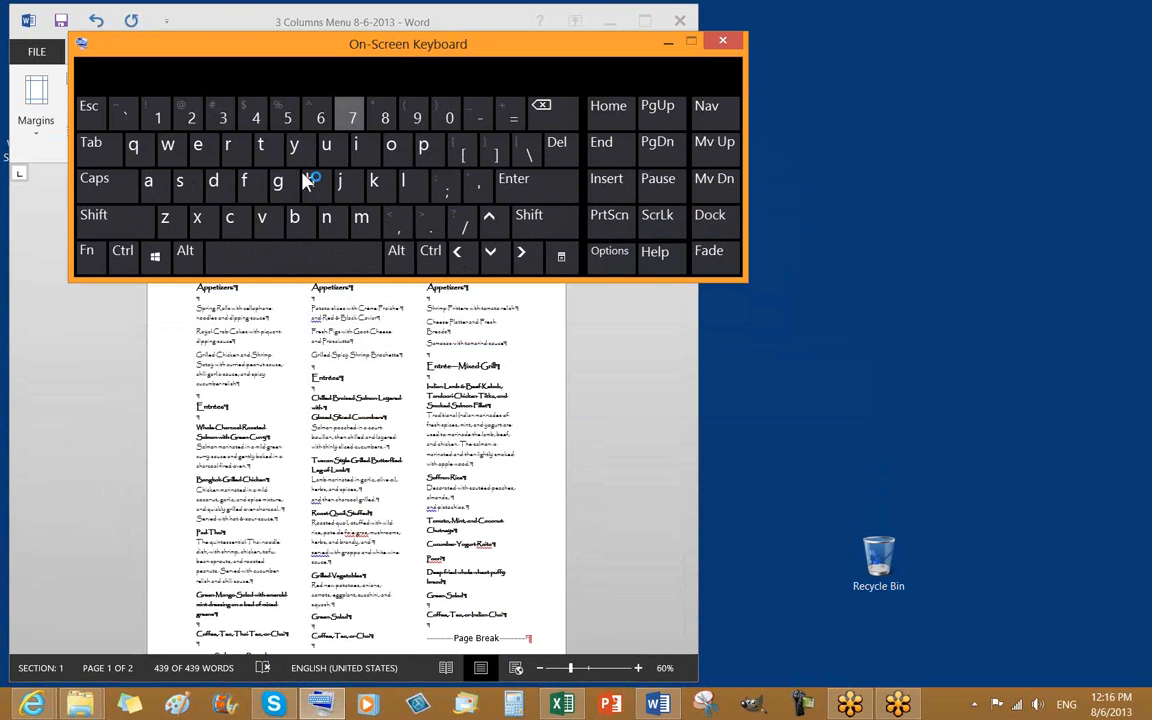
{"action": "left_click", "coordinate": [122, 250]}
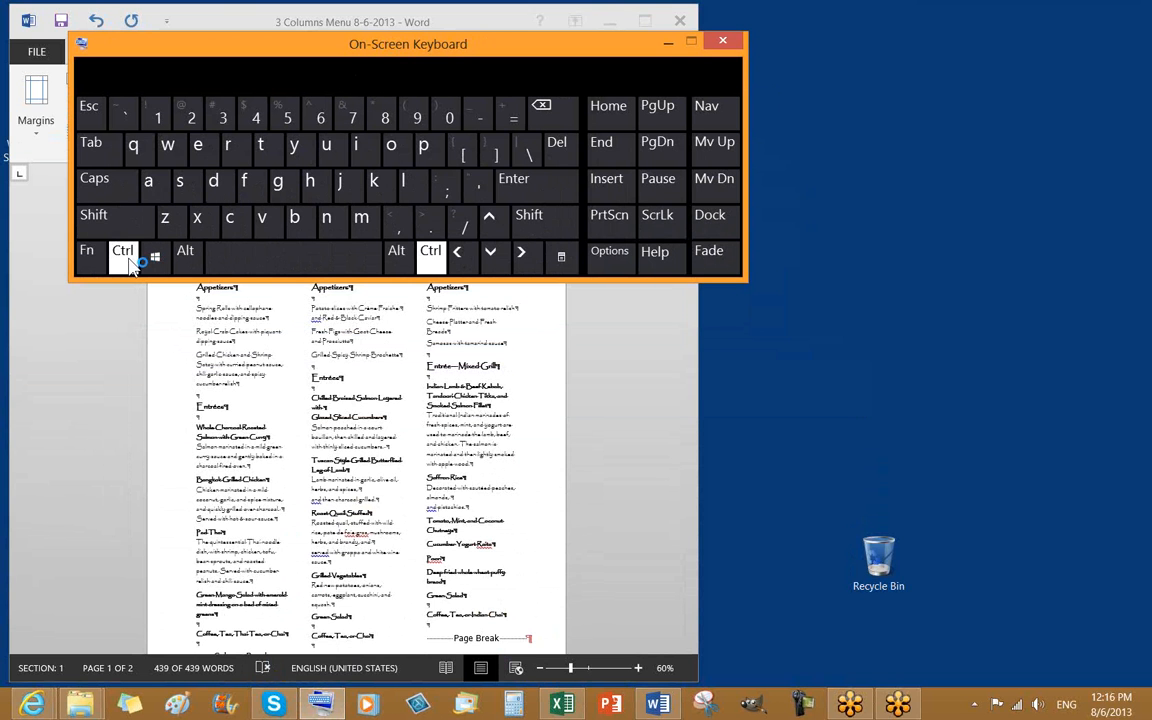
{"action": "left_click", "coordinate": [148, 180]}
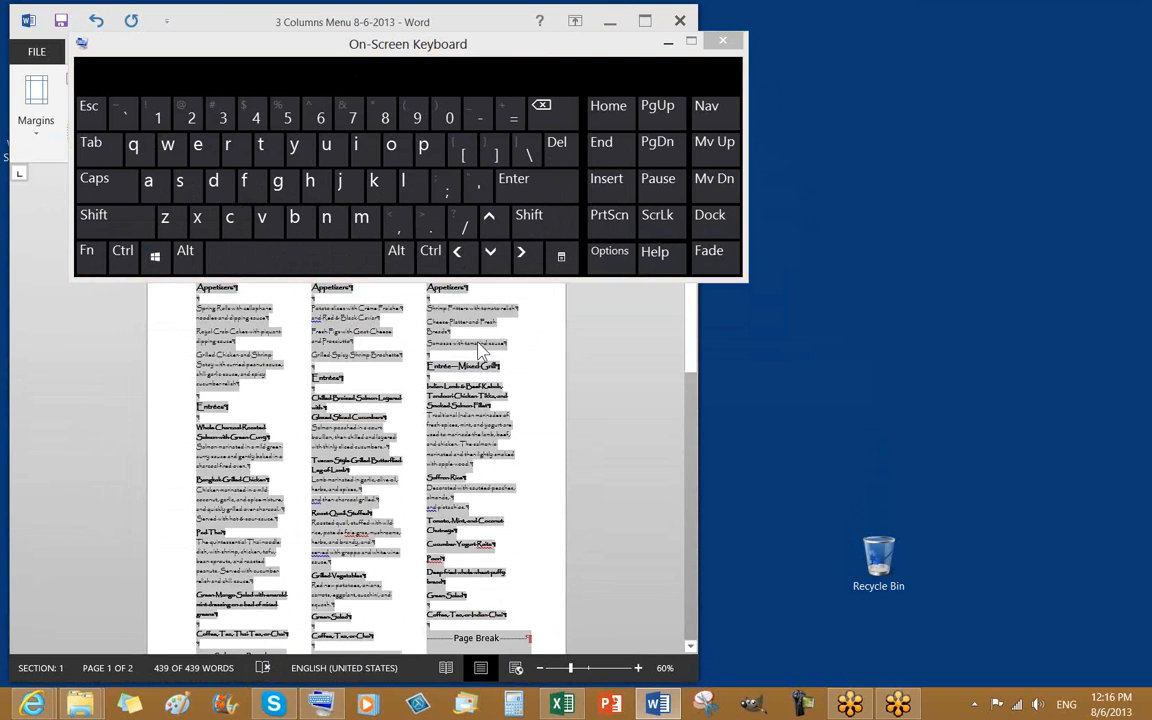
{"action": "left_click_drag", "start_coordinate": [600, 52], "coordinate": [0, 120]}
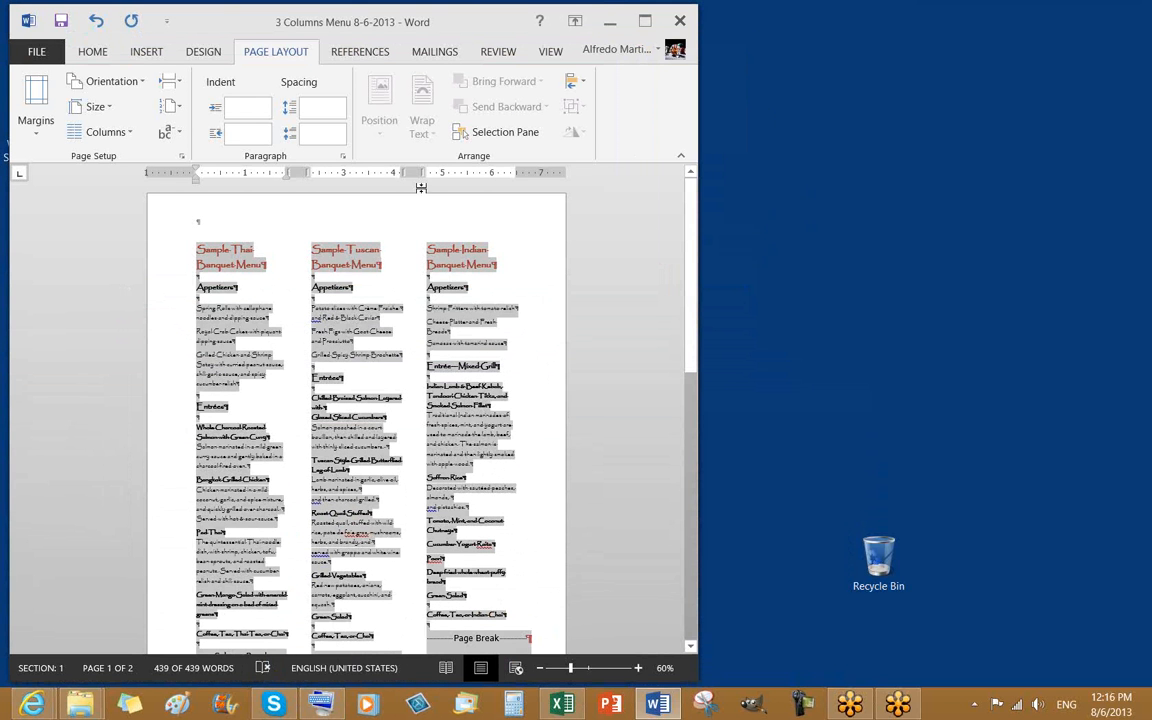
Step: Center all the selected document text and check the alignment on both pages
{"action": "left_click", "coordinate": [93, 53]}
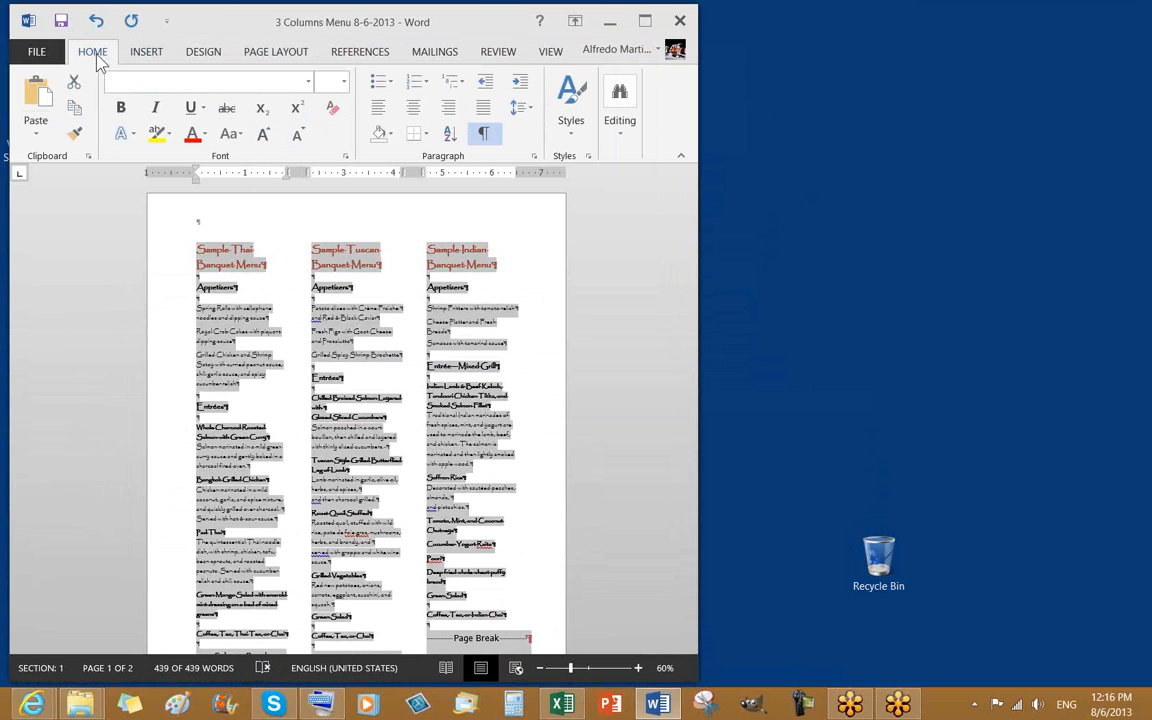
{"action": "left_click", "coordinate": [413, 108]}
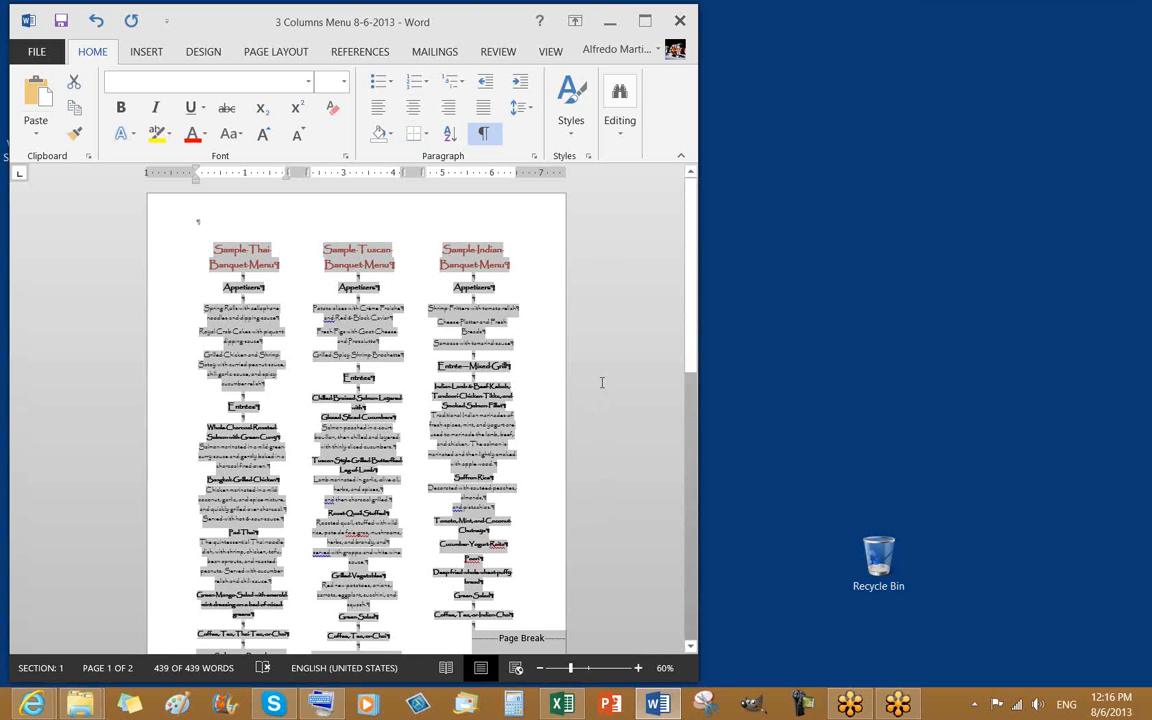
{"action": "left_click", "coordinate": [534, 366]}
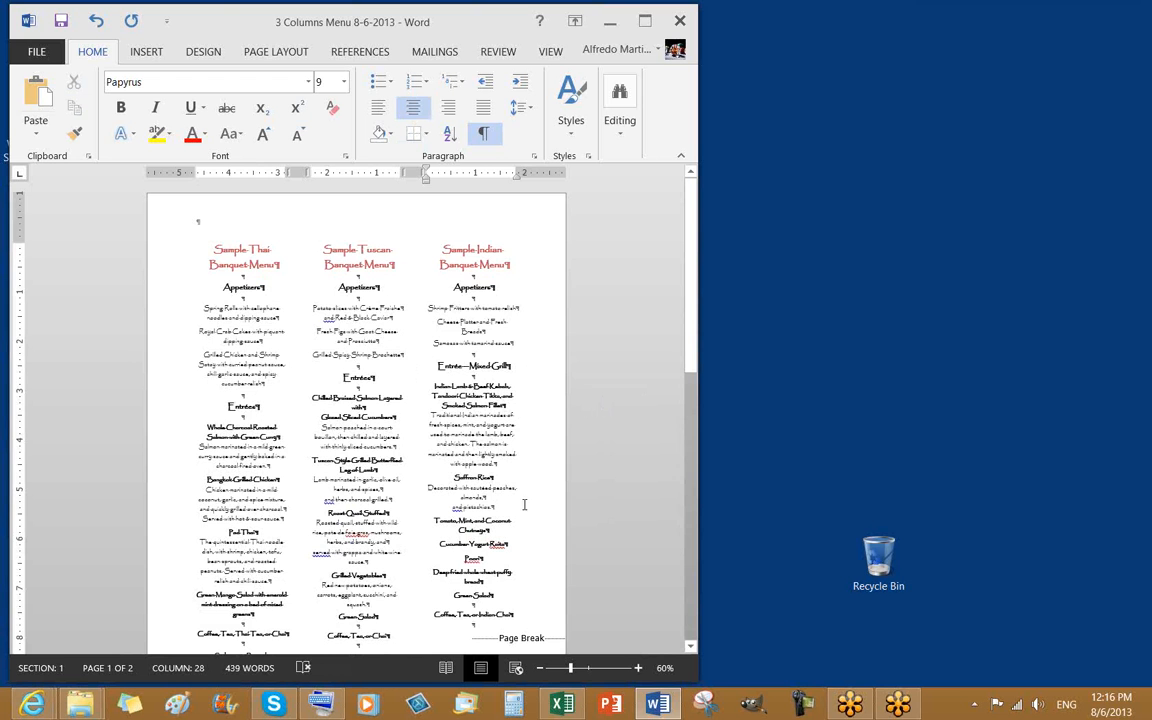
{"action": "scroll", "coordinate": [410, 367], "scroll_direction": "down", "scroll_amount": 1}
{"action": "scroll", "coordinate": [452, 412], "scroll_direction": "down", "scroll_amount": 7}
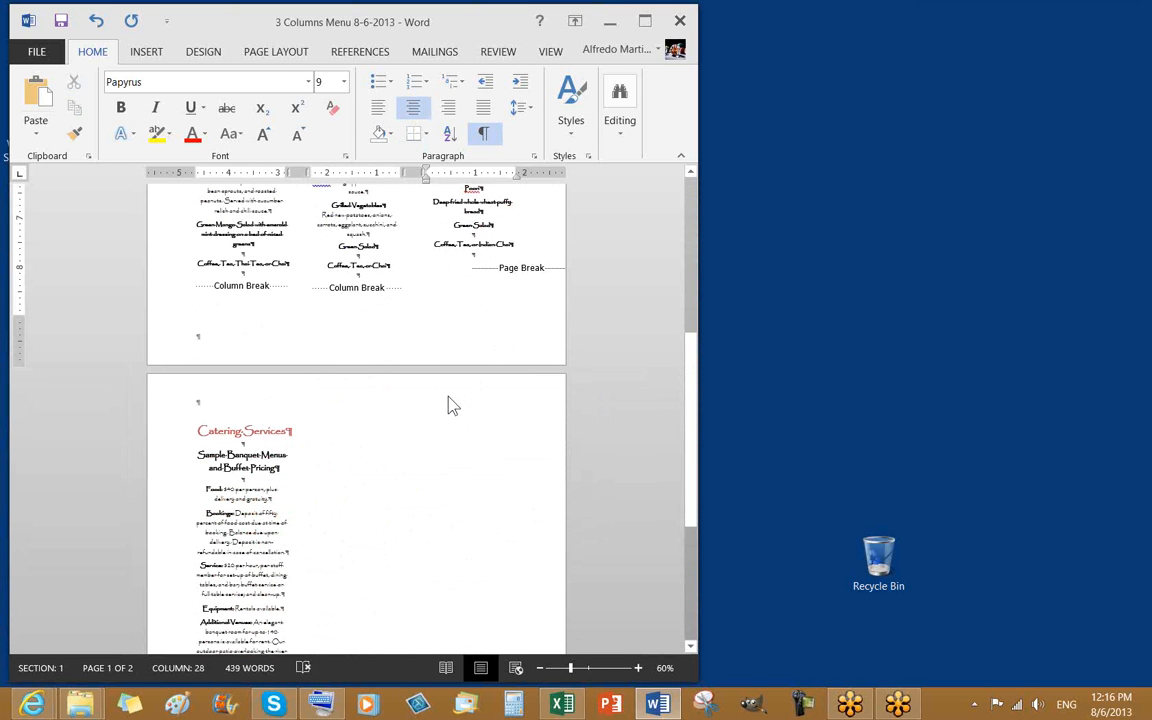
{"action": "scroll", "coordinate": [450, 395], "scroll_direction": "up", "scroll_amount": 5}
{"action": "scroll", "coordinate": [445, 395], "scroll_direction": "up", "scroll_amount": 2}
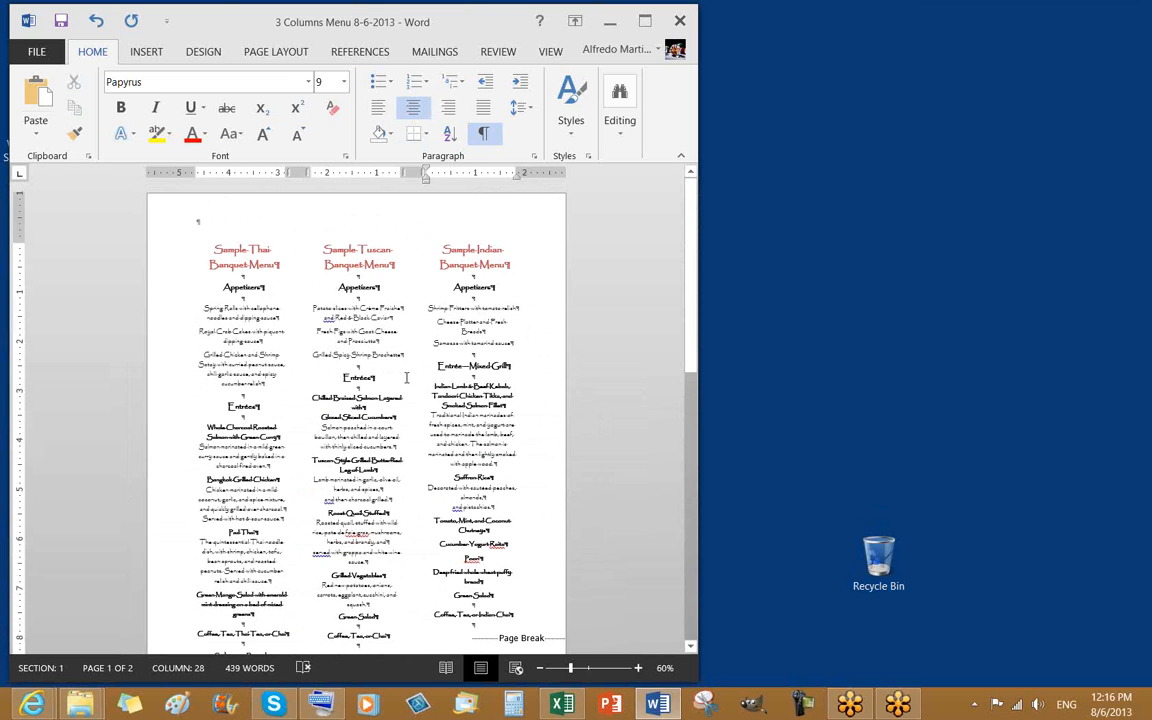
{"action": "scroll", "coordinate": [396, 312], "scroll_direction": "down", "scroll_amount": 1}
{"action": "scroll", "coordinate": [443, 360], "scroll_direction": "down", "scroll_amount": 7}
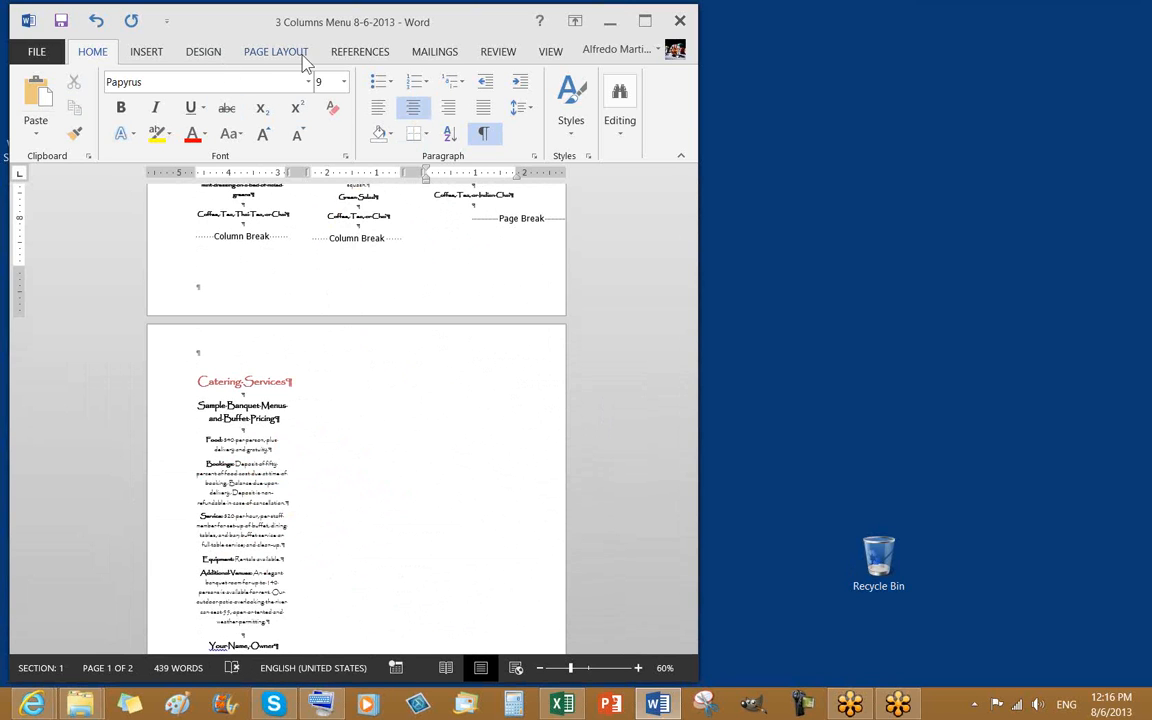
Step: Look through the available translation options for the document and dismiss them without choosing one
{"action": "left_click", "coordinate": [493, 58]}
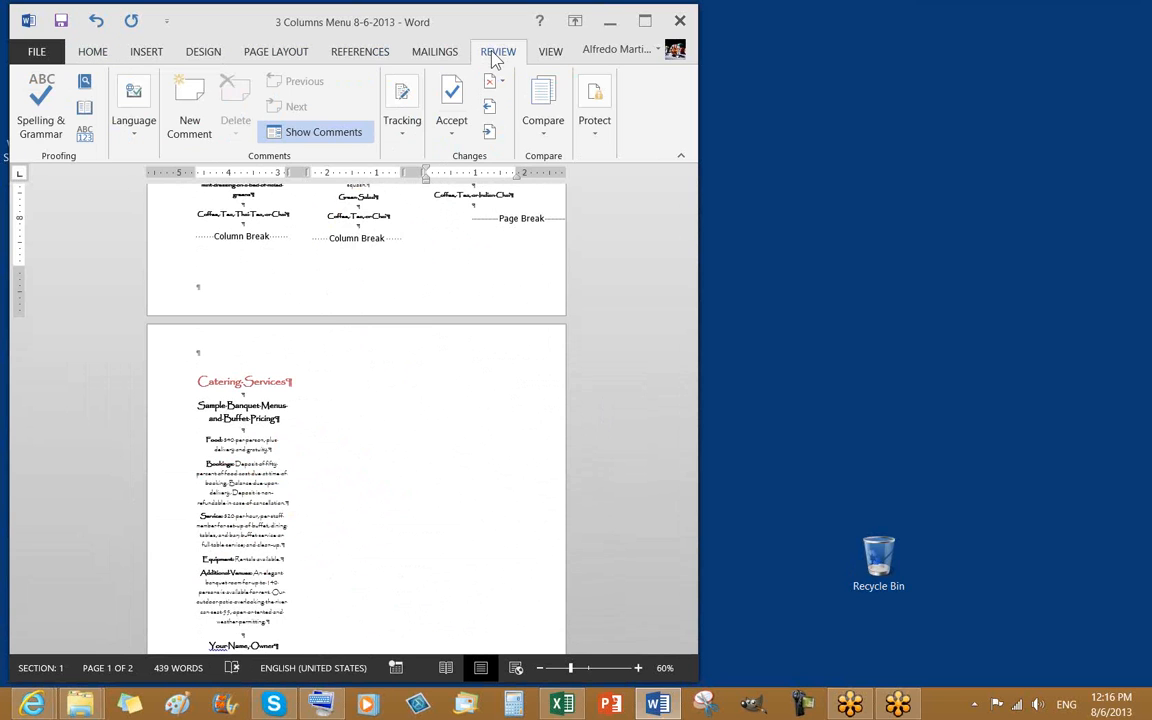
{"action": "left_click", "coordinate": [128, 140]}
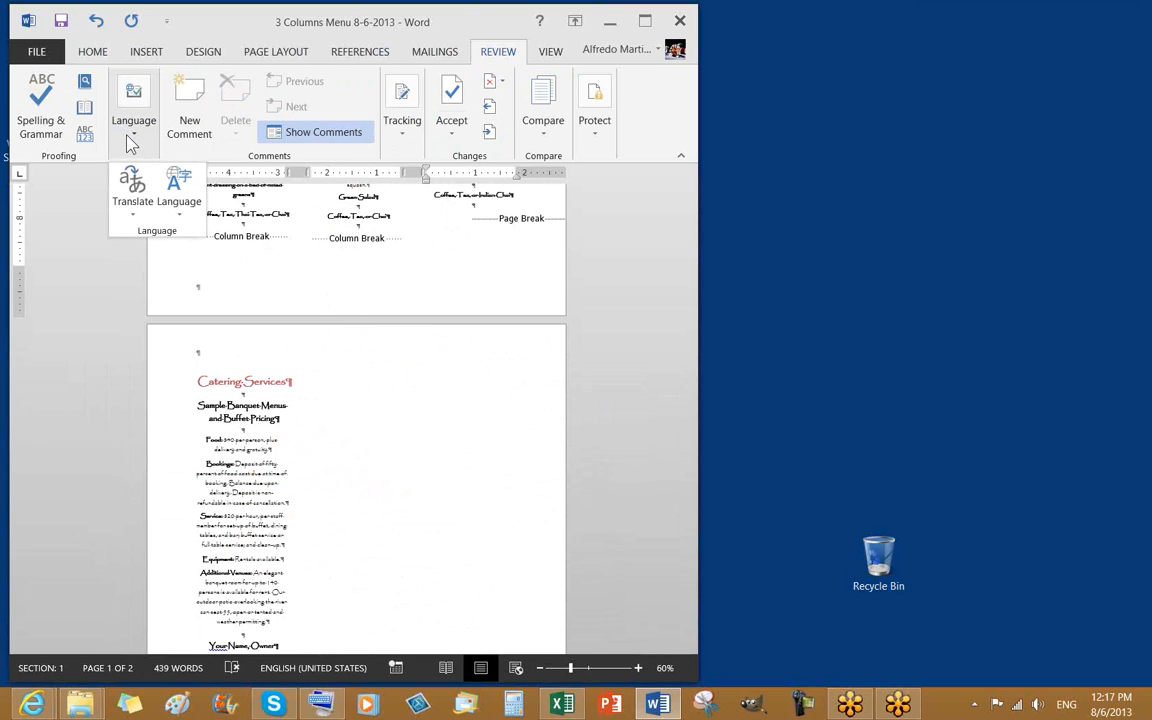
{"action": "left_click", "coordinate": [133, 212]}
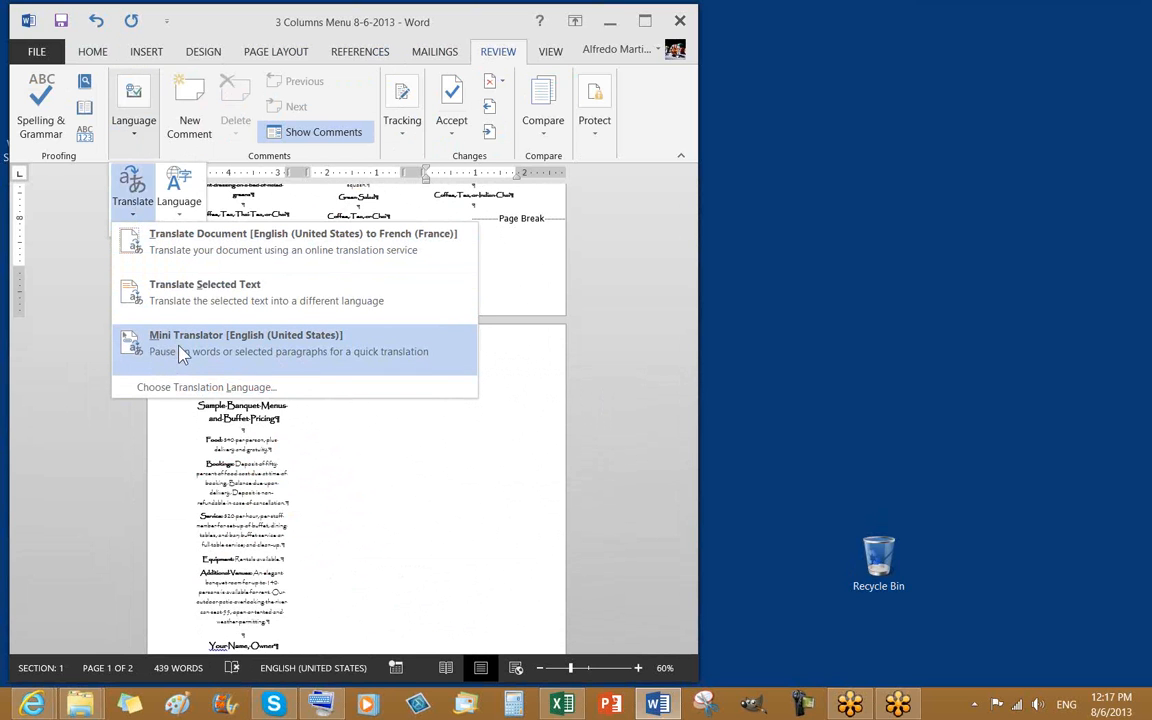
{"action": "left_click", "coordinate": [52, 335]}
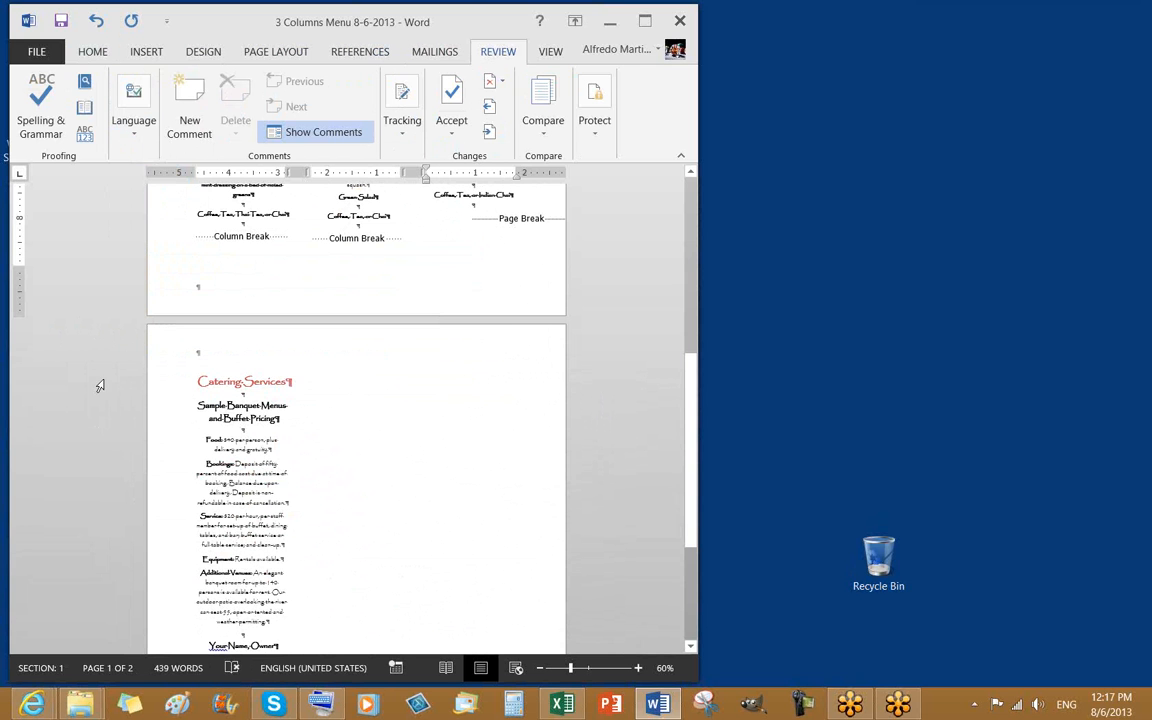
{"action": "left_click", "coordinate": [394, 416]}
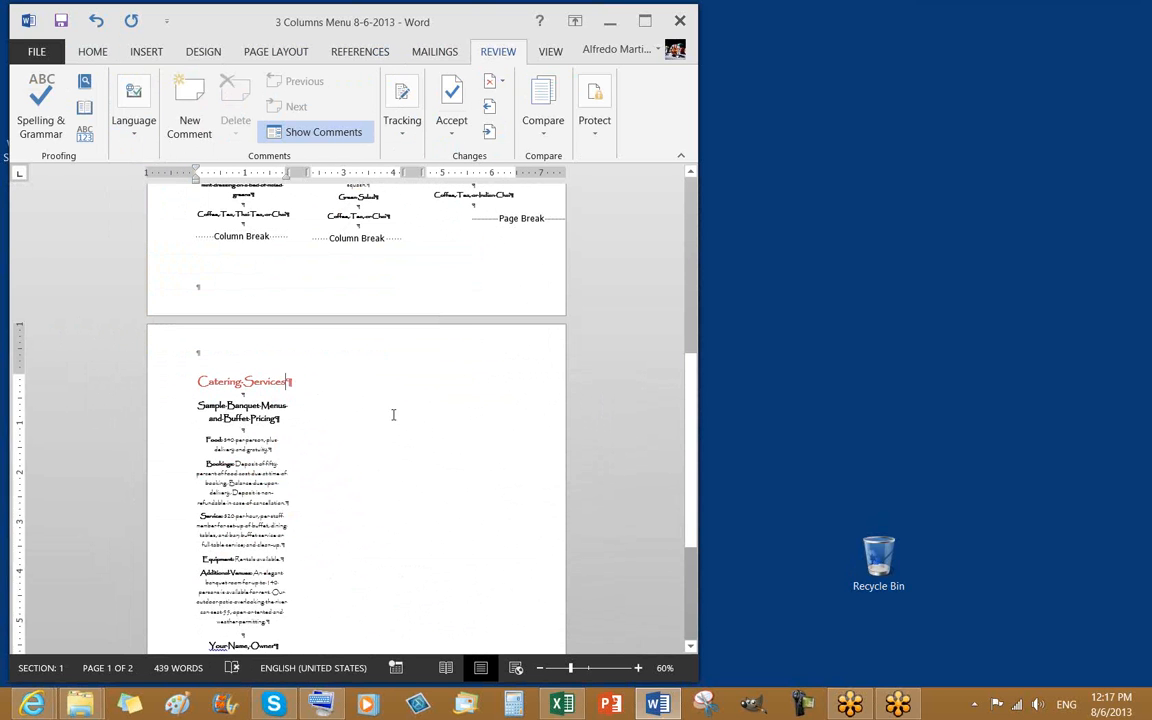
Step: Review the three centered menus on page one and the Catering Services text on page two
{"action": "scroll", "coordinate": [420, 492], "scroll_direction": "up", "scroll_amount": 3}
{"action": "scroll", "coordinate": [418, 490], "scroll_direction": "up", "scroll_amount": 3}
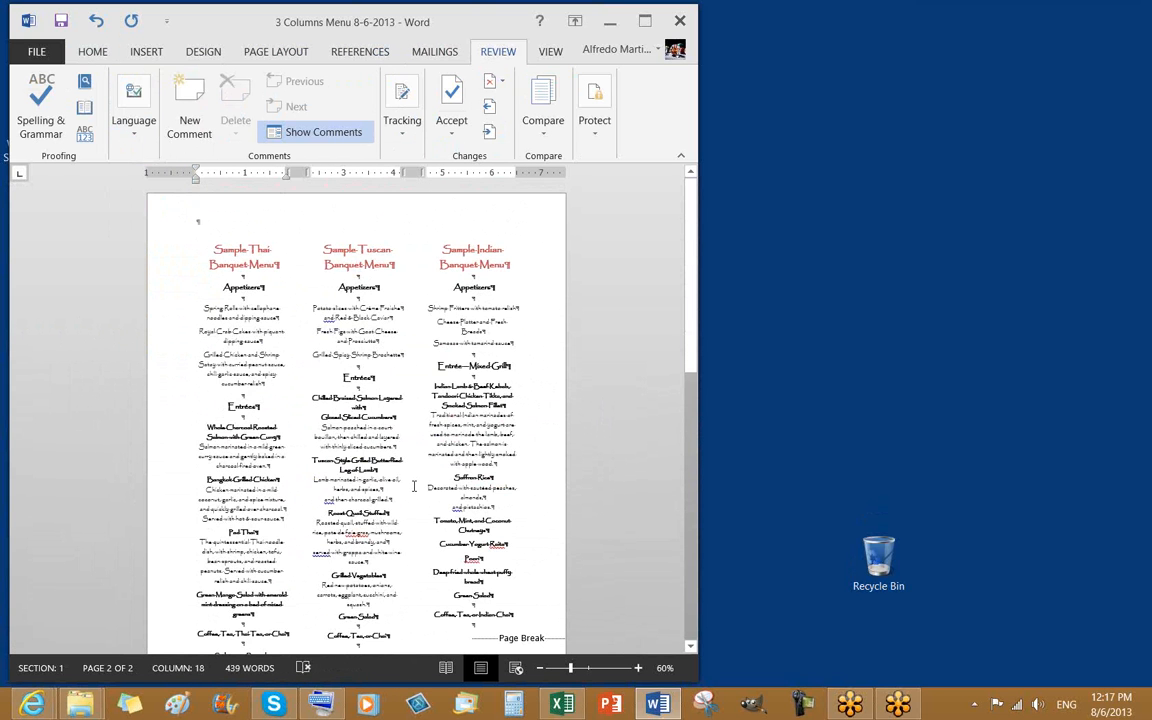
{"action": "scroll", "coordinate": [412, 485], "scroll_direction": "down", "scroll_amount": 1}
{"action": "scroll", "coordinate": [412, 485], "scroll_direction": "down", "scroll_amount": 5}
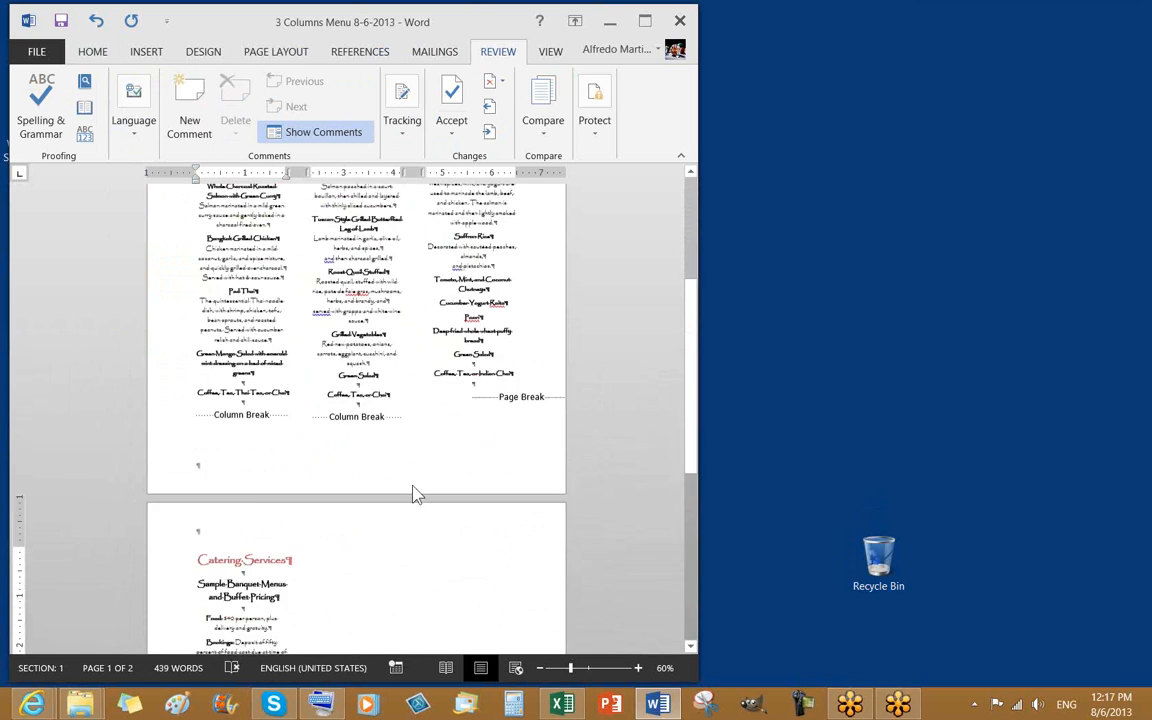
{"action": "scroll", "coordinate": [412, 485], "scroll_direction": "down", "scroll_amount": 3}
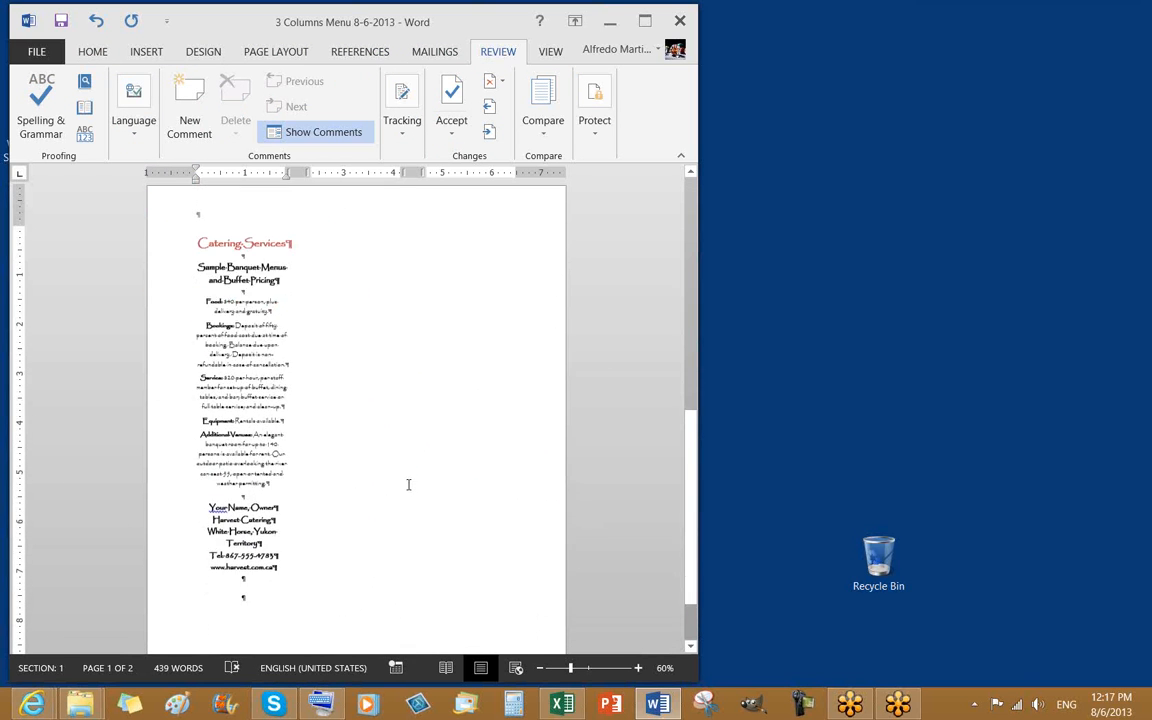
{"action": "scroll", "coordinate": [407, 486], "scroll_direction": "up", "scroll_amount": 10}
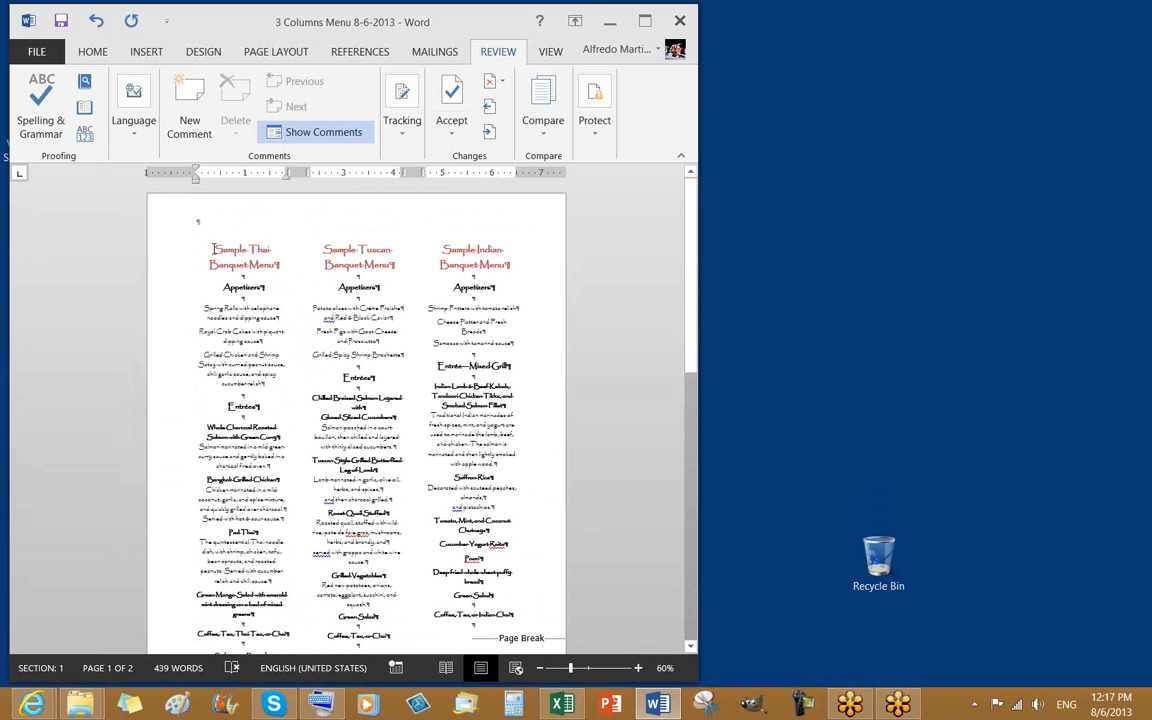
{"action": "left_click", "coordinate": [213, 249]}
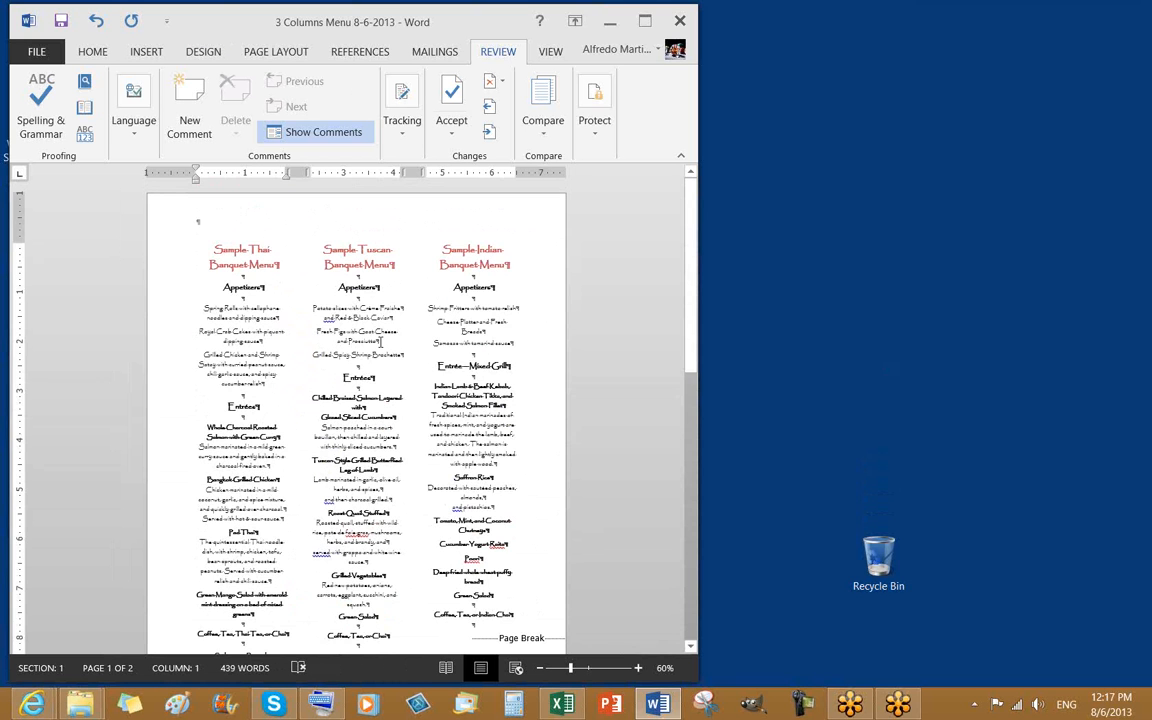
{"action": "scroll", "coordinate": [410, 460], "scroll_direction": "down", "scroll_amount": 5}
{"action": "scroll", "coordinate": [420, 492], "scroll_direction": "down", "scroll_amount": 1}
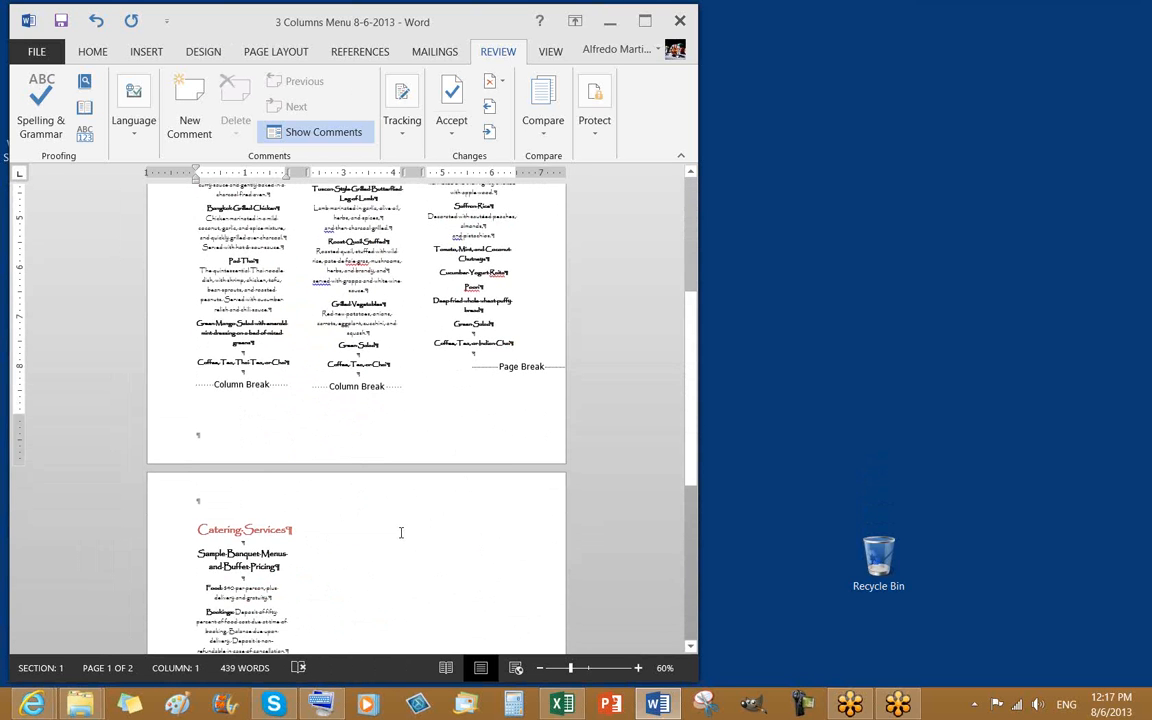
{"action": "scroll", "coordinate": [399, 532], "scroll_direction": "up", "scroll_amount": 2}
{"action": "scroll", "coordinate": [406, 581], "scroll_direction": "down", "scroll_amount": 3}
{"action": "scroll", "coordinate": [411, 517], "scroll_direction": "down", "scroll_amount": 2}
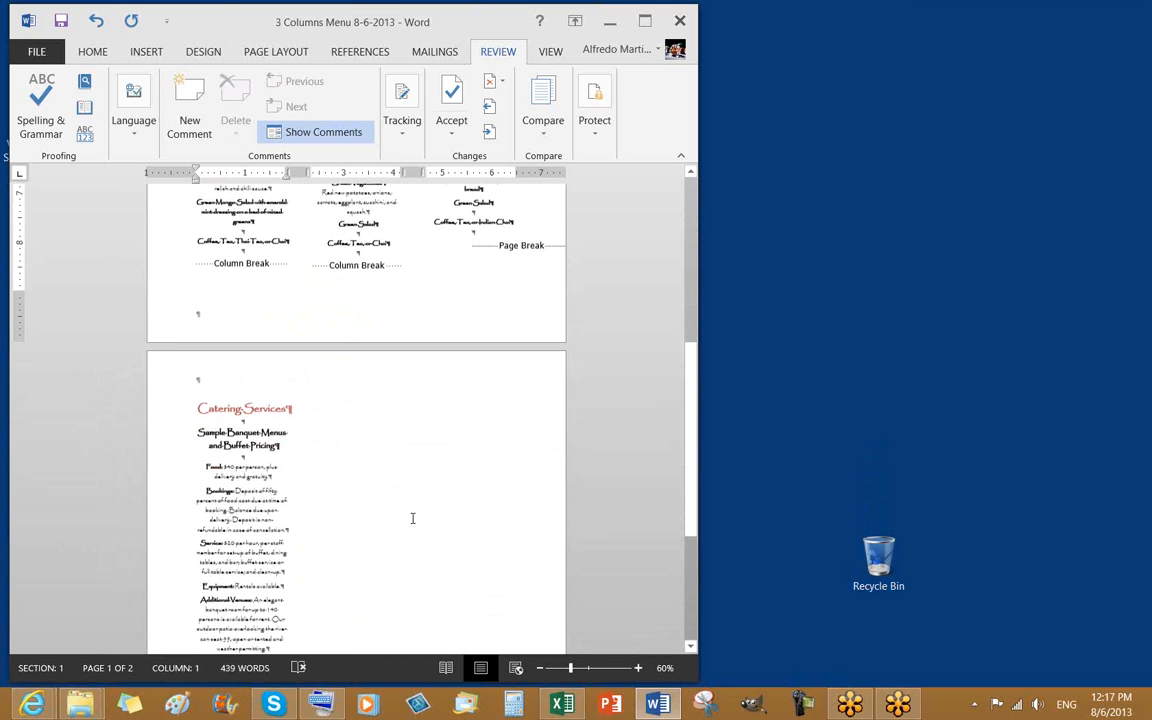
{"action": "scroll", "coordinate": [408, 518], "scroll_direction": "down", "scroll_amount": 6}
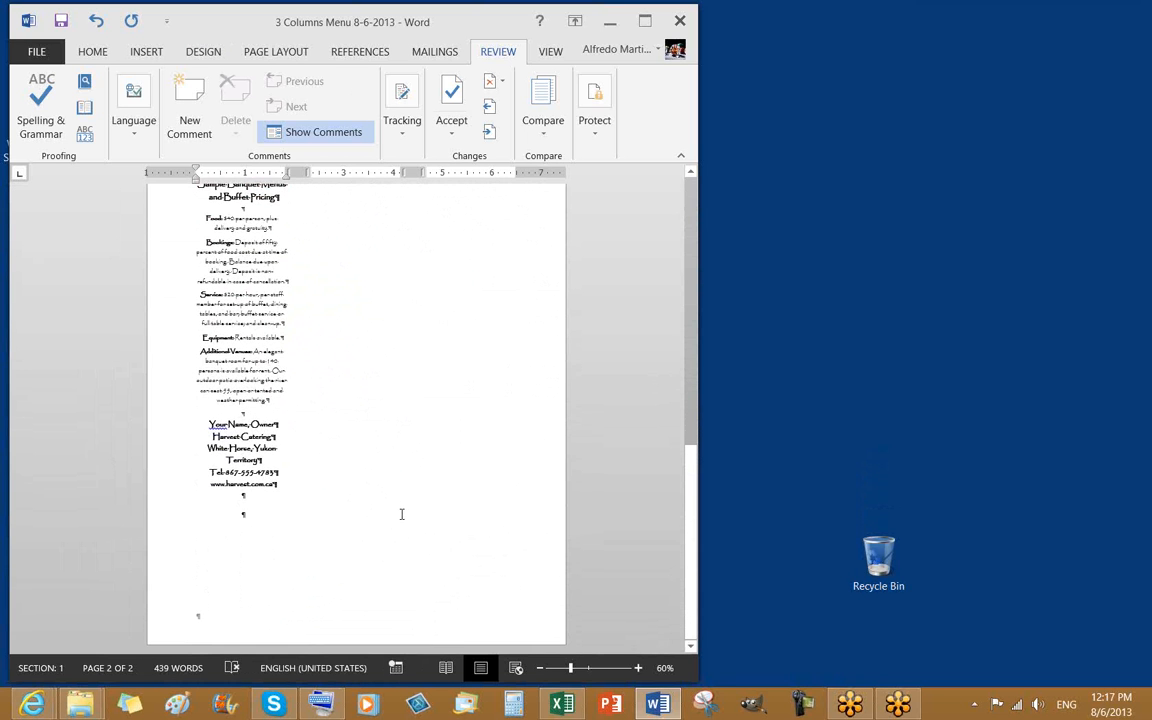
{"action": "scroll", "coordinate": [404, 515], "scroll_direction": "up", "scroll_amount": 10}
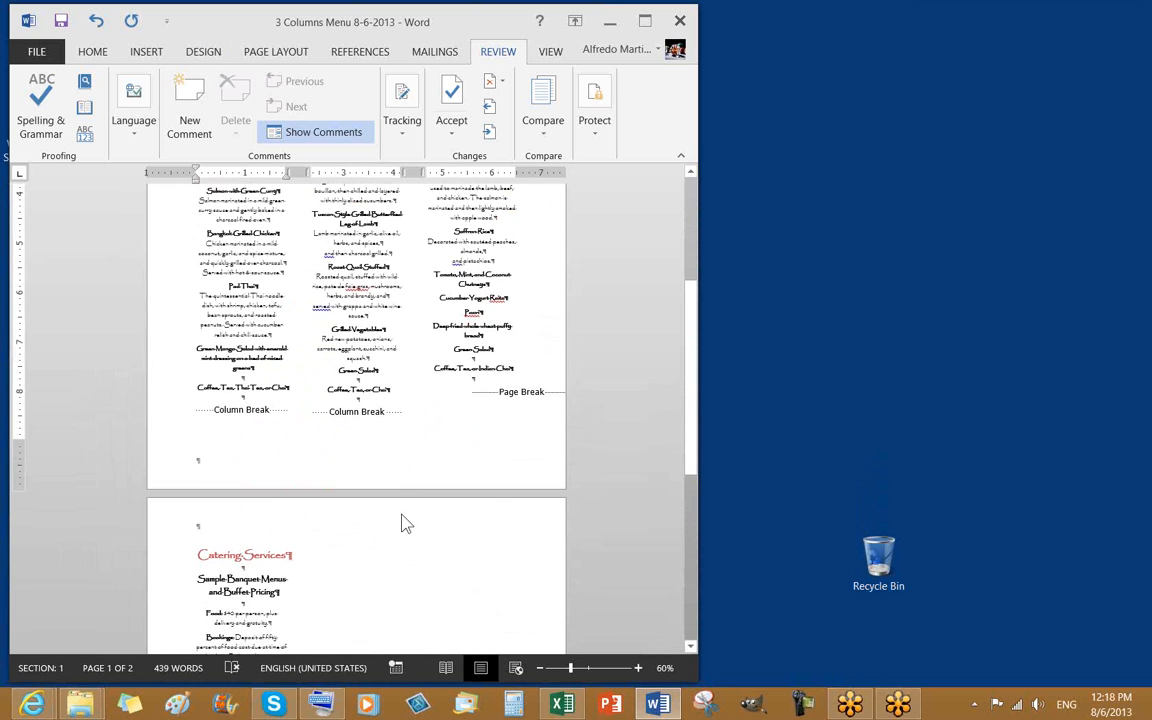
{"action": "scroll", "coordinate": [403, 515], "scroll_direction": "up", "scroll_amount": 6}
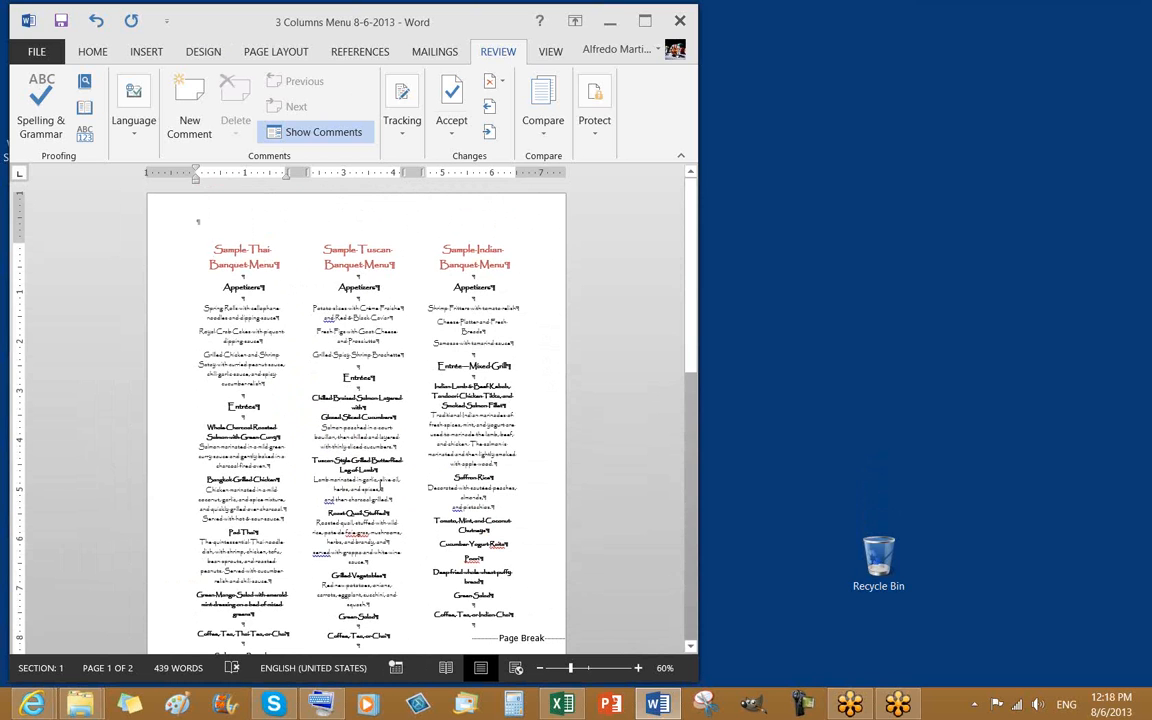
Step: Change the page orientation to Landscape and check how the menus and breaks fall across all the pages
{"action": "left_click", "coordinate": [96, 57]}
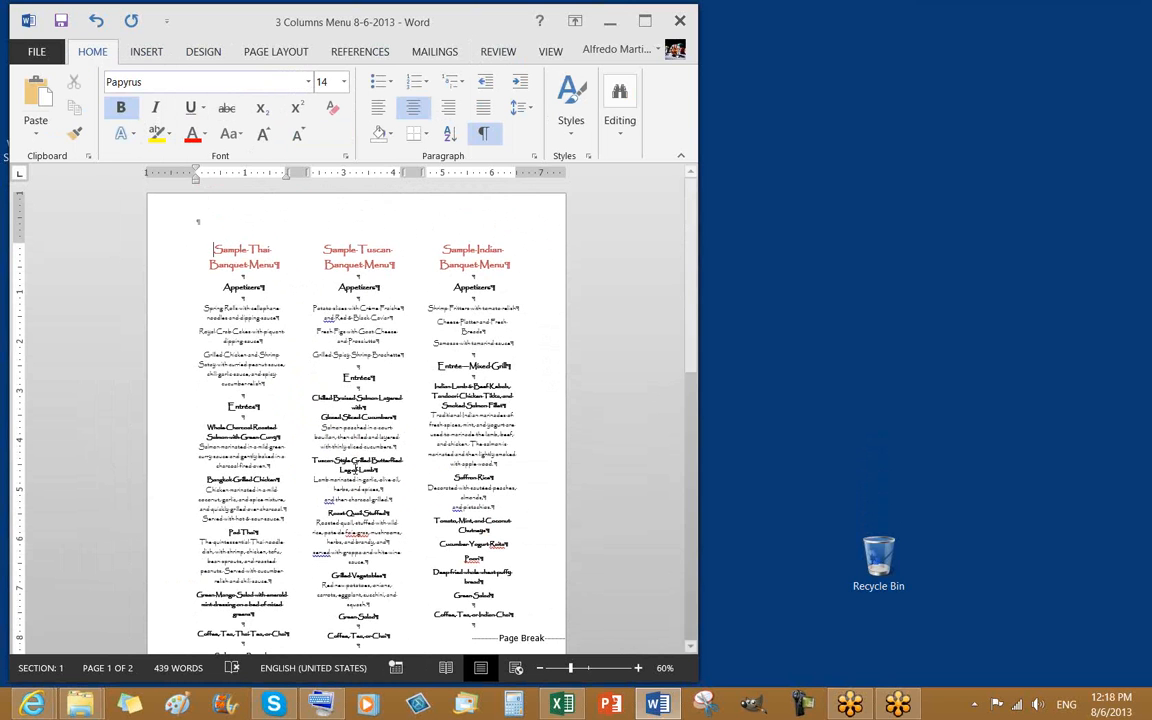
{"action": "left_click", "coordinate": [276, 58]}
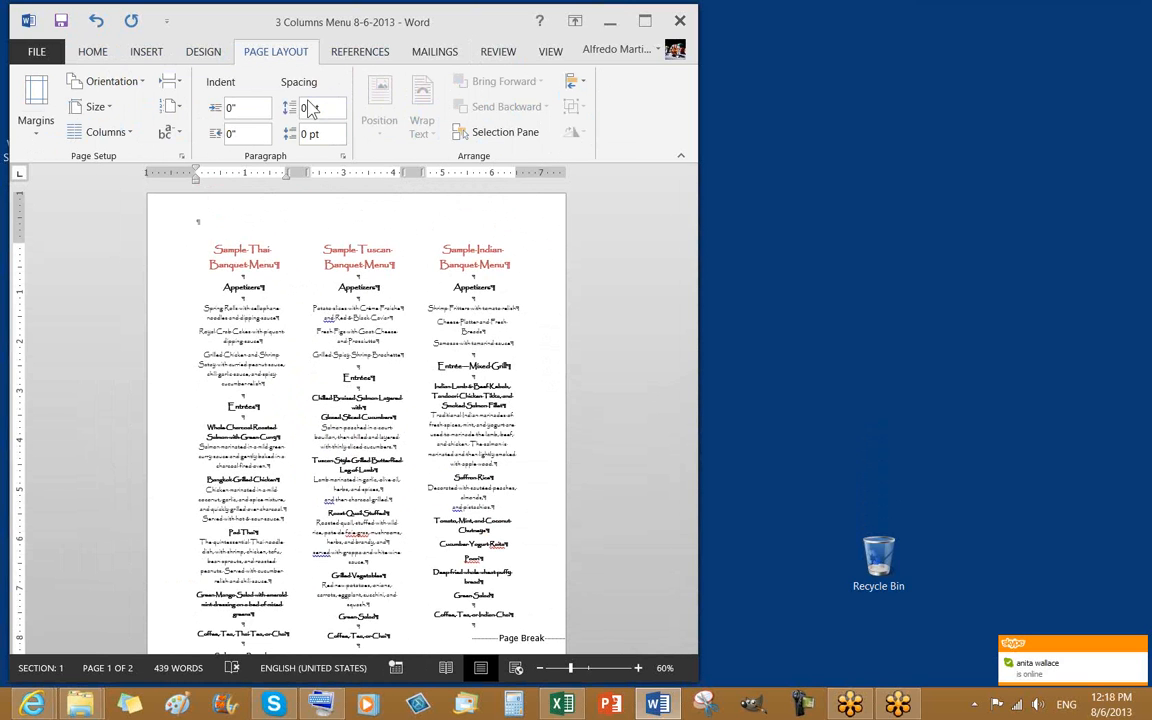
{"action": "left_click", "coordinate": [141, 85]}
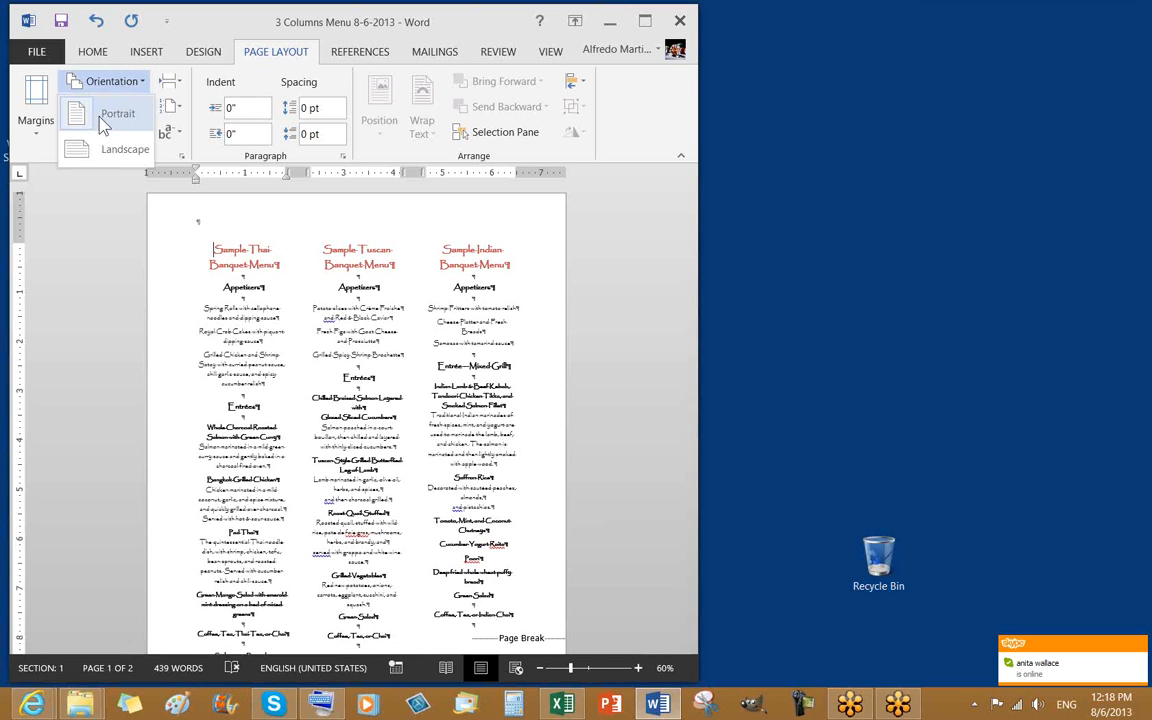
{"action": "left_click", "coordinate": [592, 246]}
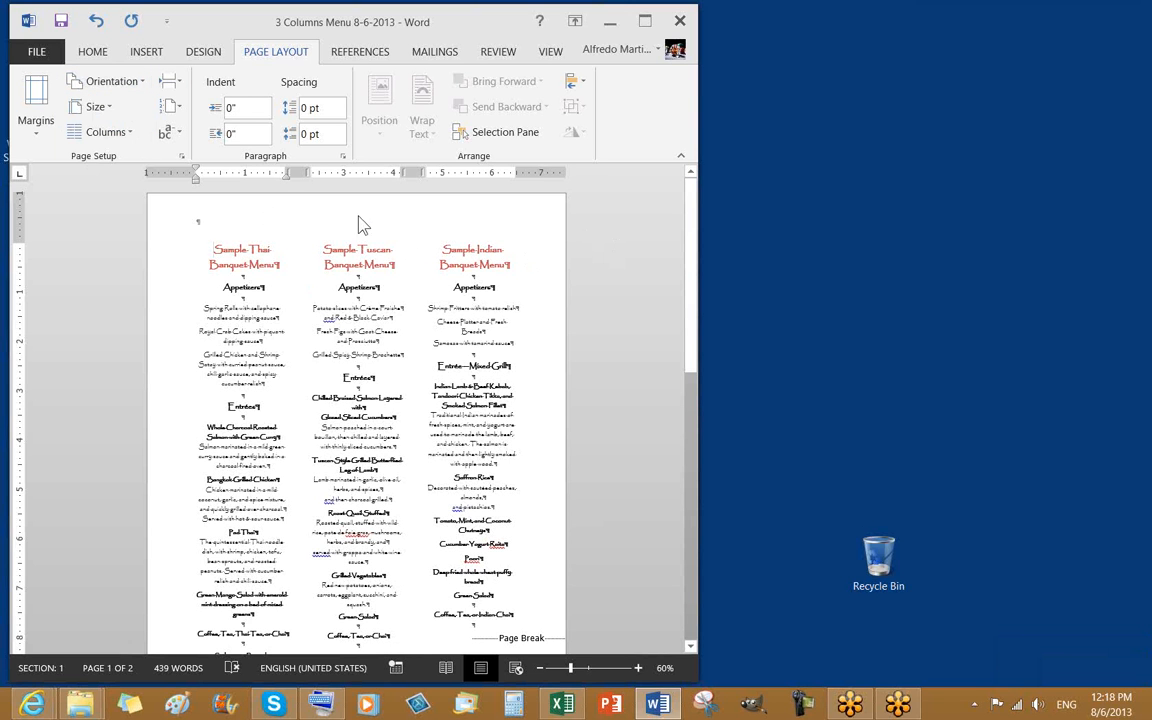
{"action": "left_click", "coordinate": [310, 351]}
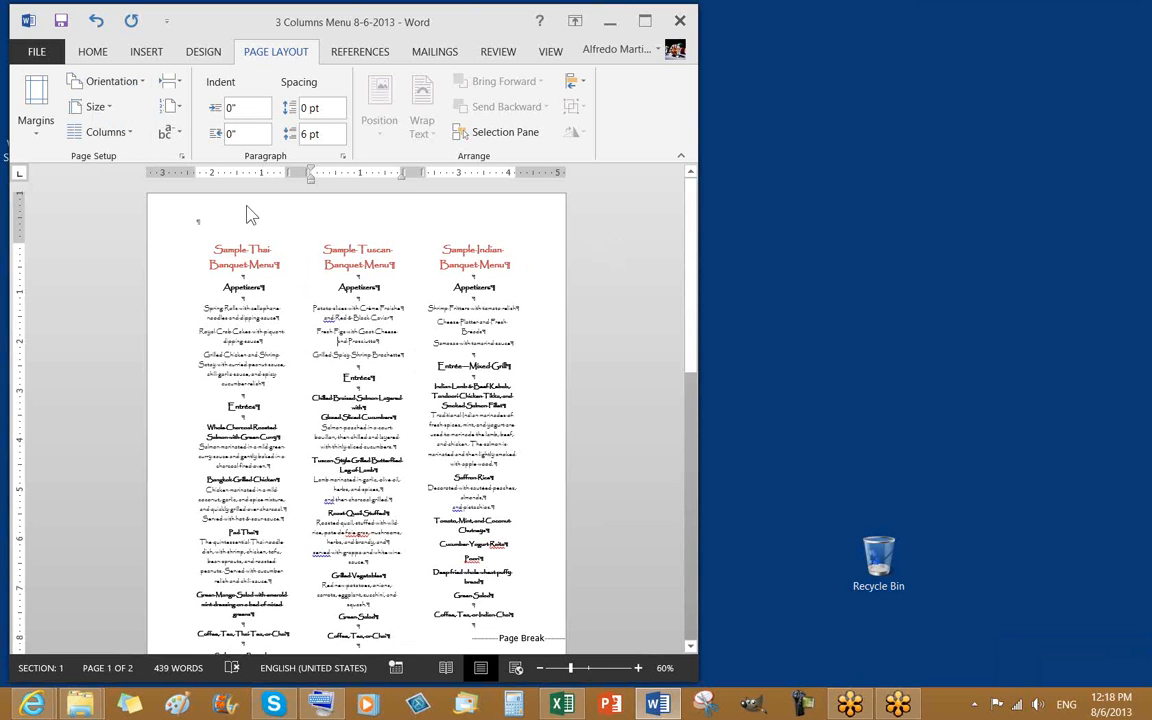
{"action": "left_click", "coordinate": [126, 84]}
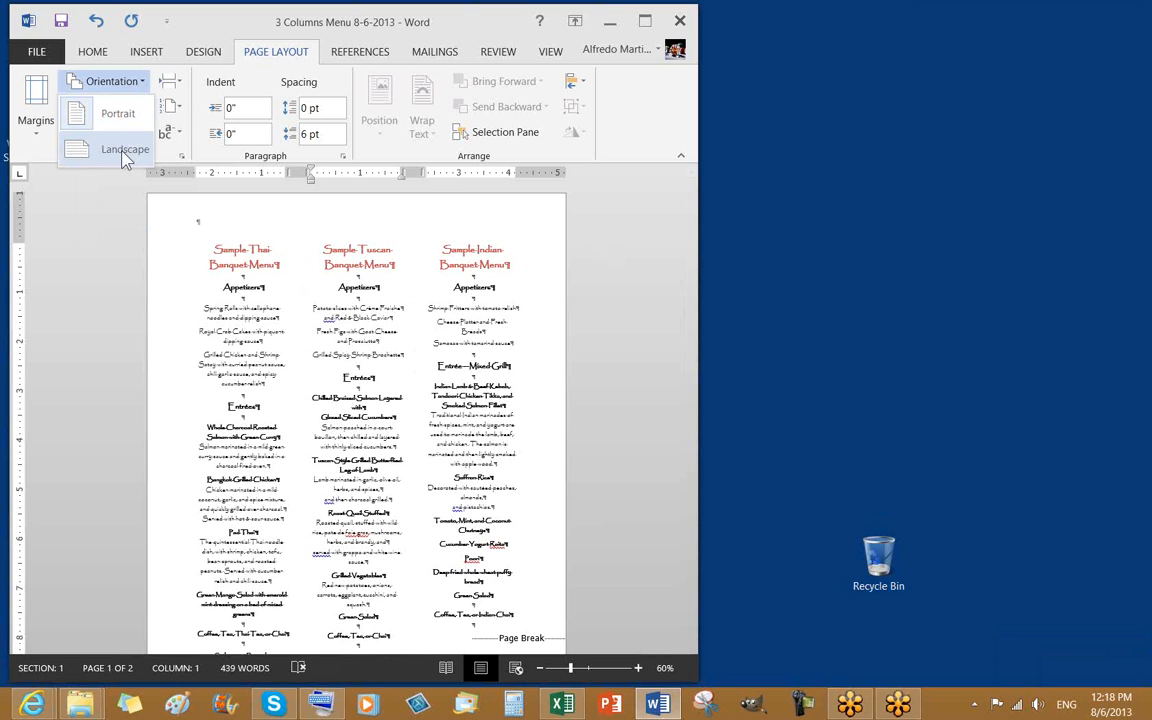
{"action": "left_click", "coordinate": [125, 150]}
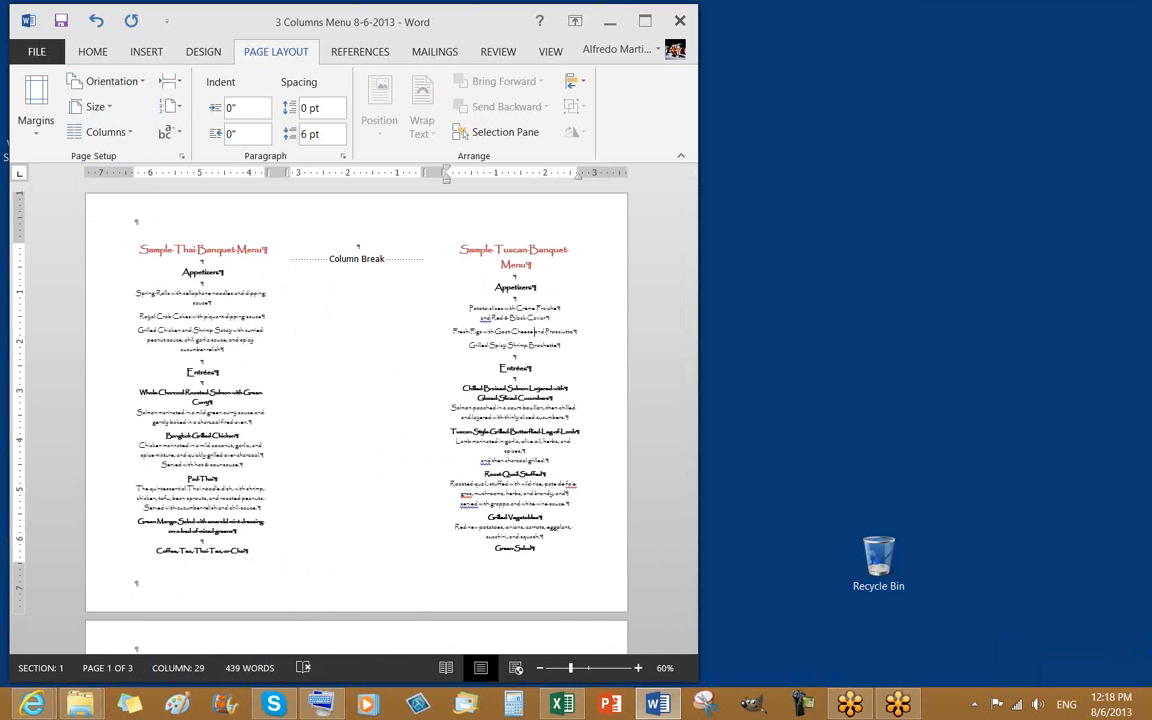
{"action": "left_click", "coordinate": [507, 438]}
{"action": "scroll", "coordinate": [512, 492], "scroll_direction": "down", "scroll_amount": 9}
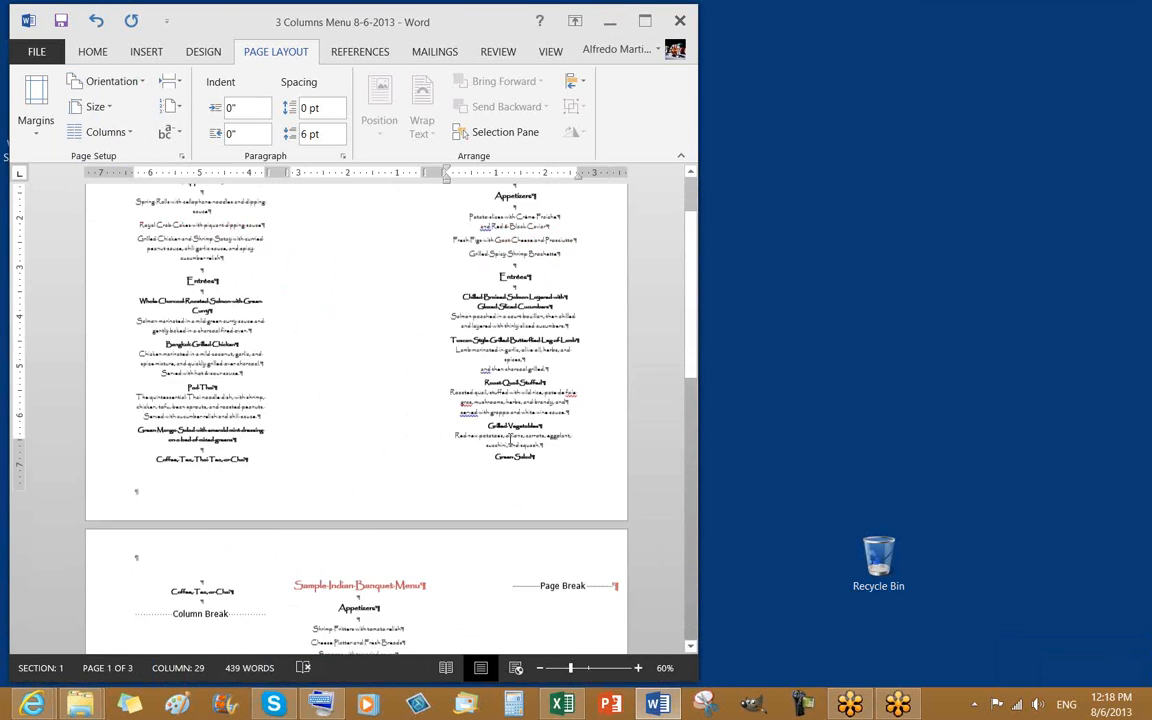
{"action": "scroll", "coordinate": [512, 492], "scroll_direction": "down", "scroll_amount": 6}
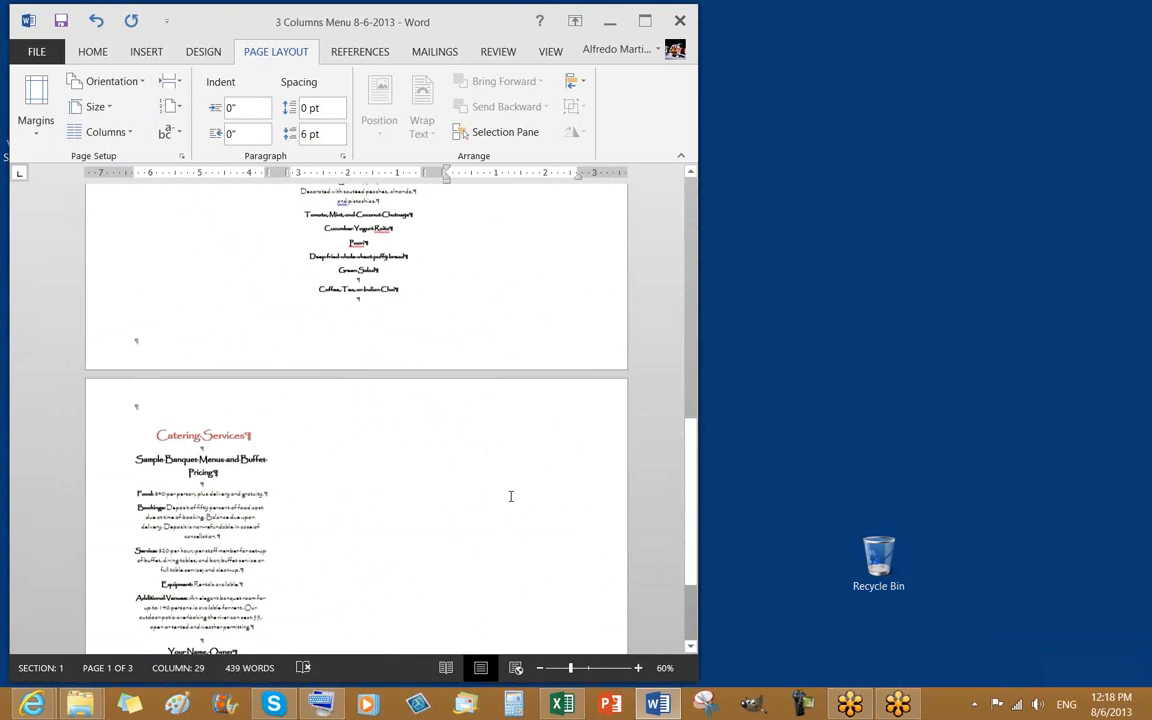
{"action": "scroll", "coordinate": [509, 496], "scroll_direction": "up", "scroll_amount": 8}
{"action": "scroll", "coordinate": [509, 496], "scroll_direction": "up", "scroll_amount": 5}
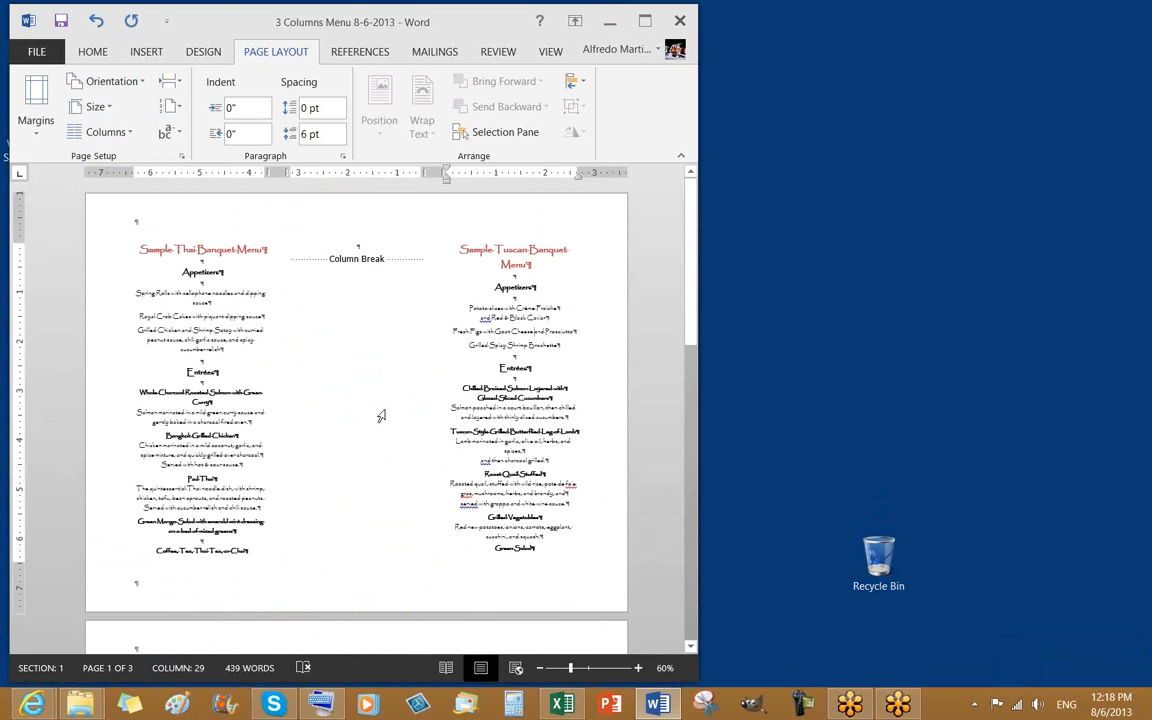
Step: Delete the column break that stands between the Thai and Tuscan menus on page one
{"action": "double_click", "coordinate": [357, 258]}
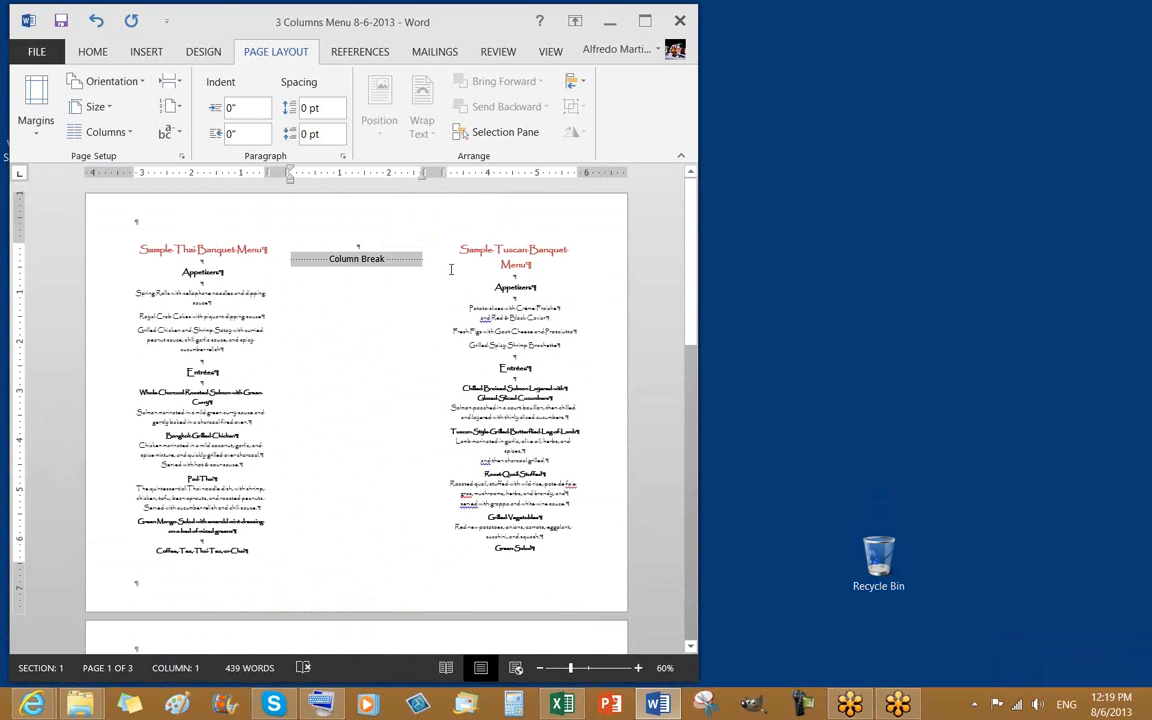
{"action": "left_click", "coordinate": [418, 249]}
{"action": "double_click", "coordinate": [345, 258]}
{"action": "left_click", "coordinate": [372, 341]}
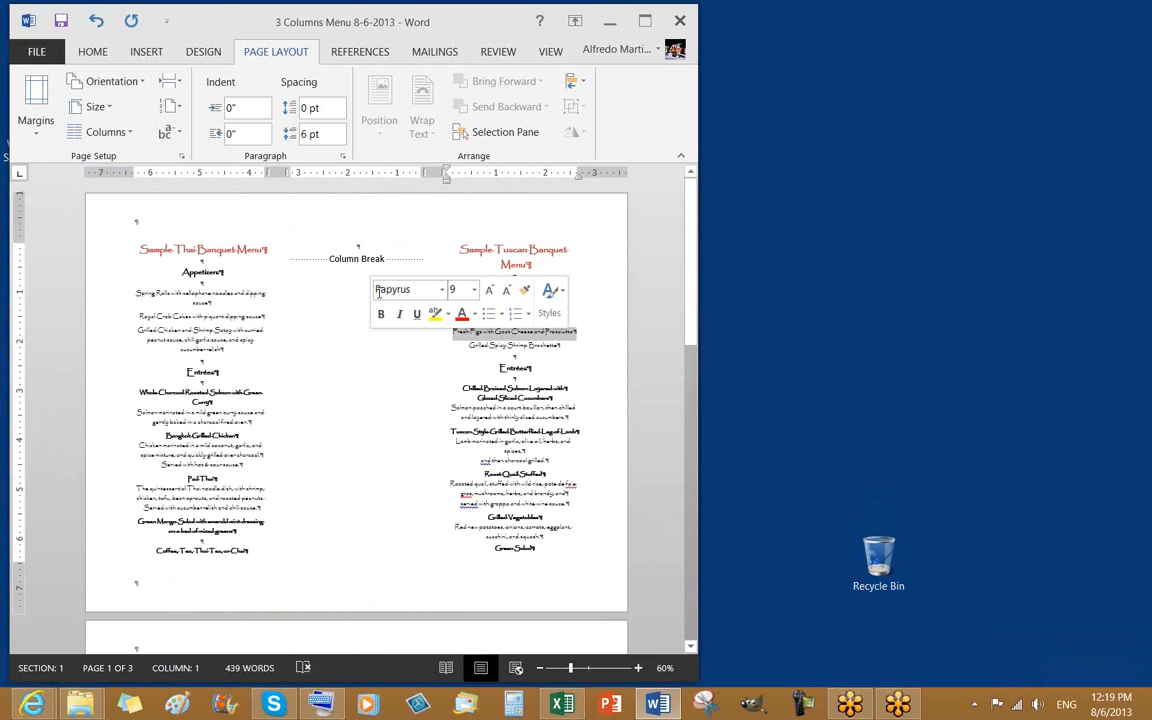
{"action": "double_click", "coordinate": [356, 261]}
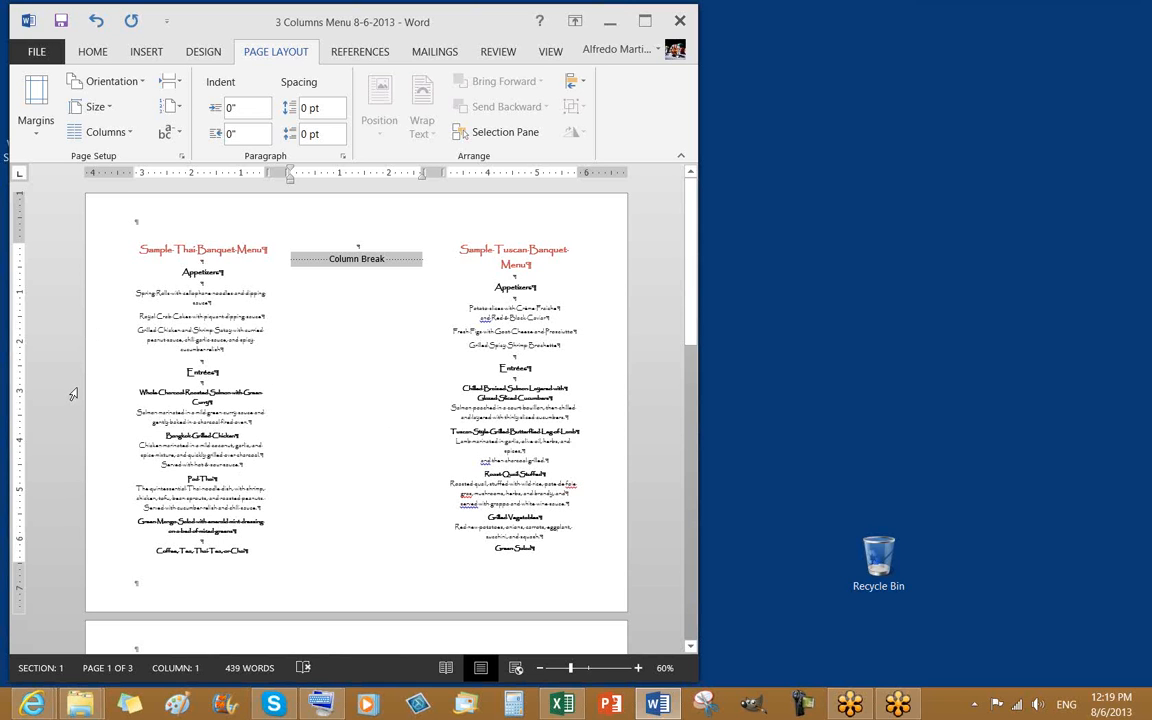
{"action": "key", "text": "Delete"}
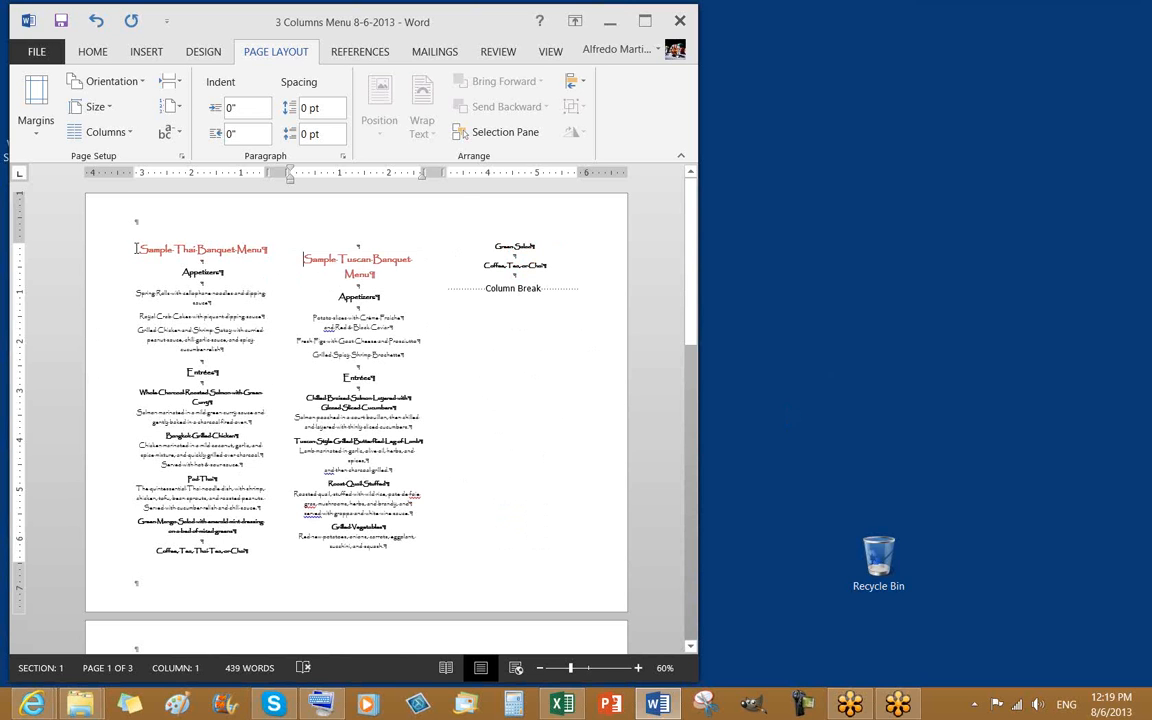
Step: Delete the empty paragraph above the Sample Tuscan Banquet Menu heading so it lines up with the Thai menu heading
{"action": "left_click_drag", "start_coordinate": [137, 249], "coordinate": [266, 250]}
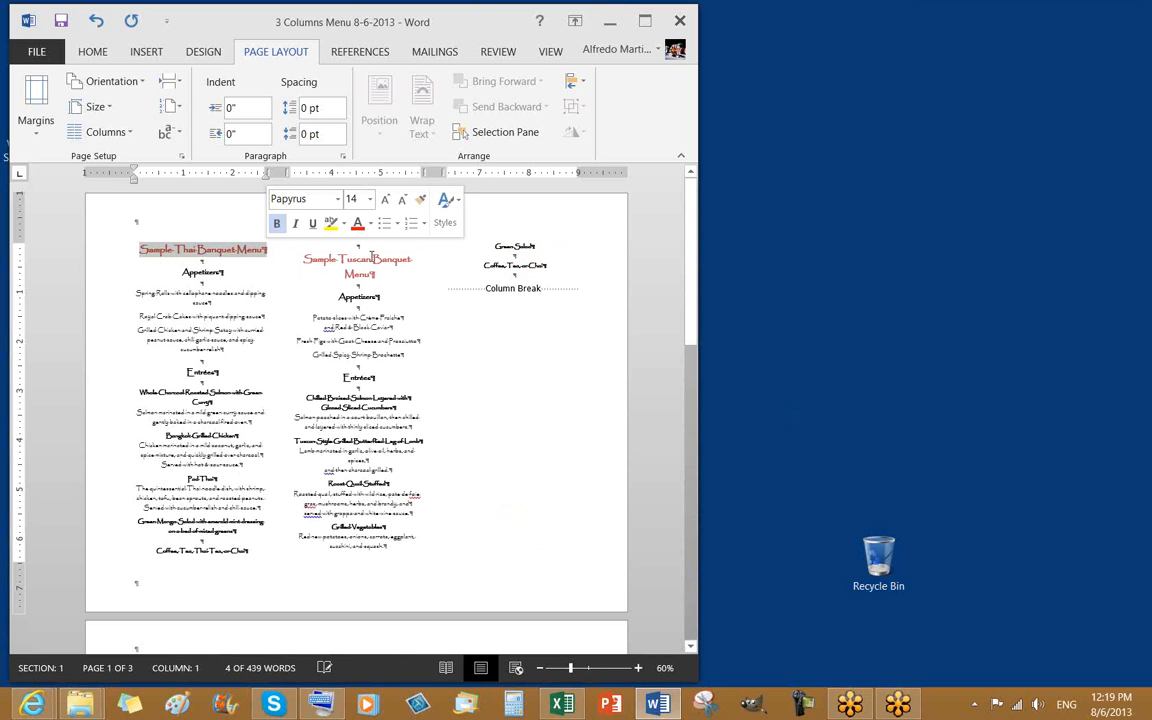
{"action": "left_click", "coordinate": [305, 258]}
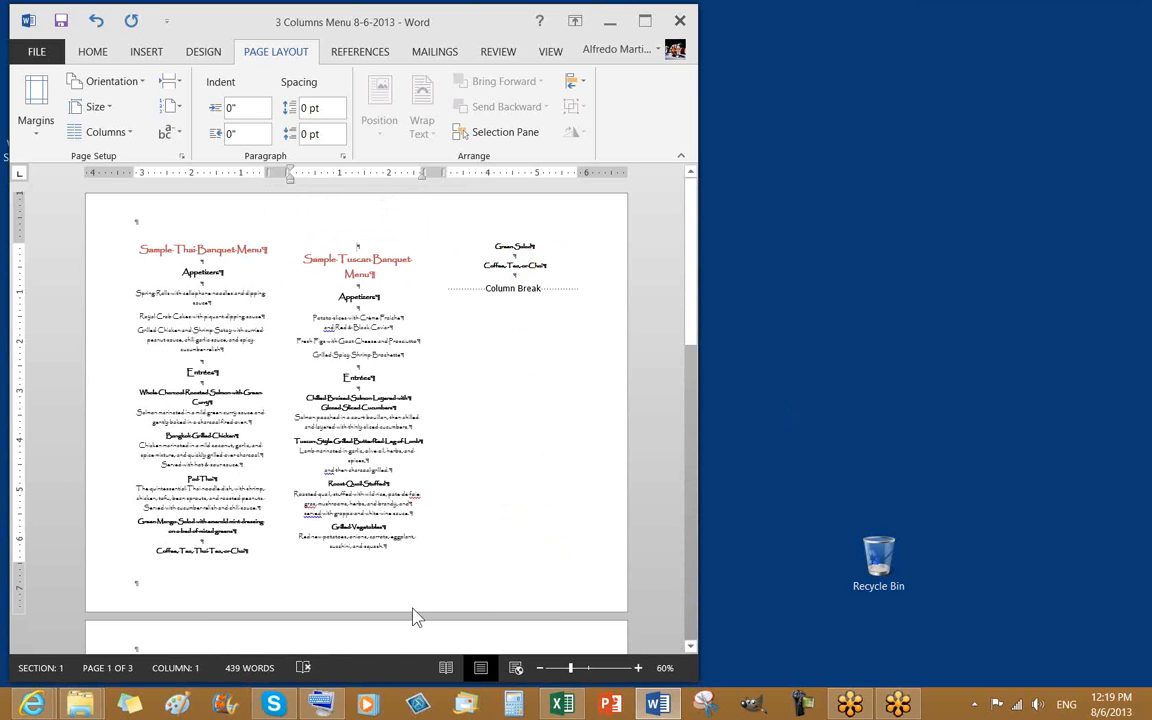
{"action": "key", "text": "Delete"}
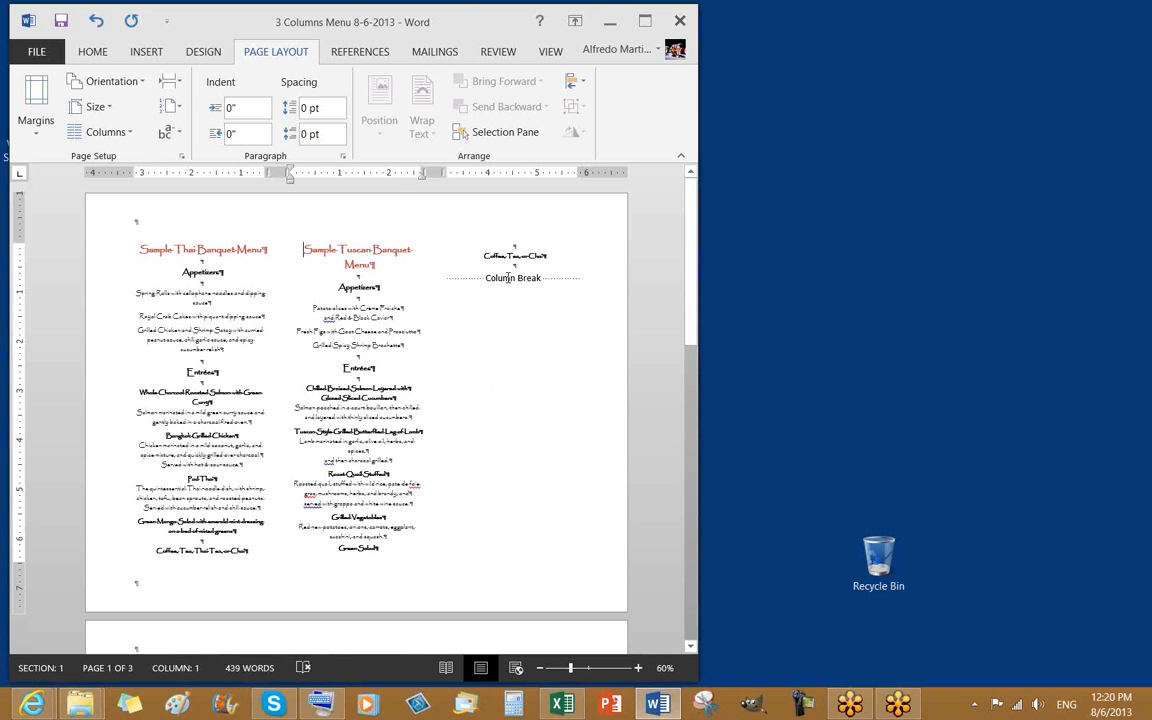
Step: Delete the column break that stands between the Tuscan and Indian menus
{"action": "left_click_drag", "start_coordinate": [460, 262], "coordinate": [582, 296]}
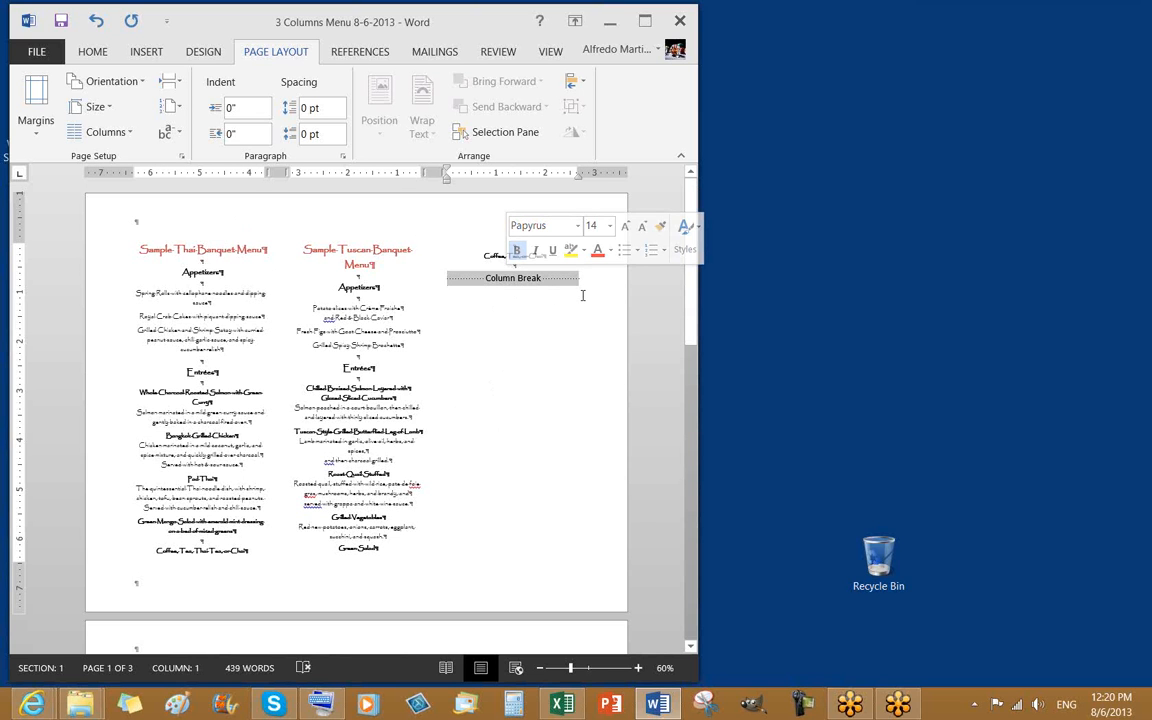
{"action": "key", "text": "Delete"}
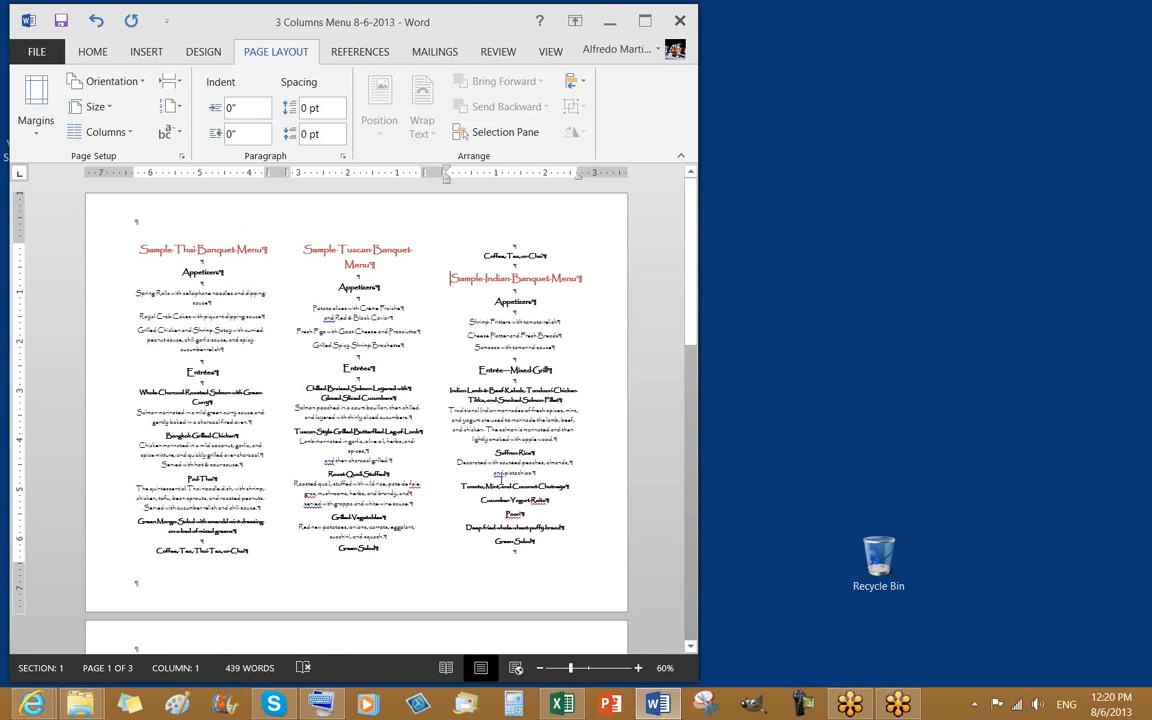
{"action": "scroll", "coordinate": [499, 503], "scroll_direction": "down", "scroll_amount": 1}
{"action": "scroll", "coordinate": [494, 438], "scroll_direction": "down", "scroll_amount": 4}
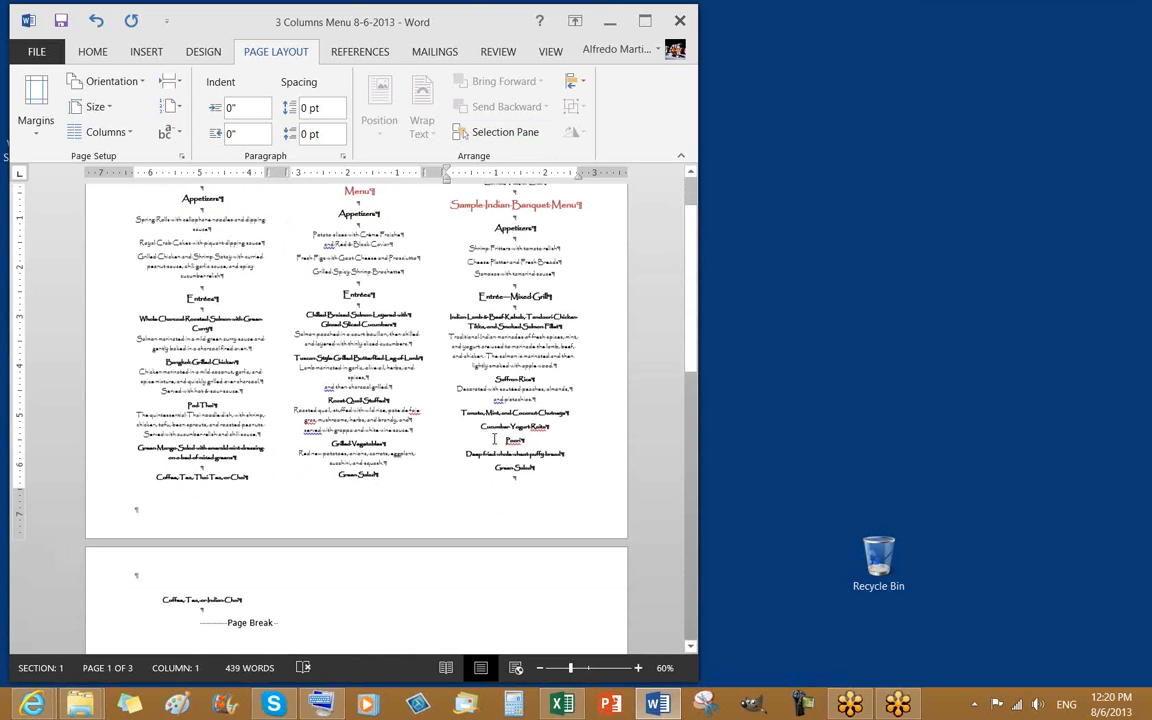
{"action": "scroll", "coordinate": [496, 442], "scroll_direction": "up", "scroll_amount": 5}
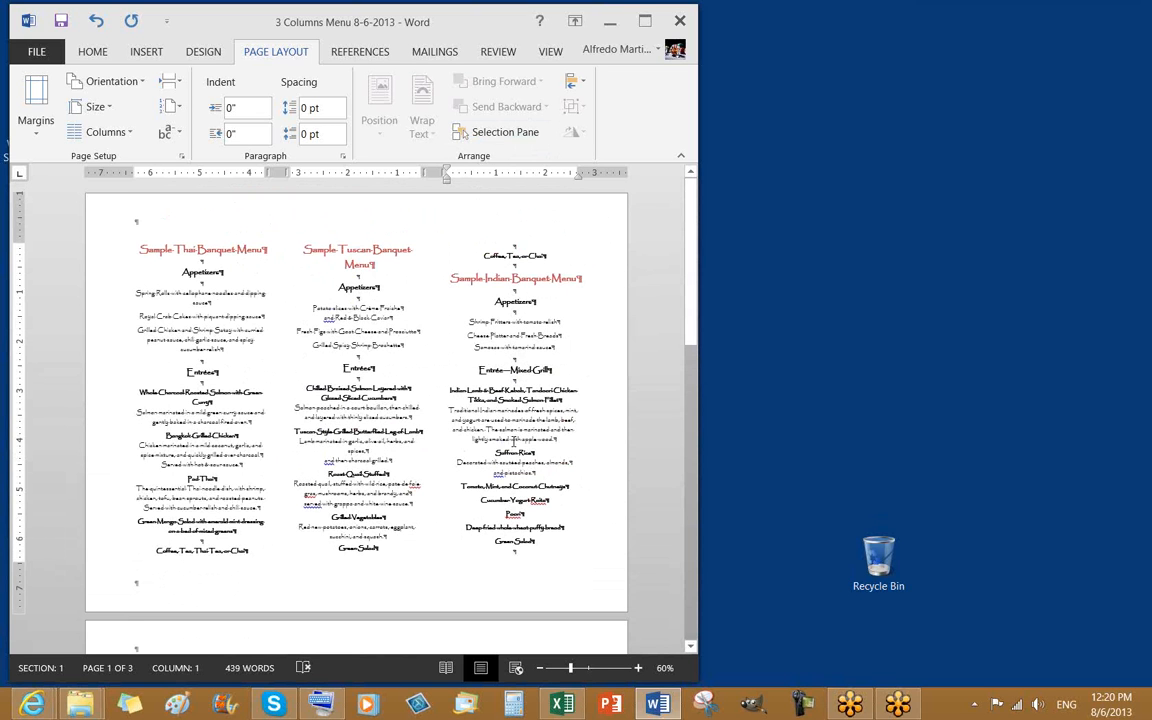
Step: Delete the page break before the Catering Services text on page two and save the document
{"action": "left_click", "coordinate": [486, 264]}
{"action": "scroll", "coordinate": [470, 347], "scroll_direction": "down", "scroll_amount": 1}
{"action": "scroll", "coordinate": [481, 284], "scroll_direction": "up", "scroll_amount": 1}
{"action": "scroll", "coordinate": [520, 280], "scroll_direction": "down", "scroll_amount": 3}
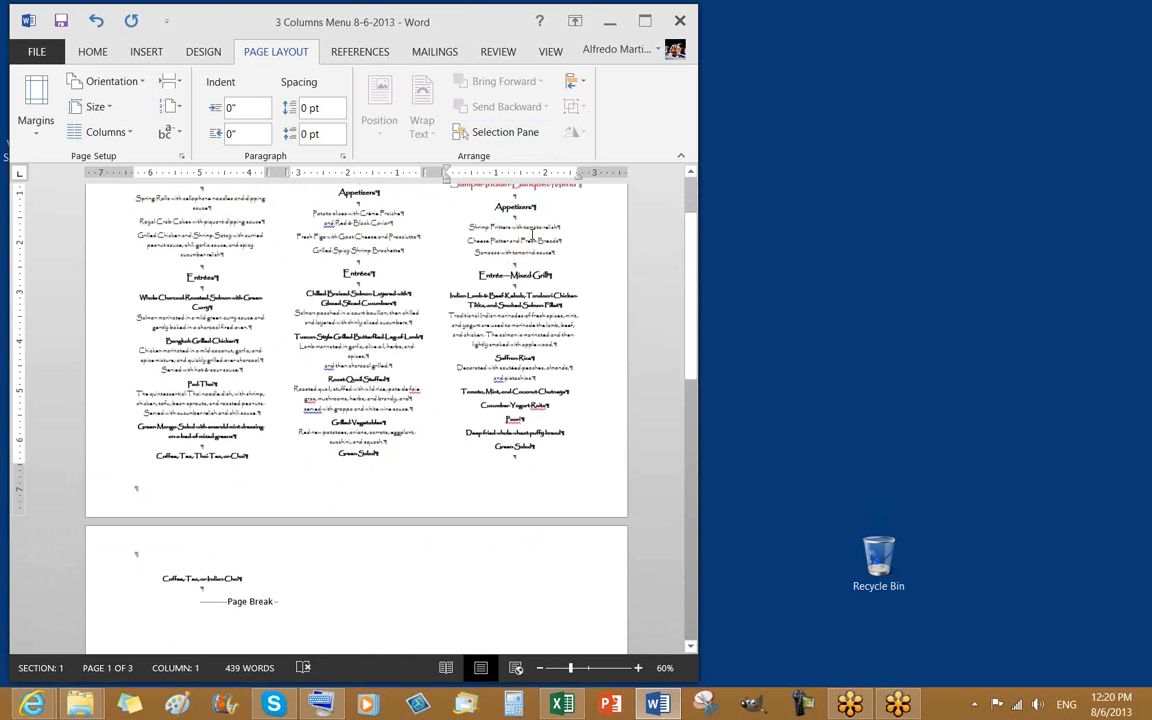
{"action": "scroll", "coordinate": [513, 298], "scroll_direction": "down", "scroll_amount": 4}
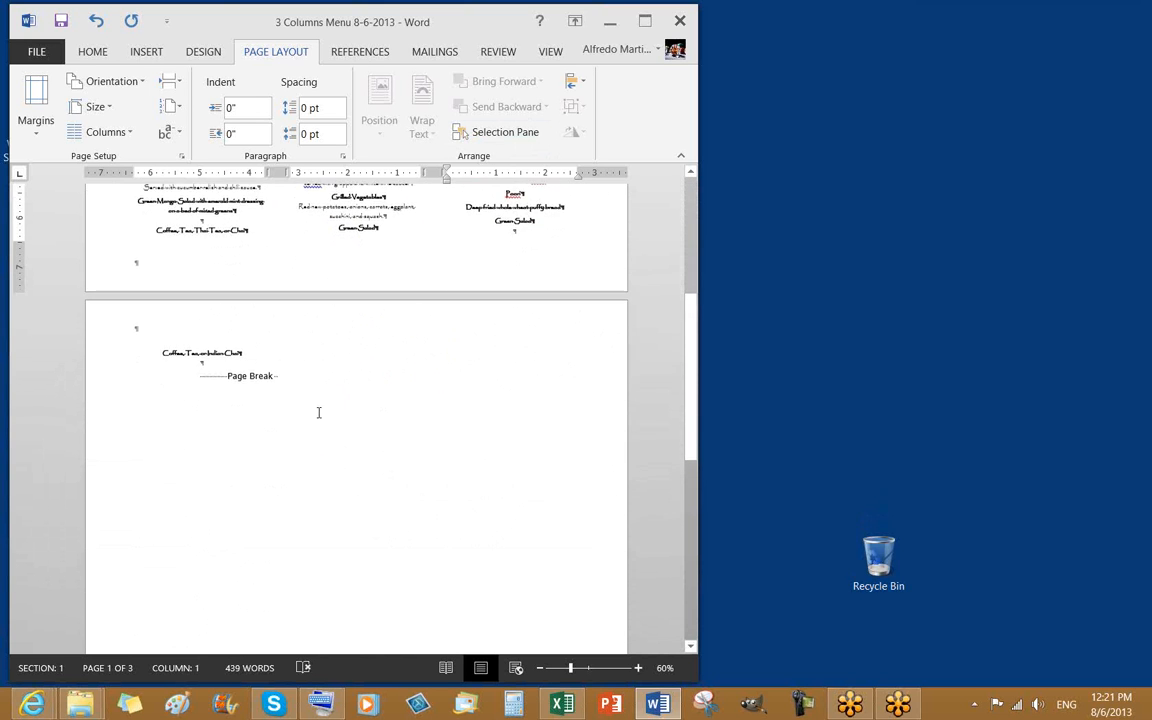
{"action": "left_click", "coordinate": [105, 386]}
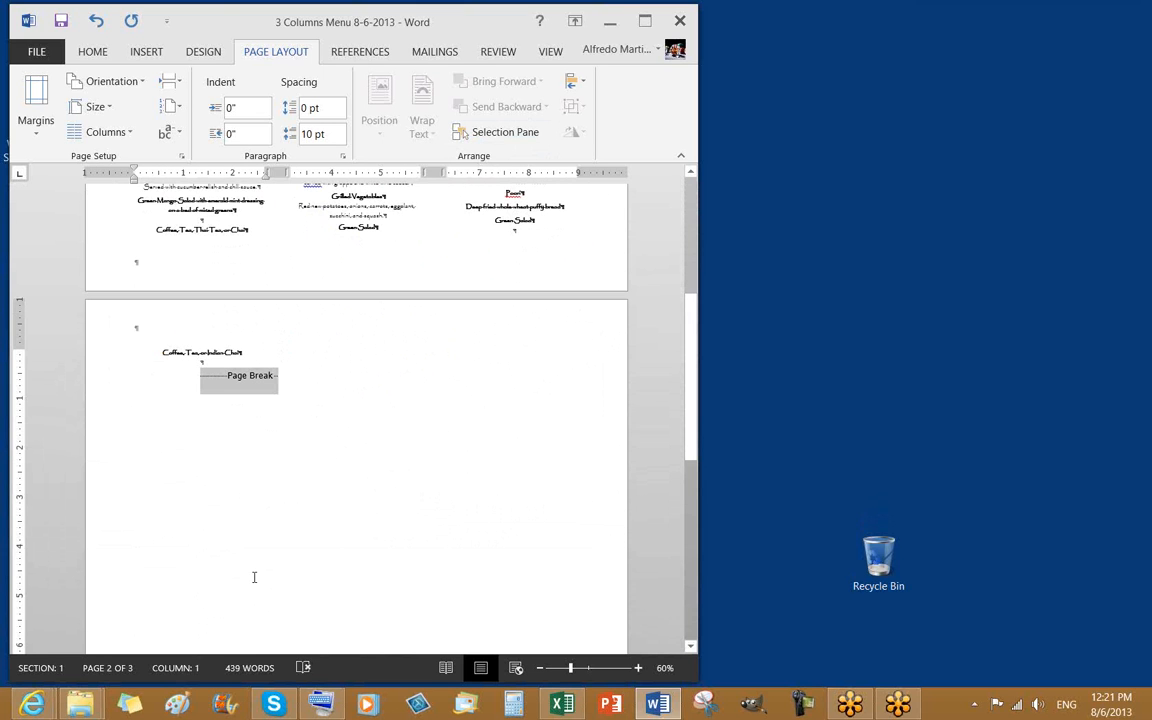
{"action": "key", "text": "Delete"}
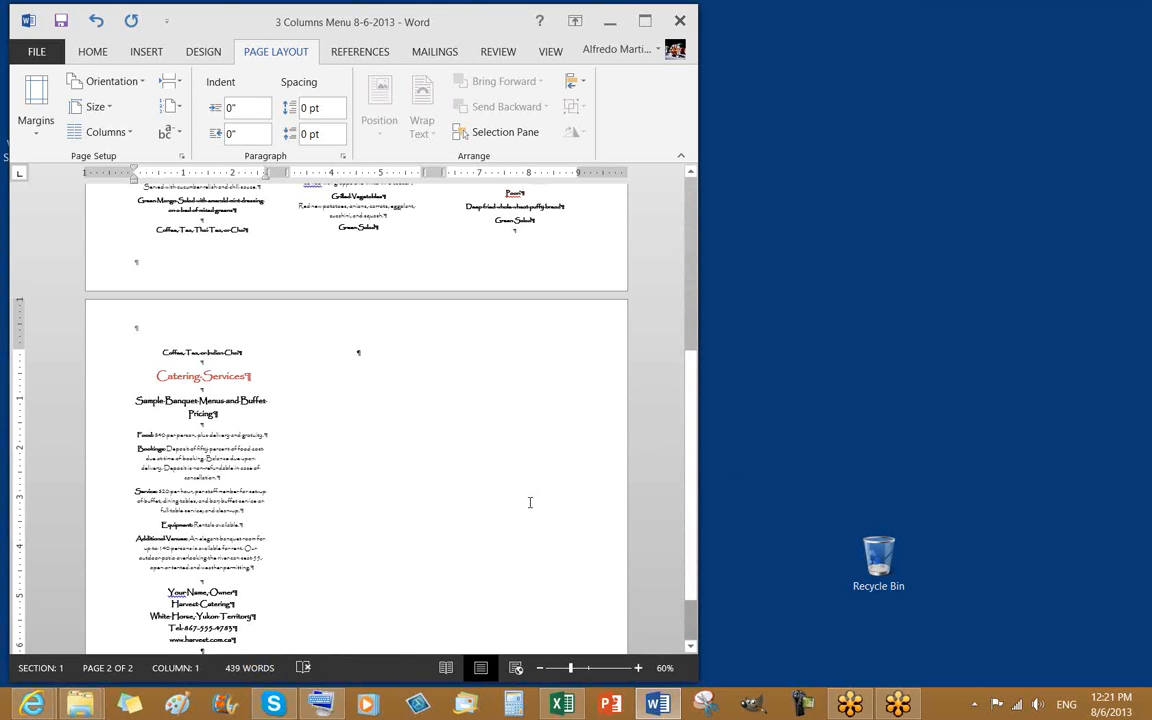
{"action": "scroll", "coordinate": [575, 512], "scroll_direction": "up", "scroll_amount": 2}
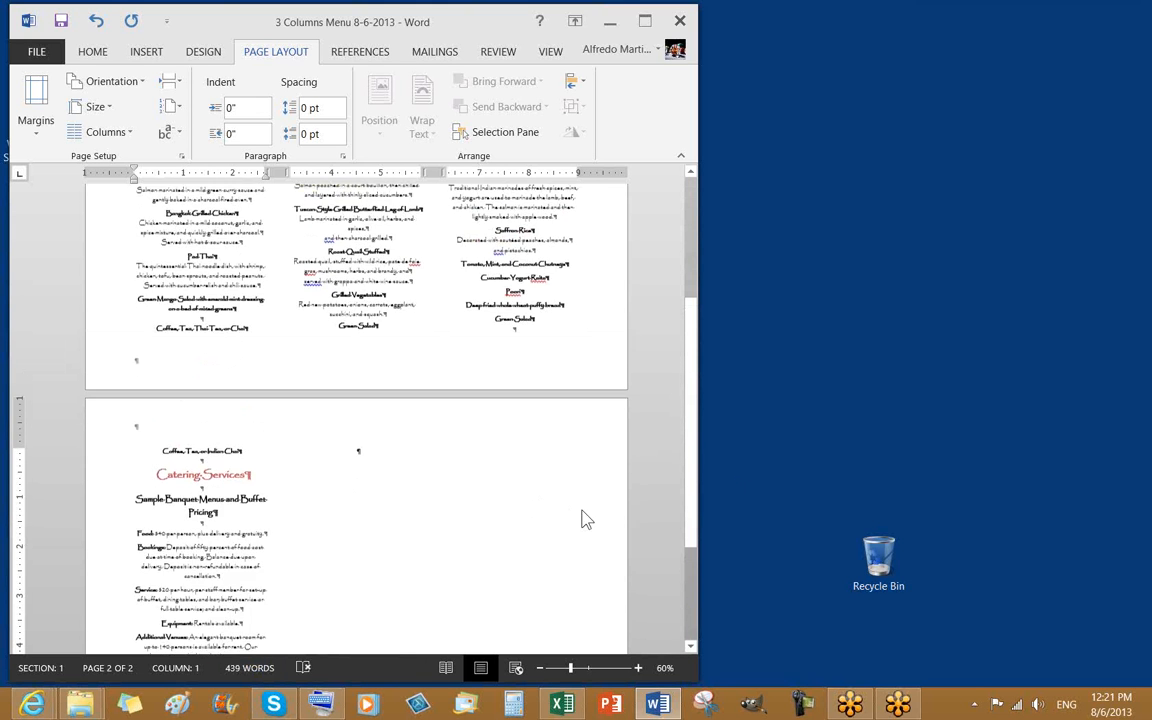
{"action": "scroll", "coordinate": [586, 519], "scroll_direction": "up", "scroll_amount": 5}
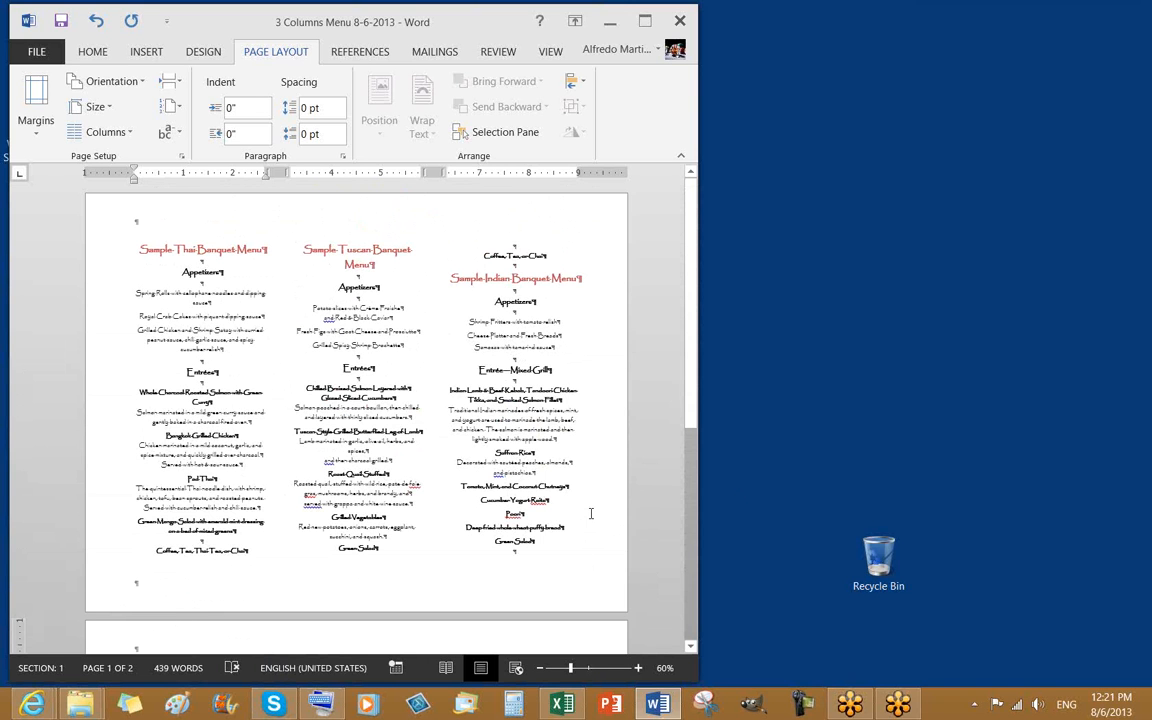
{"action": "left_click", "coordinate": [58, 21]}
Step: Examine the orientation setting and which menu lines spill over into the next column or onto page two
{"action": "left_click", "coordinate": [134, 86]}
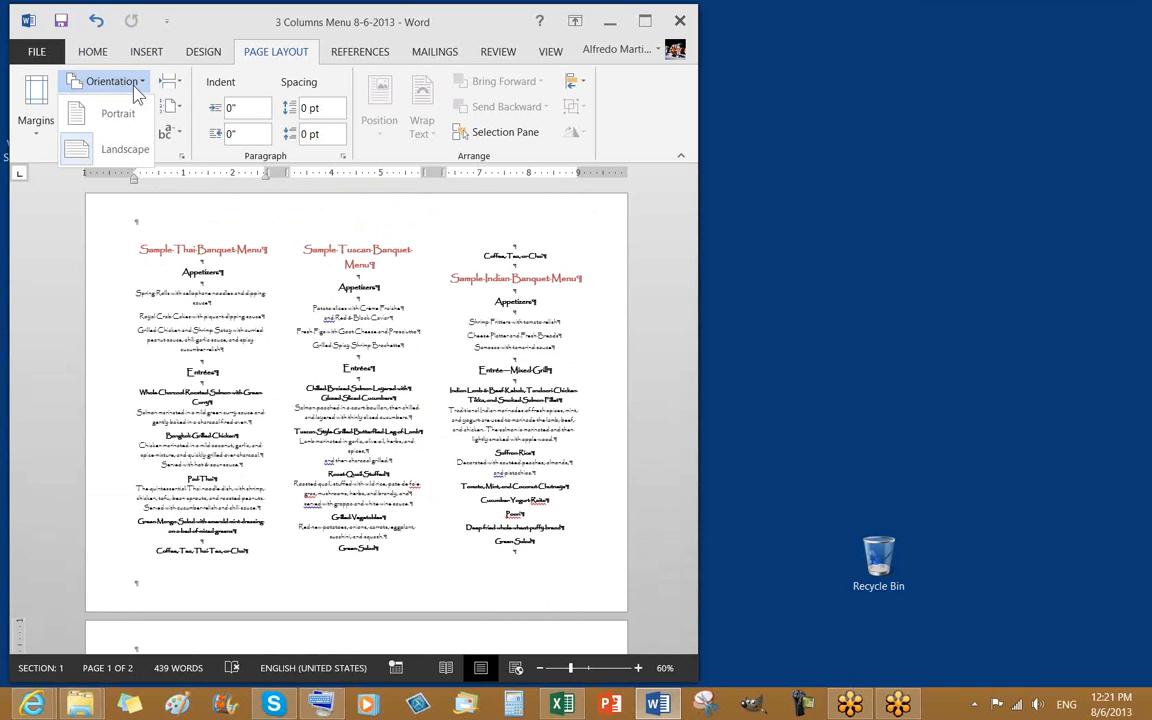
{"action": "left_click", "coordinate": [232, 398]}
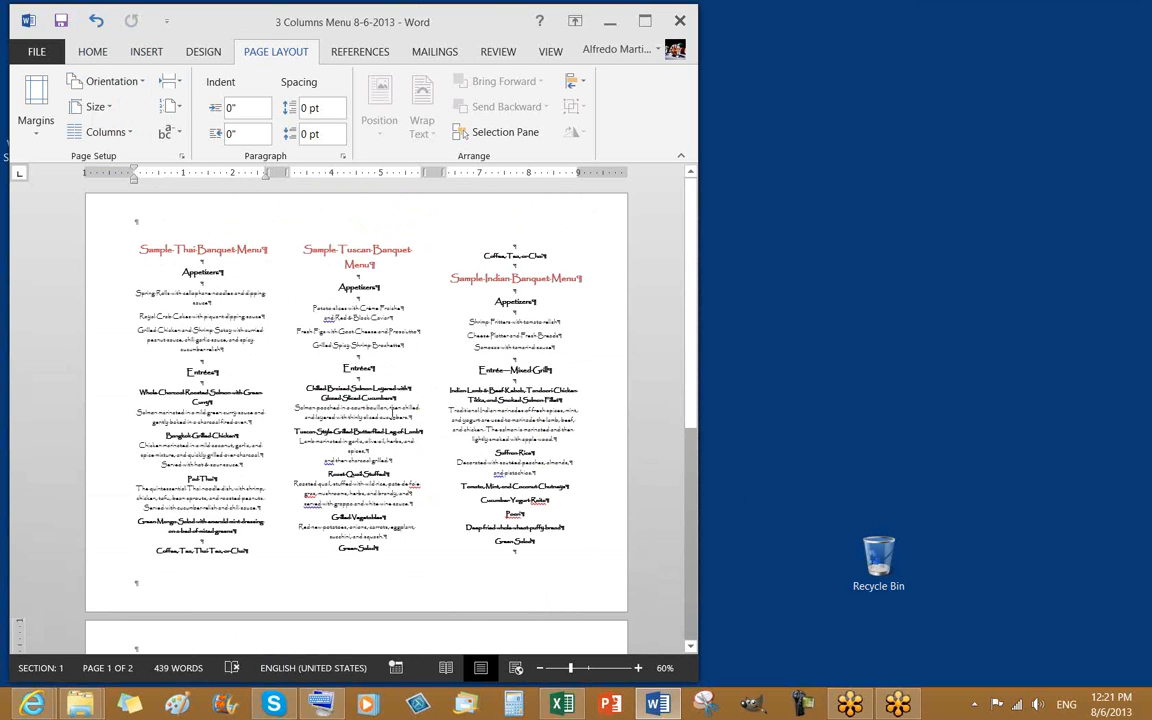
{"action": "scroll", "coordinate": [352, 408], "scroll_direction": "down", "scroll_amount": 5}
{"action": "scroll", "coordinate": [323, 440], "scroll_direction": "down", "scroll_amount": 1}
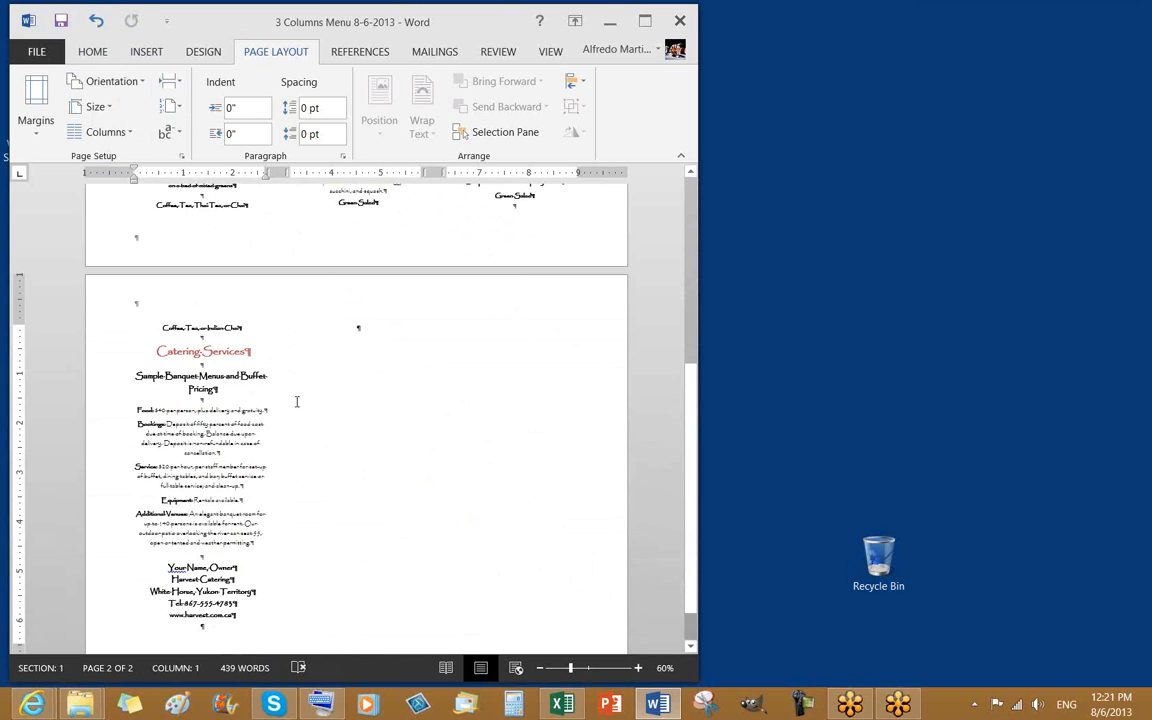
{"action": "scroll", "coordinate": [320, 297], "scroll_direction": "up", "scroll_amount": 3}
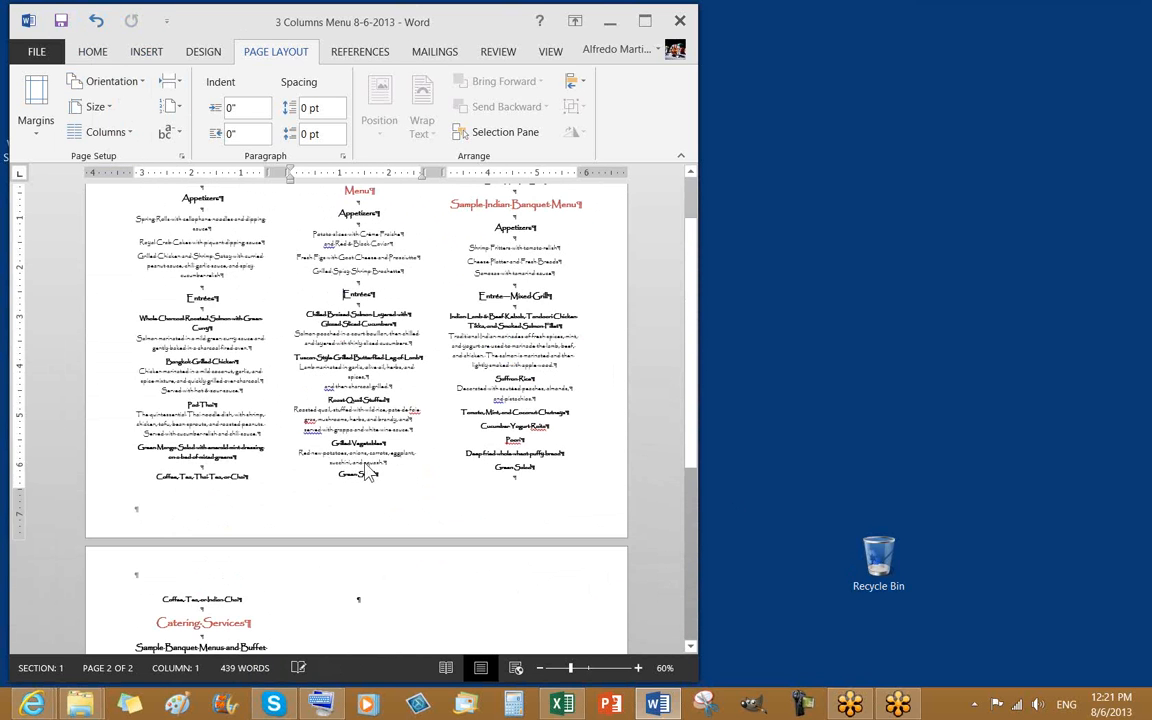
{"action": "scroll", "coordinate": [369, 463], "scroll_direction": "down", "scroll_amount": 3}
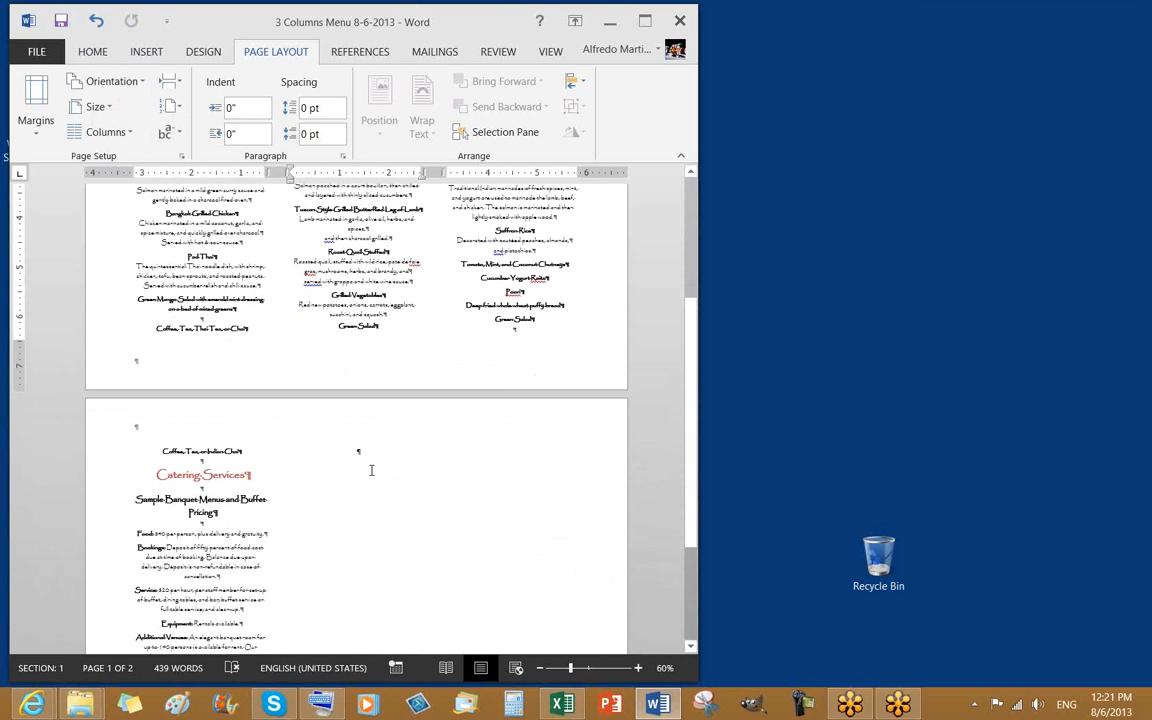
{"action": "scroll", "coordinate": [371, 471], "scroll_direction": "up", "scroll_amount": 4}
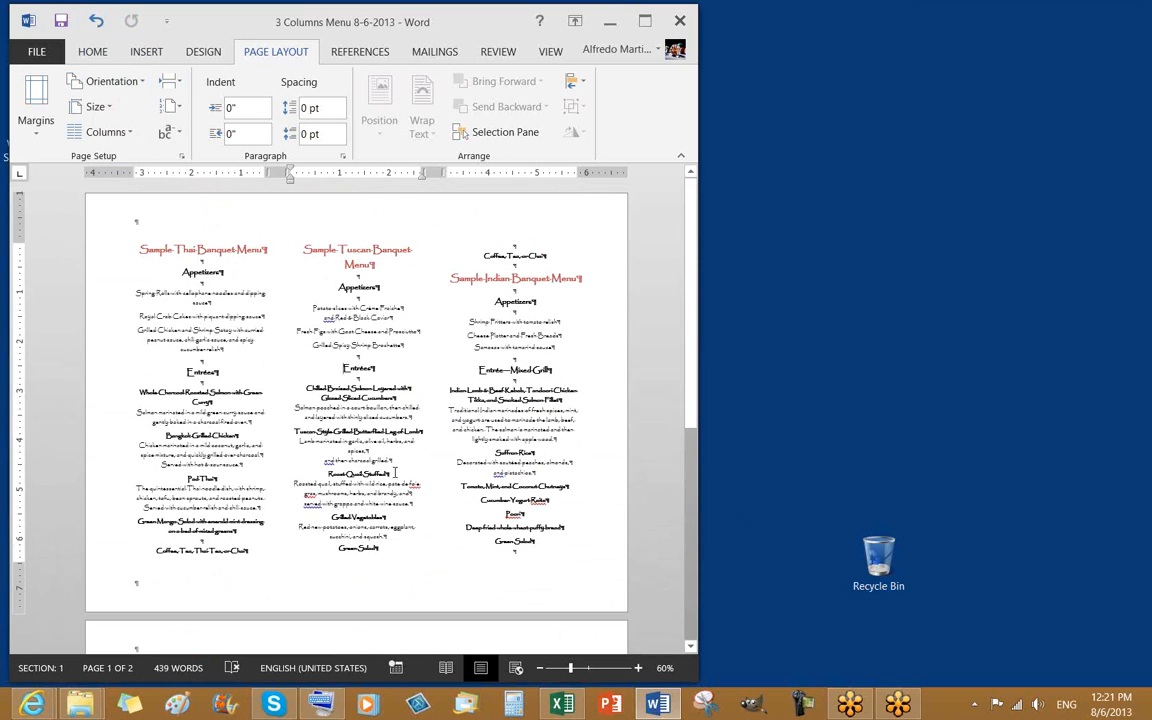
{"action": "double_click", "coordinate": [494, 257]}
{"action": "left_click_drag", "start_coordinate": [516, 258], "coordinate": [562, 264]}
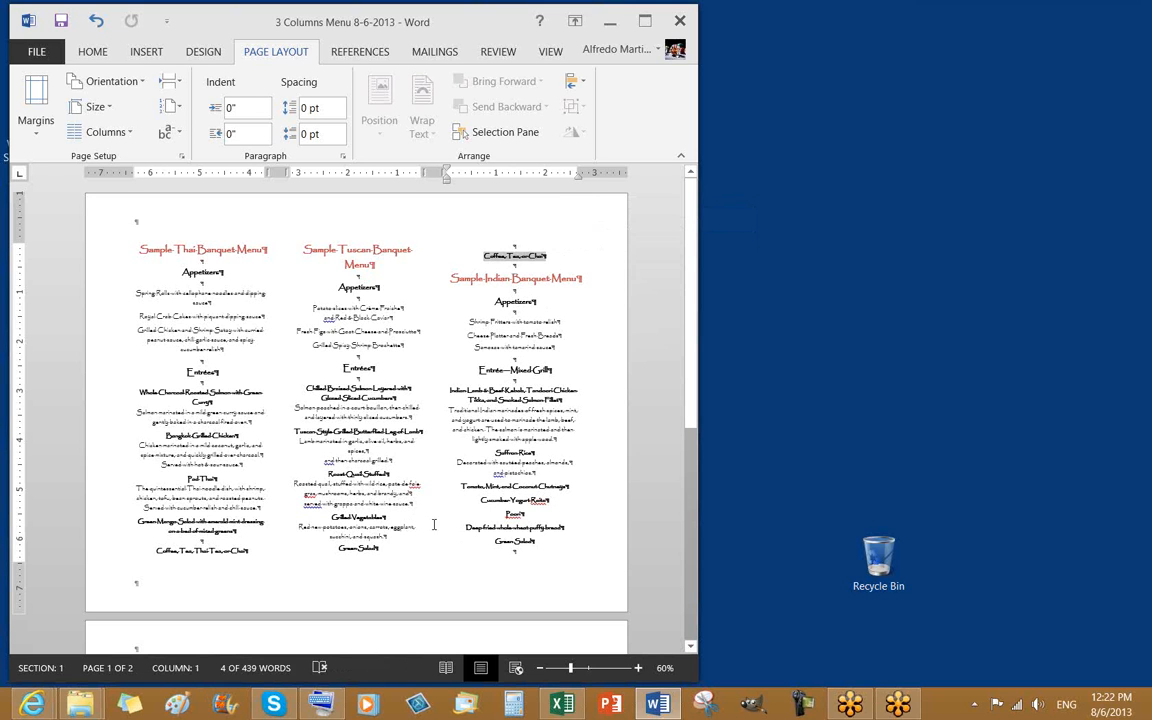
{"action": "left_click", "coordinate": [467, 530]}
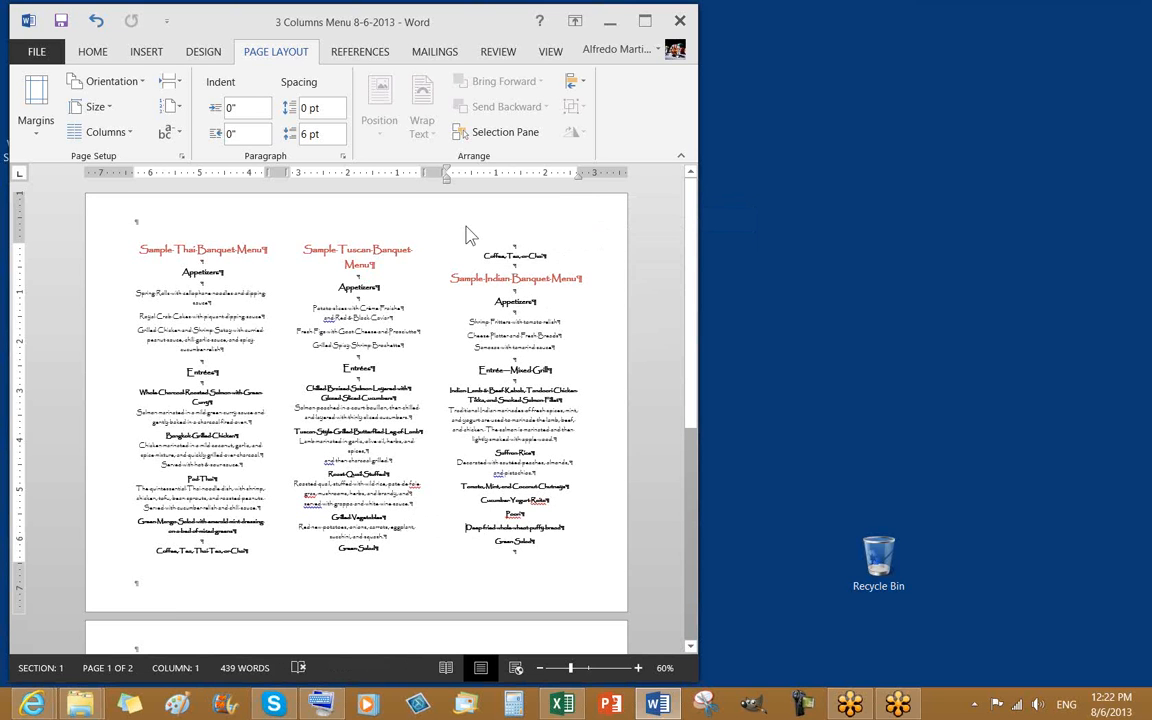
Step: Apply the Last Custom Setting margins of 0.75" on all sides and check the text flow on both pages
{"action": "left_click", "coordinate": [37, 125]}
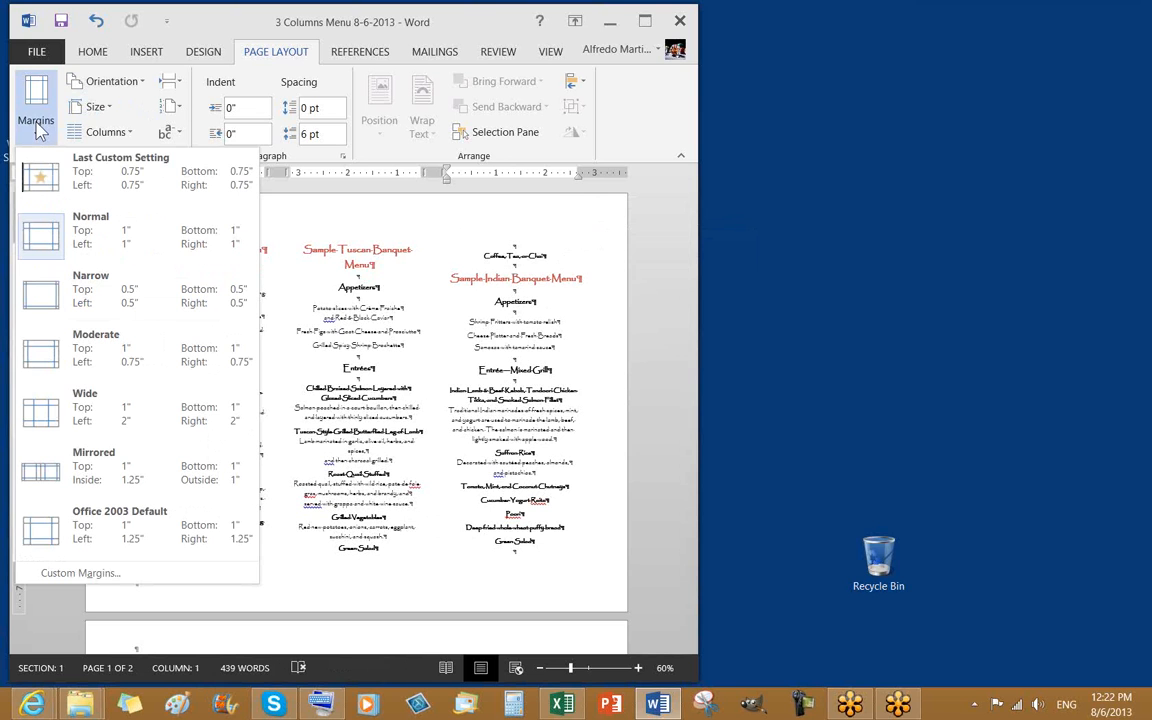
{"action": "left_click", "coordinate": [50, 178]}
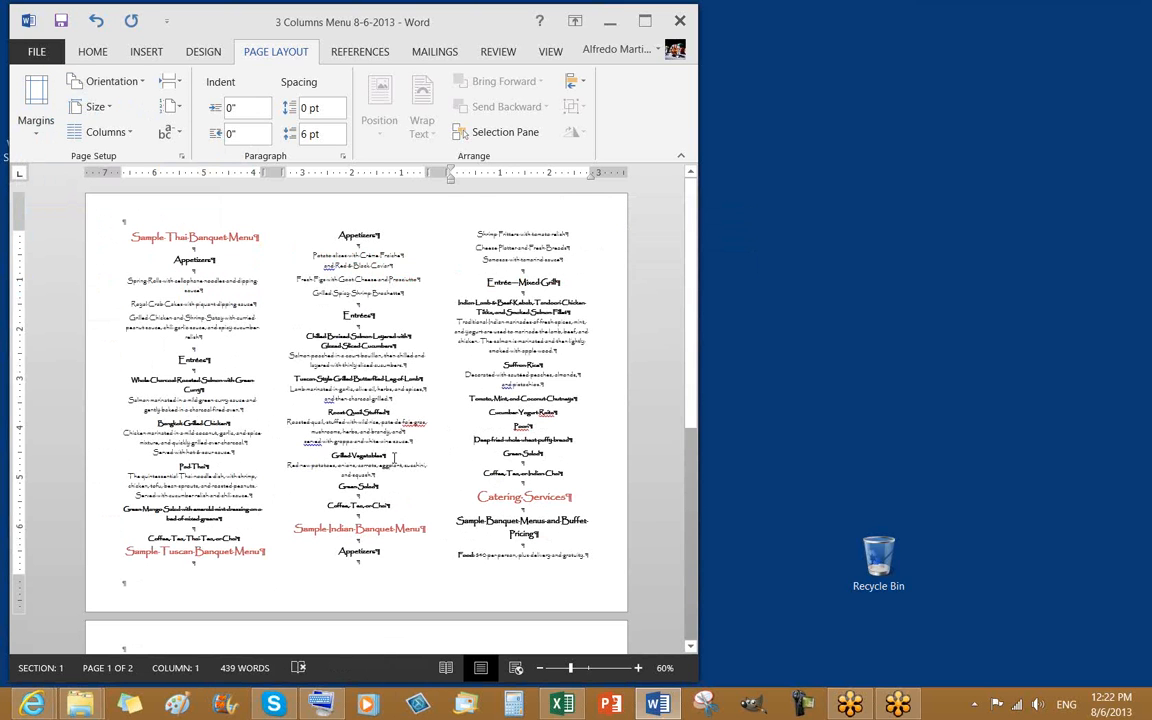
{"action": "scroll", "coordinate": [407, 479], "scroll_direction": "down", "scroll_amount": 2}
{"action": "scroll", "coordinate": [407, 479], "scroll_direction": "down", "scroll_amount": 6}
{"action": "scroll", "coordinate": [432, 522], "scroll_direction": "up", "scroll_amount": 7}
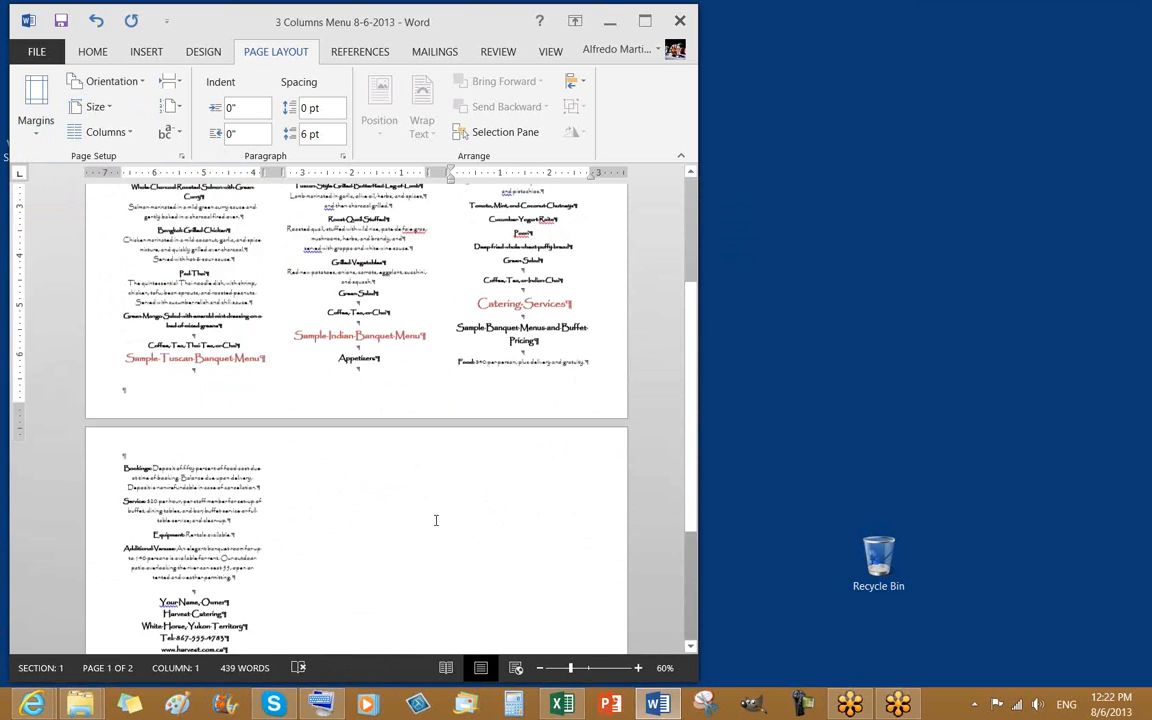
{"action": "scroll", "coordinate": [437, 516], "scroll_direction": "up", "scroll_amount": 2}
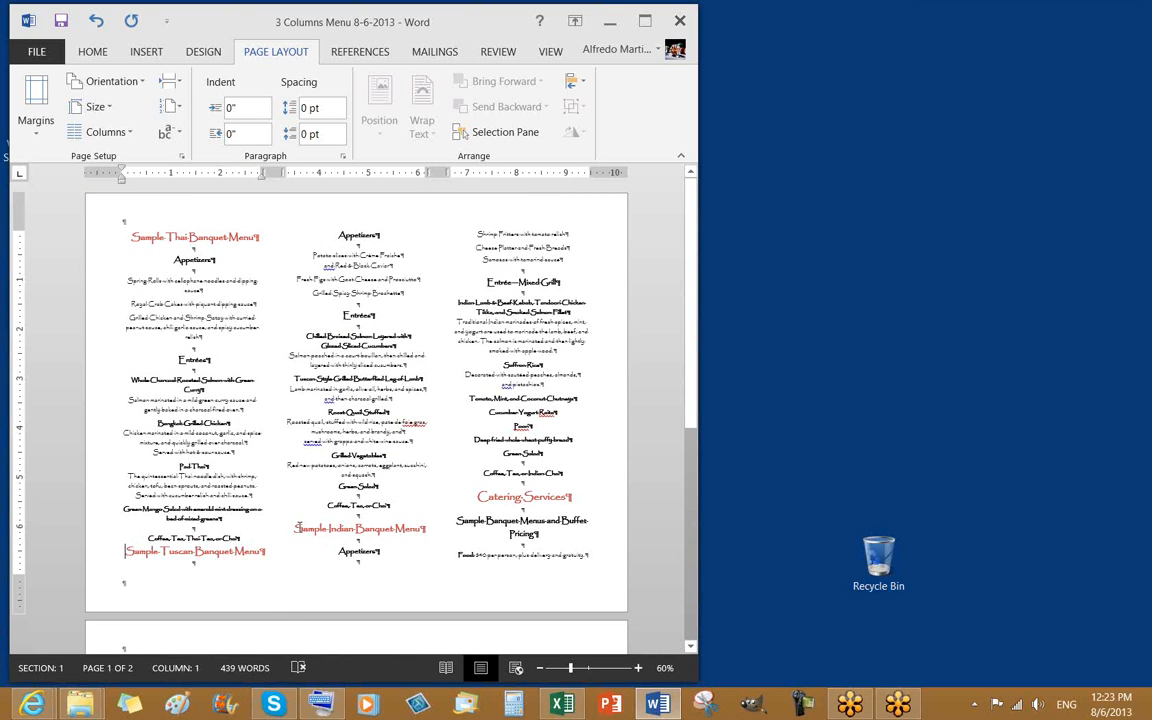
Step: Insert column breaks before the Tuscan and Indian menu headings and a page break before the Catering Services heading
{"action": "left_click", "coordinate": [291, 528]}
{"action": "left_click", "coordinate": [127, 551]}
{"action": "left_click", "coordinate": [170, 82]}
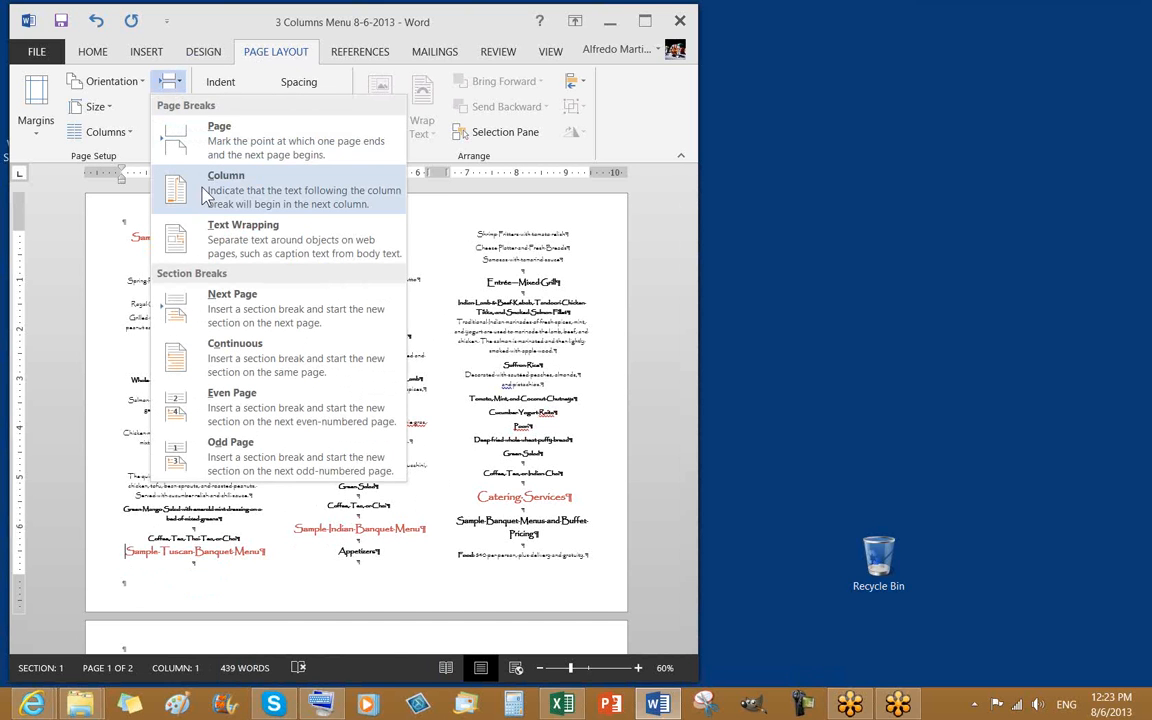
{"action": "left_click", "coordinate": [240, 205]}
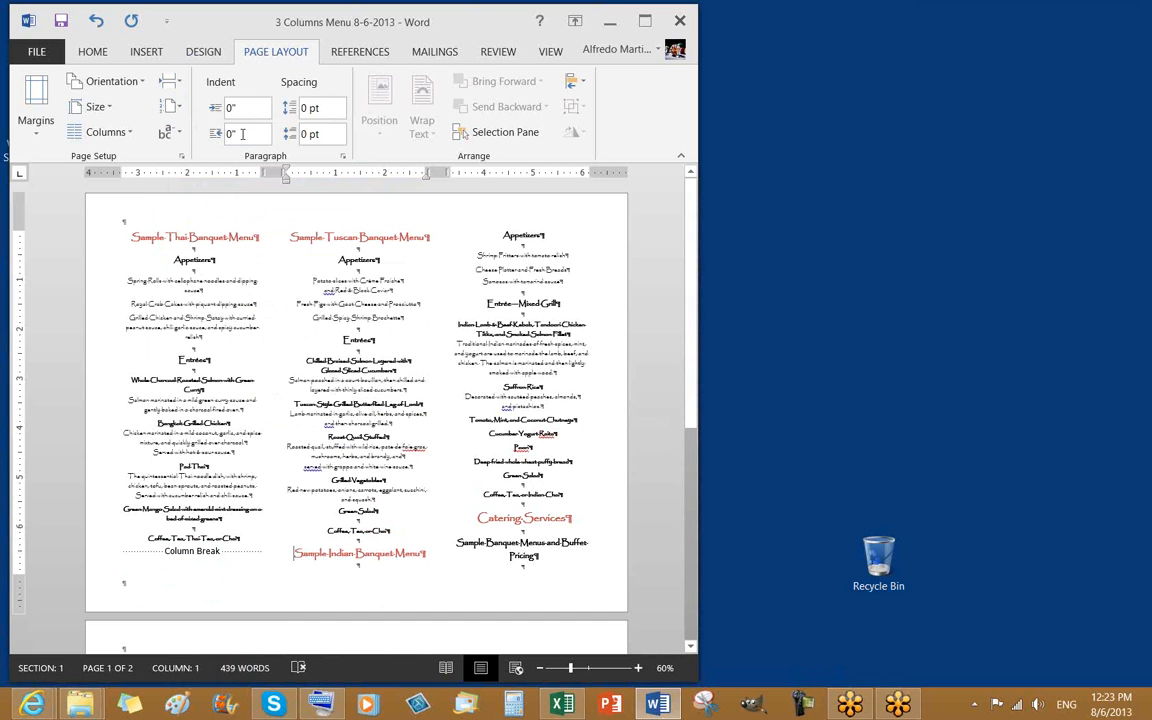
{"action": "left_click", "coordinate": [168, 81]}
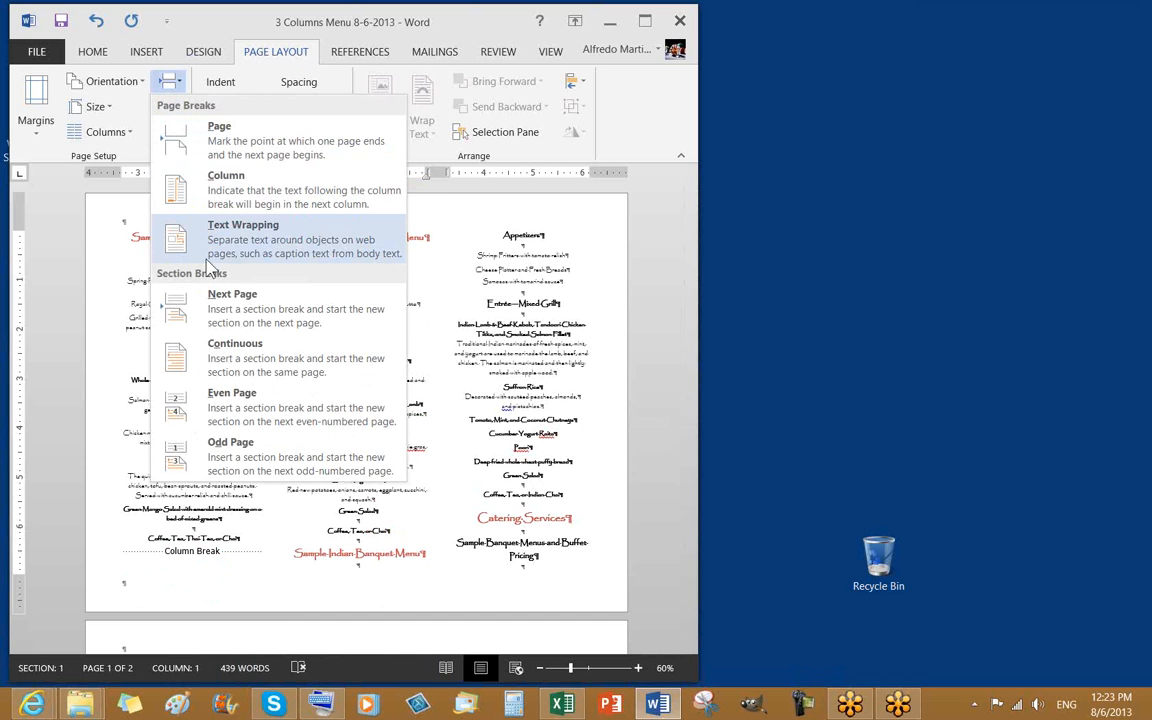
{"action": "left_click", "coordinate": [249, 204]}
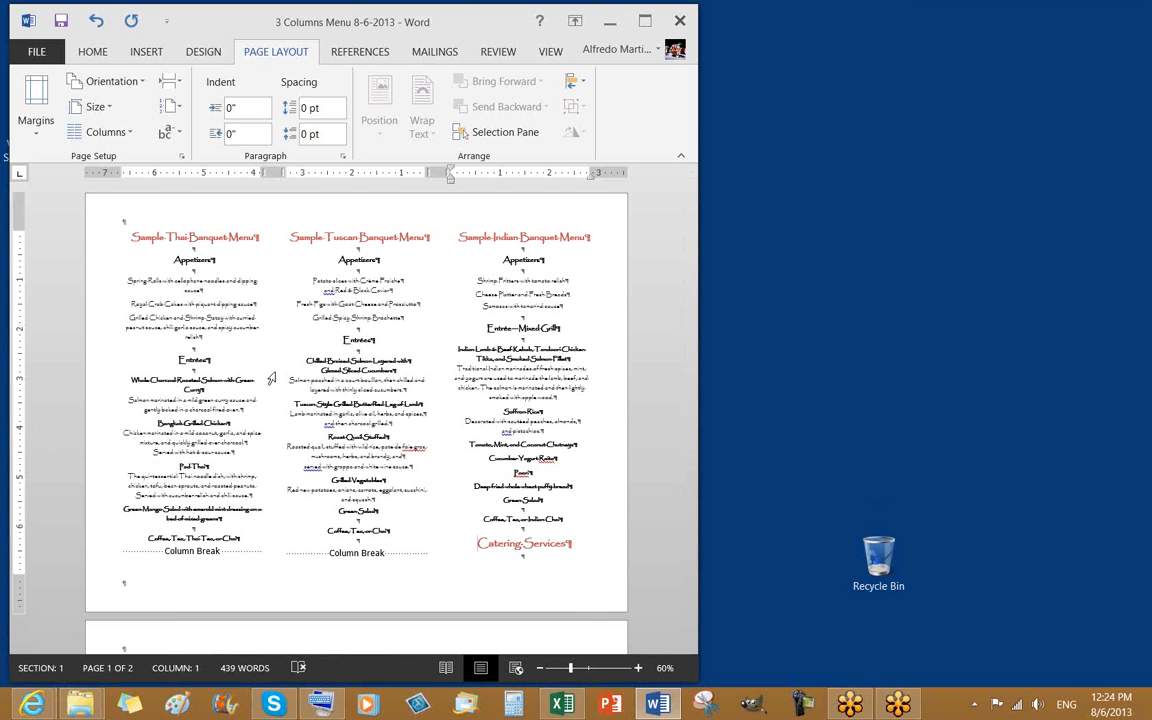
{"action": "key", "text": "ctrl+Return"}
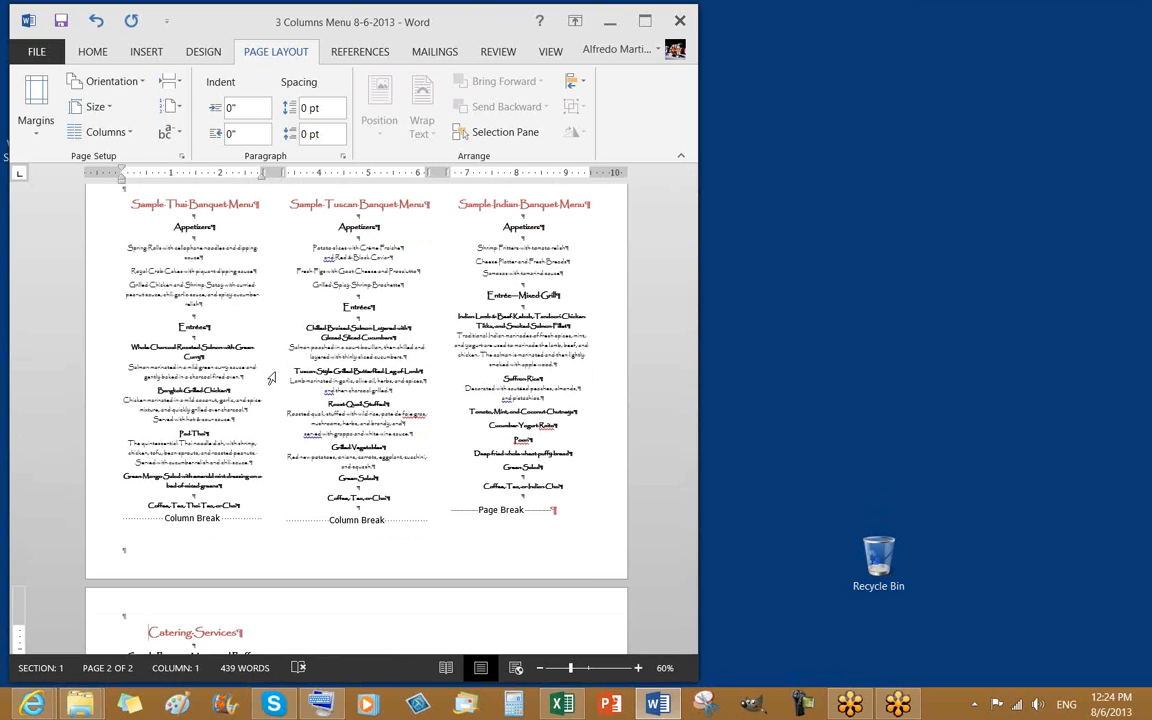
{"action": "scroll", "coordinate": [275, 370], "scroll_direction": "up", "scroll_amount": 1}
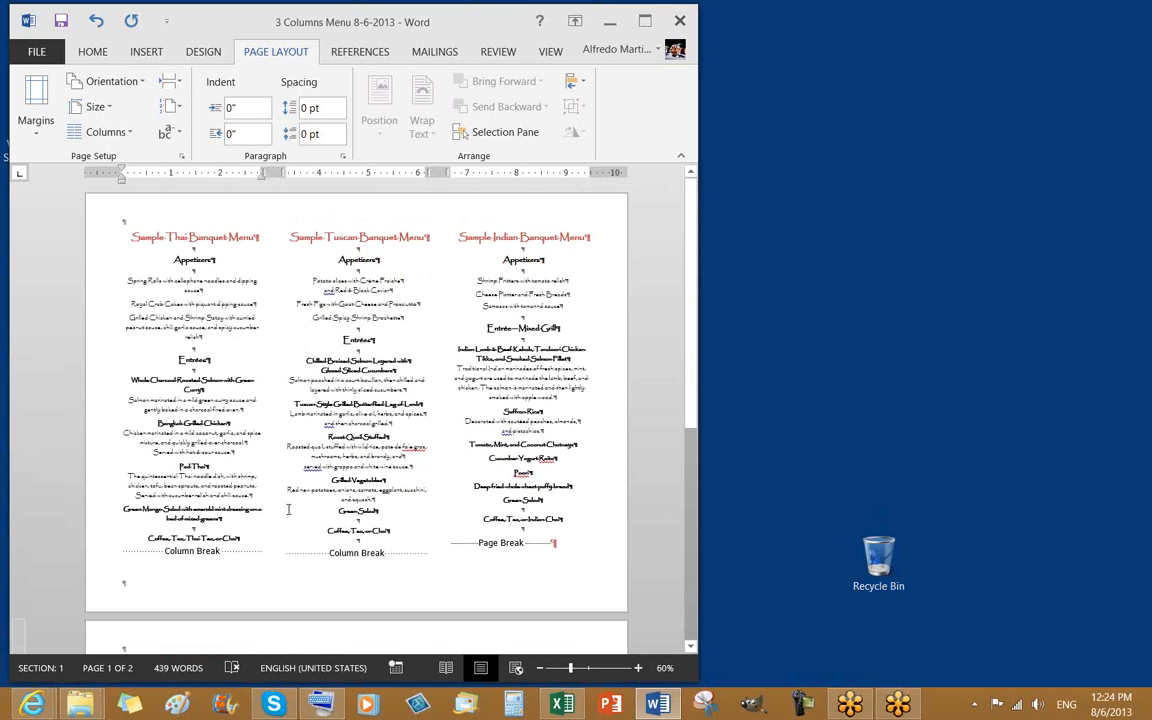
Step: Hide the formatting marks and check the finished layout on both pages
{"action": "left_click", "coordinate": [92, 52]}
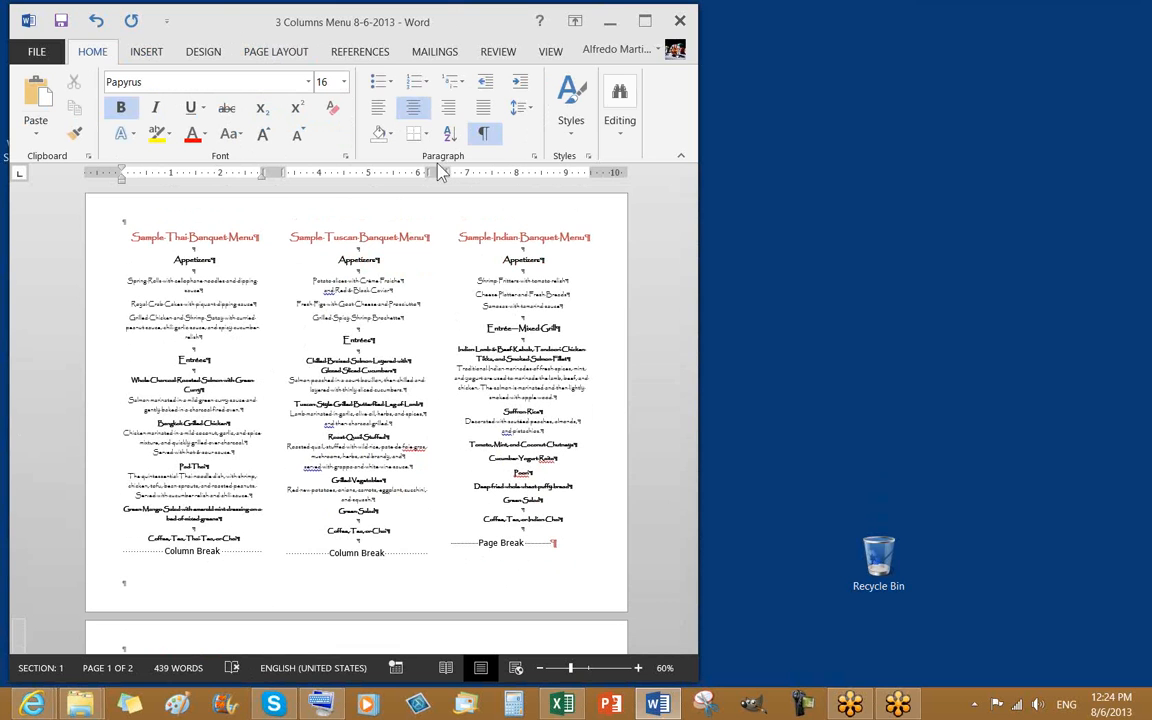
{"action": "left_click", "coordinate": [483, 133]}
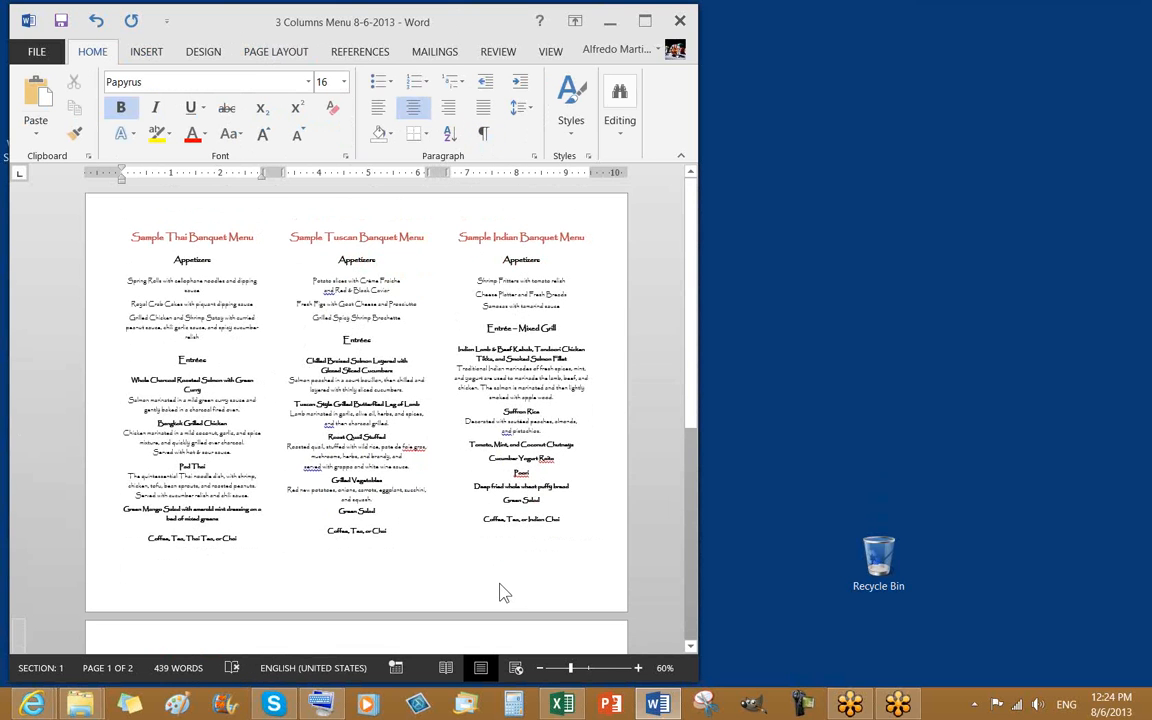
{"action": "scroll", "coordinate": [496, 586], "scroll_direction": "down", "scroll_amount": 3}
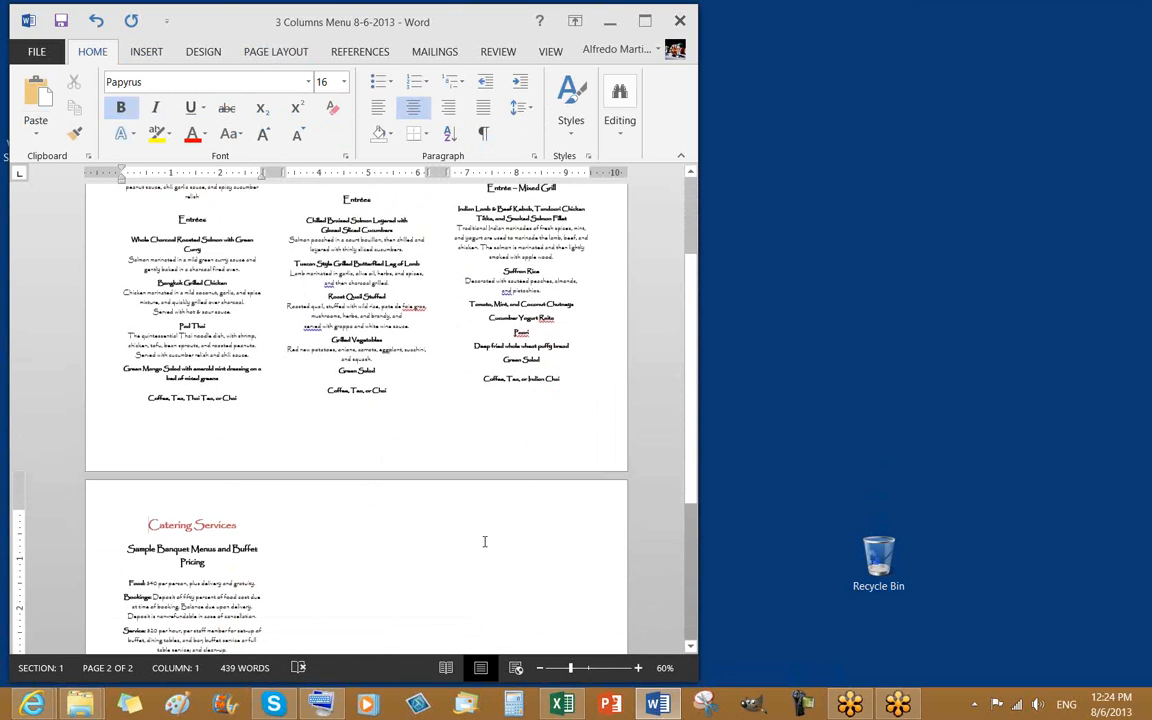
{"action": "scroll", "coordinate": [484, 541], "scroll_direction": "down", "scroll_amount": 4}
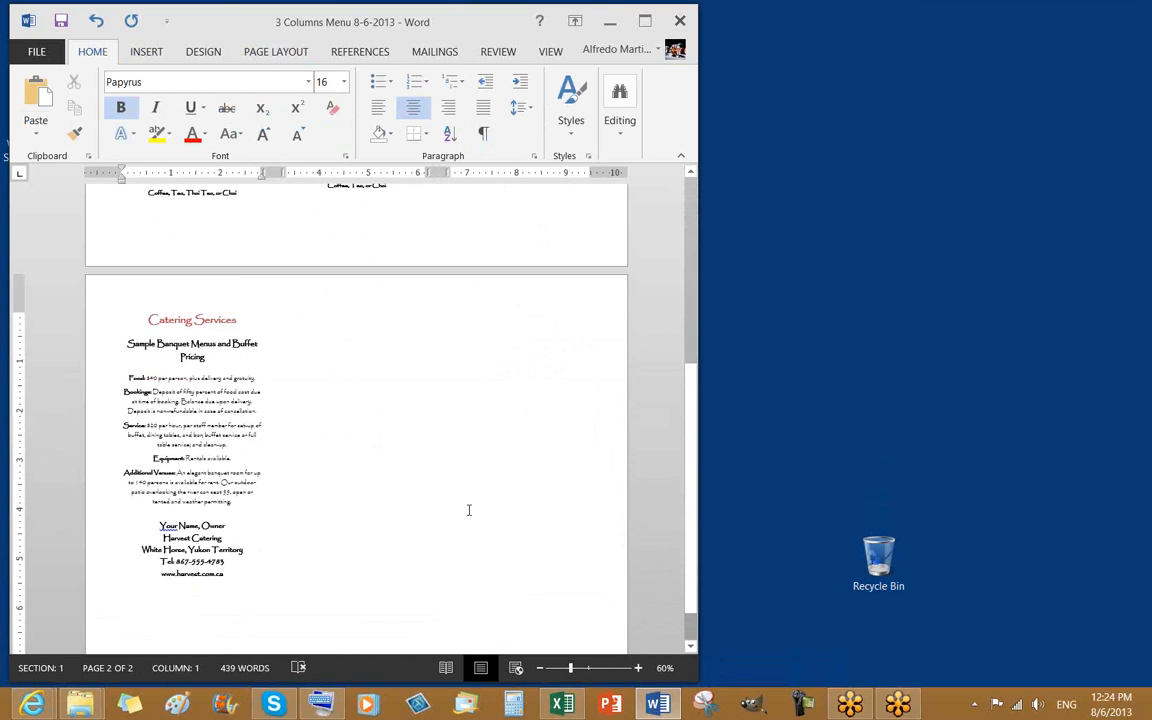
Step: Check the layout of both pages and save the document
{"action": "scroll", "coordinate": [468, 510], "scroll_direction": "down", "scroll_amount": 1}
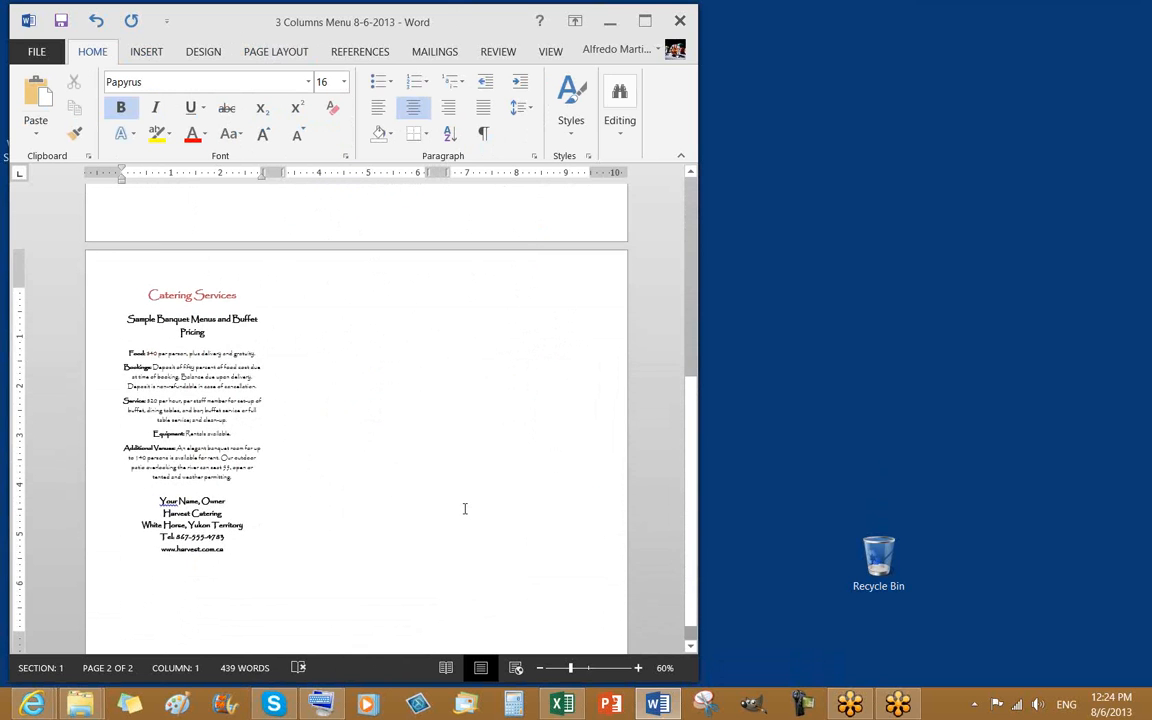
{"action": "scroll", "coordinate": [465, 508], "scroll_direction": "down", "scroll_amount": 1}
{"action": "scroll", "coordinate": [467, 510], "scroll_direction": "up", "scroll_amount": 6}
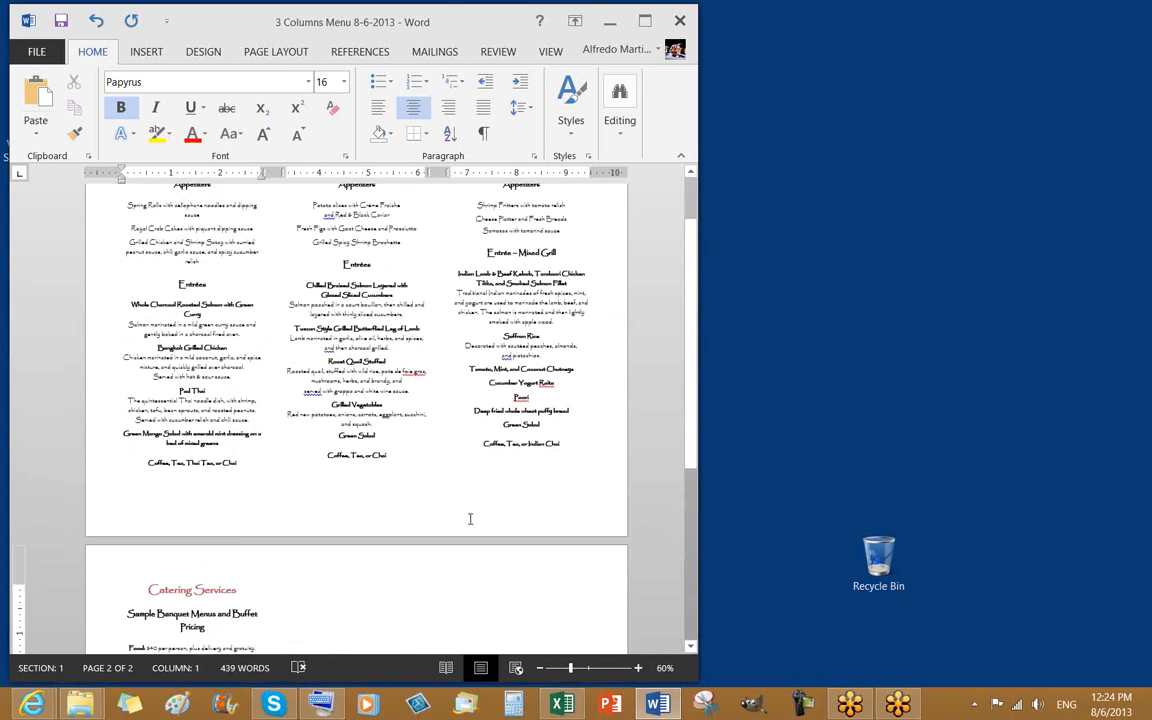
{"action": "scroll", "coordinate": [470, 516], "scroll_direction": "up", "scroll_amount": 2}
{"action": "left_click", "coordinate": [61, 21]}
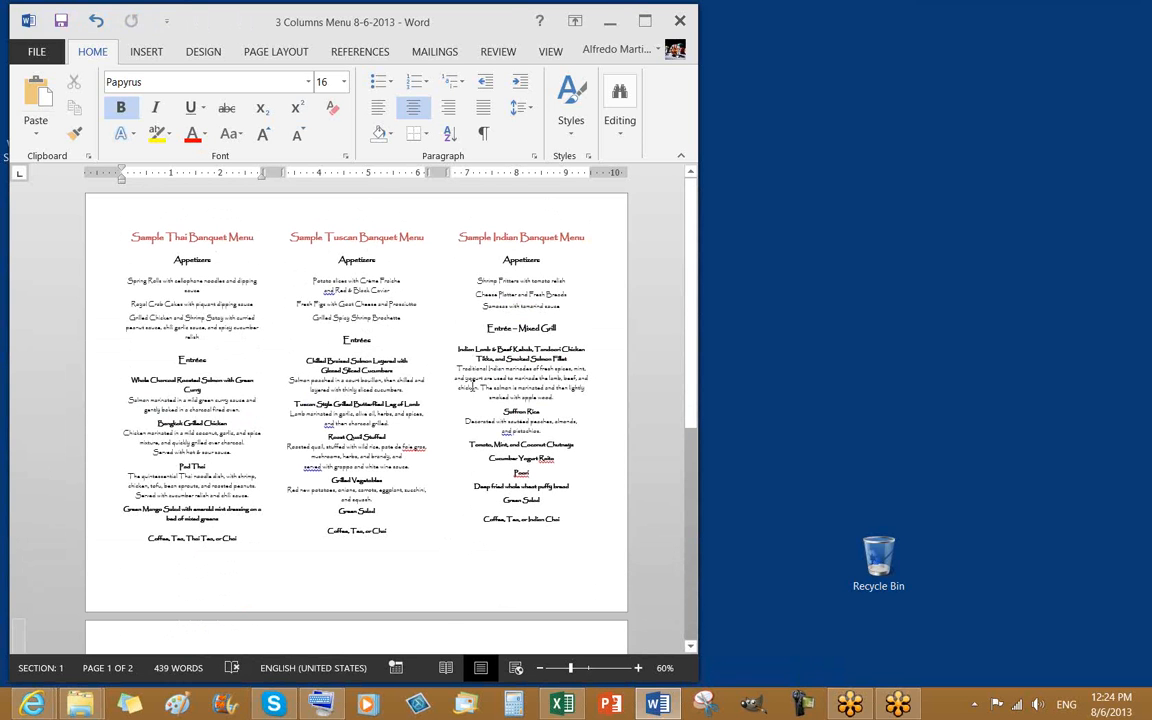
Step: Insert a column break before the owner's contact block on page two
{"action": "scroll", "coordinate": [452, 457], "scroll_direction": "down", "scroll_amount": 5}
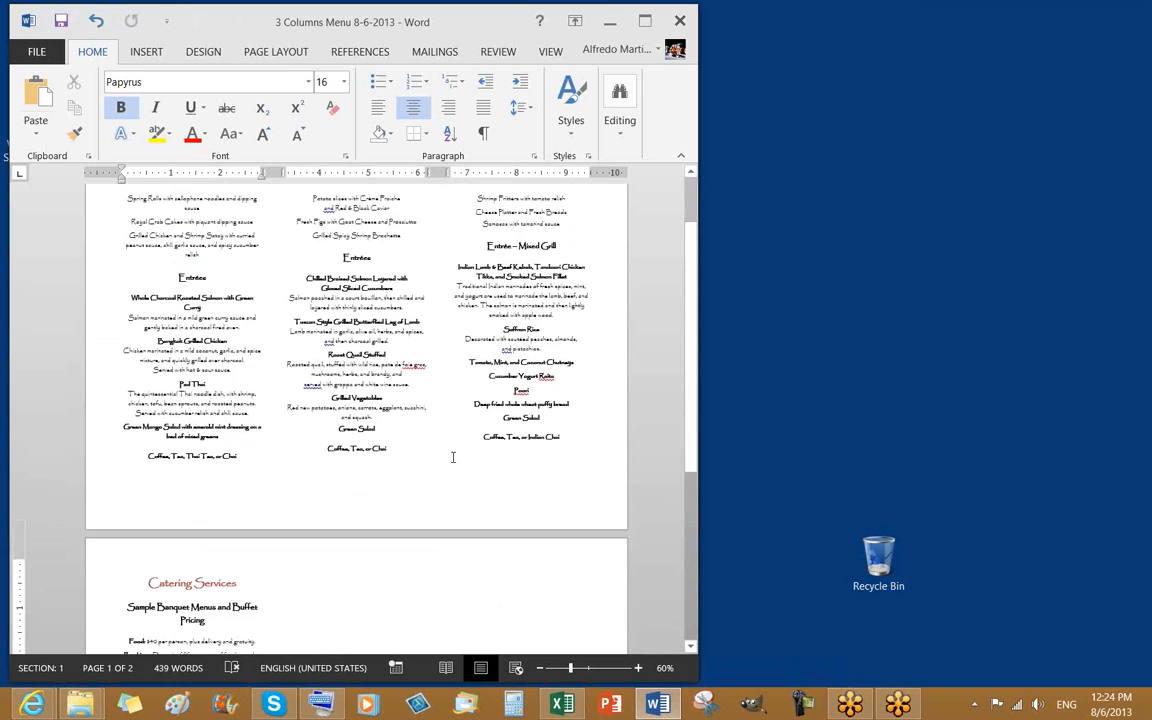
{"action": "scroll", "coordinate": [452, 457], "scroll_direction": "down", "scroll_amount": 2}
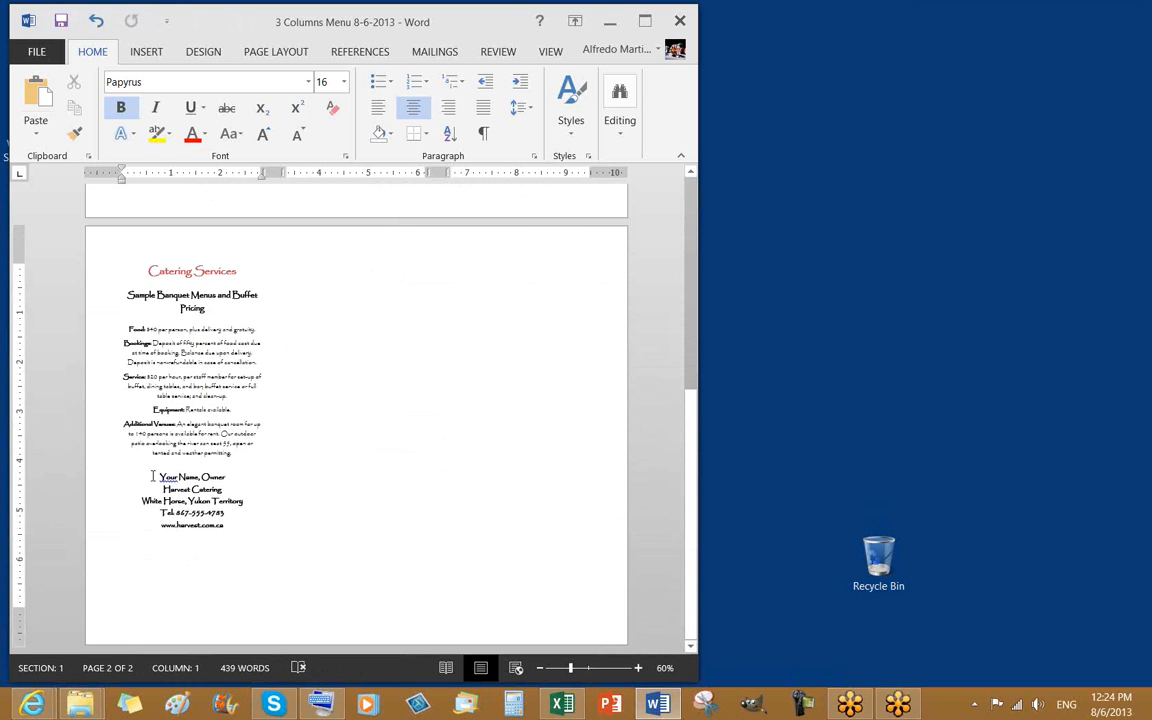
{"action": "left_click", "coordinate": [157, 477]}
{"action": "left_click", "coordinate": [150, 54]}
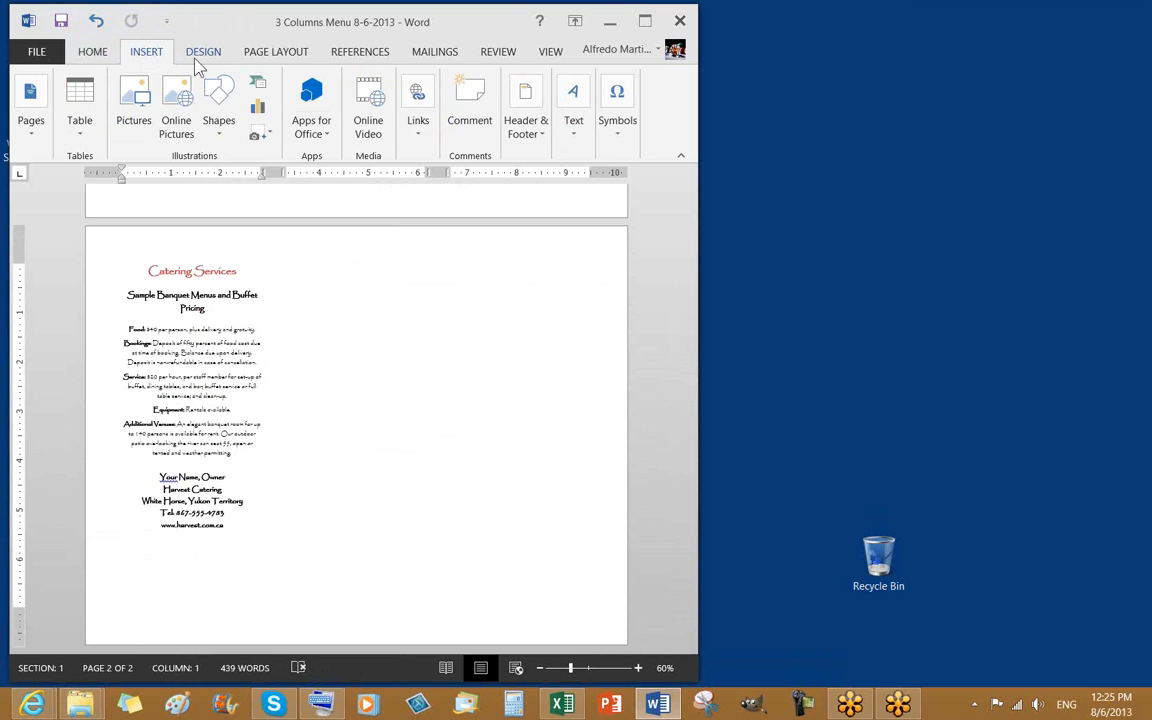
{"action": "left_click", "coordinate": [200, 56]}
{"action": "left_click", "coordinate": [266, 56]}
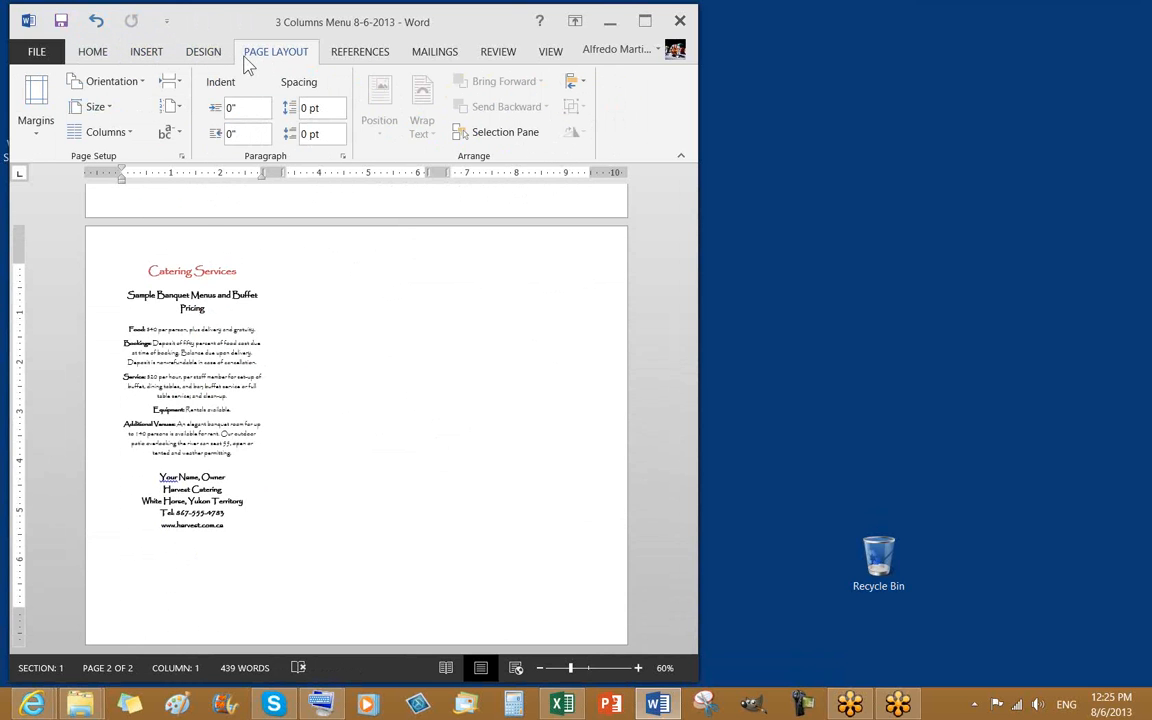
{"action": "left_click", "coordinate": [176, 84]}
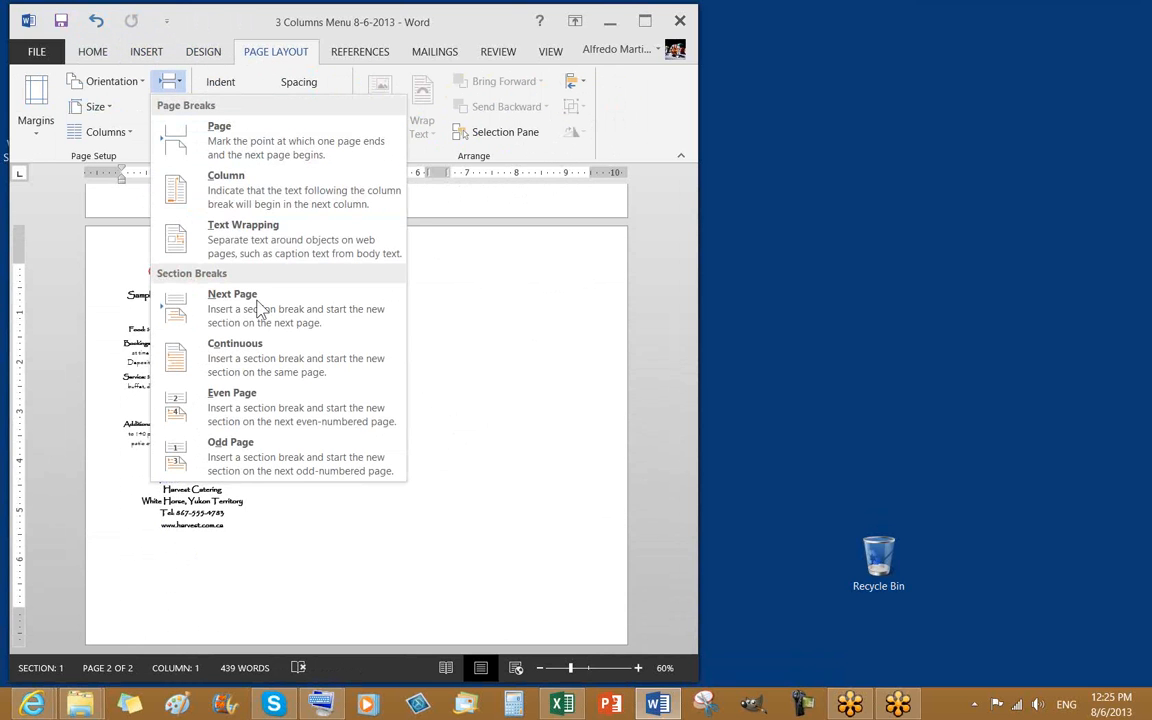
{"action": "left_click", "coordinate": [237, 200]}
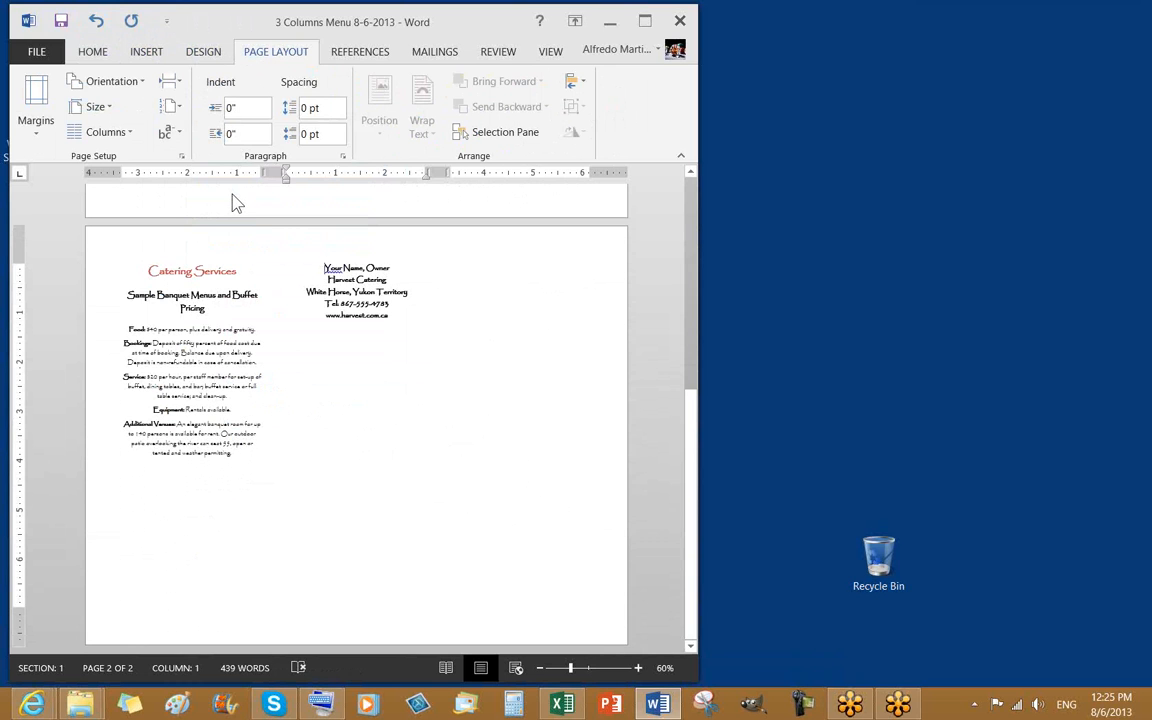
Step: Show the formatting marks and save the document
{"action": "left_click", "coordinate": [93, 53]}
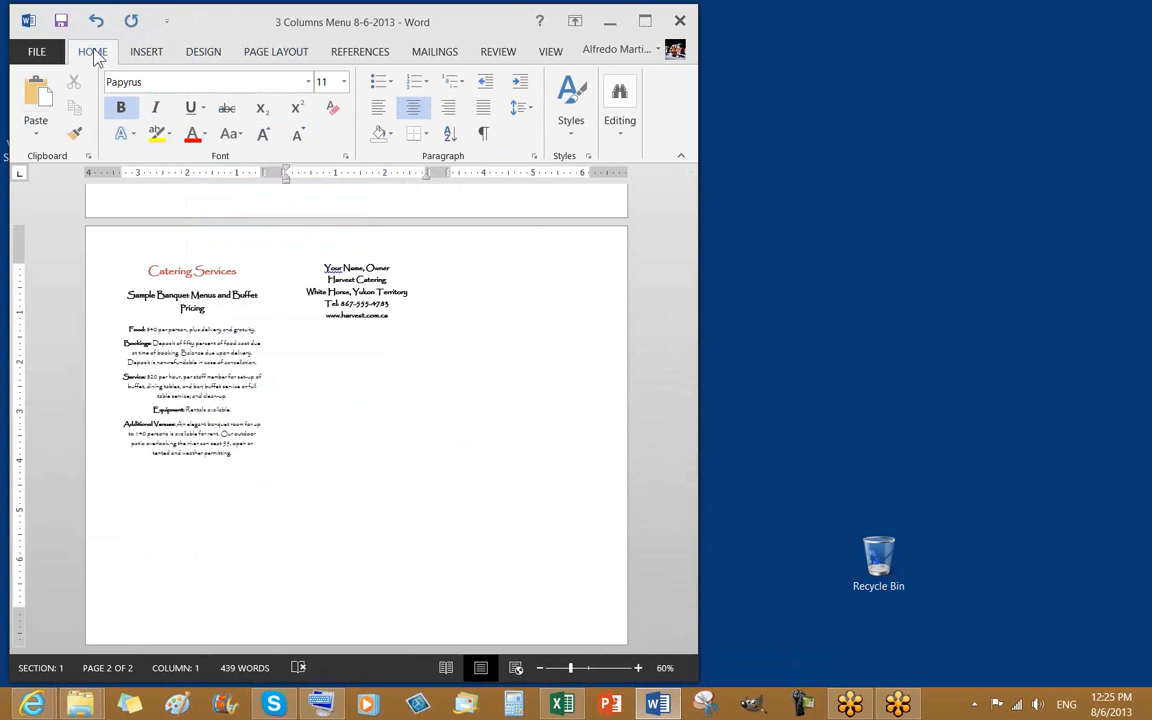
{"action": "left_click", "coordinate": [484, 139]}
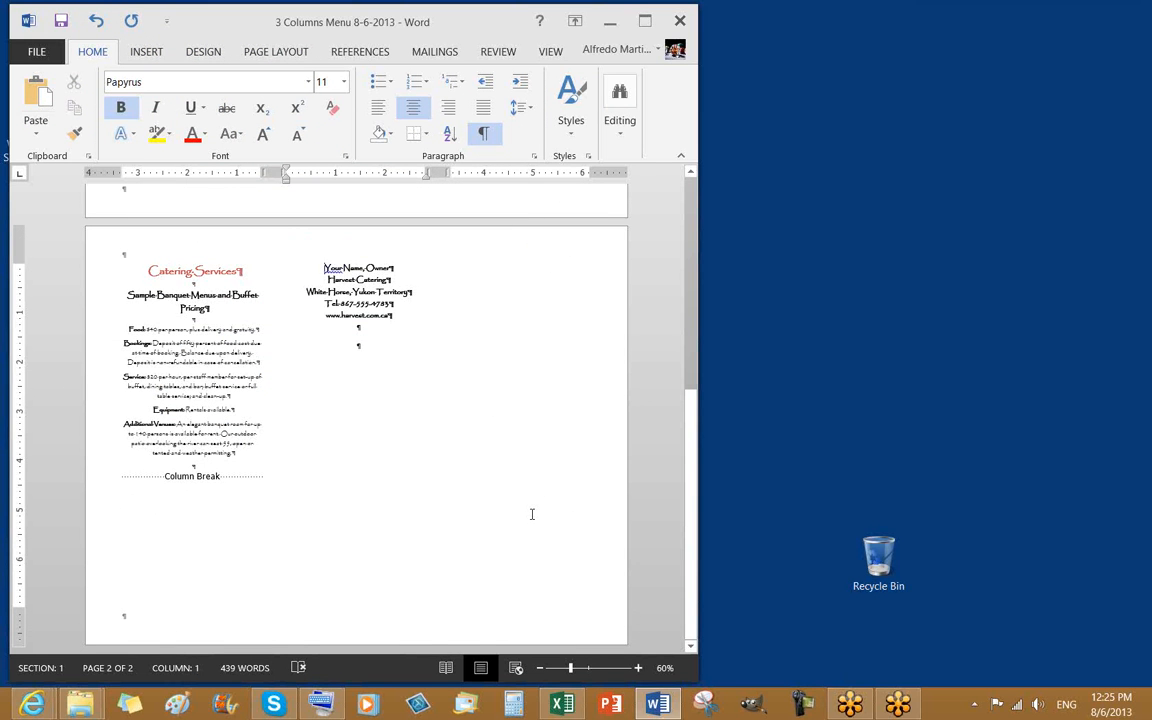
{"action": "left_click", "coordinate": [61, 20]}
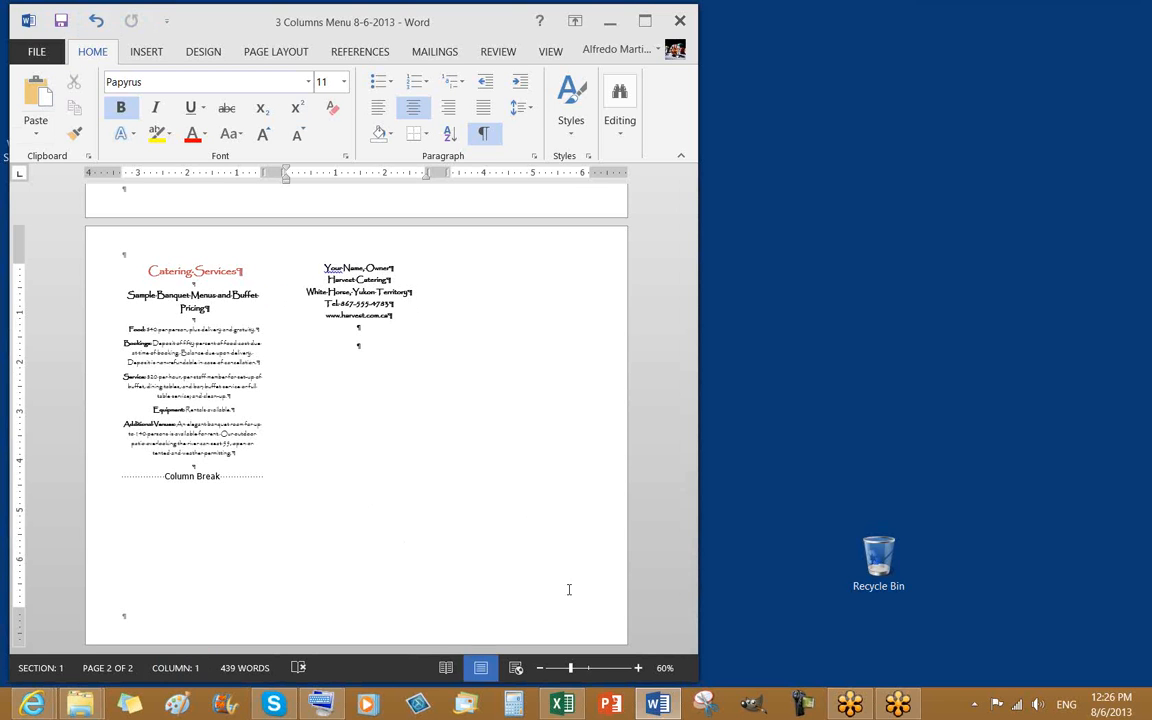
{"action": "left_click", "coordinate": [420, 316]}
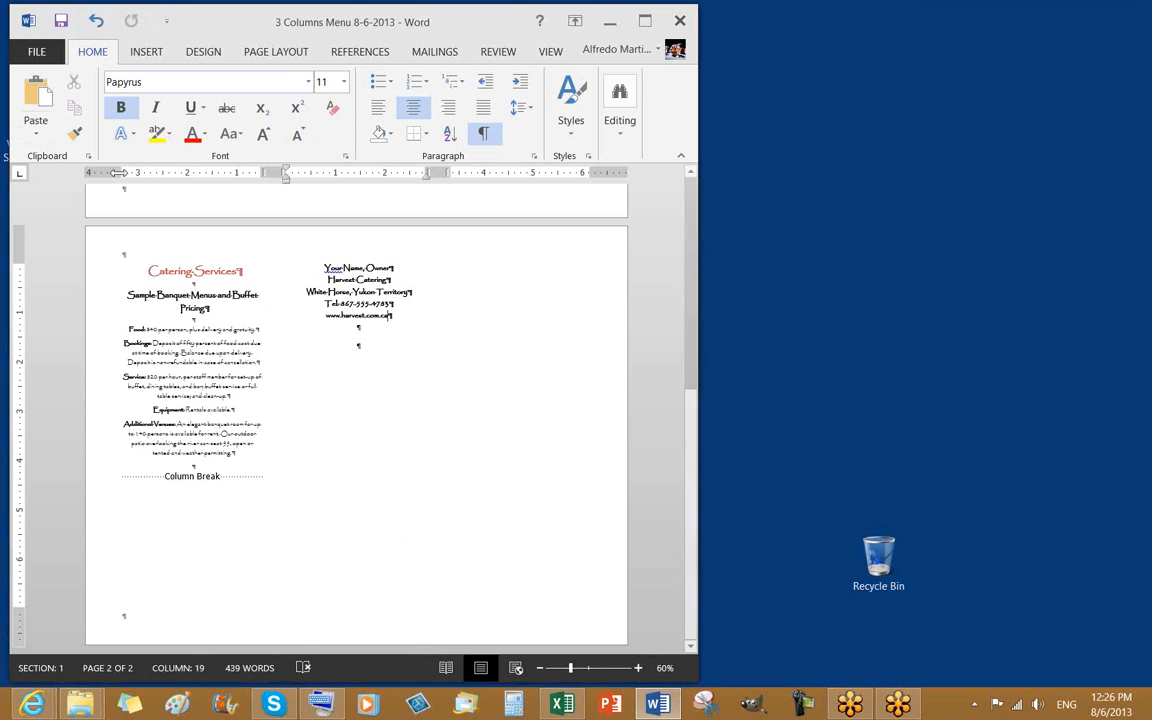
{"action": "left_click", "coordinate": [18, 177]}
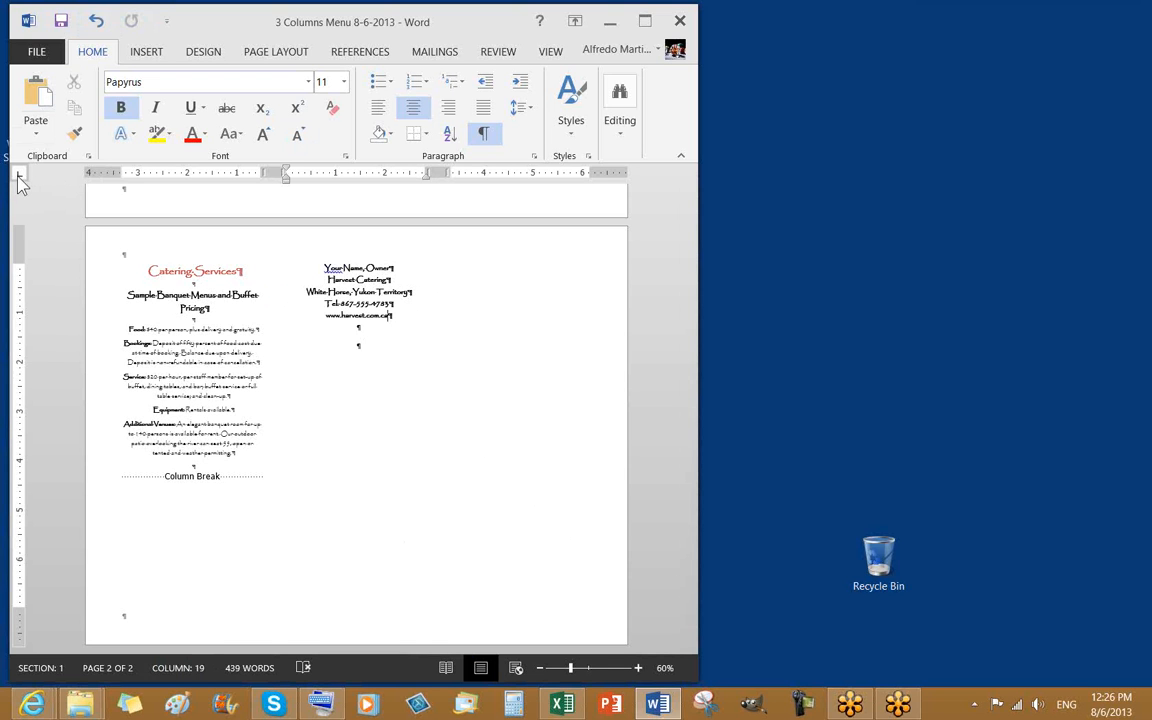
{"action": "left_click", "coordinate": [18, 177]}
{"action": "left_click", "coordinate": [19, 175]}
{"action": "left_click", "coordinate": [19, 174]}
{"action": "left_click", "coordinate": [20, 176]}
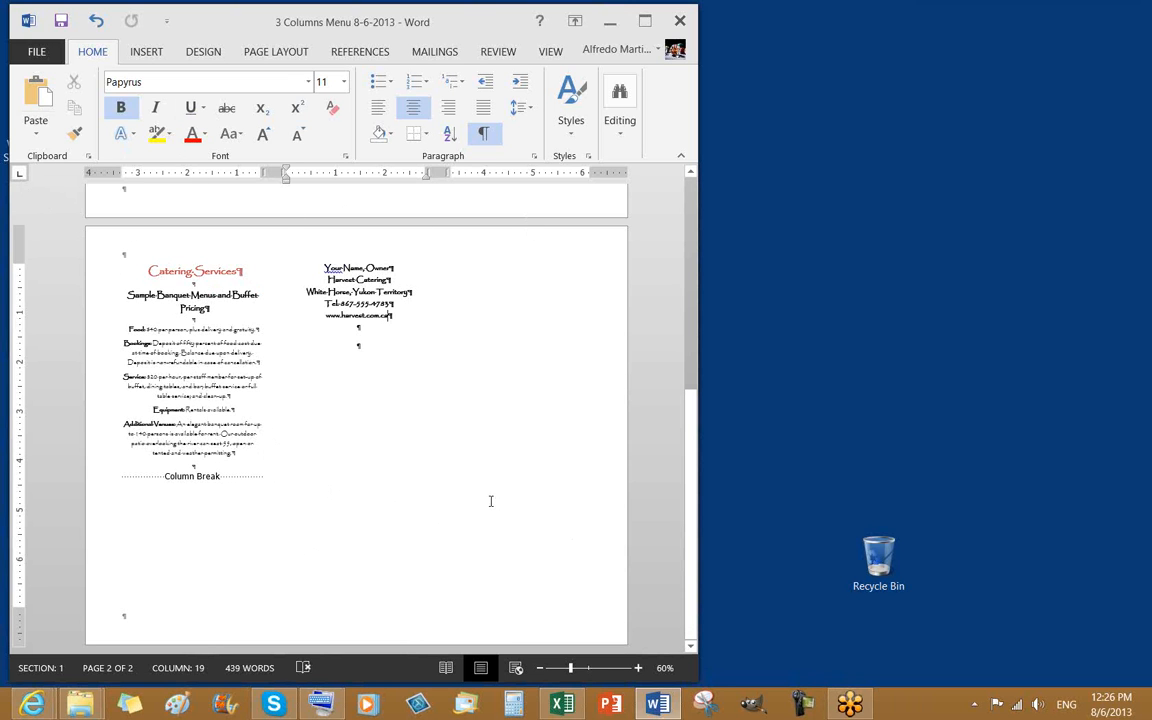
{"action": "left_click", "coordinate": [244, 451]}
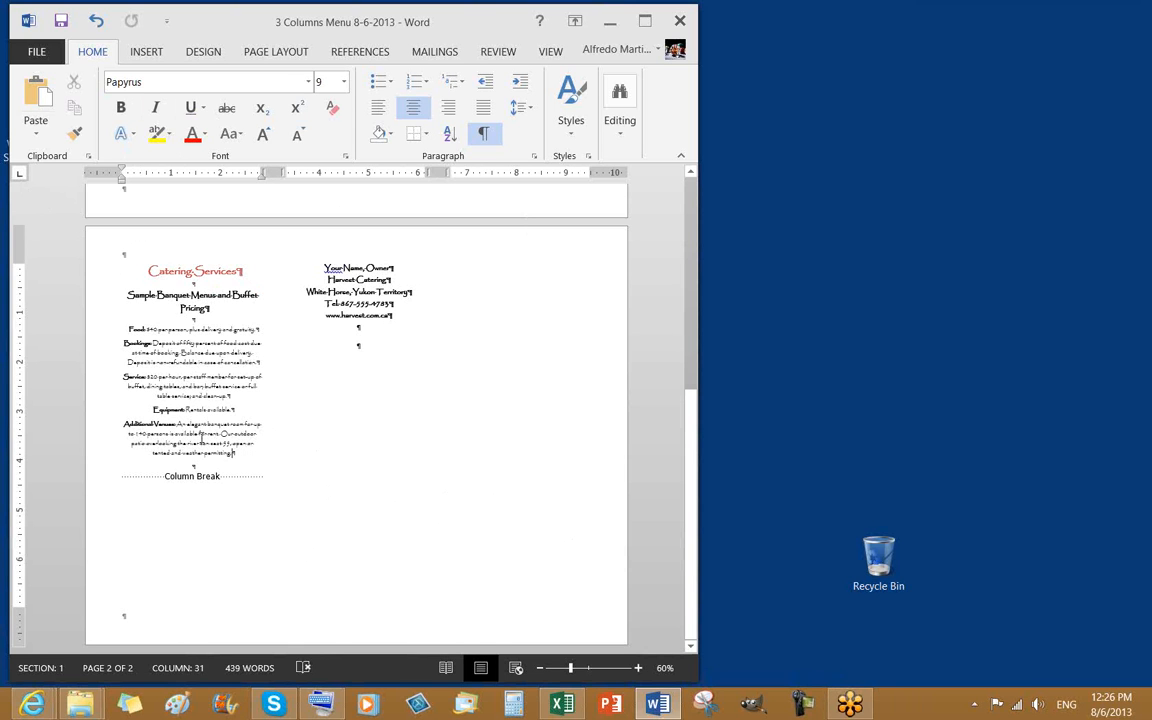
{"action": "left_click", "coordinate": [366, 347]}
{"action": "left_click", "coordinate": [482, 136]}
{"action": "left_click", "coordinate": [482, 136]}
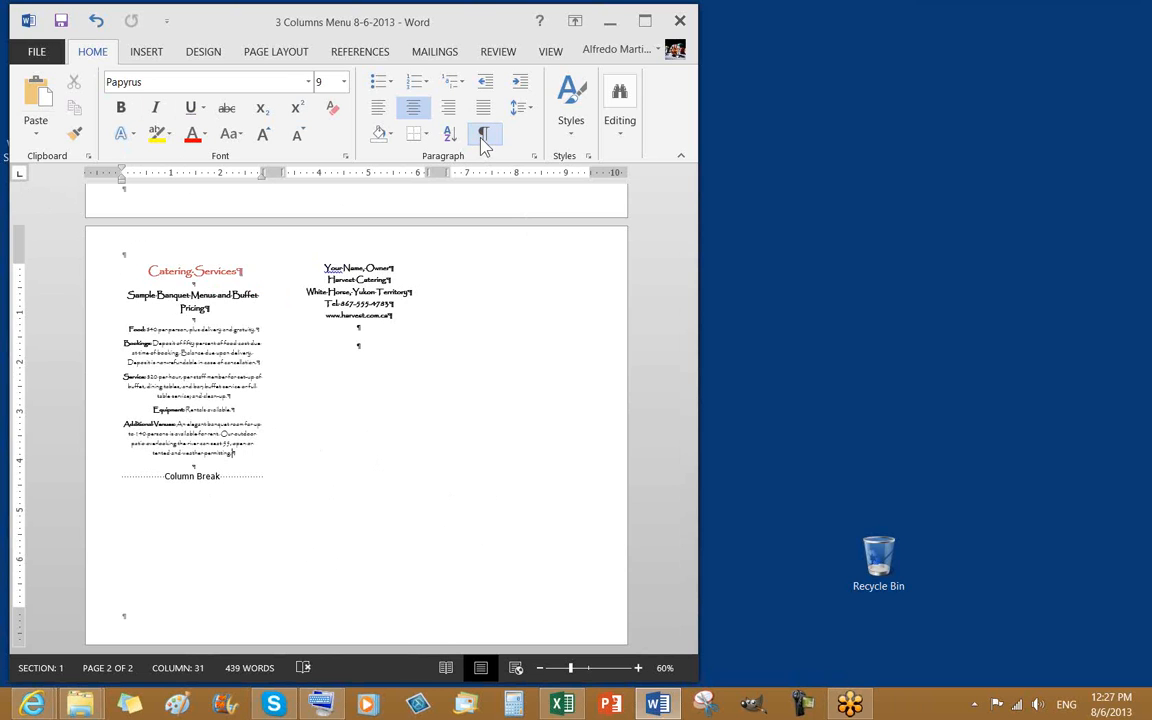
Step: Insert a run of spaces in the last empty paragraph below the contact block and delete them again
{"action": "left_click", "coordinate": [370, 352]}
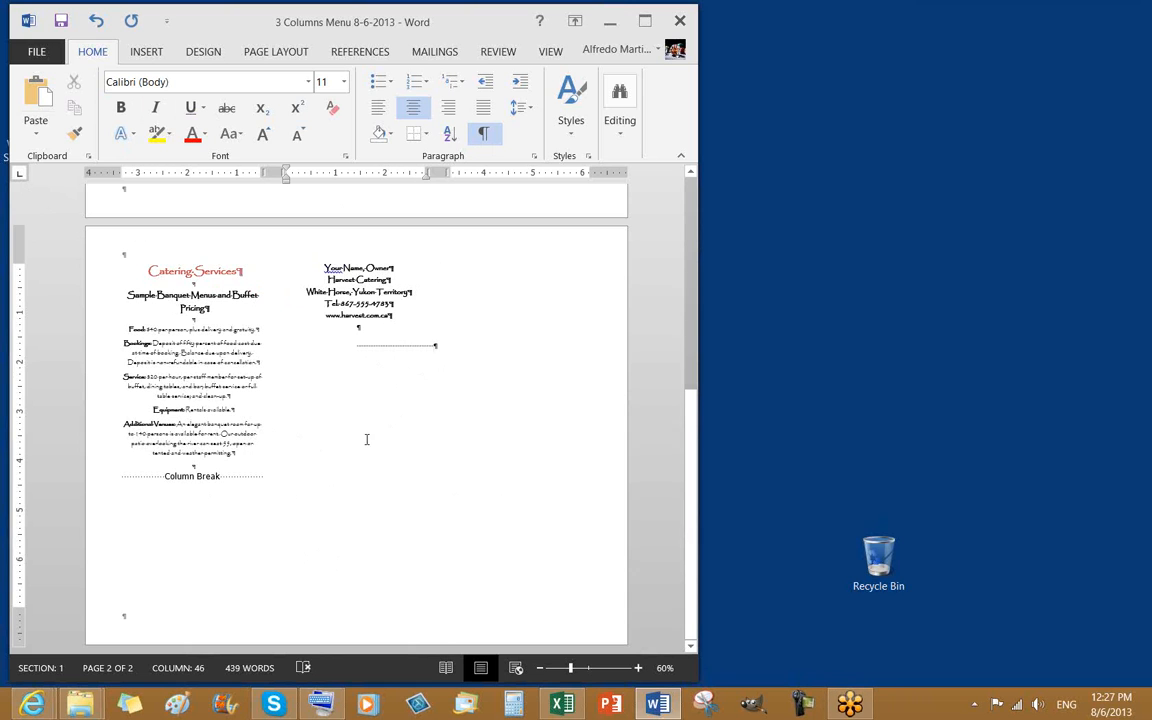
{"action": "key", "text": "BackSpace"}
{"action": "key", "text": "BackSpace"}
{"action": "key", "text": "BackSpace"}
{"action": "key", "text": "BackSpace"}
{"action": "key", "text": "BackSpace"}
{"action": "key", "text": "BackSpace"}
{"action": "key", "text": "BackSpace"}
{"action": "key", "text": "BackSpace"}
{"action": "key", "text": "BackSpace"}
{"action": "key", "text": "BackSpace"}
{"action": "key", "text": "BackSpace"}
{"action": "key", "text": "BackSpace"}
{"action": "key", "text": "BackSpace"}
{"action": "key", "text": "BackSpace"}
{"action": "key", "text": "BackSpace"}
{"action": "key", "text": "BackSpace"}
{"action": "key", "text": "BackSpace"}
{"action": "key", "text": "BackSpace"}
{"action": "key", "text": "BackSpace"}
{"action": "key", "text": "BackSpace"}
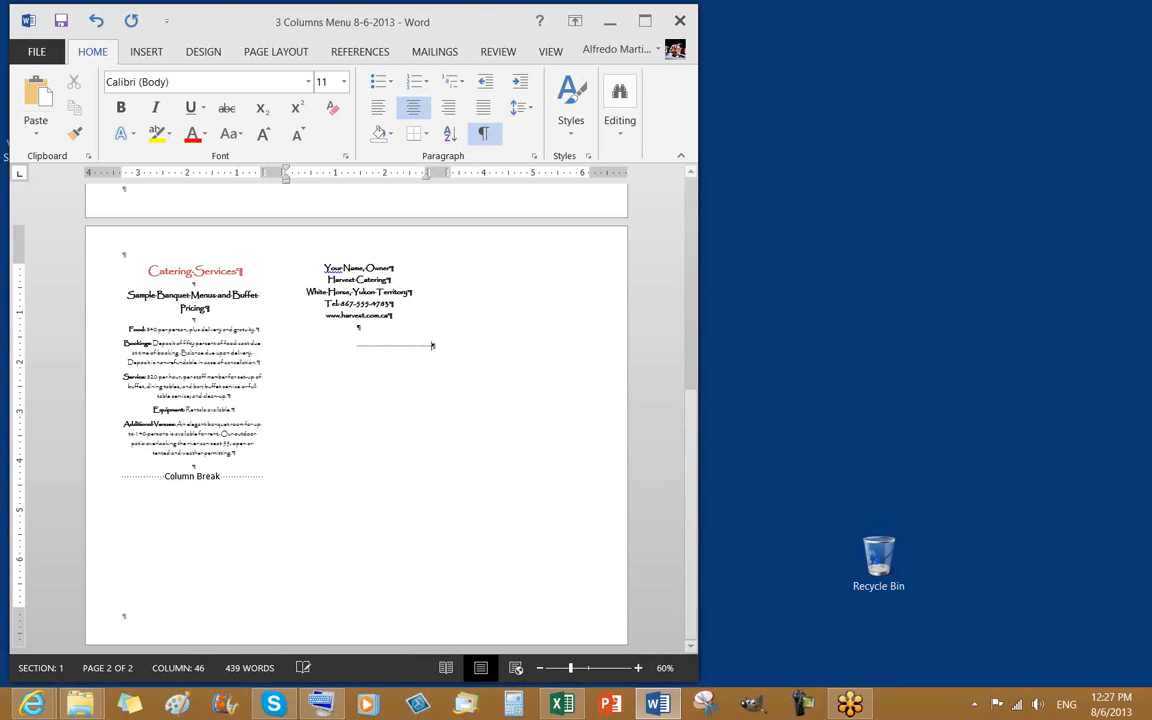
{"action": "key", "text": "BackSpace"}
{"action": "key", "text": "BackSpace"}
{"action": "key", "text": "BackSpace"}
{"action": "key", "text": "BackSpace"}
{"action": "key", "text": "BackSpace"}
{"action": "key", "text": "BackSpace"}
{"action": "key", "text": "BackSpace"}
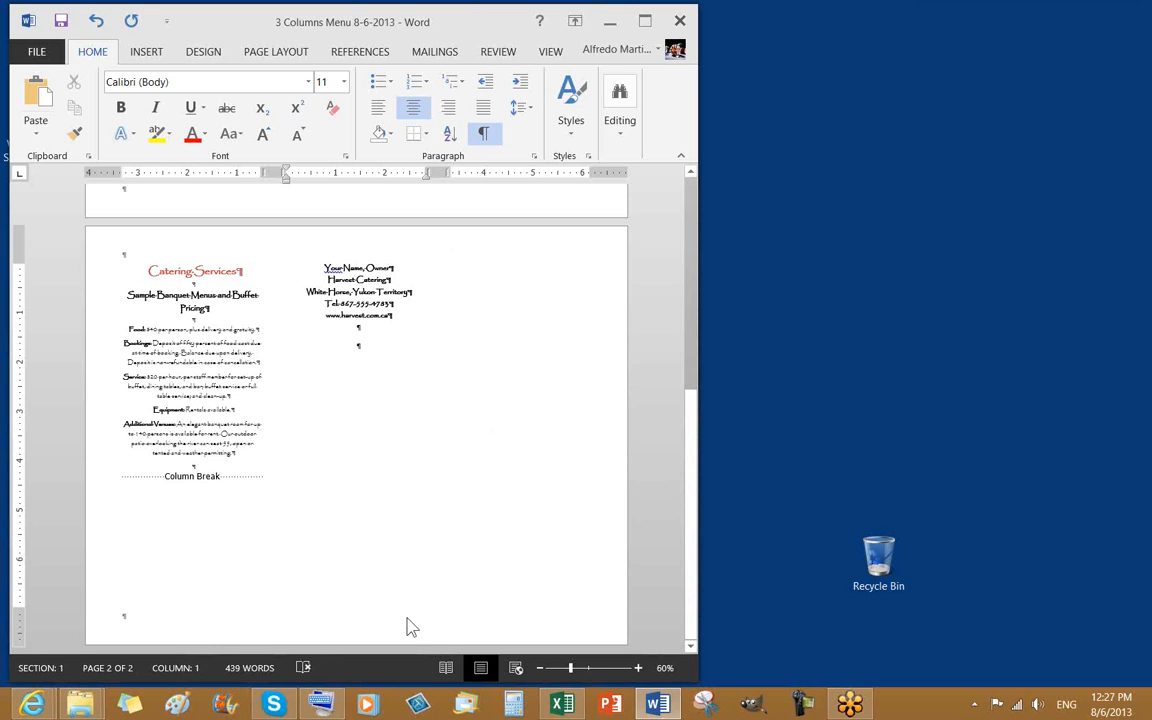
Step: Examine the column break, page break and paragraph marks on both pages
{"action": "left_click", "coordinate": [358, 328]}
{"action": "left_click", "coordinate": [263, 425]}
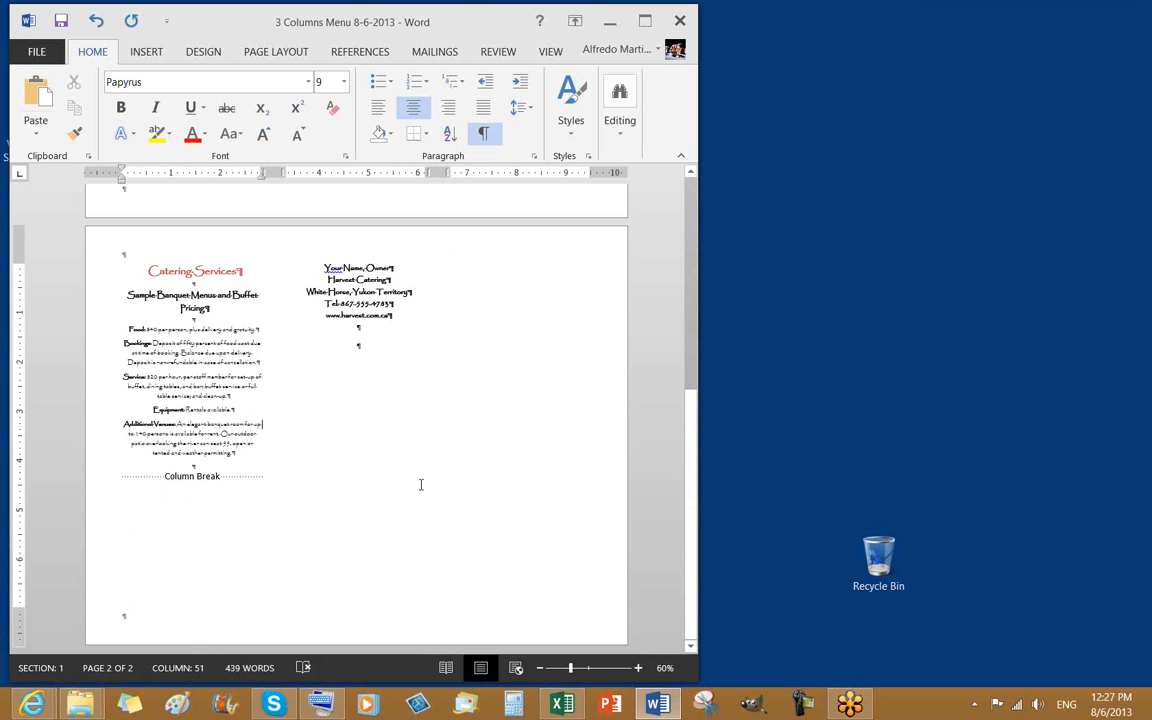
{"action": "scroll", "coordinate": [419, 481], "scroll_direction": "up", "scroll_amount": 2}
{"action": "scroll", "coordinate": [440, 488], "scroll_direction": "up", "scroll_amount": 2}
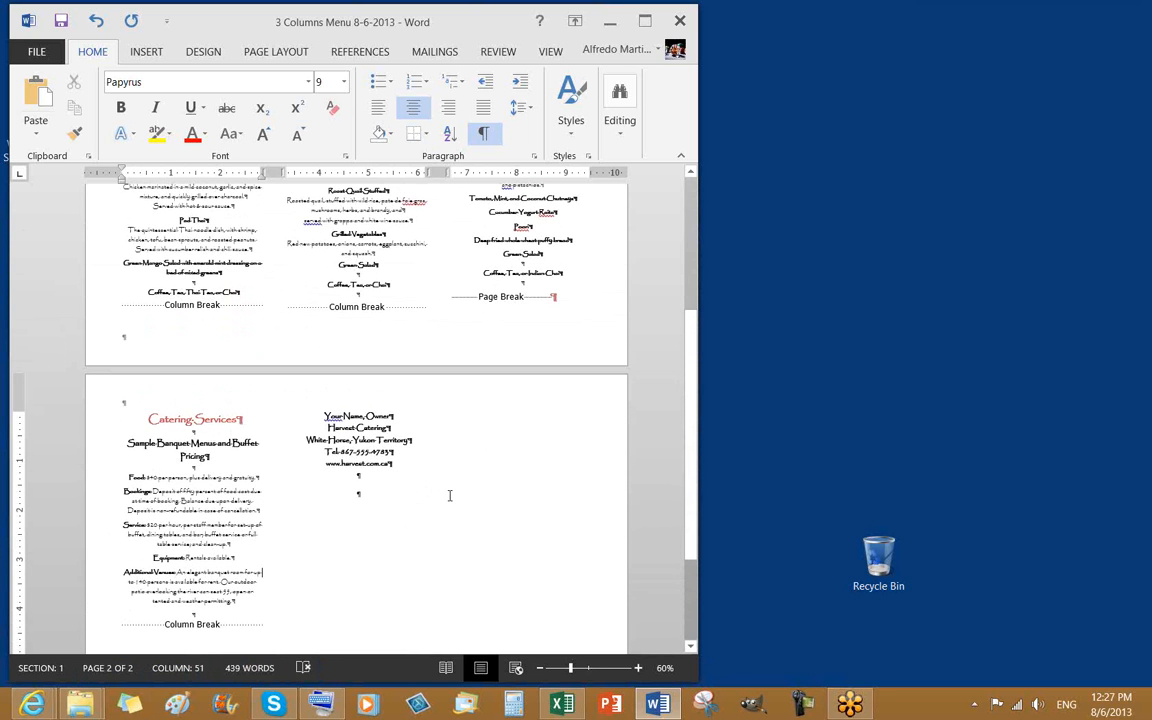
{"action": "scroll", "coordinate": [490, 503], "scroll_direction": "up", "scroll_amount": 6}
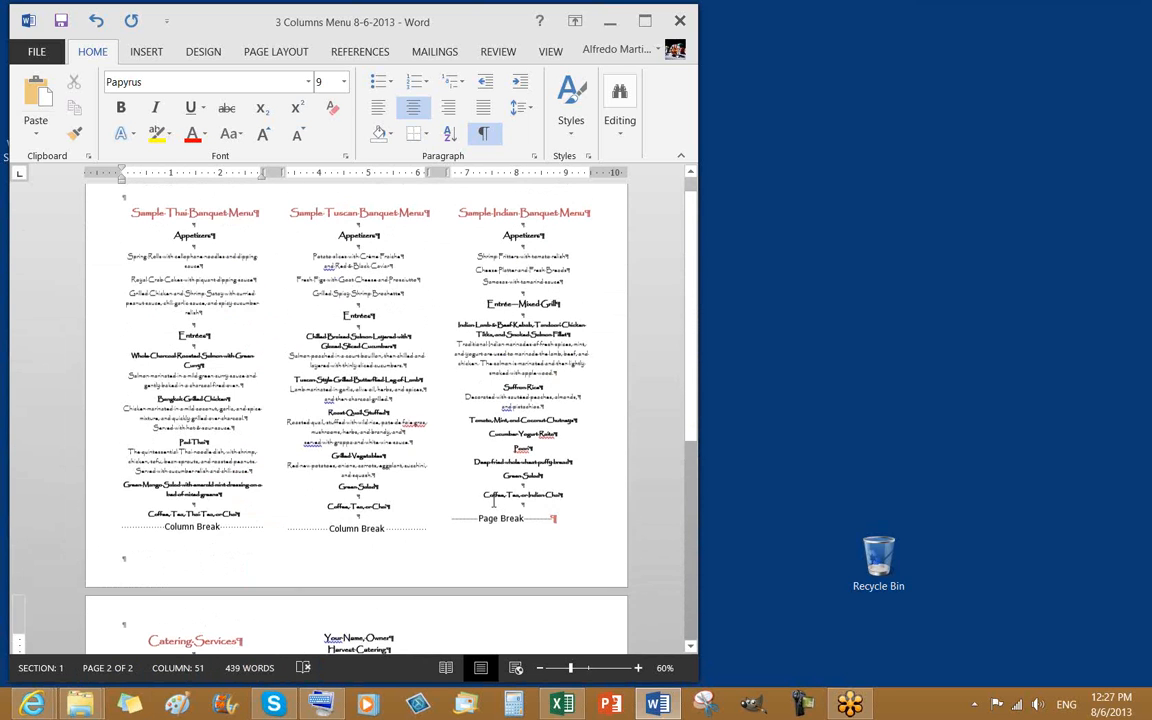
{"action": "scroll", "coordinate": [491, 503], "scroll_direction": "up", "scroll_amount": 1}
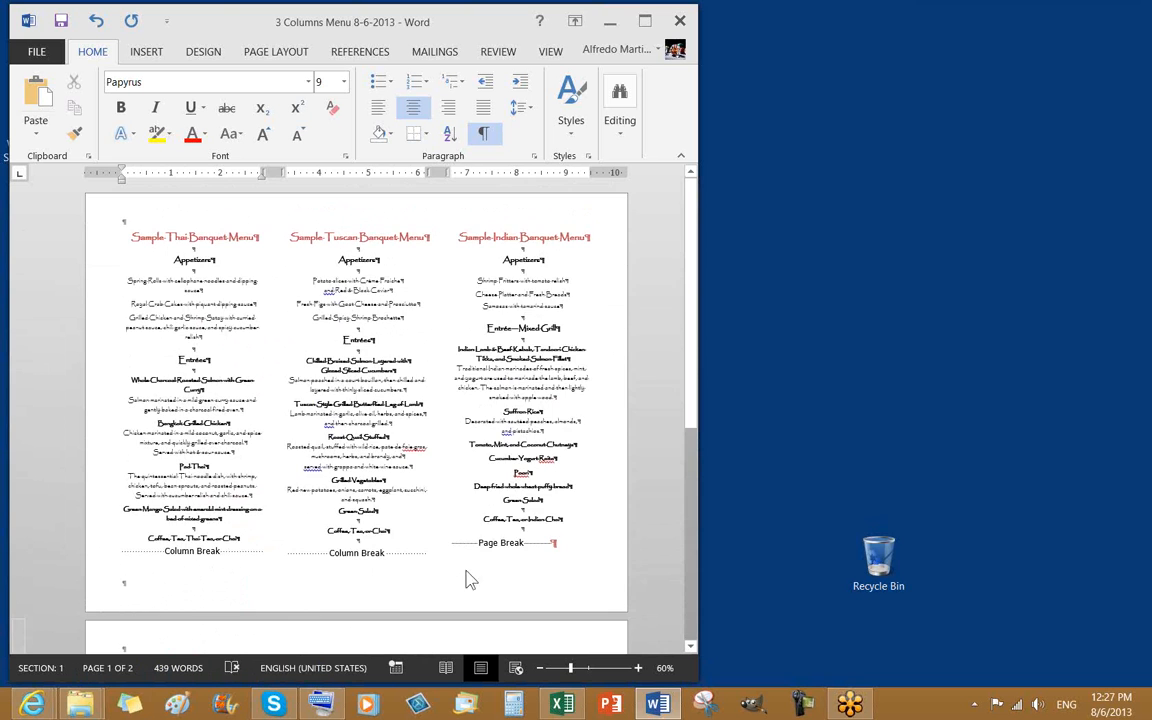
{"action": "scroll", "coordinate": [459, 556], "scroll_direction": "down", "scroll_amount": 1}
{"action": "scroll", "coordinate": [460, 560], "scroll_direction": "down", "scroll_amount": 6}
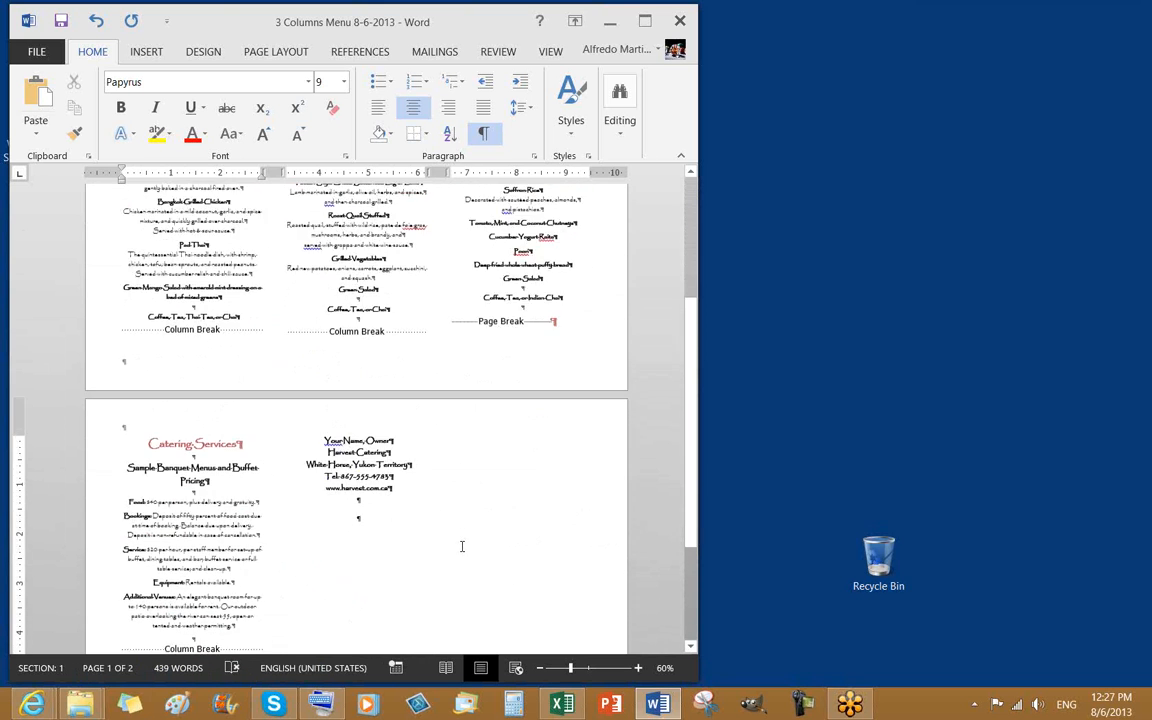
{"action": "scroll", "coordinate": [461, 545], "scroll_direction": "down", "scroll_amount": 3}
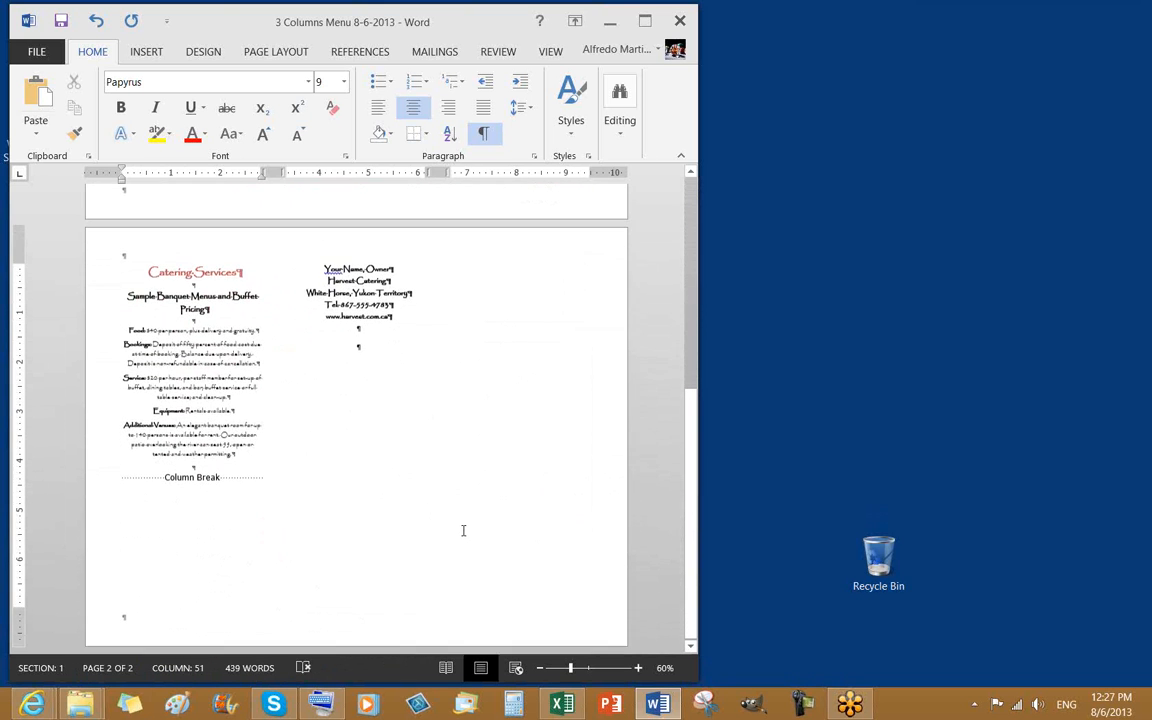
Step: Insert 21 blank lines above the contact block to move it down the second column on page two
{"action": "left_click", "coordinate": [341, 272]}
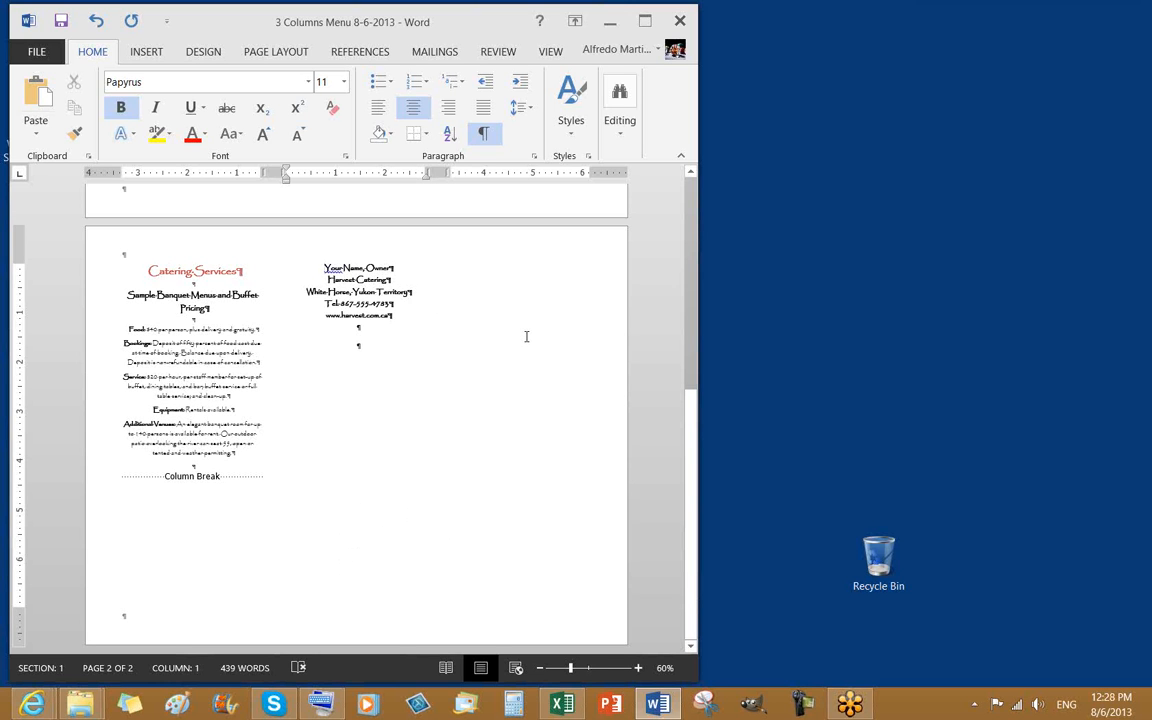
{"action": "key", "text": "Return"}
{"action": "key", "text": "Return"}
{"action": "key", "text": "Return"}
{"action": "key", "text": "Return"}
{"action": "key", "text": "Return"}
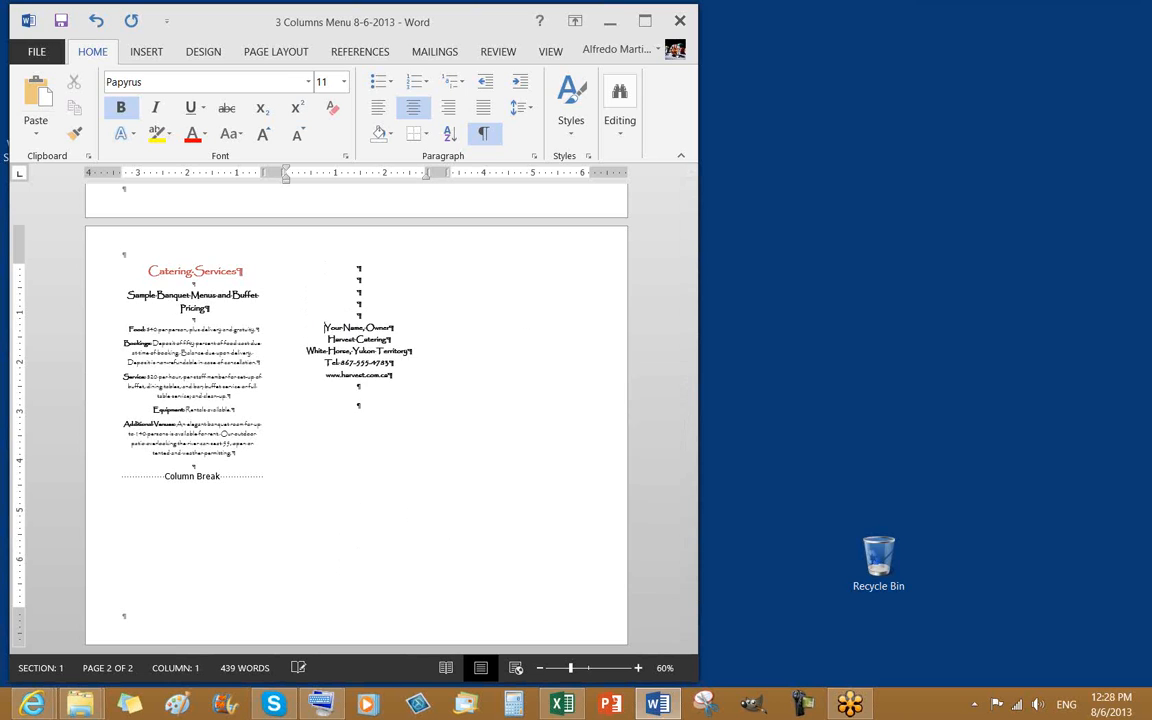
{"action": "key", "text": "Return"}
{"action": "key", "text": "Return"}
{"action": "key", "text": "Return"}
{"action": "key", "text": "Return"}
{"action": "key", "text": "Return"}
{"action": "key", "text": "Return"}
{"action": "key", "text": "Return"}
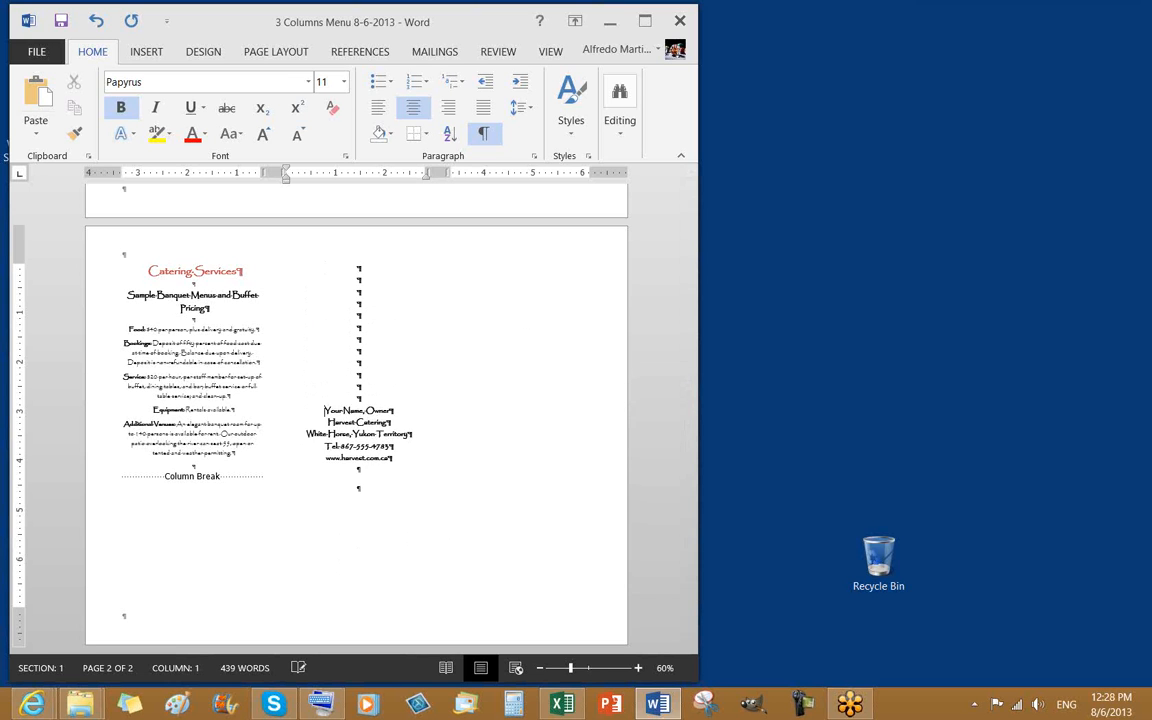
{"action": "key", "text": "Return"}
{"action": "key", "text": "Return"}
{"action": "key", "text": "Return"}
{"action": "key", "text": "Return"}
{"action": "key", "text": "Return"}
{"action": "key", "text": "Return"}
{"action": "key", "text": "Return"}
{"action": "key", "text": "Return"}
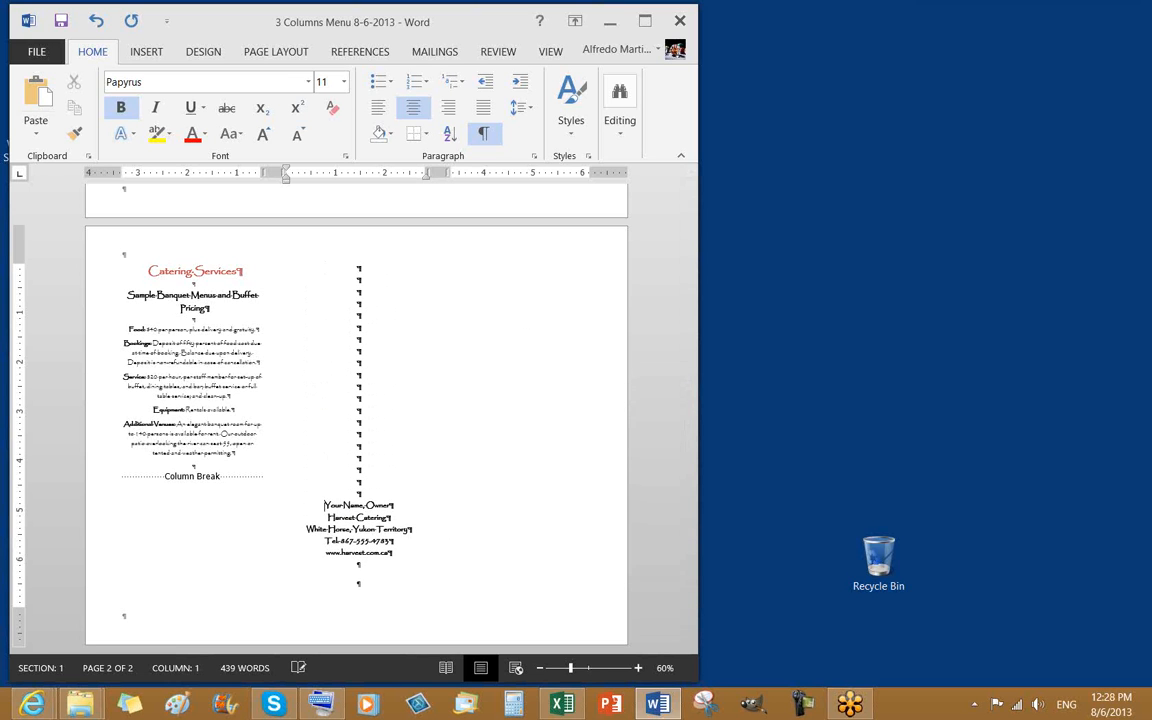
{"action": "key", "text": "Return"}
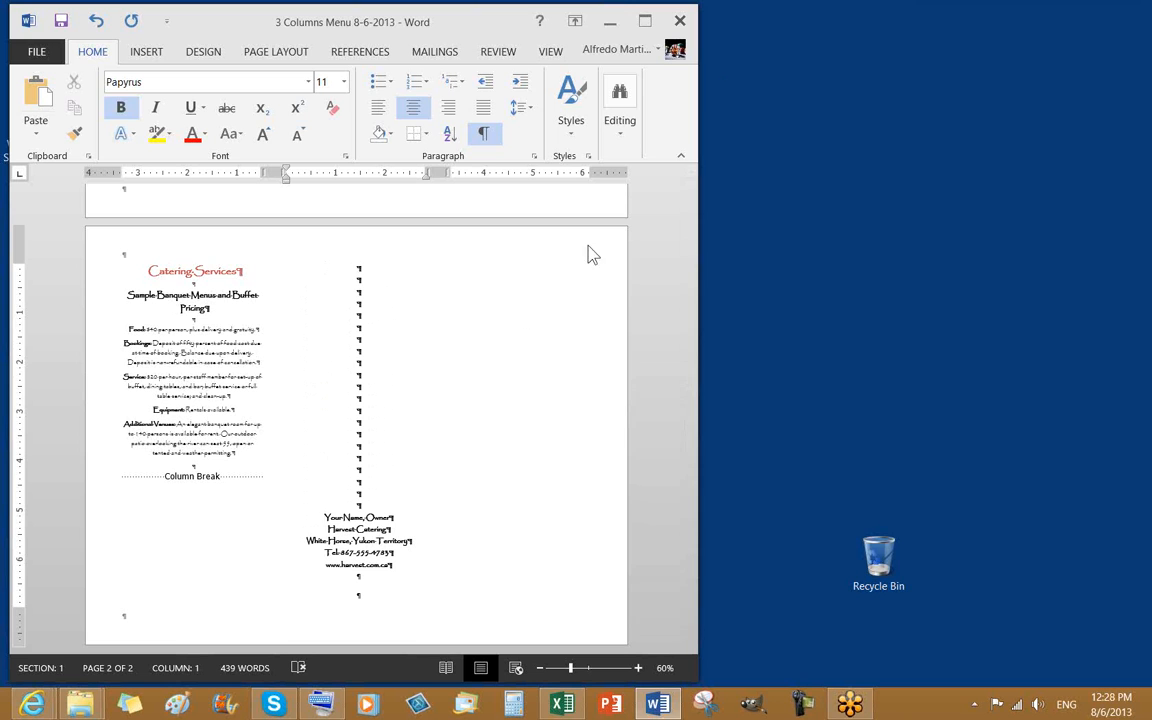
Step: Add two more blank lines above the contact block and delete the empty paragraphs below it
{"action": "left_click", "coordinate": [362, 577]}
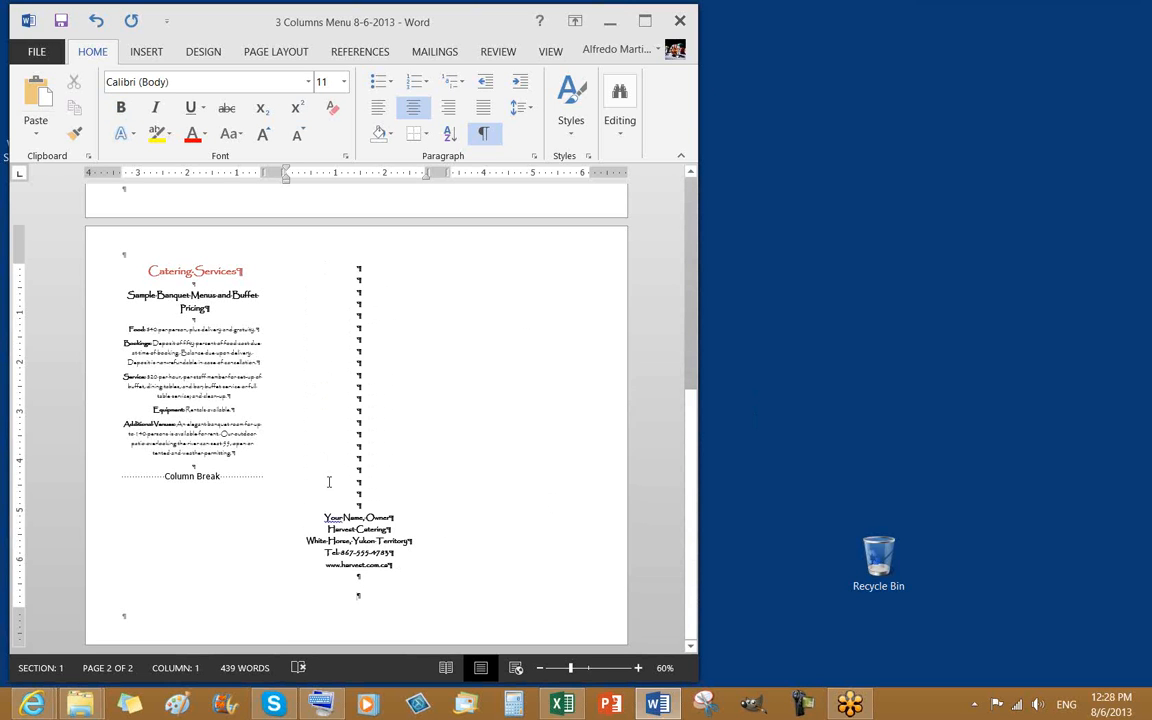
{"action": "left_click", "coordinate": [362, 457]}
{"action": "key", "text": "Return"}
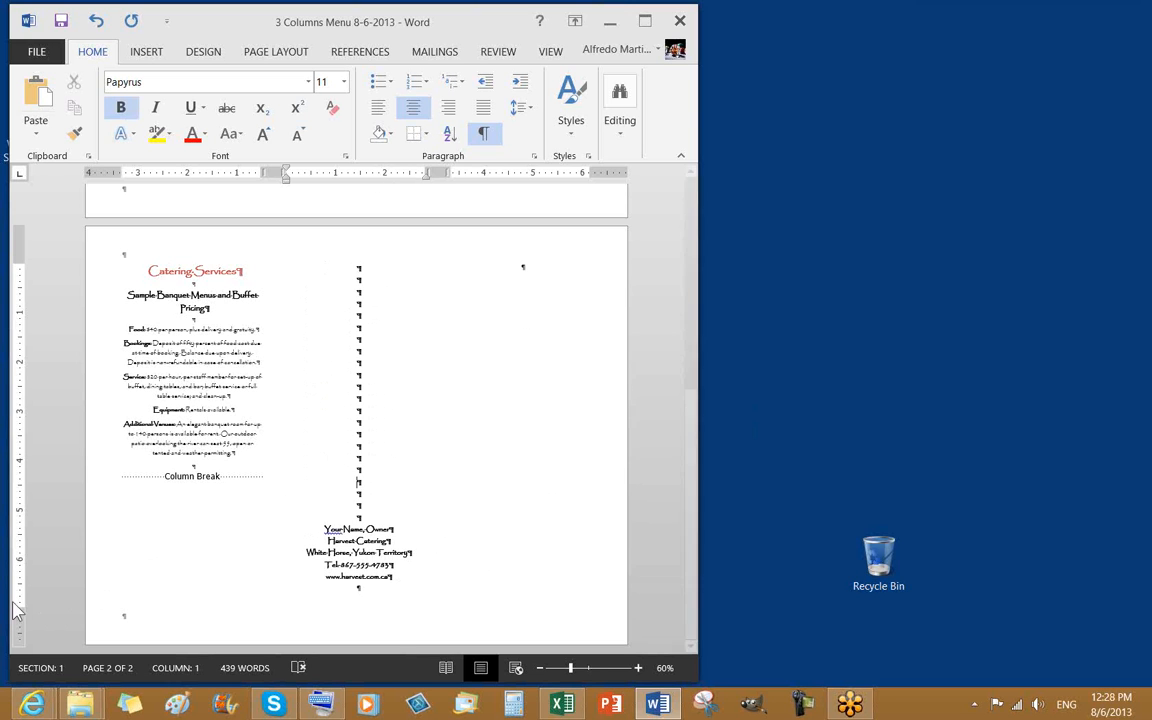
{"action": "left_click_drag", "start_coordinate": [19, 607], "coordinate": [20, 608]}
{"action": "left_click", "coordinate": [366, 592]}
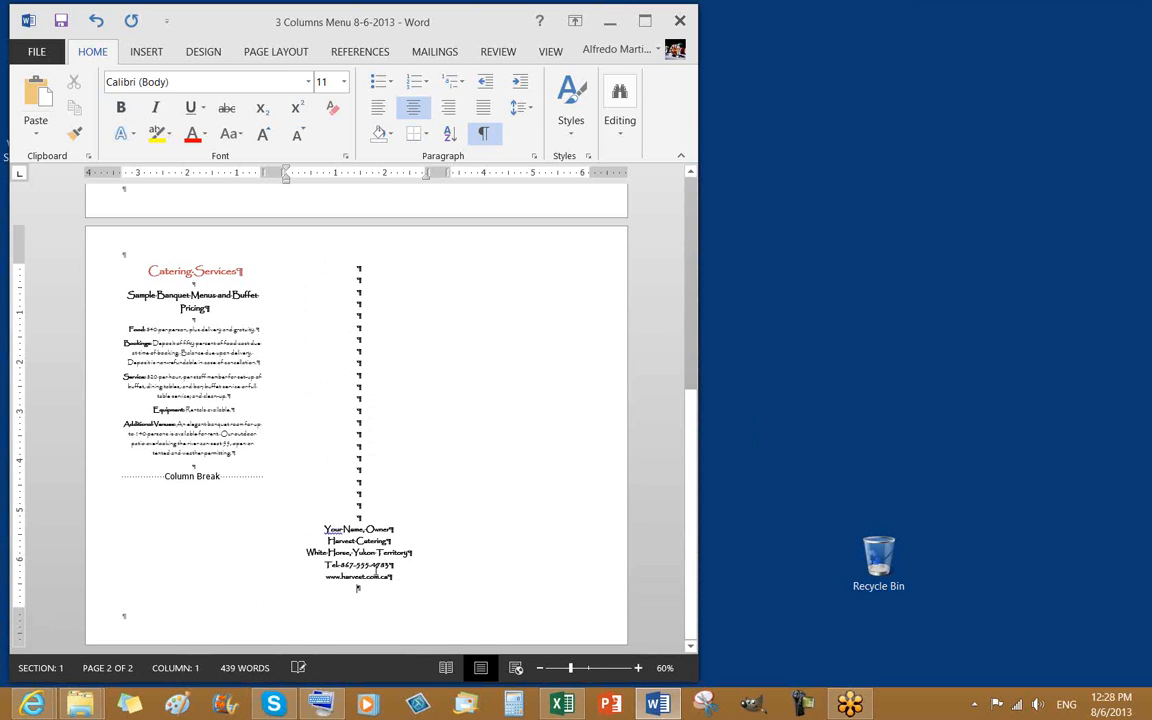
{"action": "key", "text": "BackSpace"}
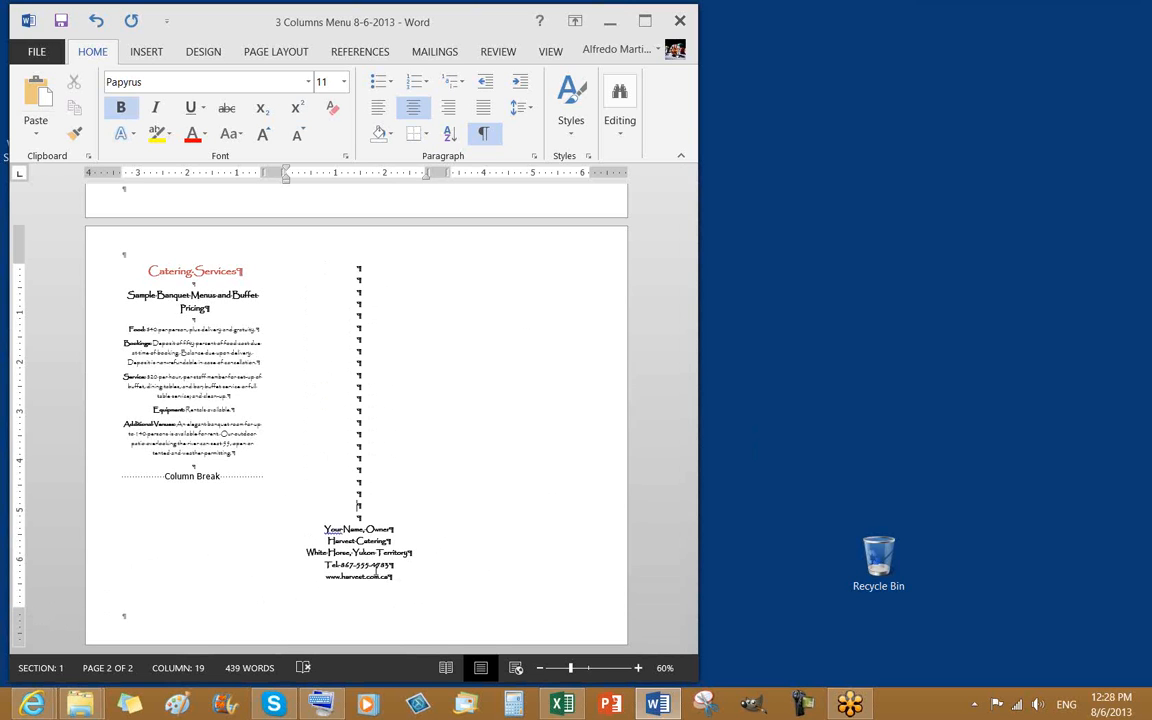
{"action": "key", "text": "Return"}
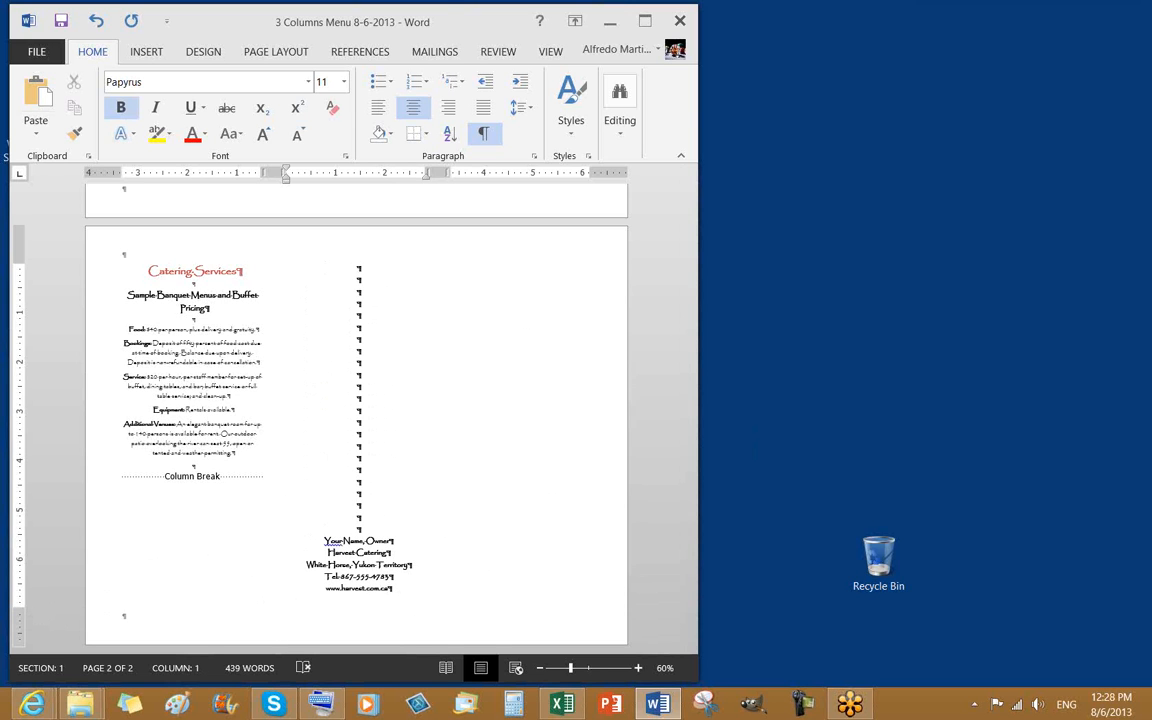
{"action": "left_click", "coordinate": [404, 589]}
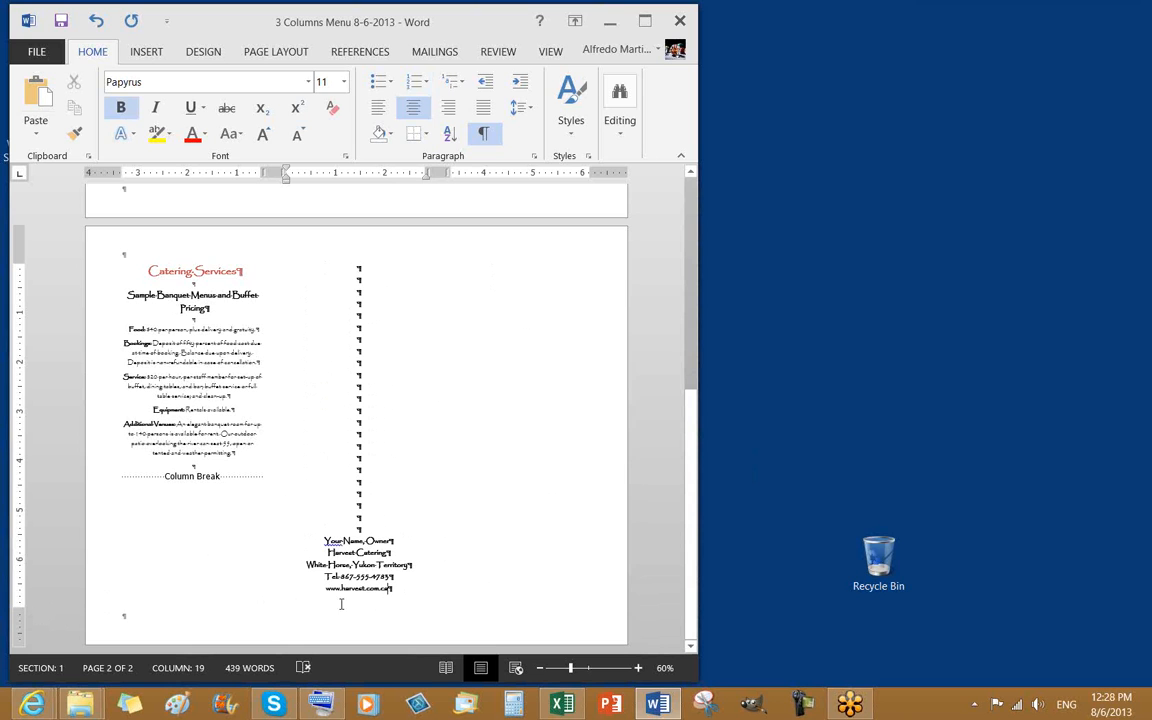
{"action": "left_click", "coordinate": [354, 434]}
{"action": "left_click", "coordinate": [357, 592]}
{"action": "left_click", "coordinate": [392, 588]}
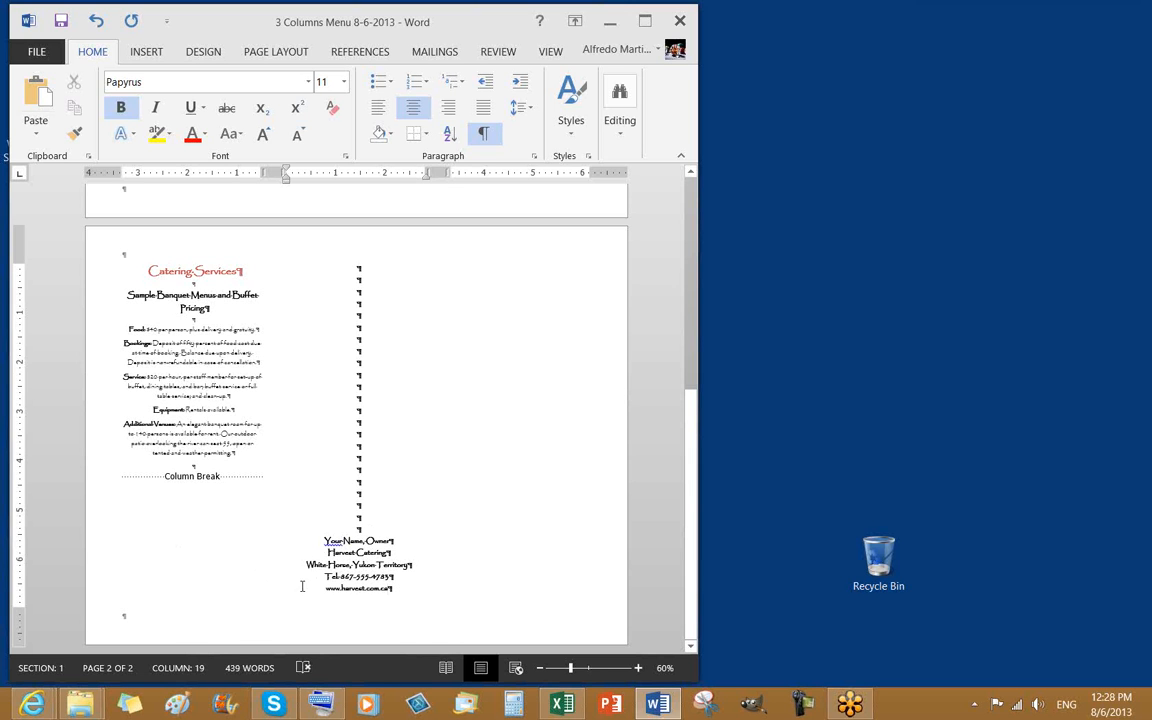
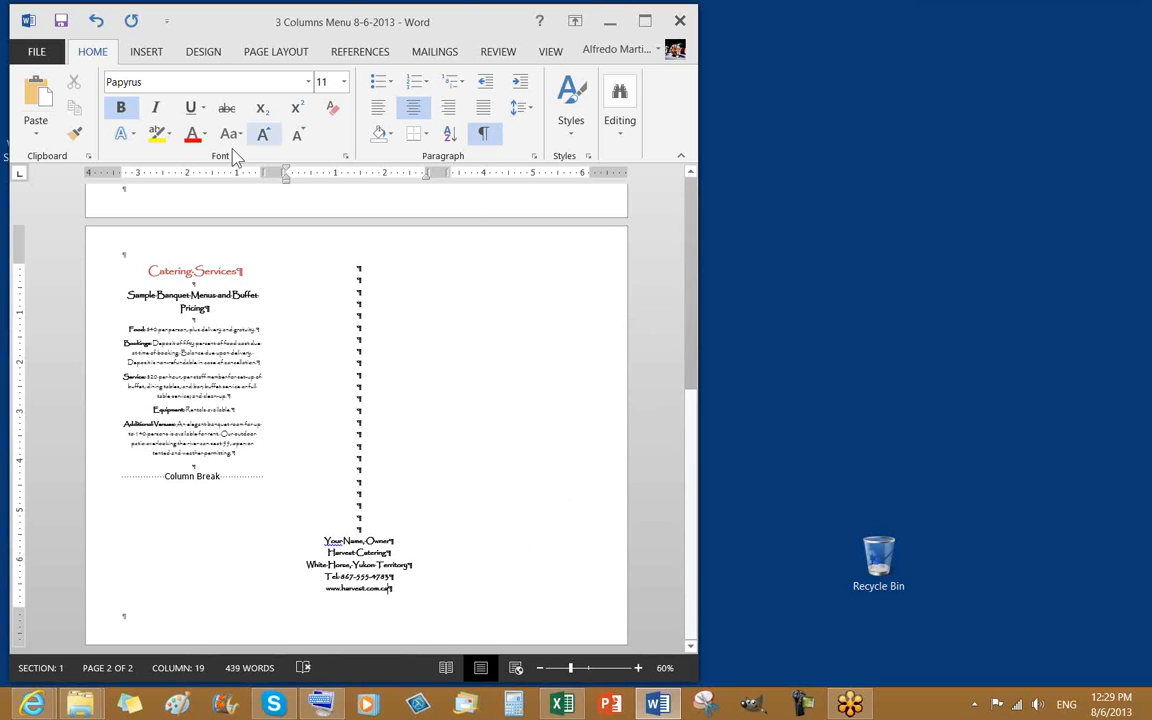
{"action": "left_click", "coordinate": [279, 56]}
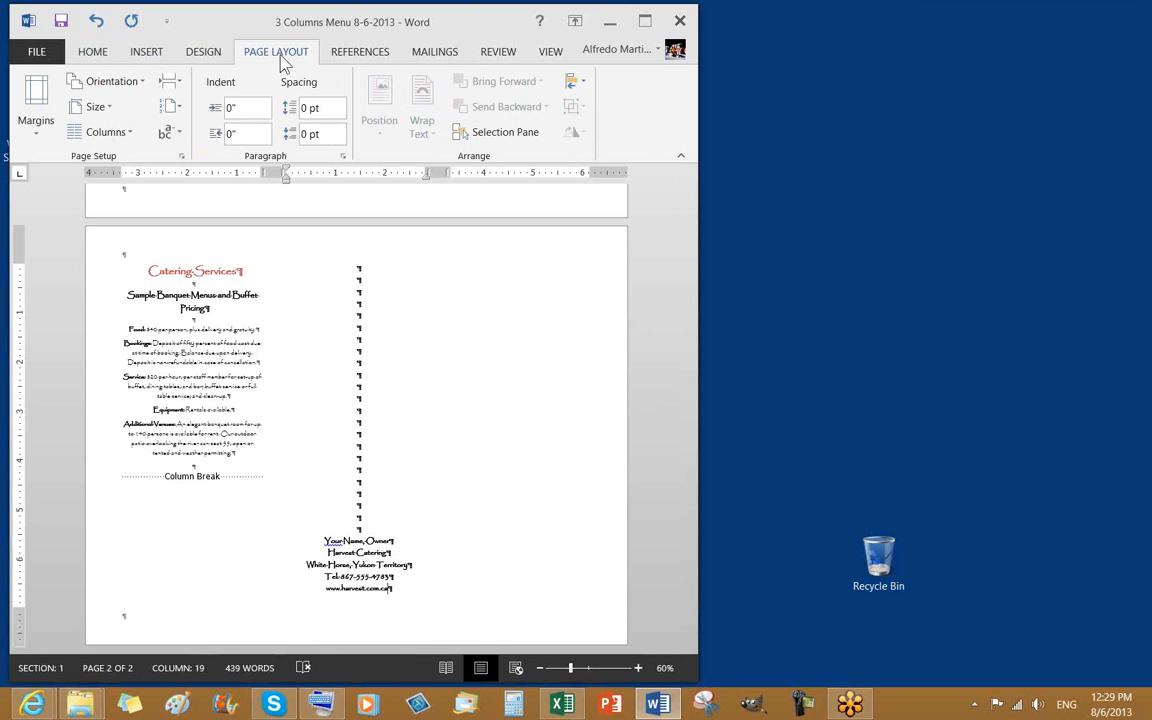
{"action": "left_click", "coordinate": [125, 136]}
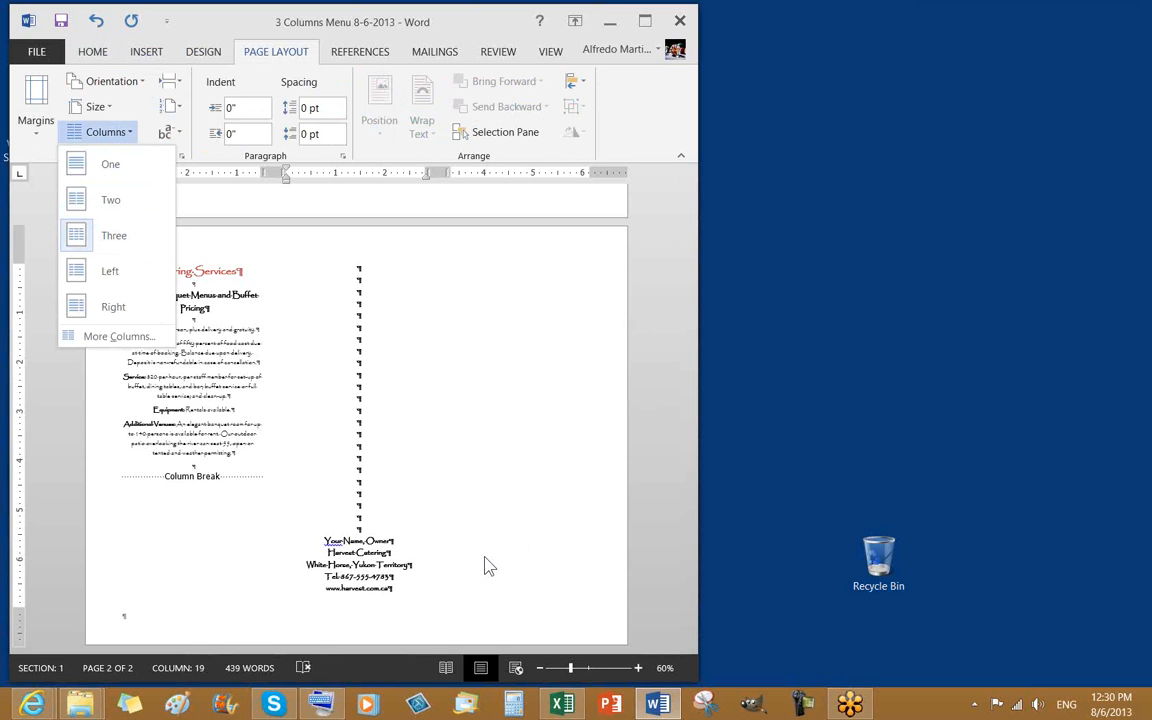
Step: Add two paragraph breaks after the web address and enter "Blue Chair catering" at the top of the third column
{"action": "left_click", "coordinate": [405, 594]}
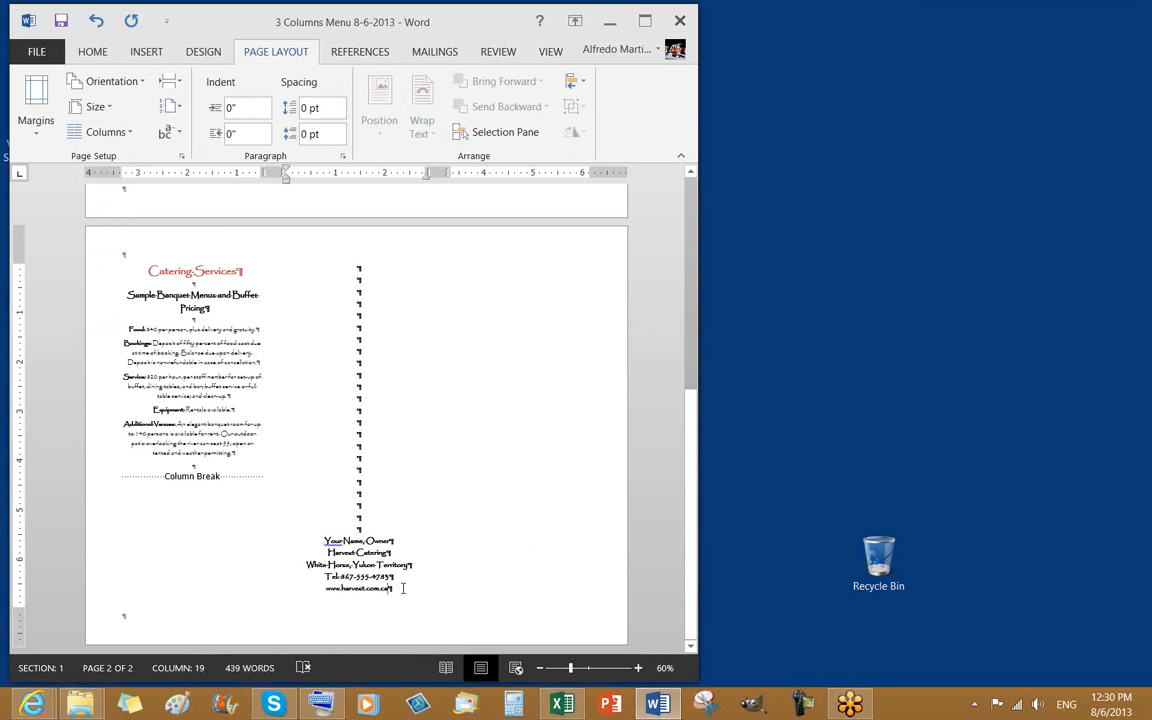
{"action": "key", "text": "Return"}
{"action": "key", "text": "Return"}
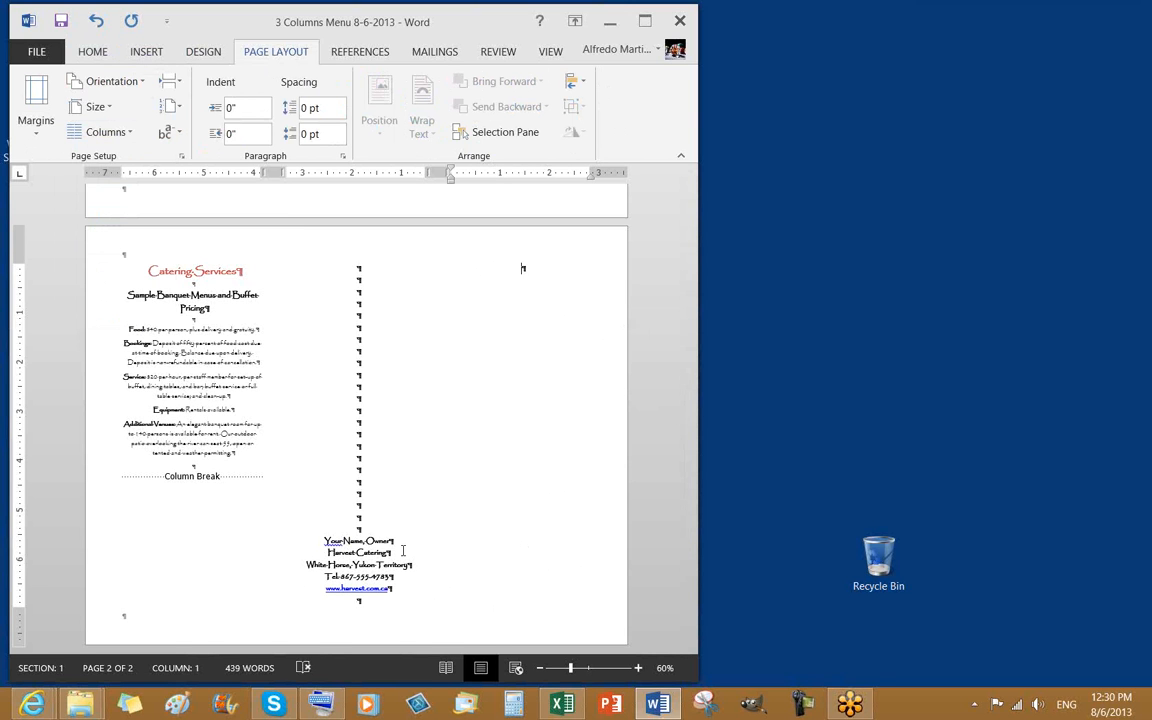
{"action": "type", "text": "Blue"}
{"action": "type", "text": " Chef"}
{"action": "type", "text": "ir"}
{"action": "type", "text": " catering"}
Step: Enlarge the whole "Blue Chair catering" title in the third column to a font size of 36
{"action": "key", "text": "shift+Left"}
{"action": "key", "text": "shift+Left"}
{"action": "key", "text": "shift+Left"}
{"action": "key", "text": "shift+Left"}
{"action": "key", "text": "shift+Left"}
{"action": "key", "text": "shift+Left"}
{"action": "key", "text": "shift+Left"}
{"action": "key", "text": "shift+Left"}
{"action": "key", "text": "shift+Left"}
{"action": "key", "text": "shift+Left"}
{"action": "key", "text": "shift+Left"}
{"action": "key", "text": "shift+Left"}
{"action": "key", "text": "shift+Left"}
{"action": "key", "text": "shift+Left"}
{"action": "key", "text": "shift+Left"}
{"action": "key", "text": "shift+Left"}
{"action": "key", "text": "shift+Left"}
{"action": "key", "text": "shift+Left"}
{"action": "key", "text": "shift+Left"}
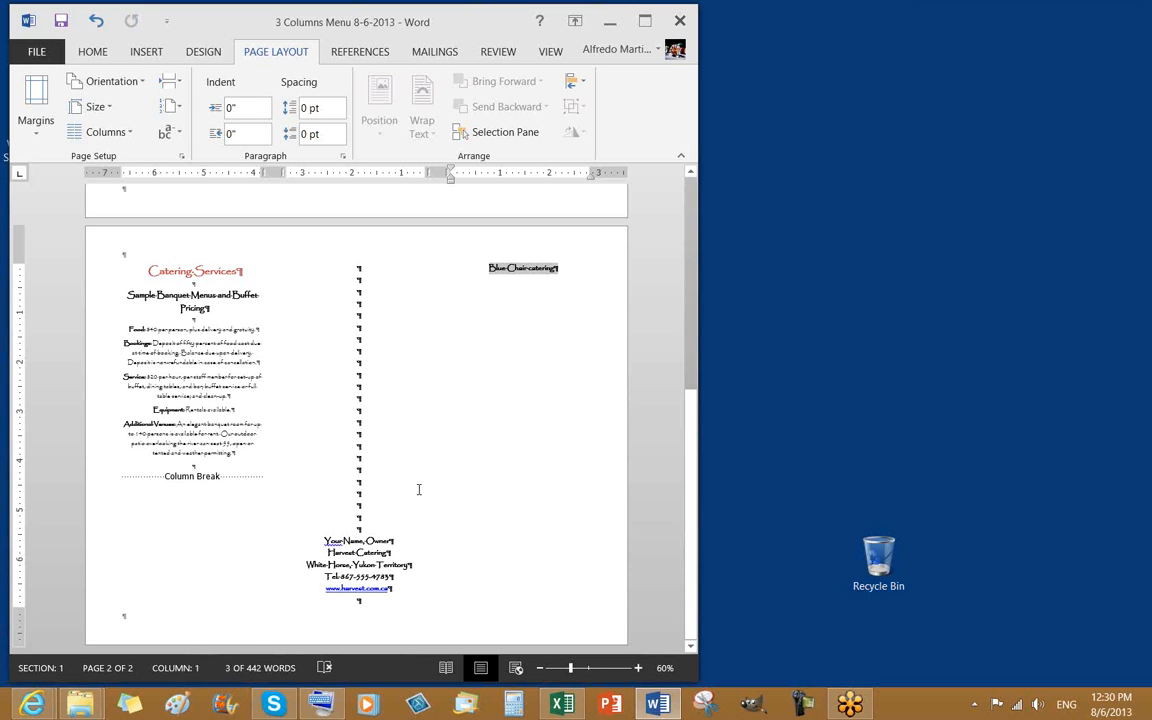
{"action": "left_click", "coordinate": [92, 51]}
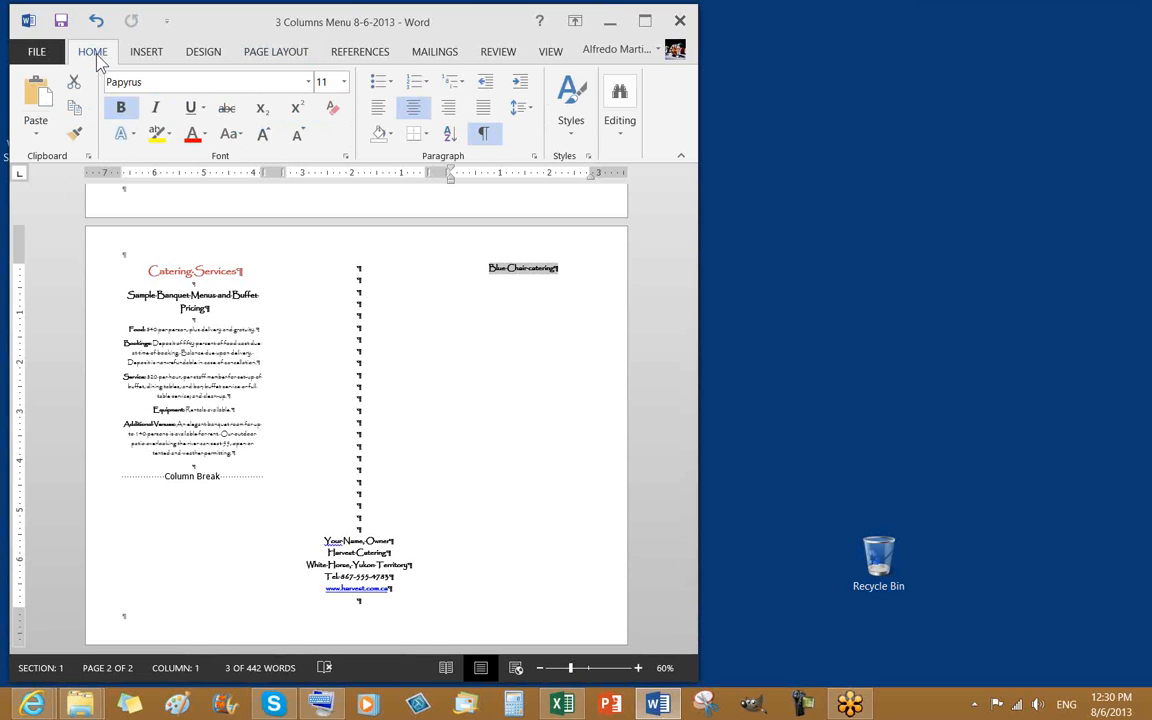
{"action": "left_click", "coordinate": [264, 136]}
{"action": "left_click", "coordinate": [264, 137]}
{"action": "left_click", "coordinate": [265, 138]}
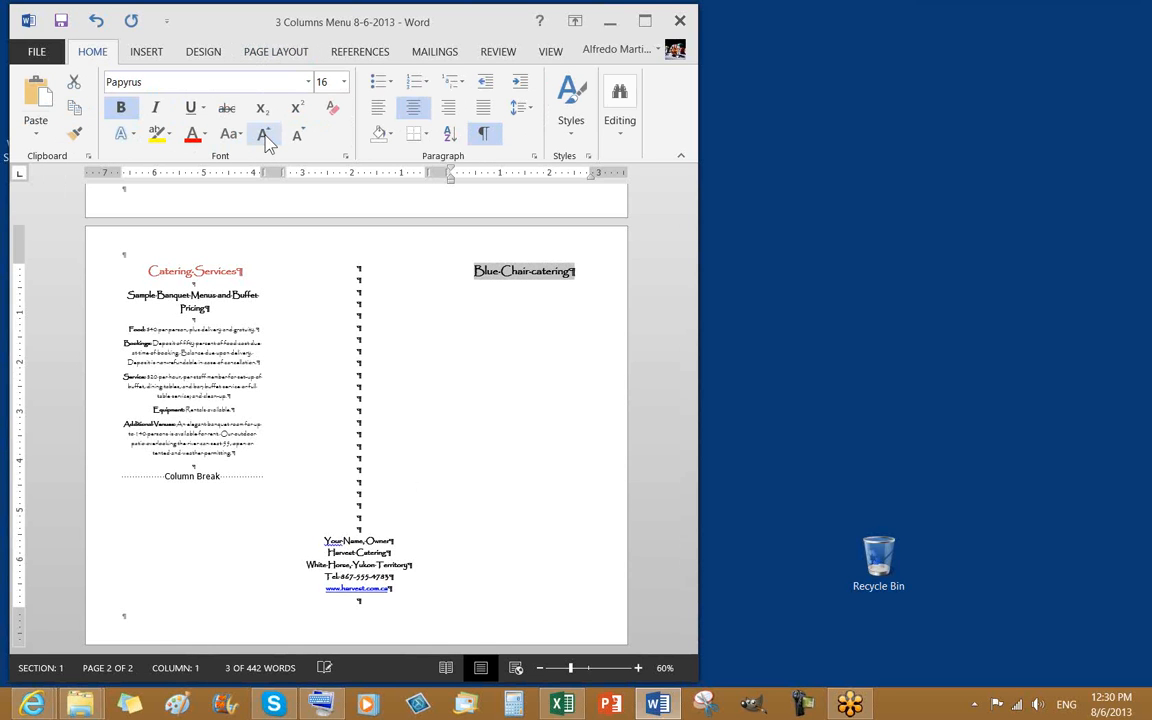
{"action": "left_click", "coordinate": [265, 137]}
{"action": "left_click", "coordinate": [265, 137]}
{"action": "left_click", "coordinate": [265, 137]}
{"action": "left_click", "coordinate": [265, 137]}
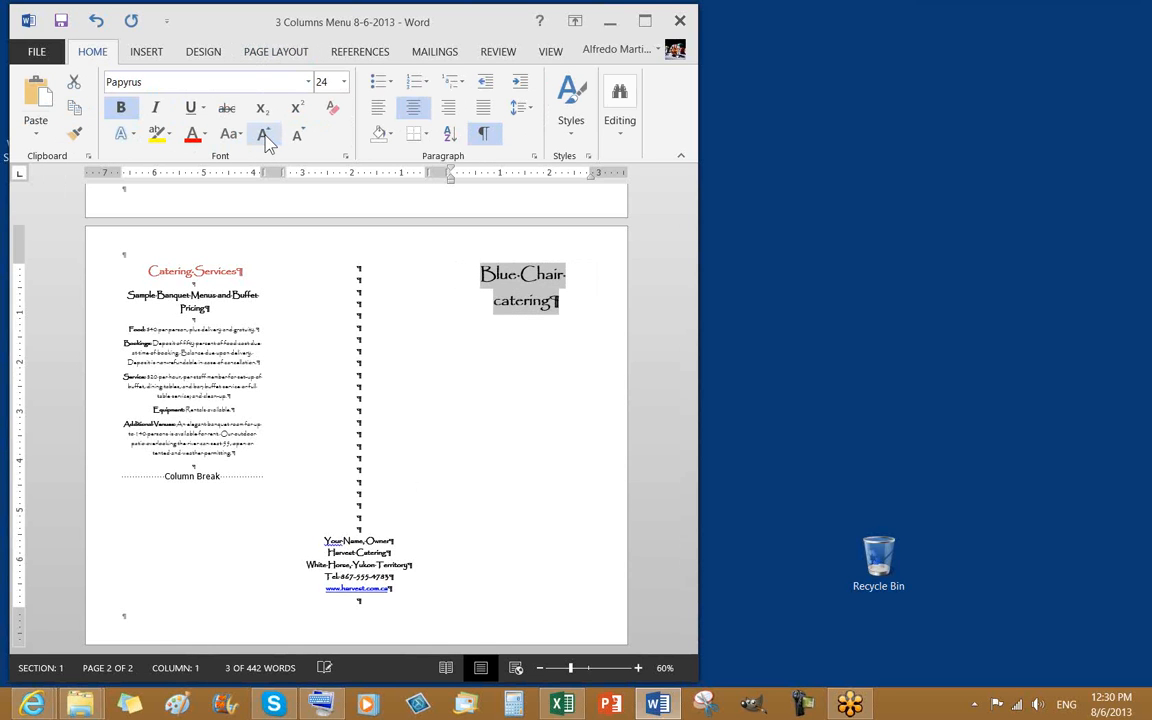
{"action": "left_click", "coordinate": [265, 137]}
{"action": "left_click", "coordinate": [265, 137]}
{"action": "left_click", "coordinate": [265, 137]}
{"action": "left_click", "coordinate": [265, 137]}
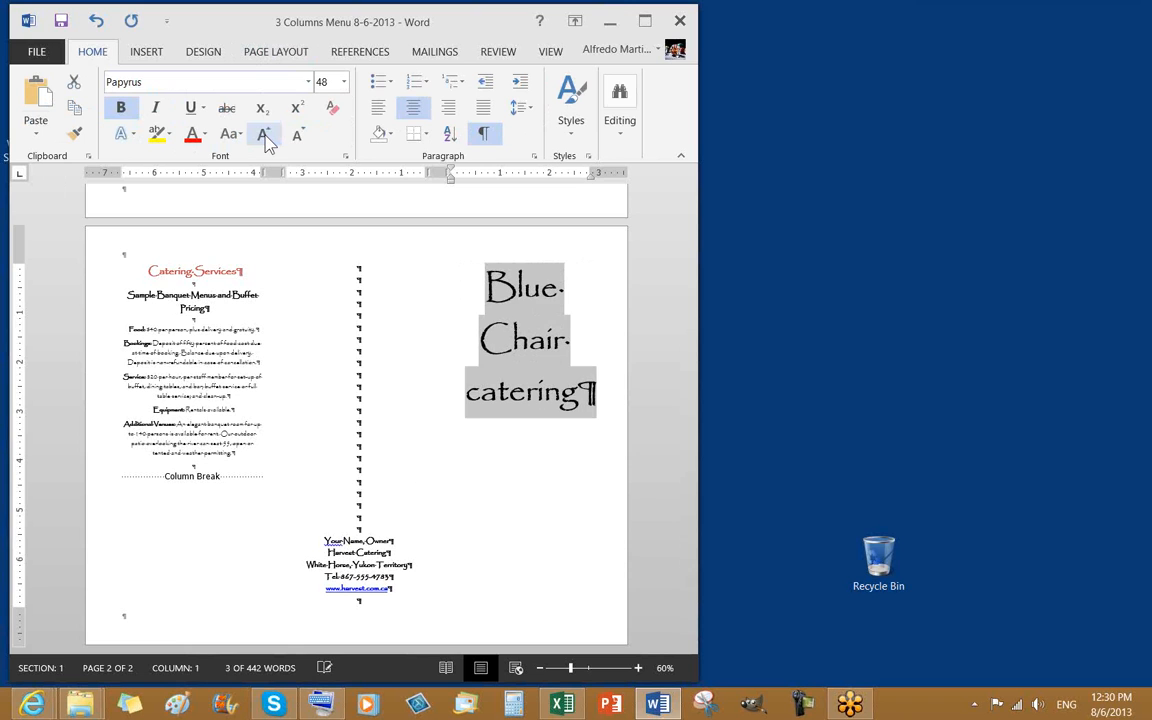
{"action": "left_click", "coordinate": [296, 139]}
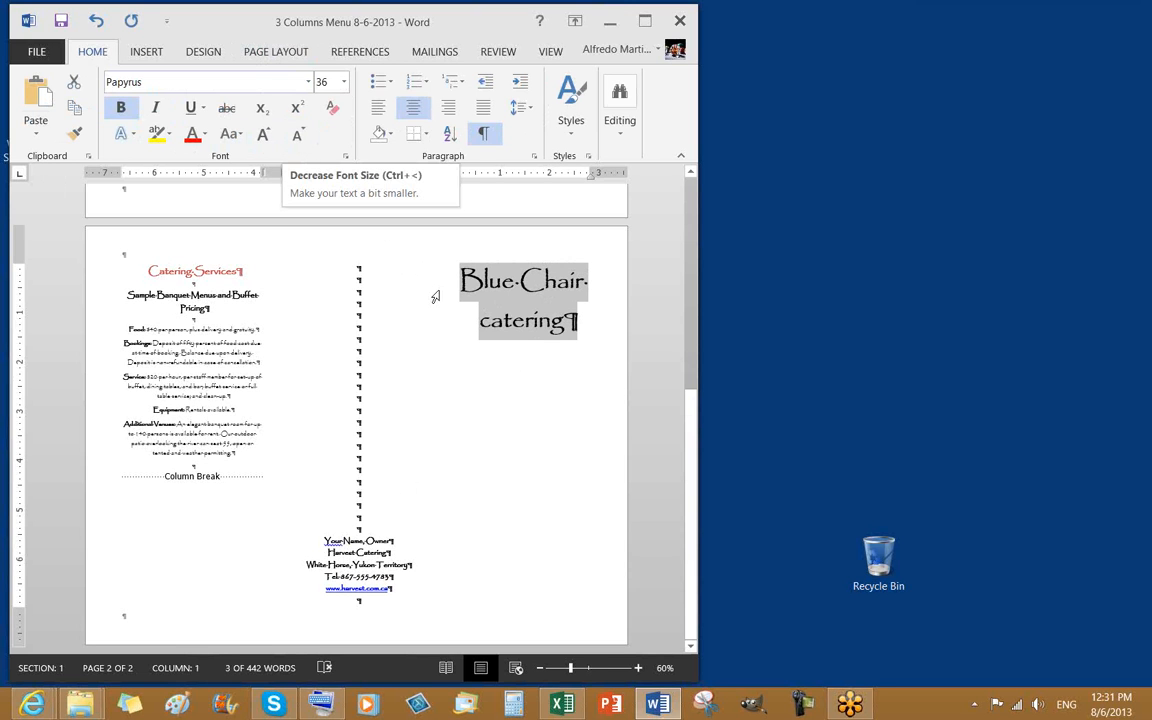
Step: Capitalize the first letter of "catering" in the third-column title so it reads "Blue Chair Catering"
{"action": "left_click", "coordinate": [497, 333]}
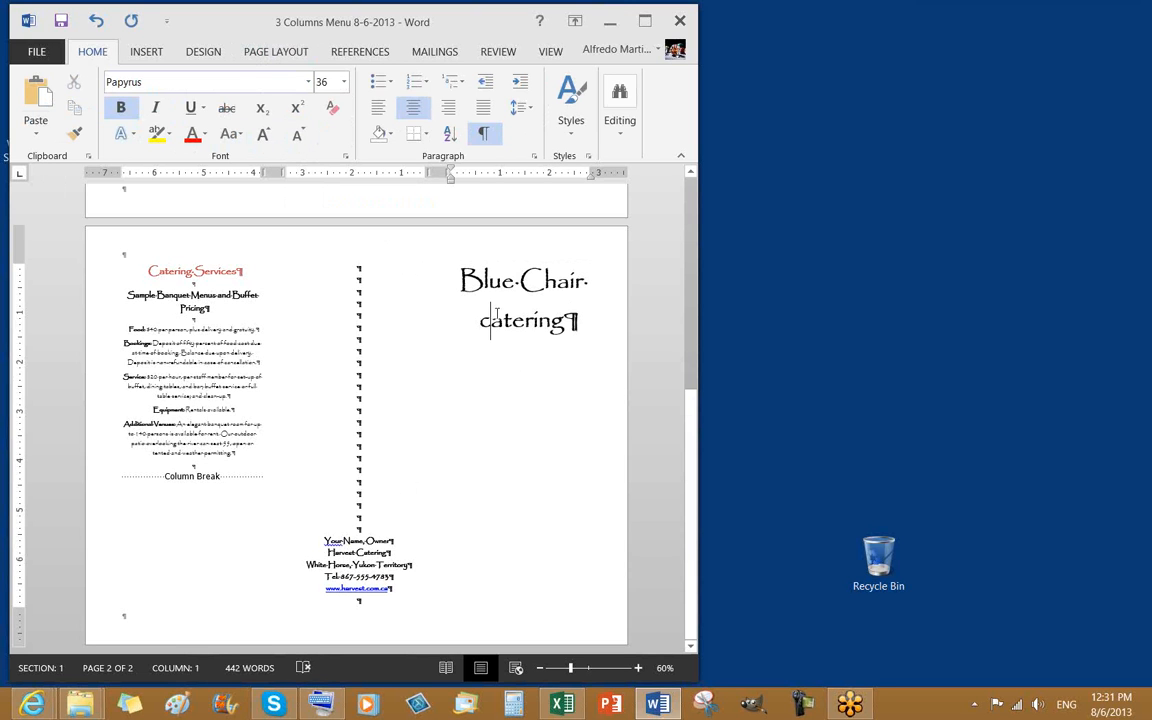
{"action": "key", "text": "BackSpace"}
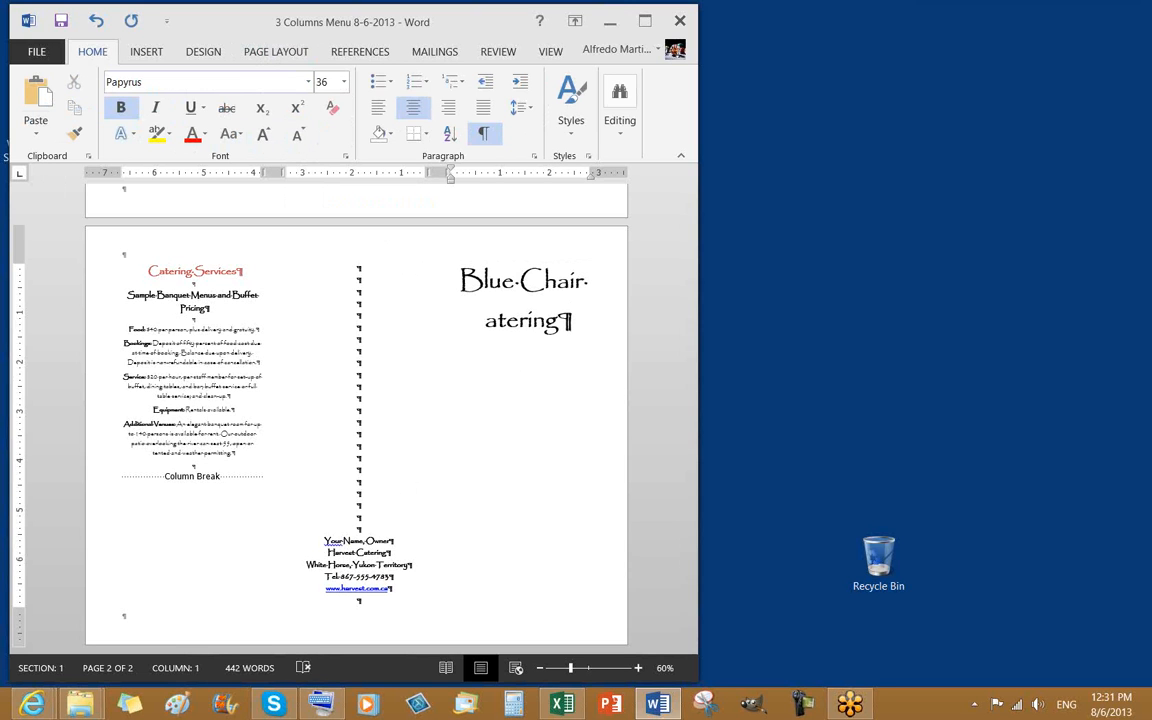
{"action": "type", "text": "C"}
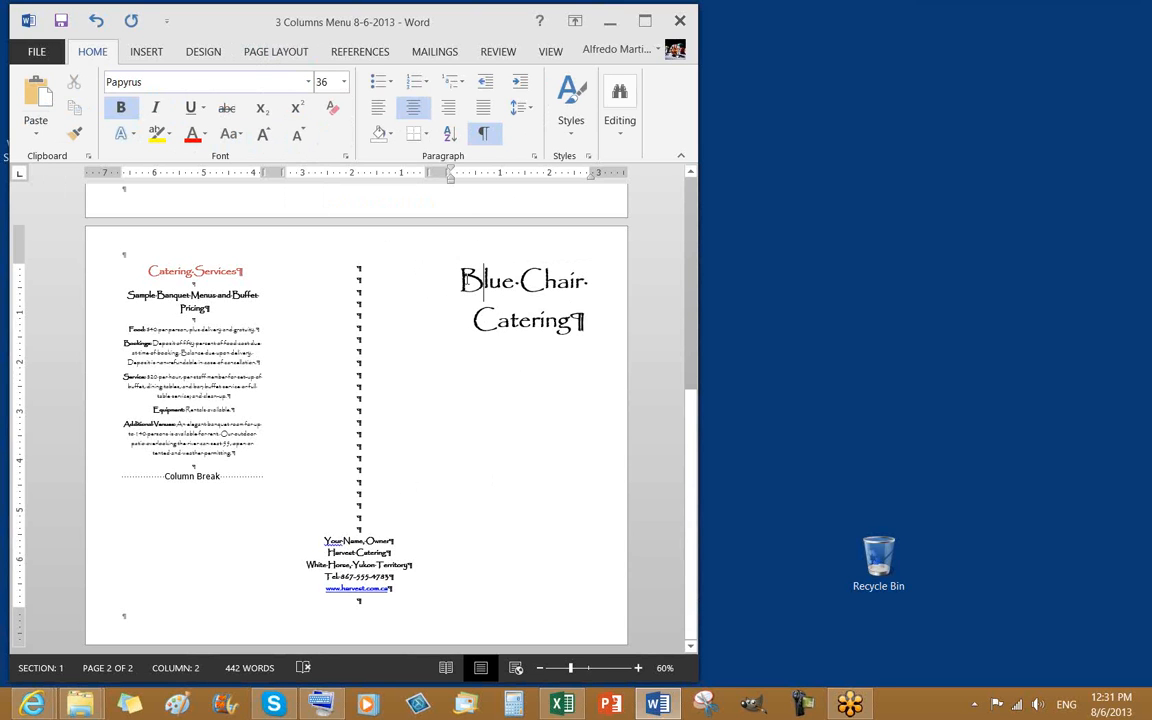
Step: Examine the font size and extent of the "Blue Chair Catering" title and the end of the second column's contact block
{"action": "triple_click", "coordinate": [548, 307]}
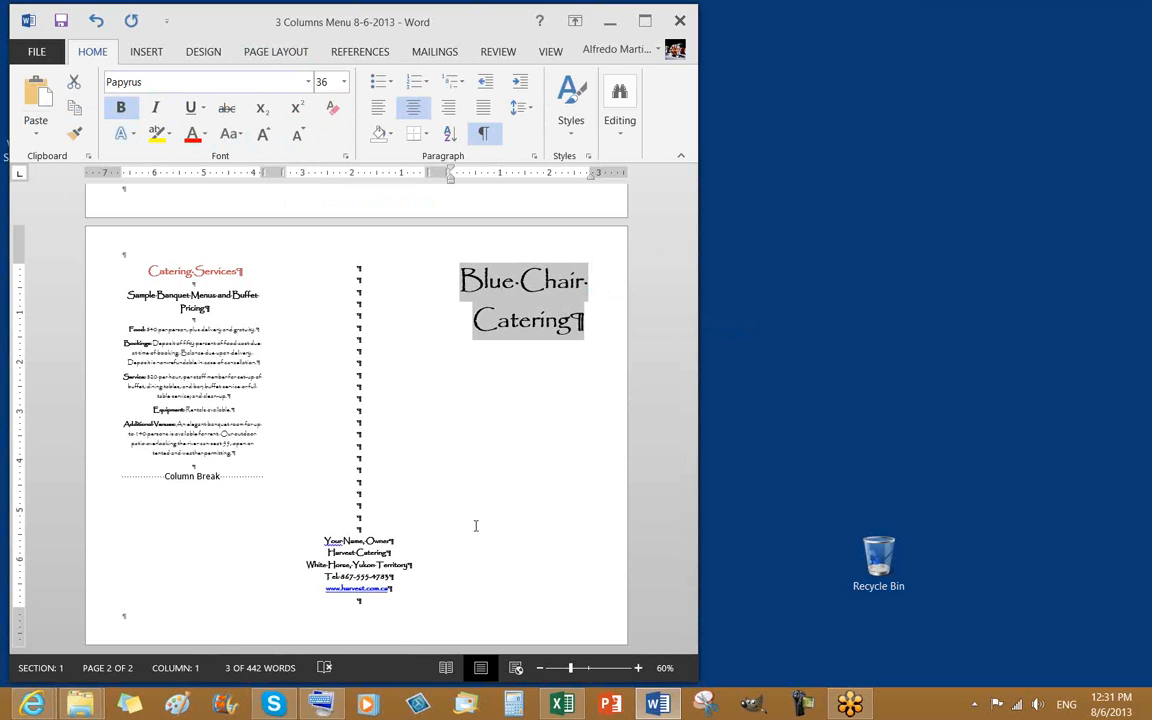
{"action": "left_click", "coordinate": [483, 284]}
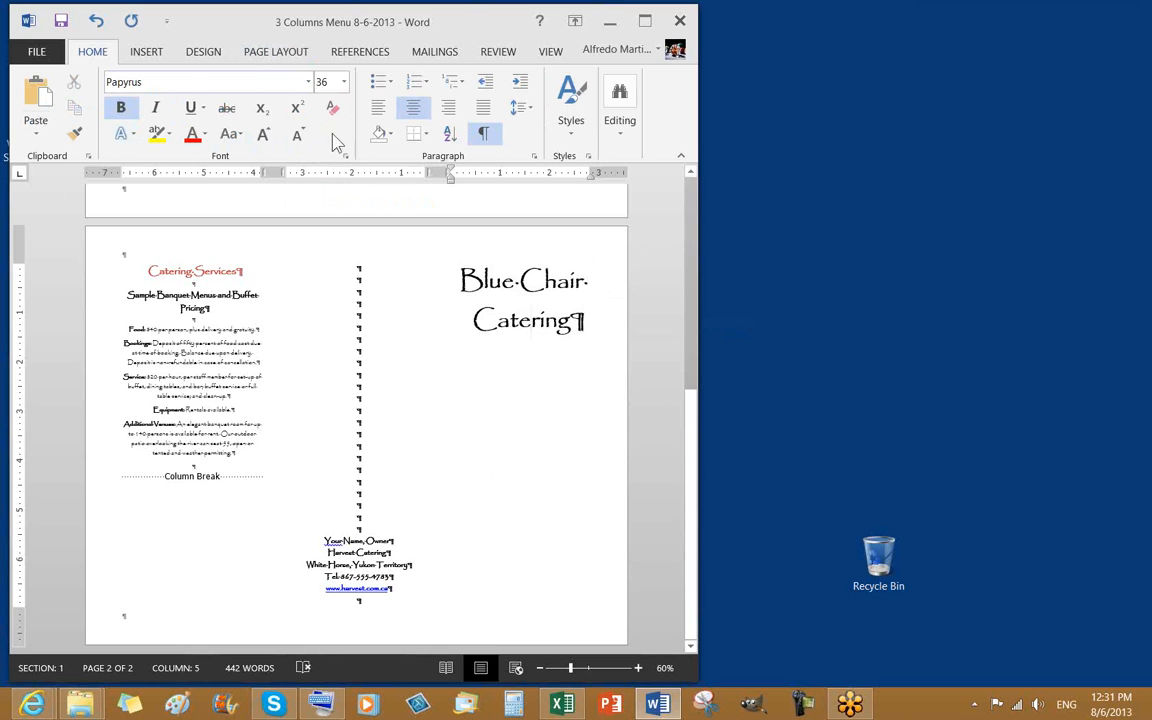
{"action": "left_click", "coordinate": [322, 82]}
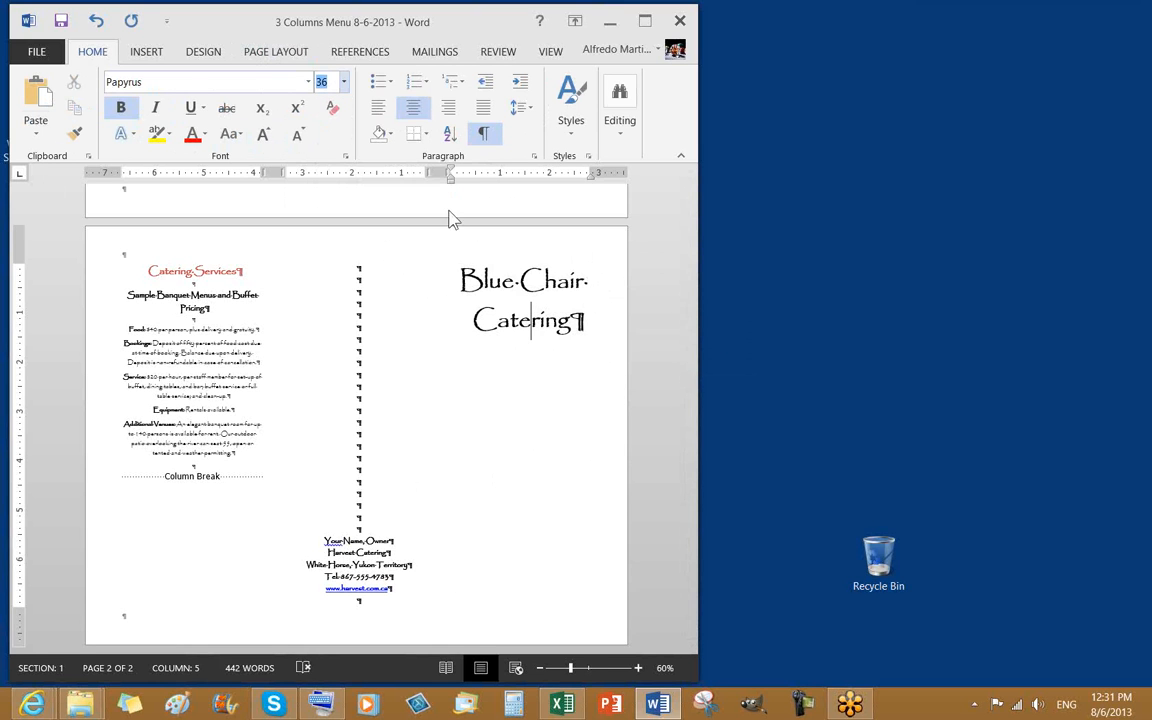
{"action": "left_click", "coordinate": [539, 326]}
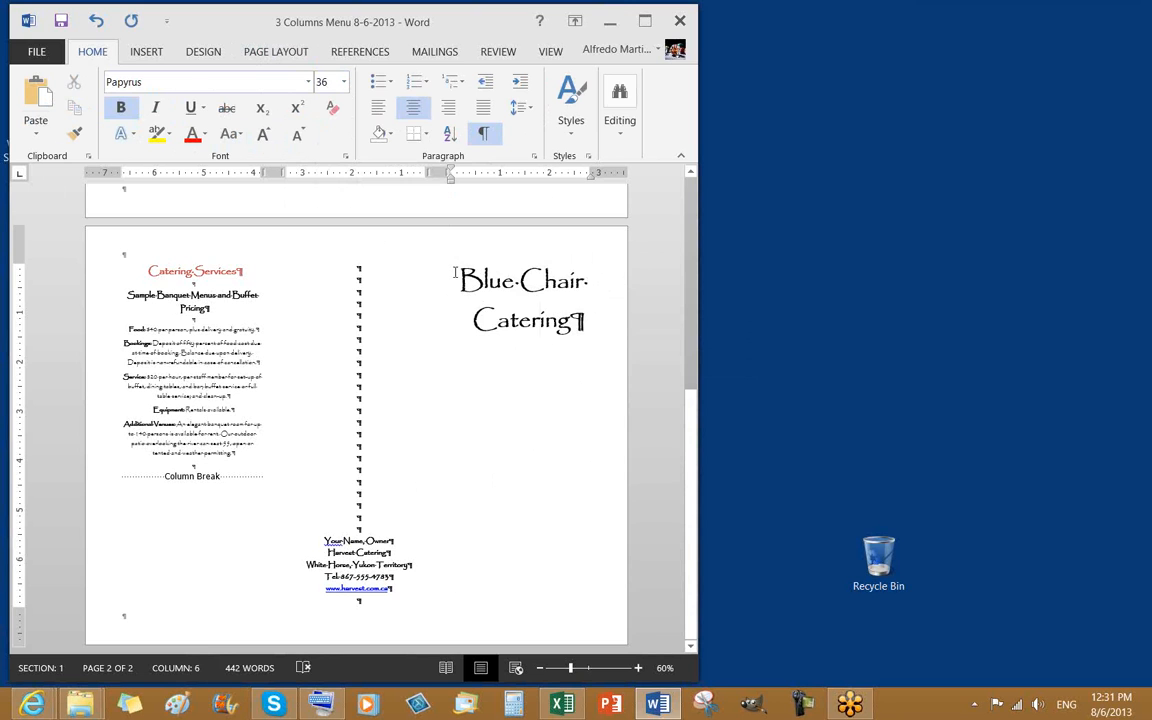
{"action": "triple_click", "coordinate": [530, 295]}
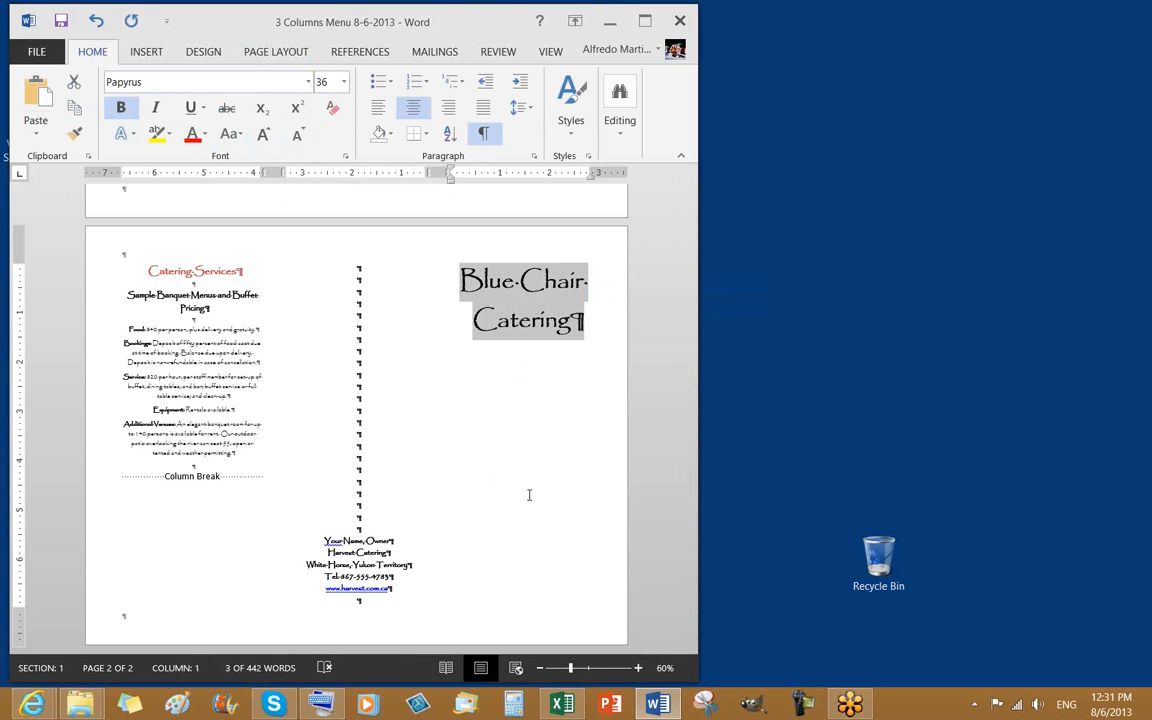
{"action": "left_click", "coordinate": [405, 576]}
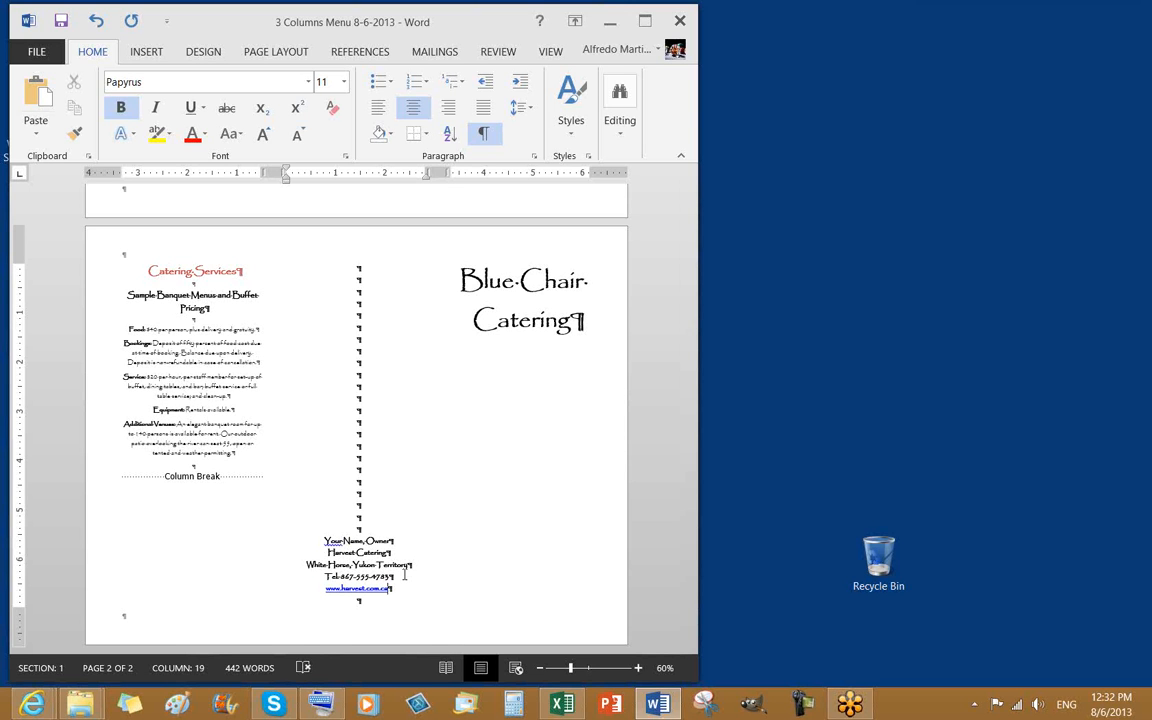
{"action": "double_click", "coordinate": [485, 282]}
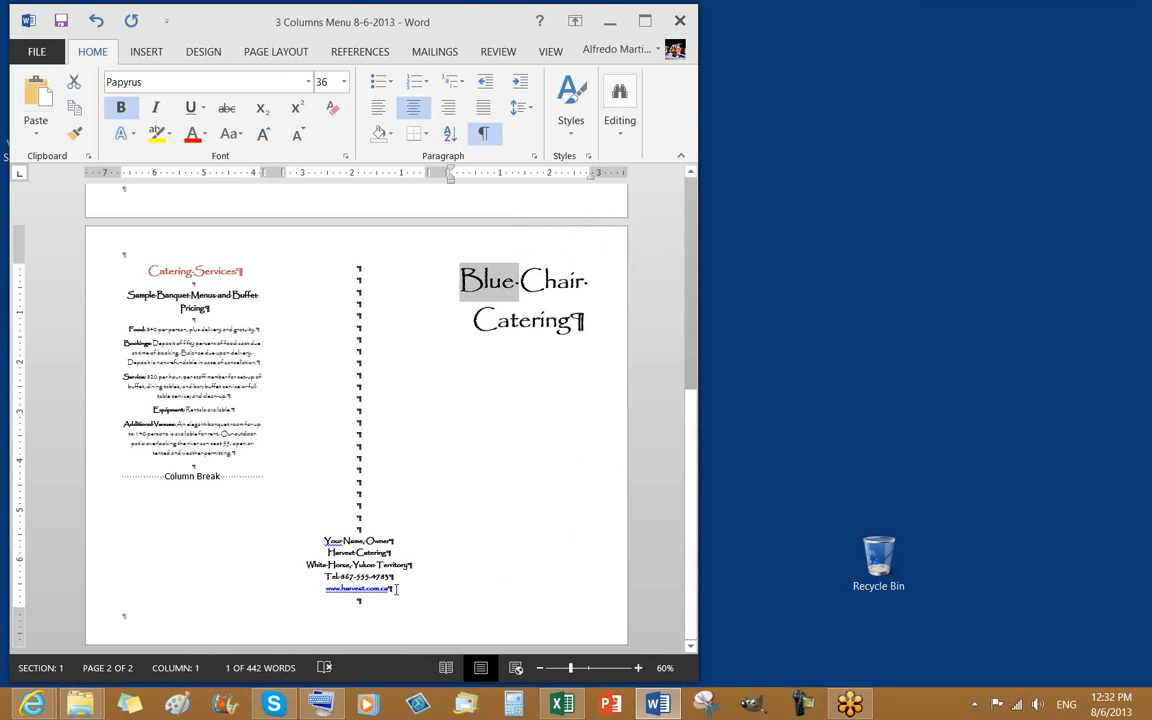
{"action": "left_click", "coordinate": [350, 598]}
{"action": "left_click", "coordinate": [396, 590]}
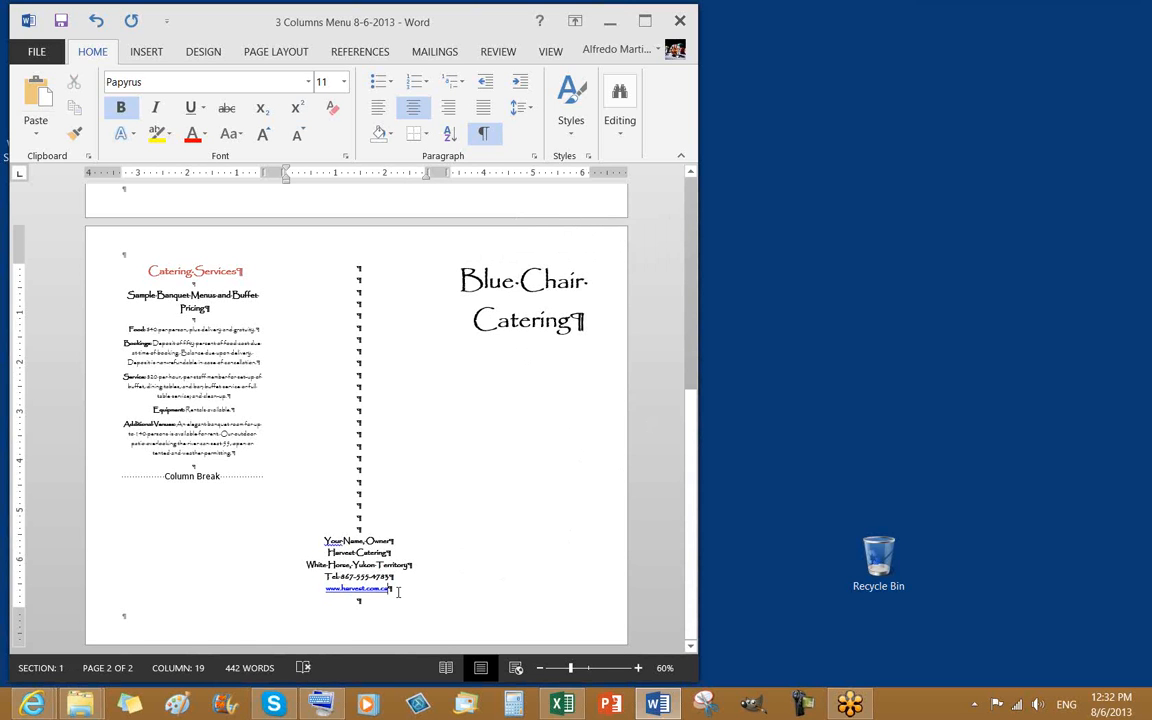
Step: Add an empty paragraph below the "Blue Chair Catering" title in the third column
{"action": "left_click", "coordinate": [529, 494]}
{"action": "left_click", "coordinate": [574, 322]}
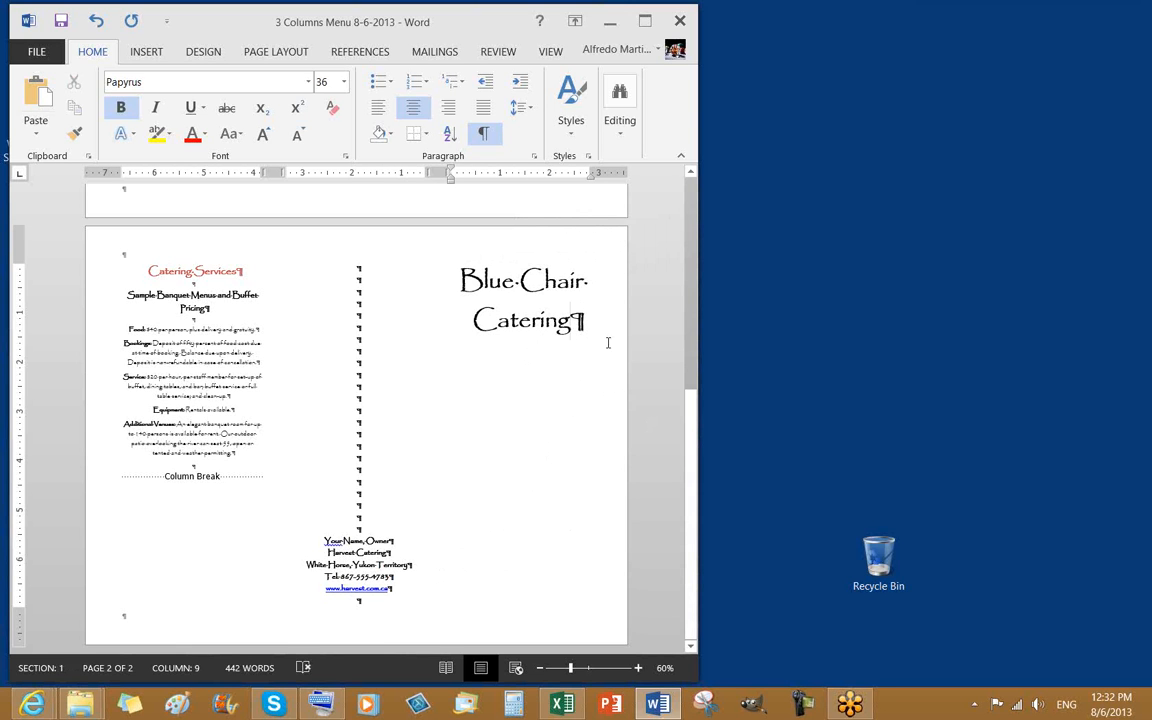
{"action": "key", "text": "Return"}
Step: Review the three banquet menus on page one against the Catering Services, contact and title columns on page two
{"action": "scroll", "coordinate": [530, 390], "scroll_direction": "up", "scroll_amount": 2}
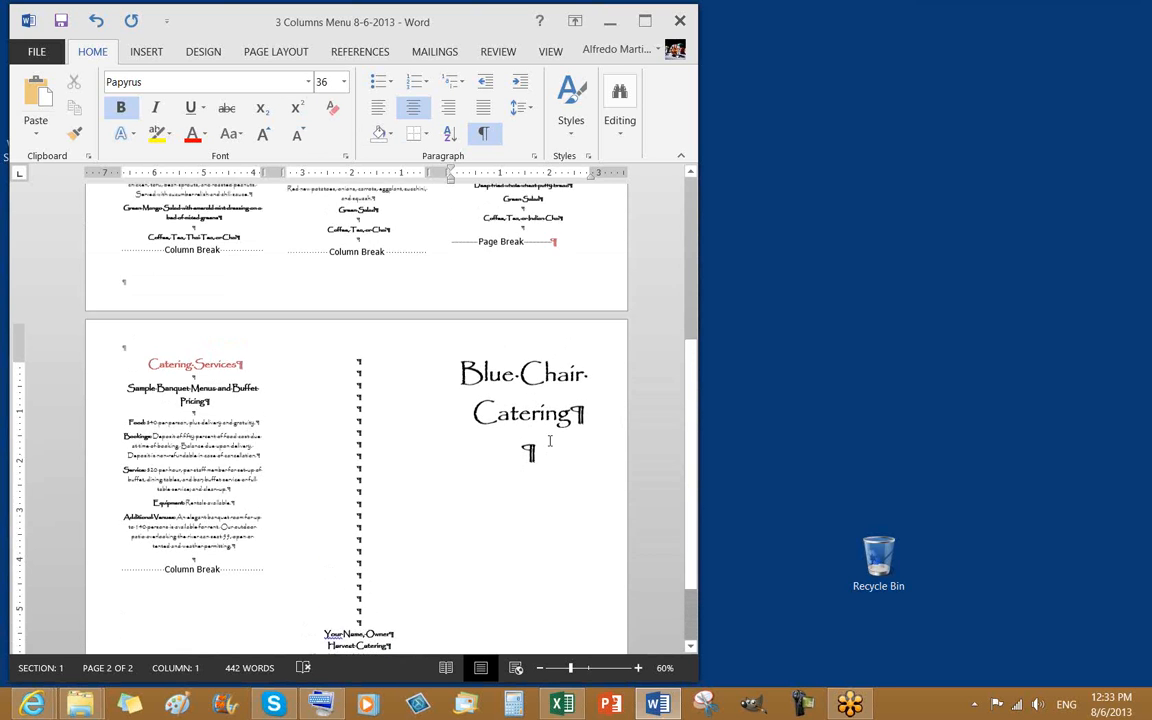
{"action": "scroll", "coordinate": [562, 442], "scroll_direction": "up", "scroll_amount": 1}
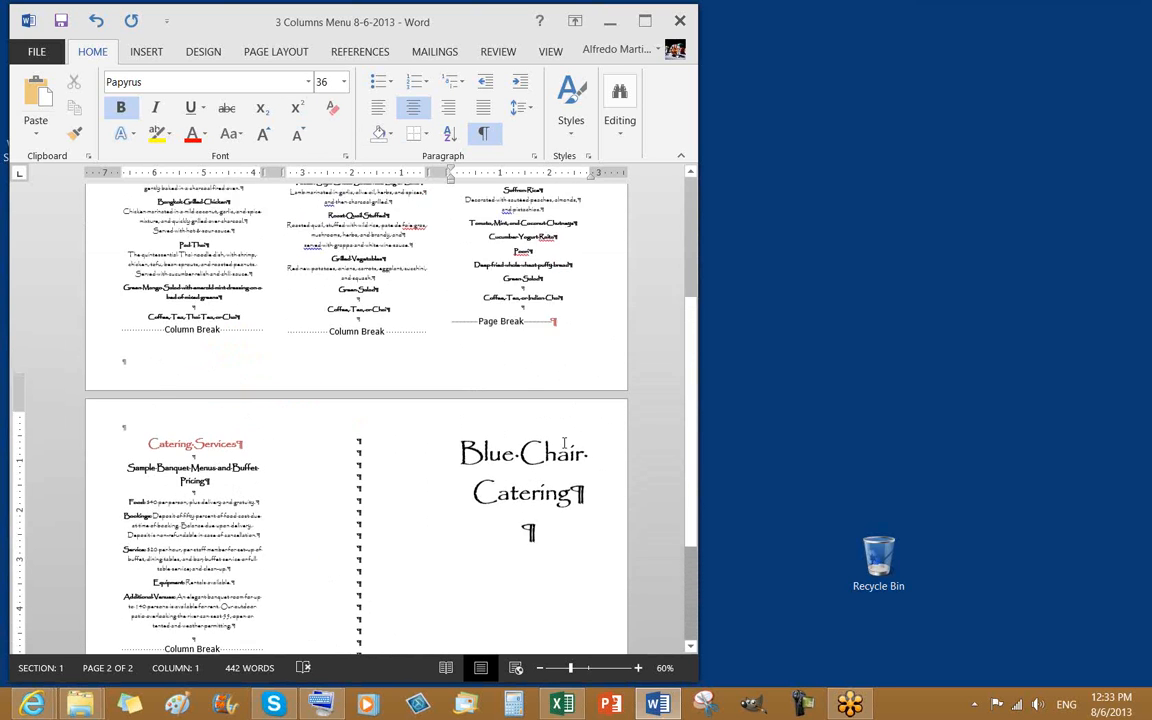
{"action": "scroll", "coordinate": [564, 440], "scroll_direction": "down", "scroll_amount": 4}
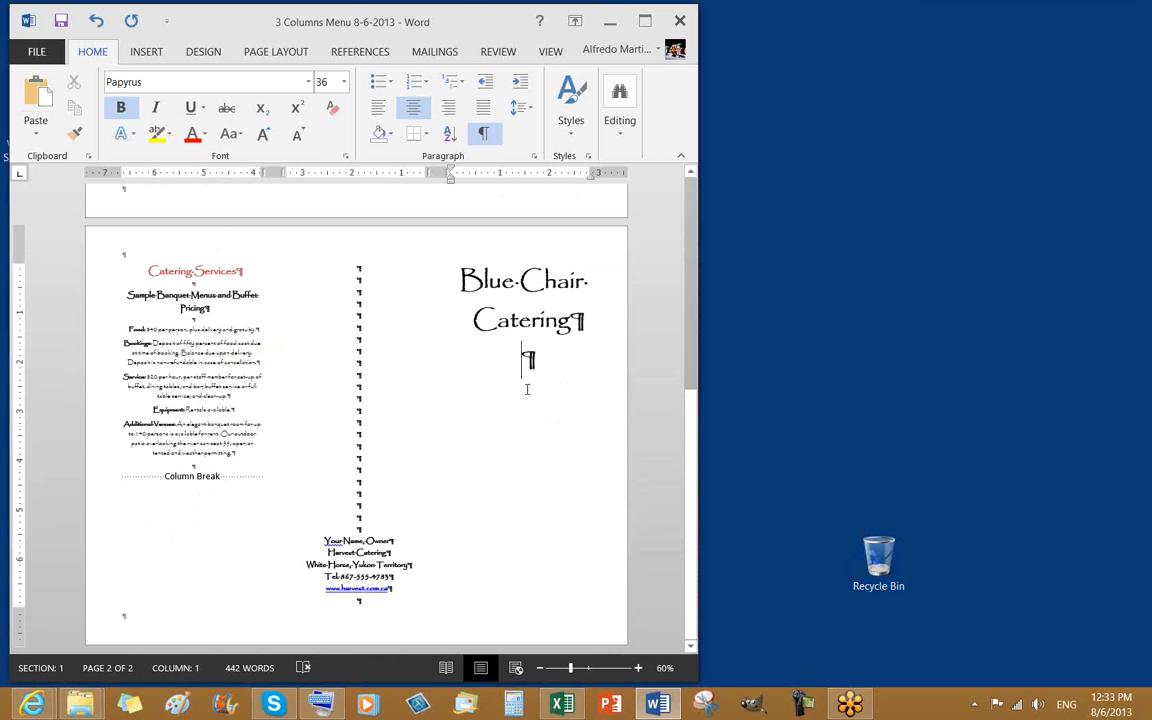
{"action": "scroll", "coordinate": [527, 389], "scroll_direction": "up", "scroll_amount": 6}
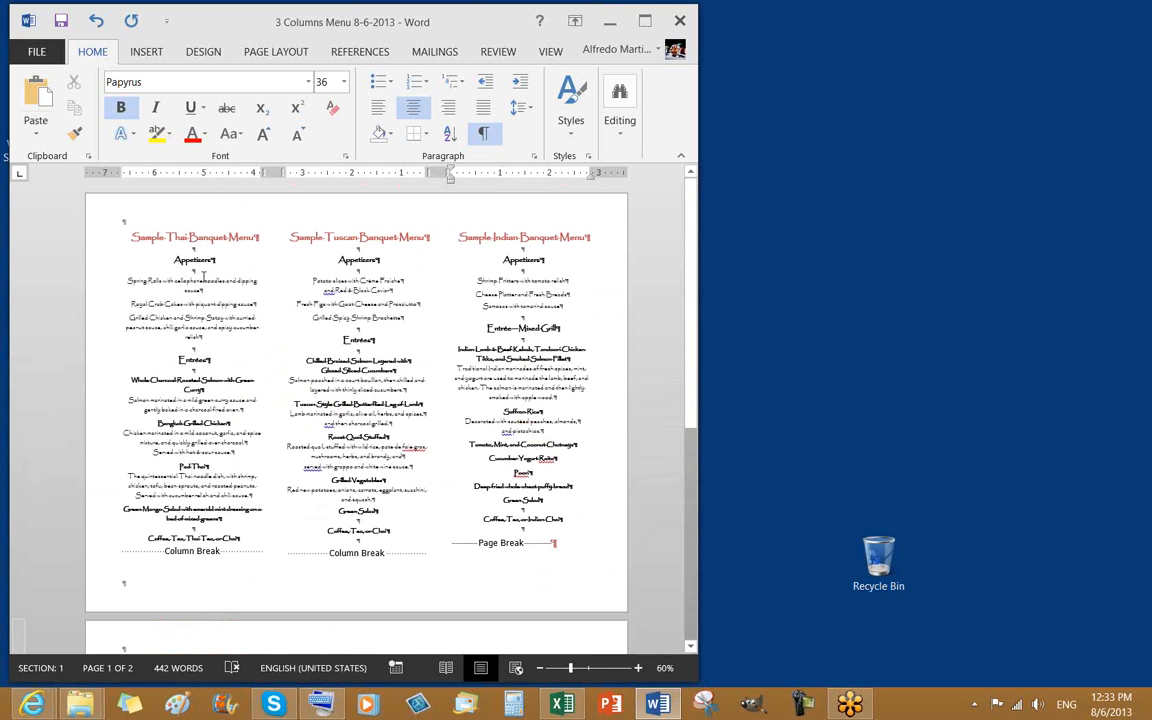
{"action": "scroll", "coordinate": [488, 362], "scroll_direction": "down", "scroll_amount": 2}
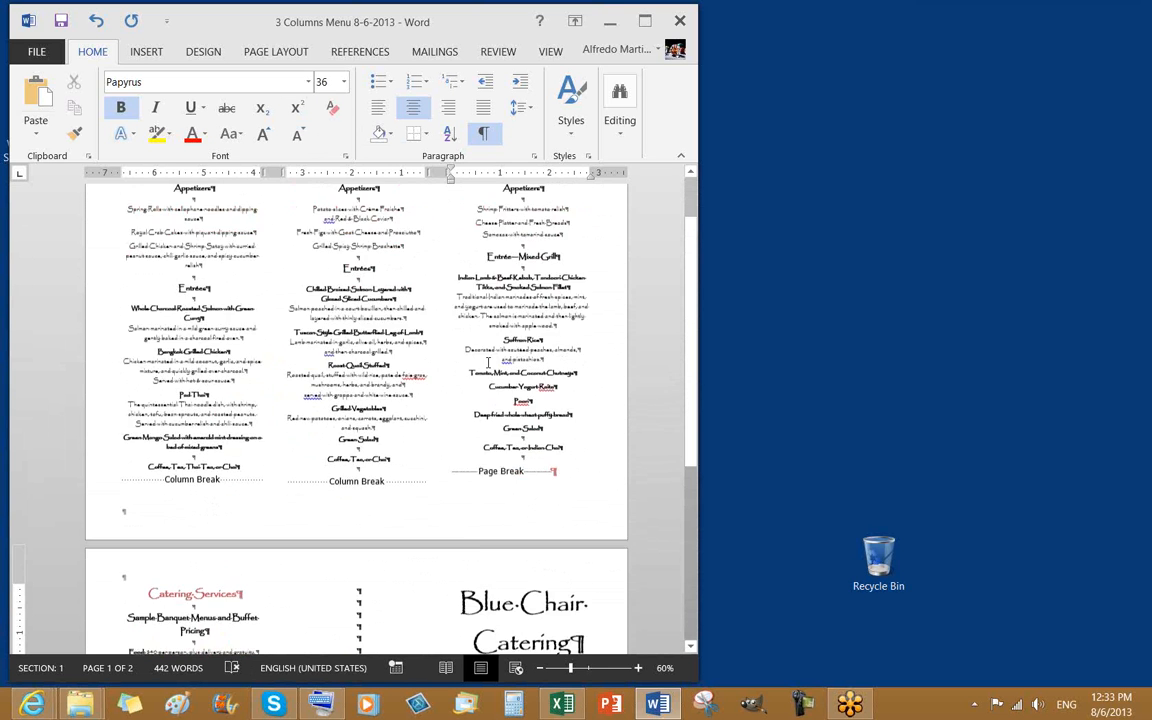
{"action": "scroll", "coordinate": [488, 363], "scroll_direction": "down", "scroll_amount": 5}
{"action": "scroll", "coordinate": [501, 392], "scroll_direction": "down", "scroll_amount": 3}
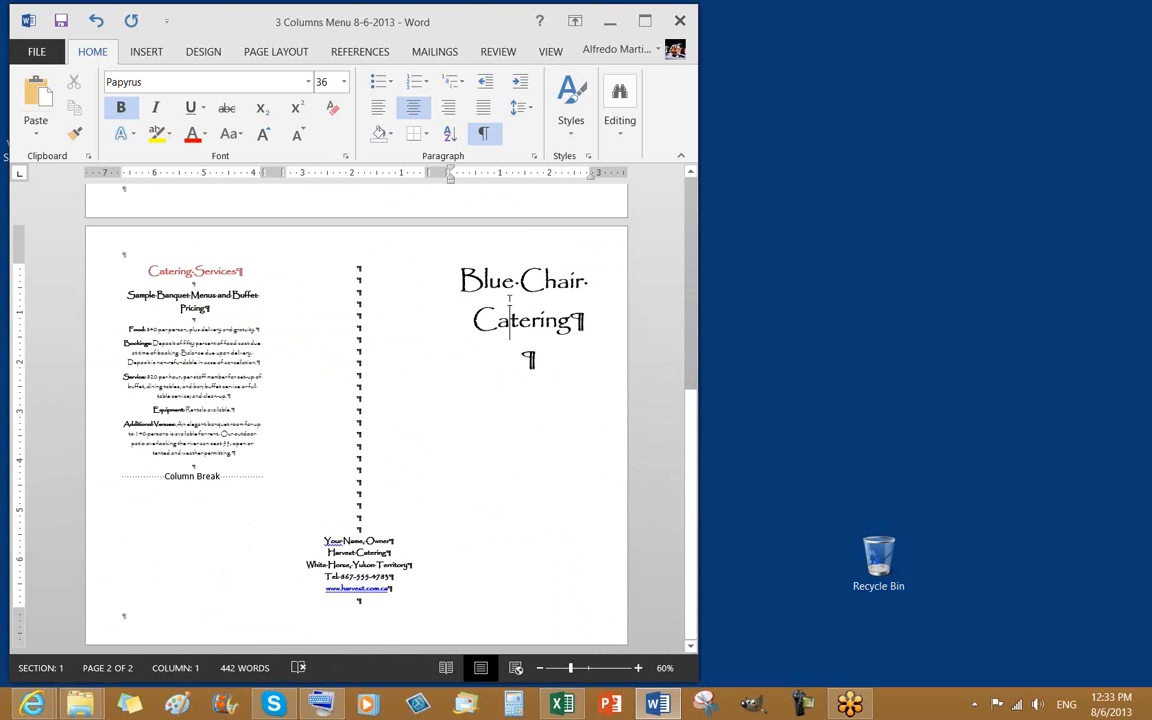
{"action": "scroll", "coordinate": [518, 404], "scroll_direction": "up", "scroll_amount": 10}
{"action": "scroll", "coordinate": [520, 496], "scroll_direction": "up", "scroll_amount": 3}
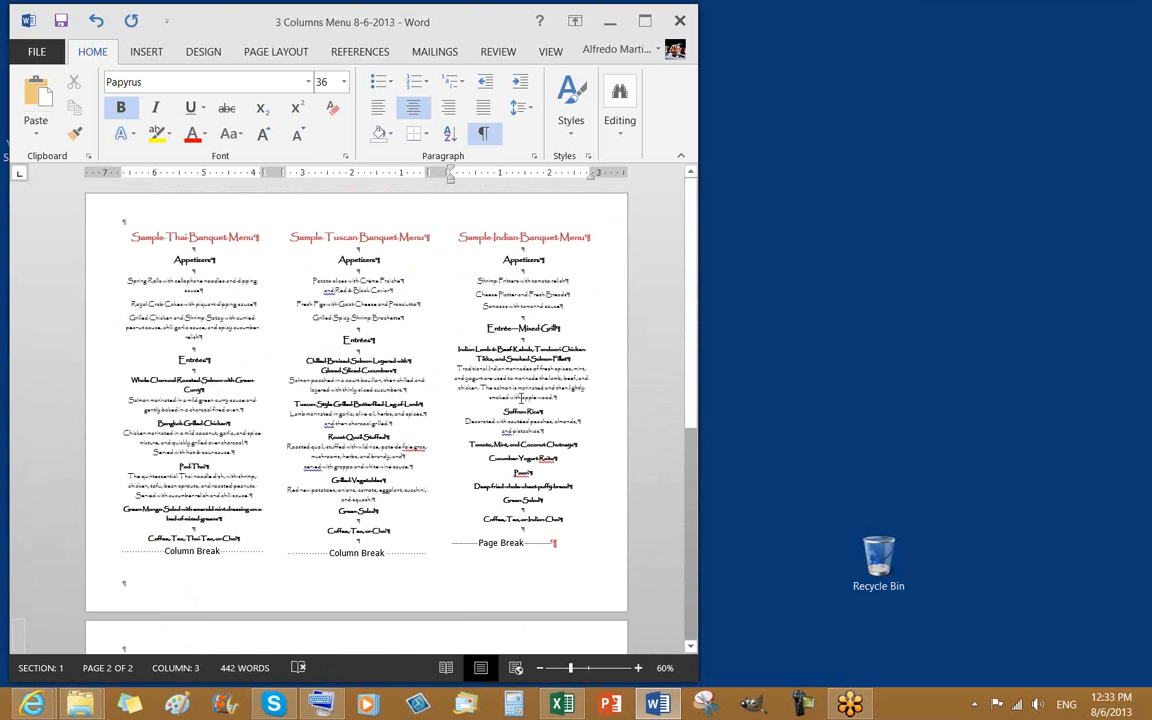
{"action": "scroll", "coordinate": [520, 496], "scroll_direction": "down", "scroll_amount": 10}
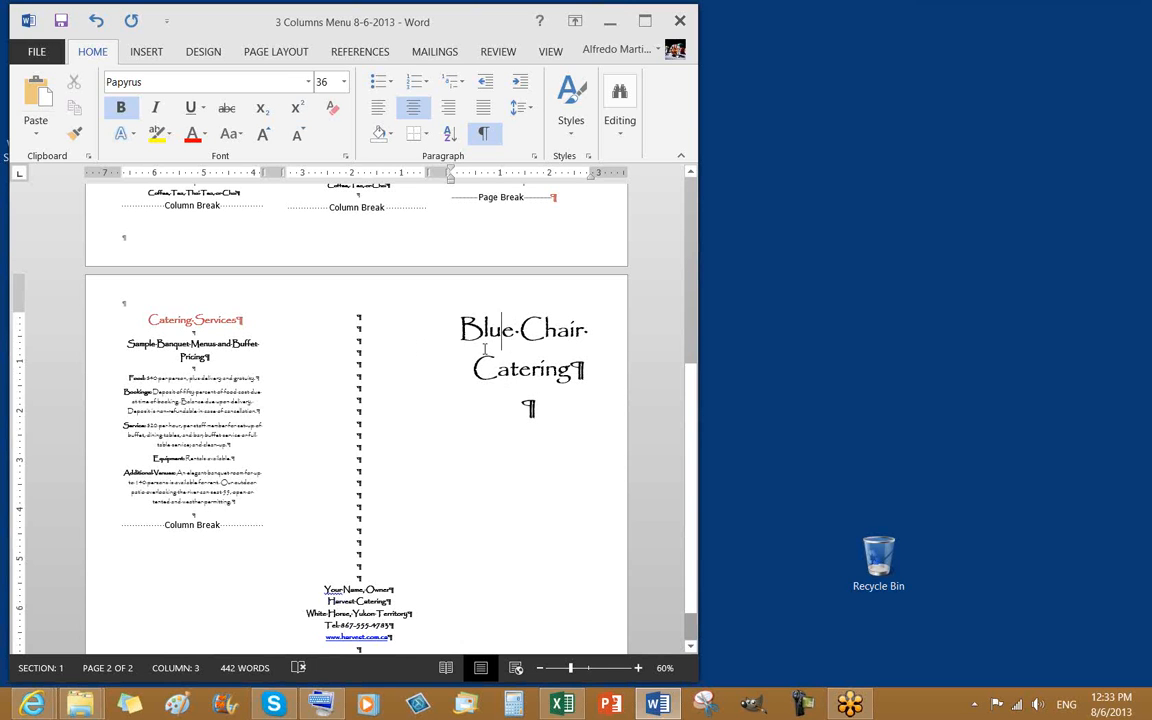
{"action": "left_click", "coordinate": [175, 316]}
{"action": "triple_click", "coordinate": [175, 318]}
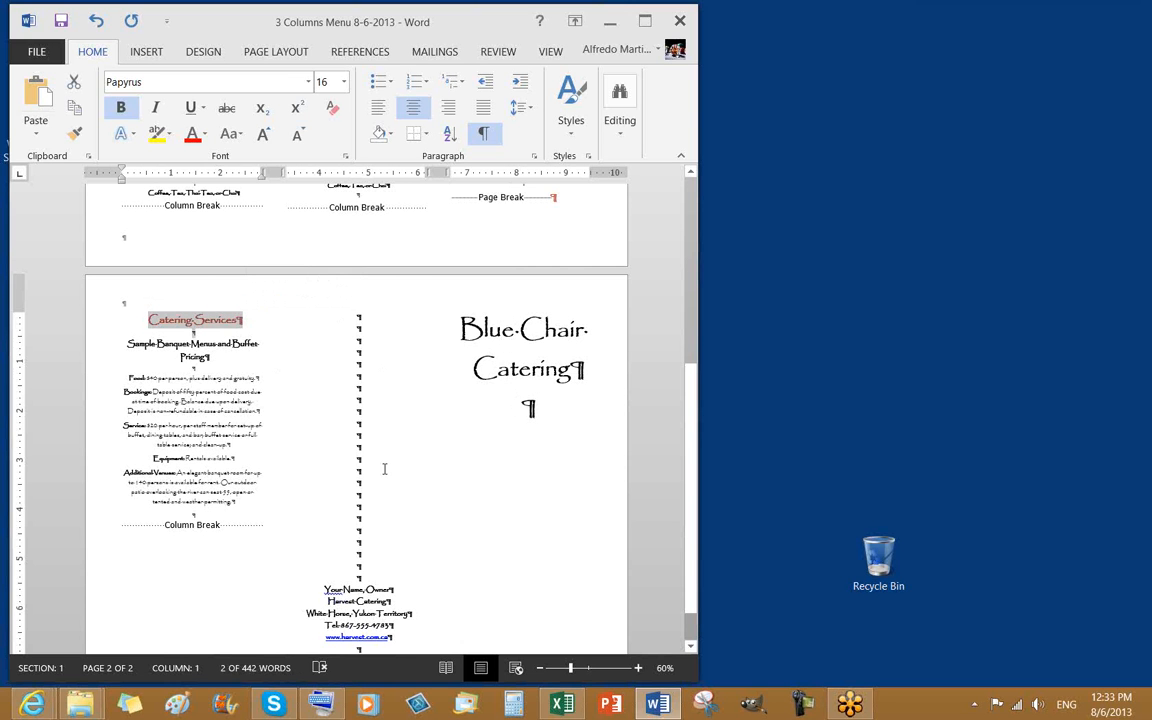
{"action": "scroll", "coordinate": [381, 466], "scroll_direction": "up", "scroll_amount": 5}
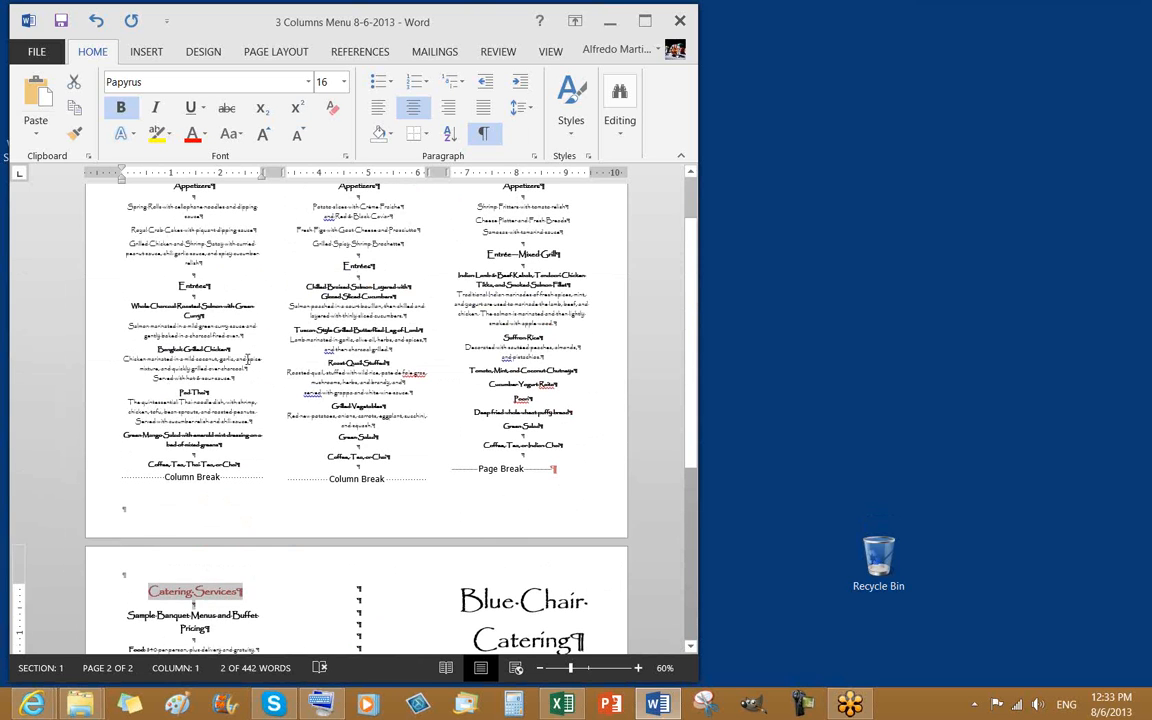
Step: Examine the contact block at the foot of page two's second column and its layout relative to the page-one menus
{"action": "left_click", "coordinate": [388, 349]}
{"action": "scroll", "coordinate": [478, 437], "scroll_direction": "down", "scroll_amount": 3}
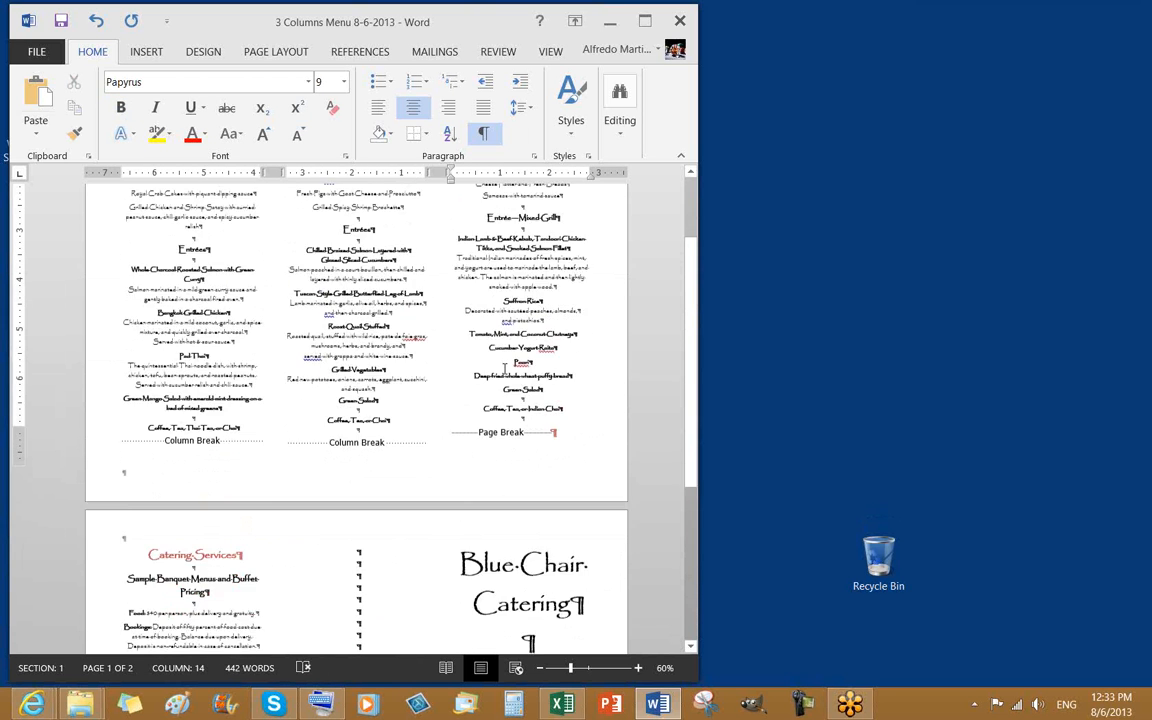
{"action": "scroll", "coordinate": [479, 436], "scroll_direction": "down", "scroll_amount": 1}
{"action": "left_click", "coordinate": [522, 403]}
{"action": "left_click", "coordinate": [236, 404]}
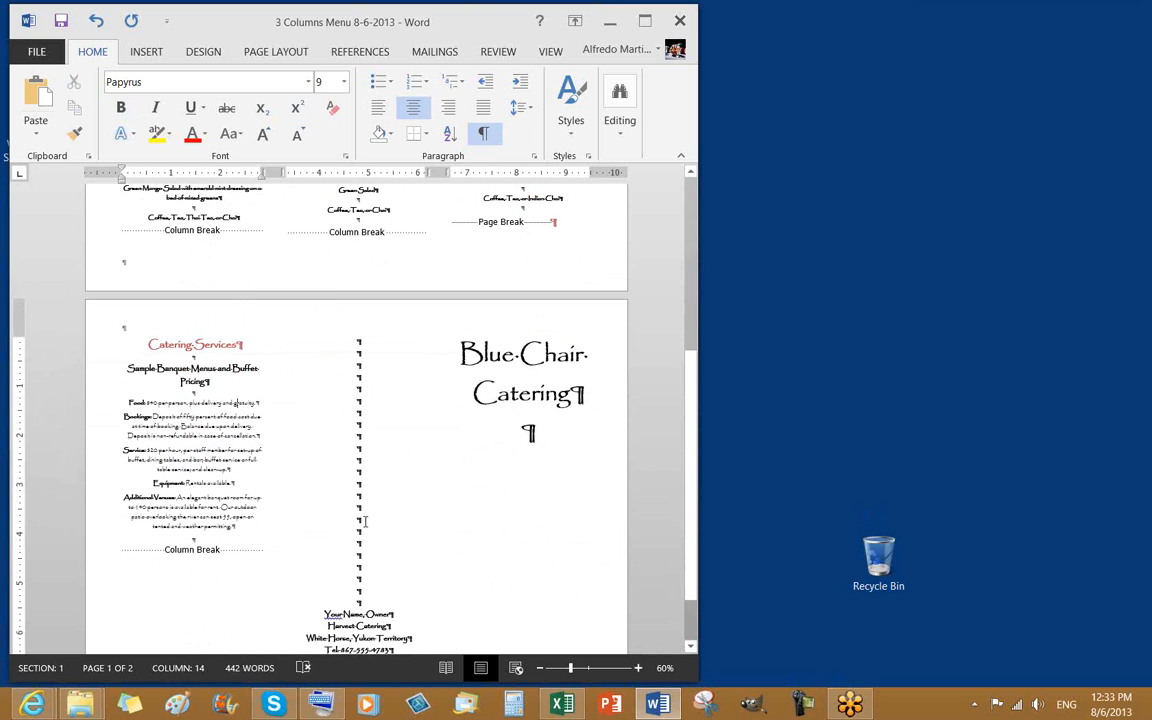
{"action": "scroll", "coordinate": [401, 496], "scroll_direction": "down", "scroll_amount": 1}
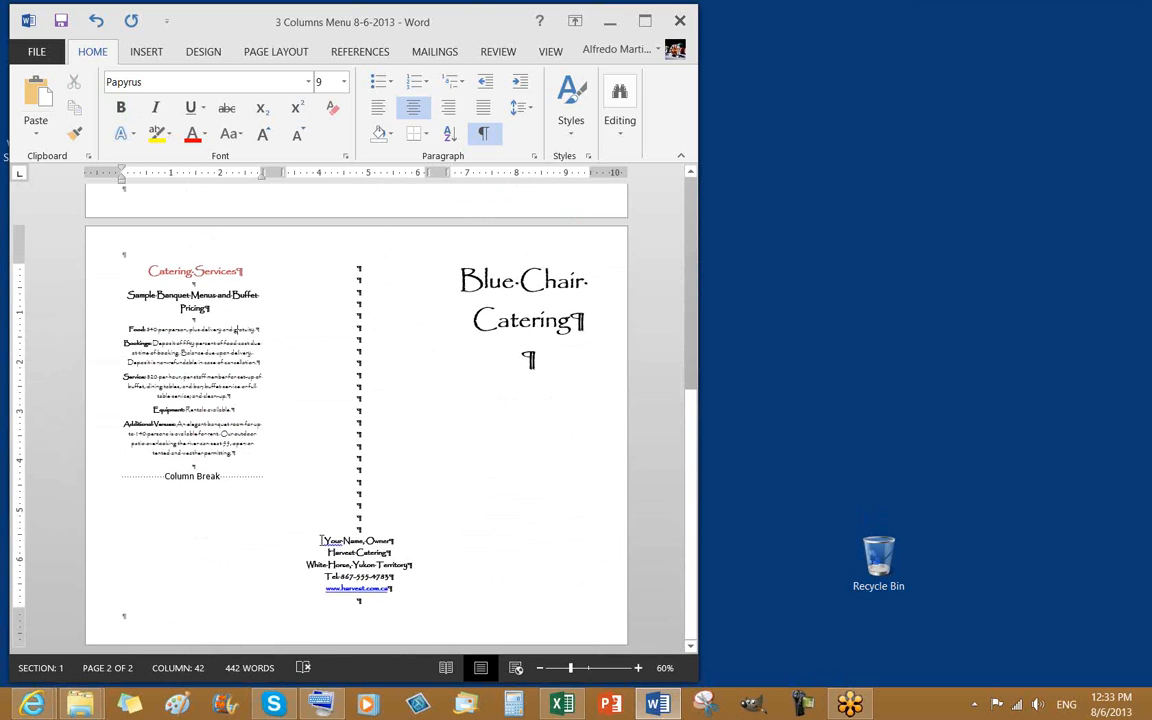
{"action": "left_click_drag", "start_coordinate": [324, 540], "coordinate": [386, 606]}
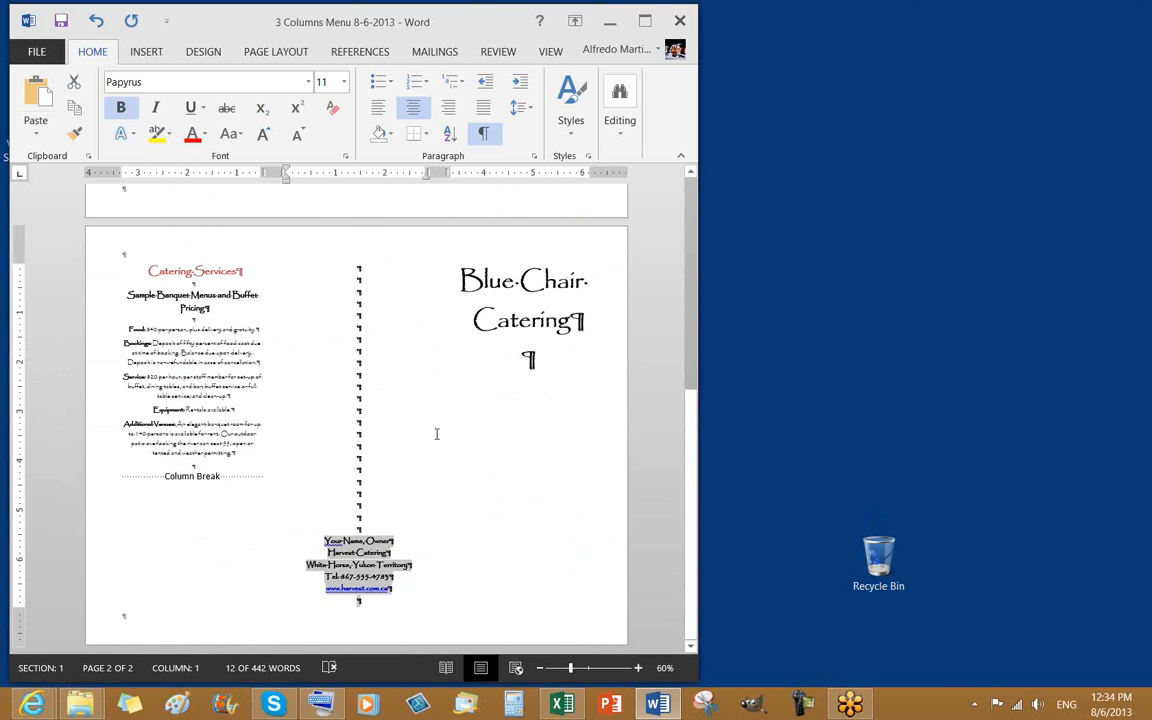
{"action": "left_click", "coordinate": [373, 391]}
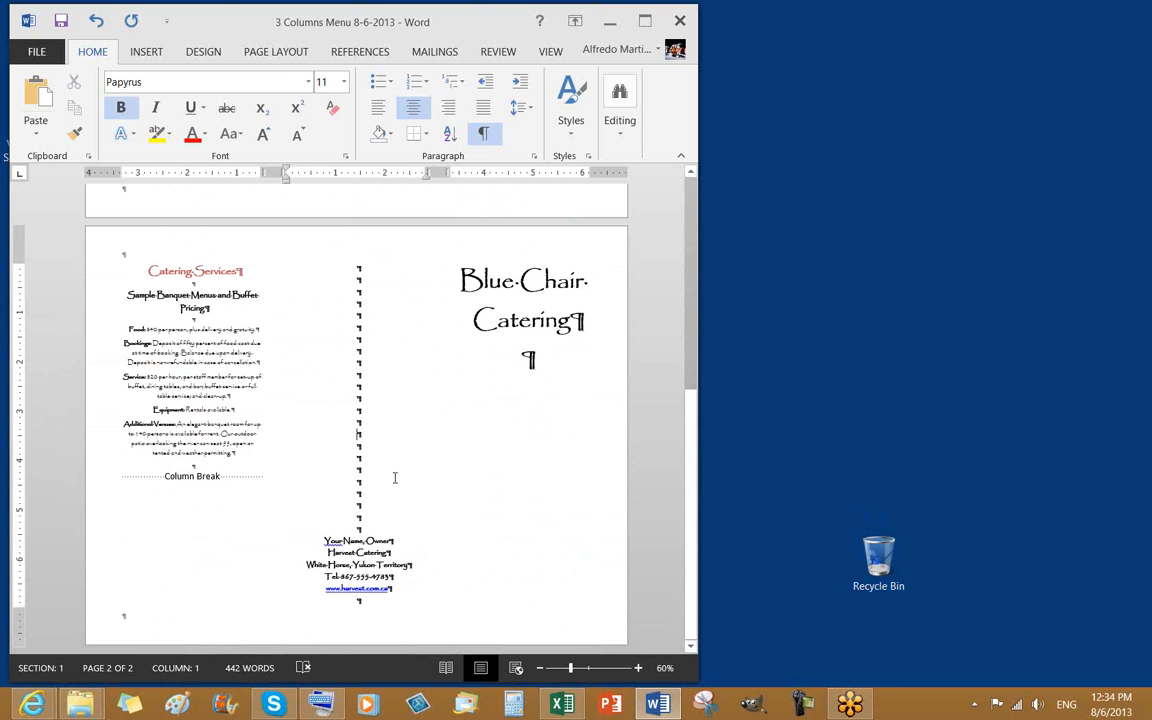
{"action": "scroll", "coordinate": [530, 514], "scroll_direction": "up", "scroll_amount": 4}
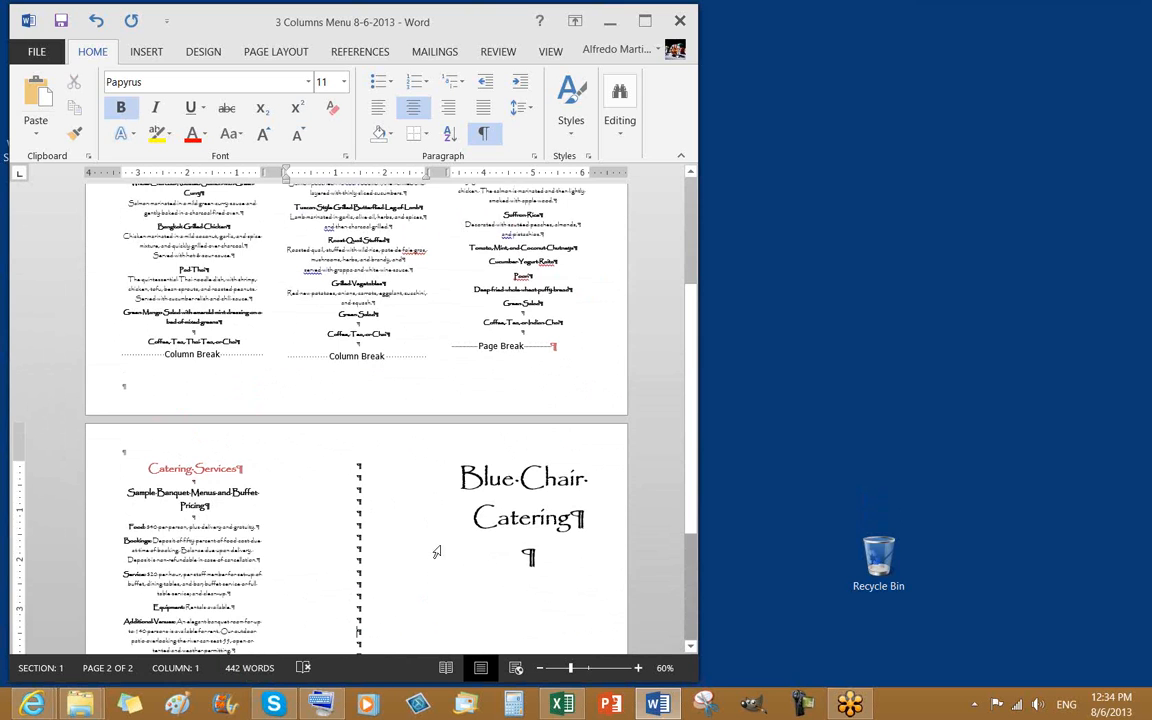
{"action": "scroll", "coordinate": [488, 563], "scroll_direction": "up", "scroll_amount": 2}
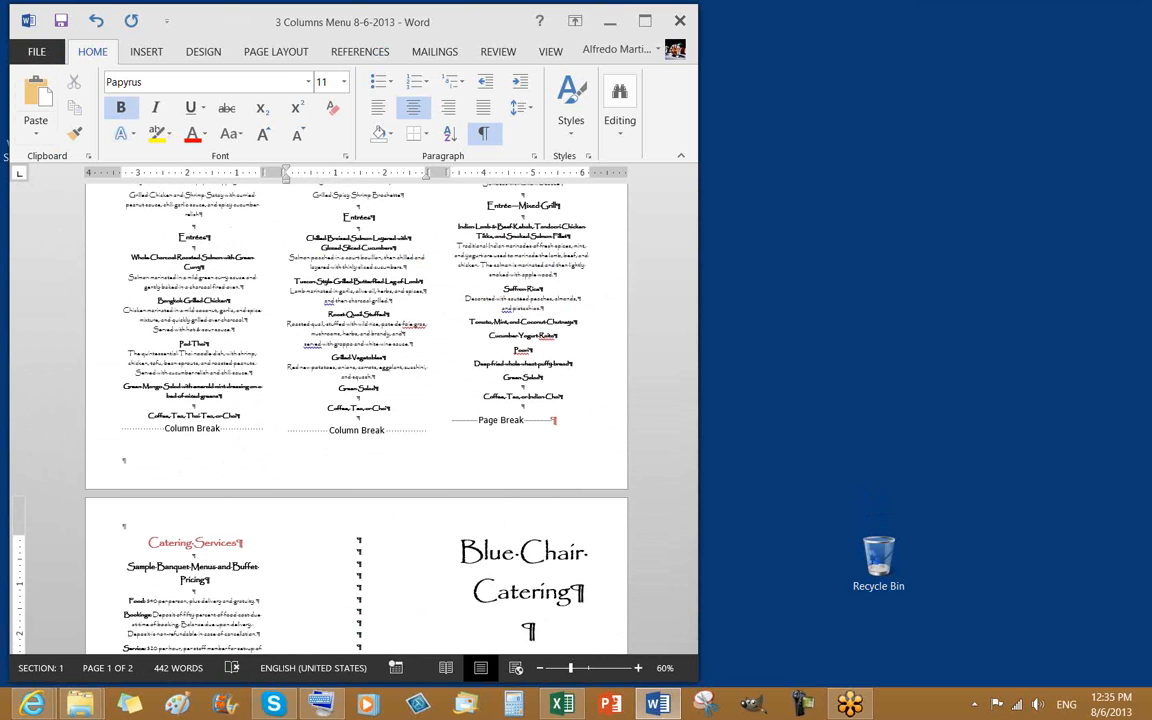
Step: Split the third-column title after "Blue Chair" and add an empty paragraph between "Blue Chair" and "Catering"
{"action": "left_click", "coordinate": [246, 392]}
{"action": "scroll", "coordinate": [318, 312], "scroll_direction": "down", "scroll_amount": 2}
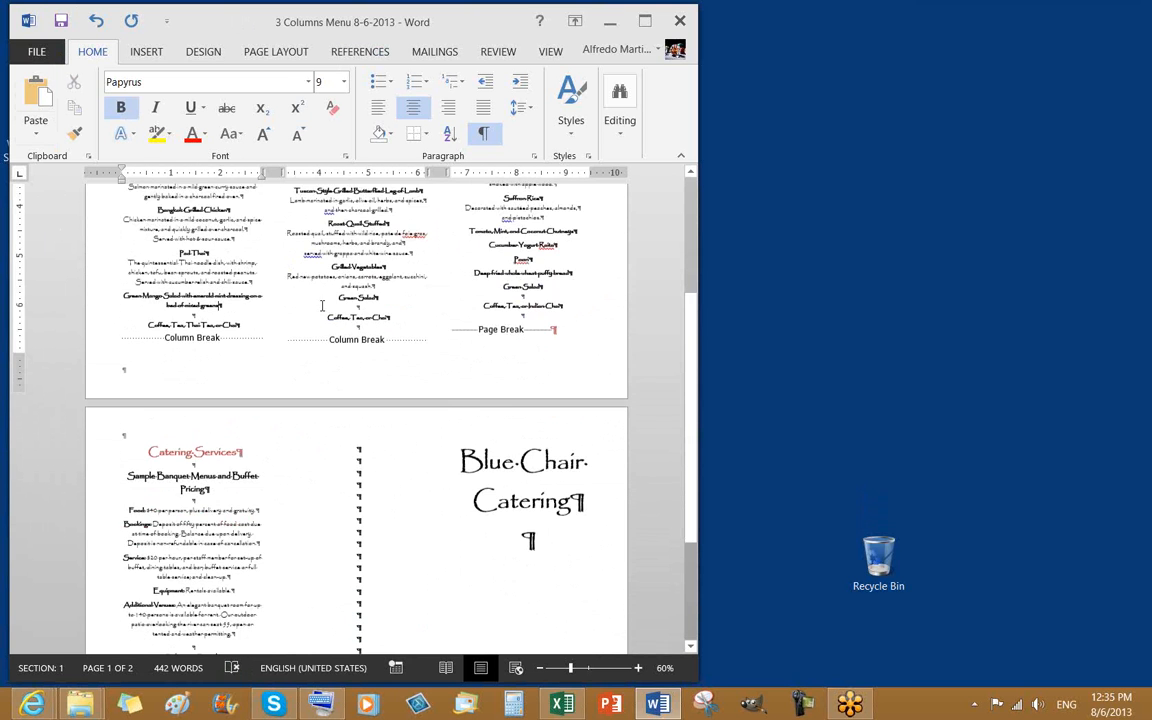
{"action": "scroll", "coordinate": [541, 365], "scroll_direction": "down", "scroll_amount": 2}
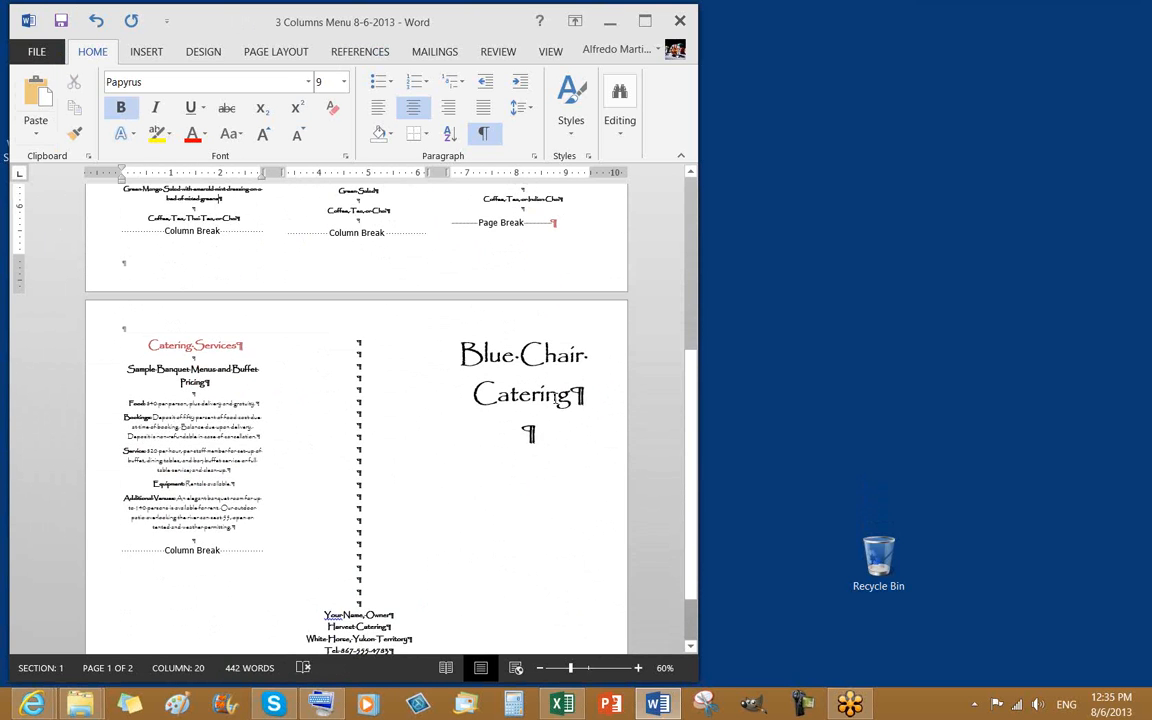
{"action": "scroll", "coordinate": [440, 388], "scroll_direction": "down", "scroll_amount": 1}
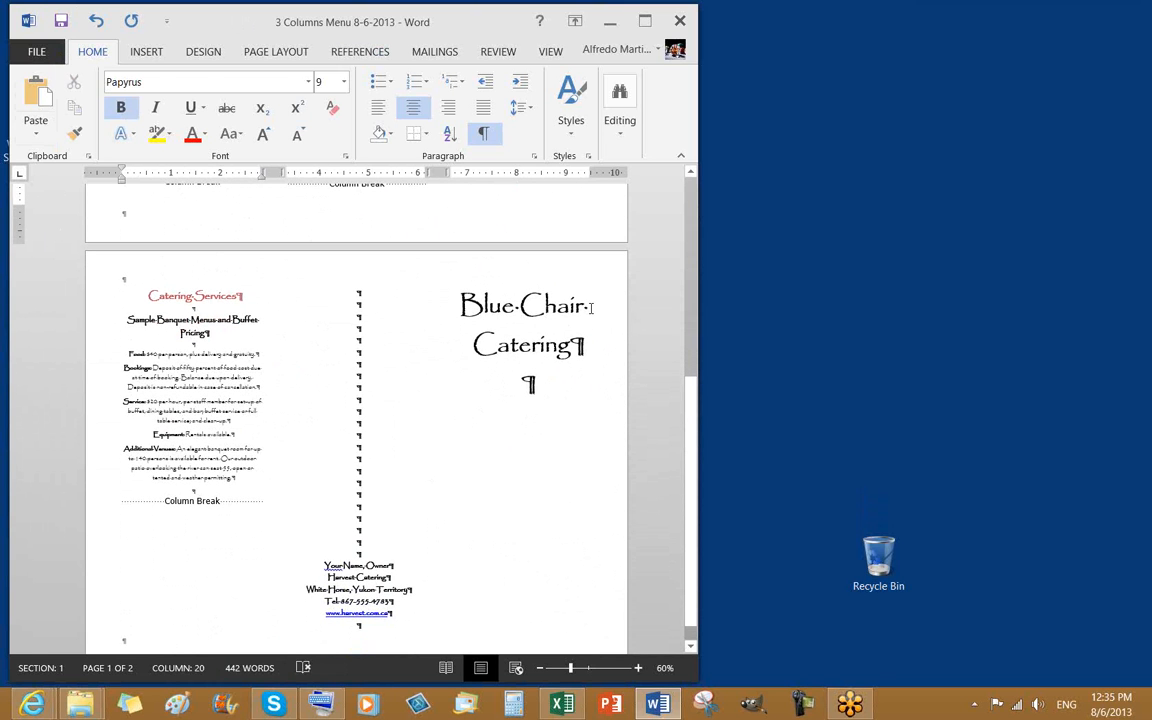
{"action": "left_click", "coordinate": [594, 306]}
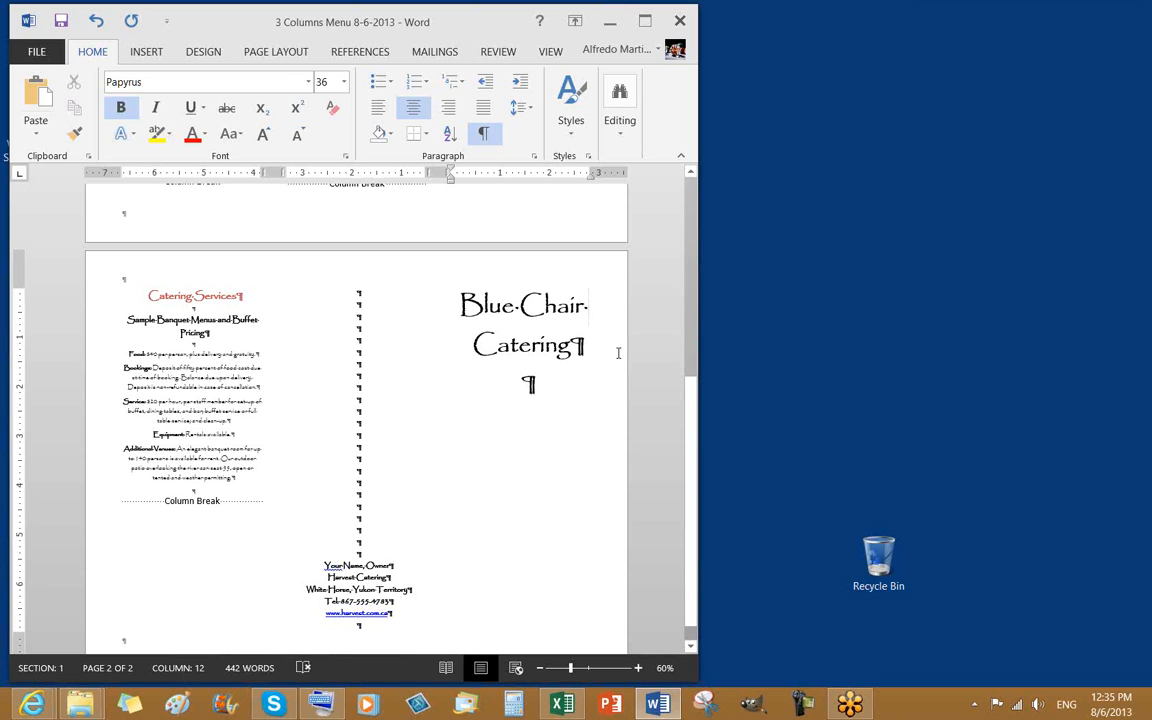
{"action": "key", "text": "Return"}
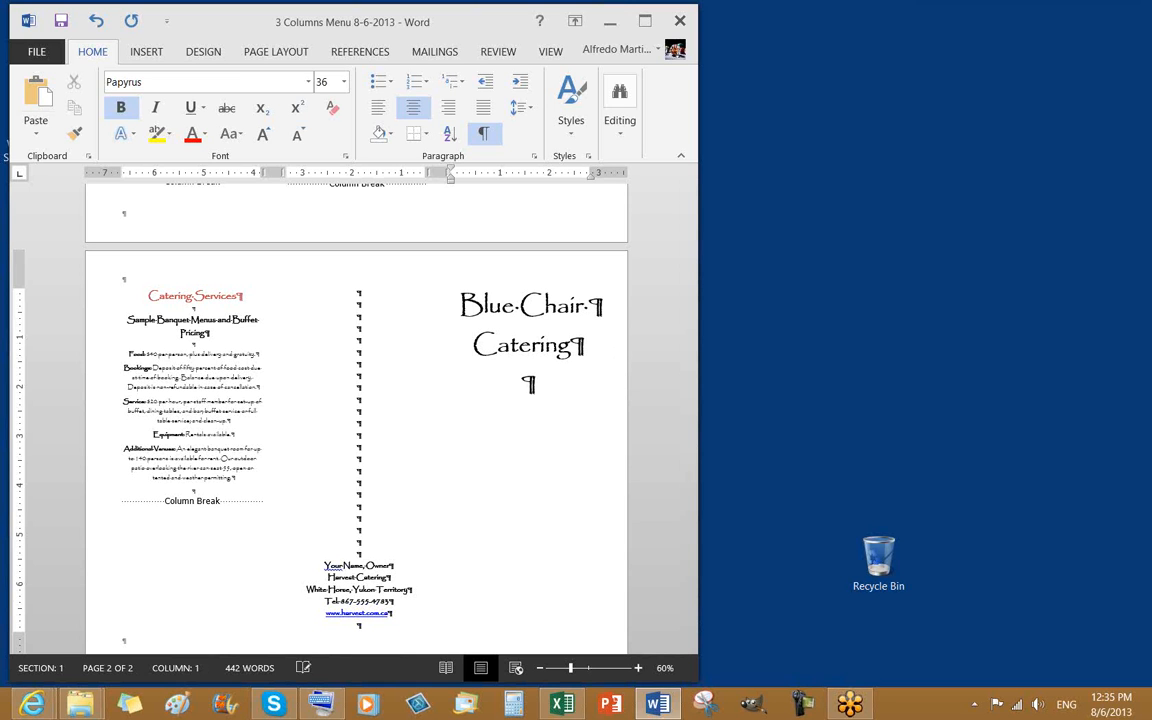
{"action": "key", "text": "Return"}
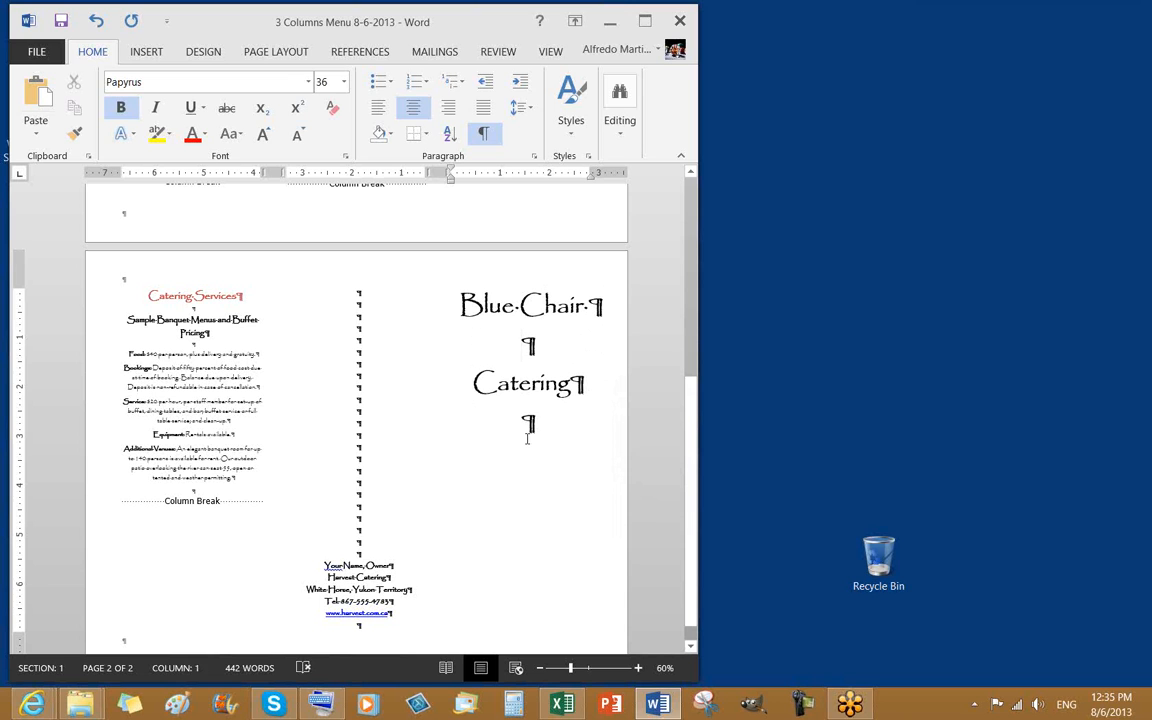
Step: Start inserting an online picture in the empty paragraph between "Blue Chair" and "Catering", searching Office.com Clip Art for "blue chair"
{"action": "left_click", "coordinate": [146, 52]}
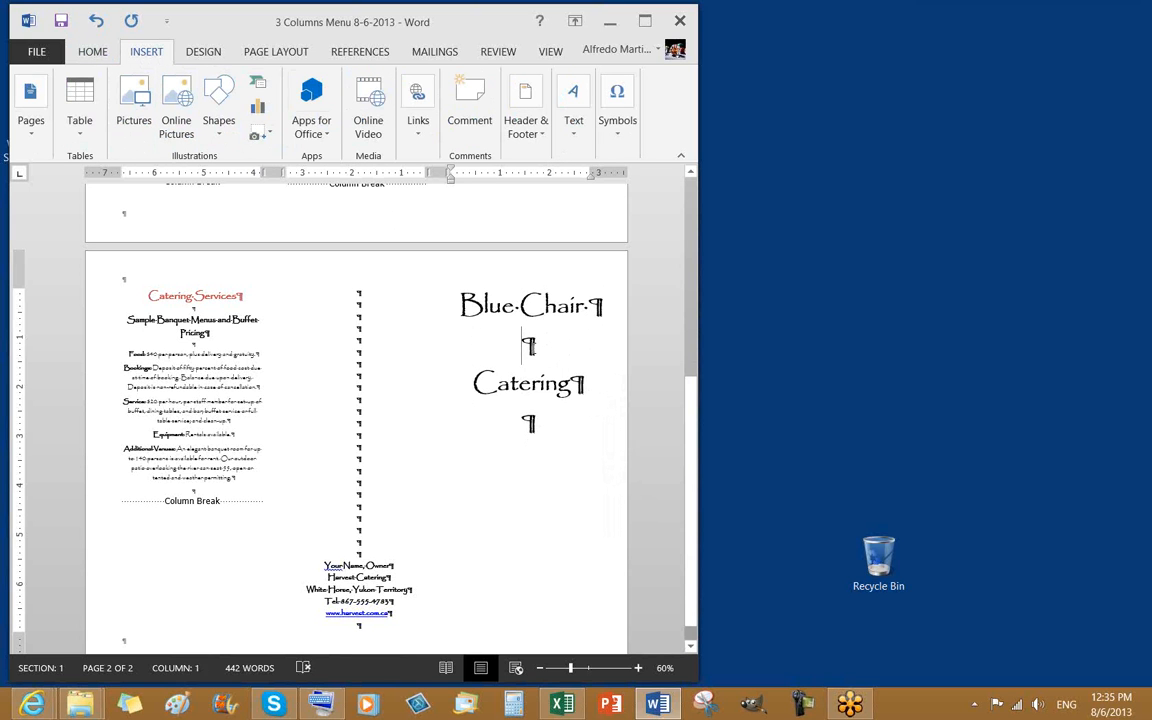
{"action": "left_click", "coordinate": [605, 306]}
{"action": "left_click_drag", "start_coordinate": [590, 306], "coordinate": [603, 316]}
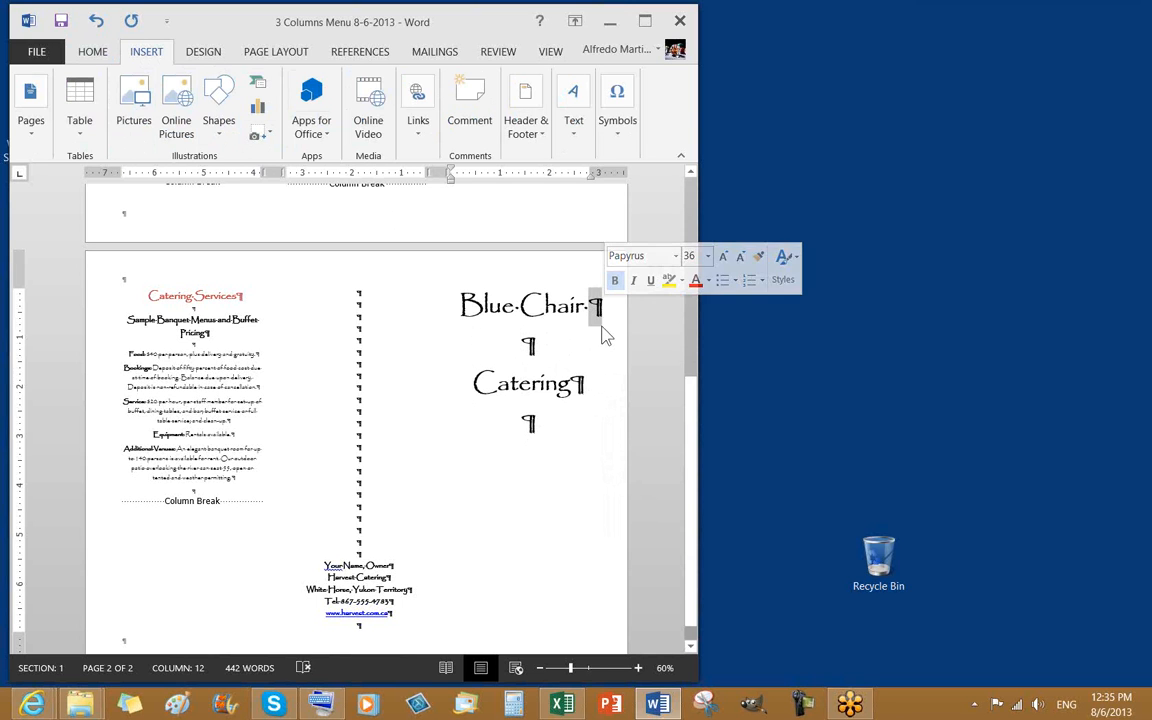
{"action": "left_click", "coordinate": [597, 315]}
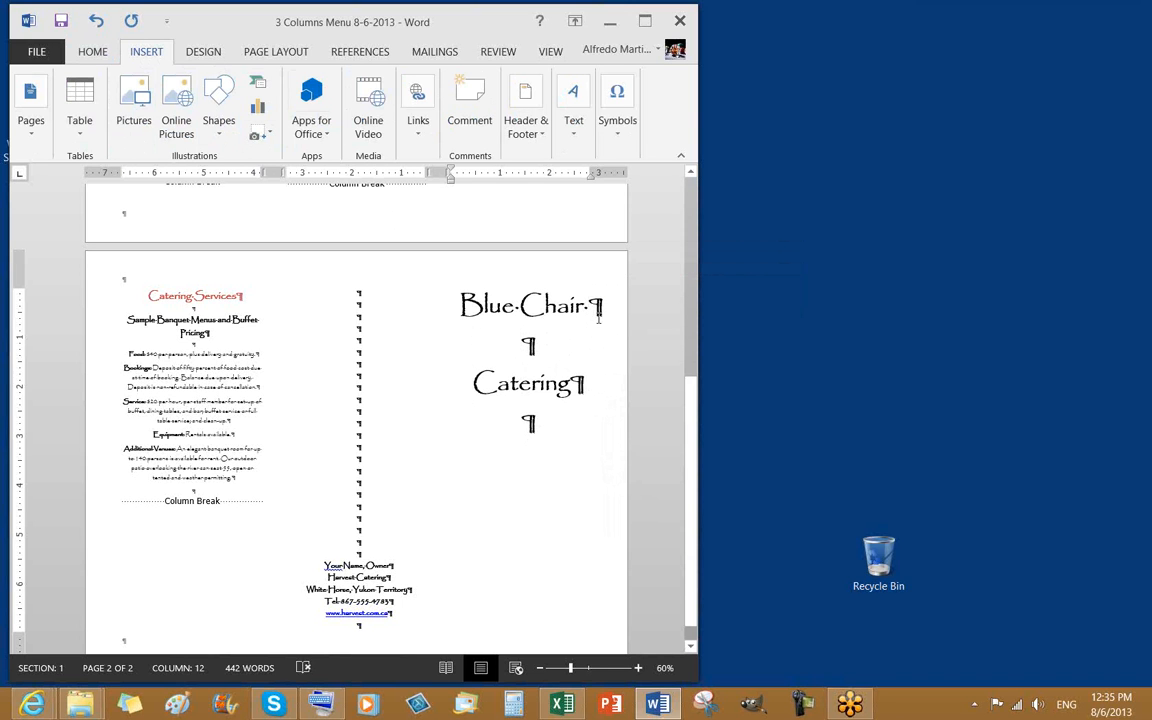
{"action": "left_click", "coordinate": [530, 348]}
{"action": "left_click", "coordinate": [178, 124]}
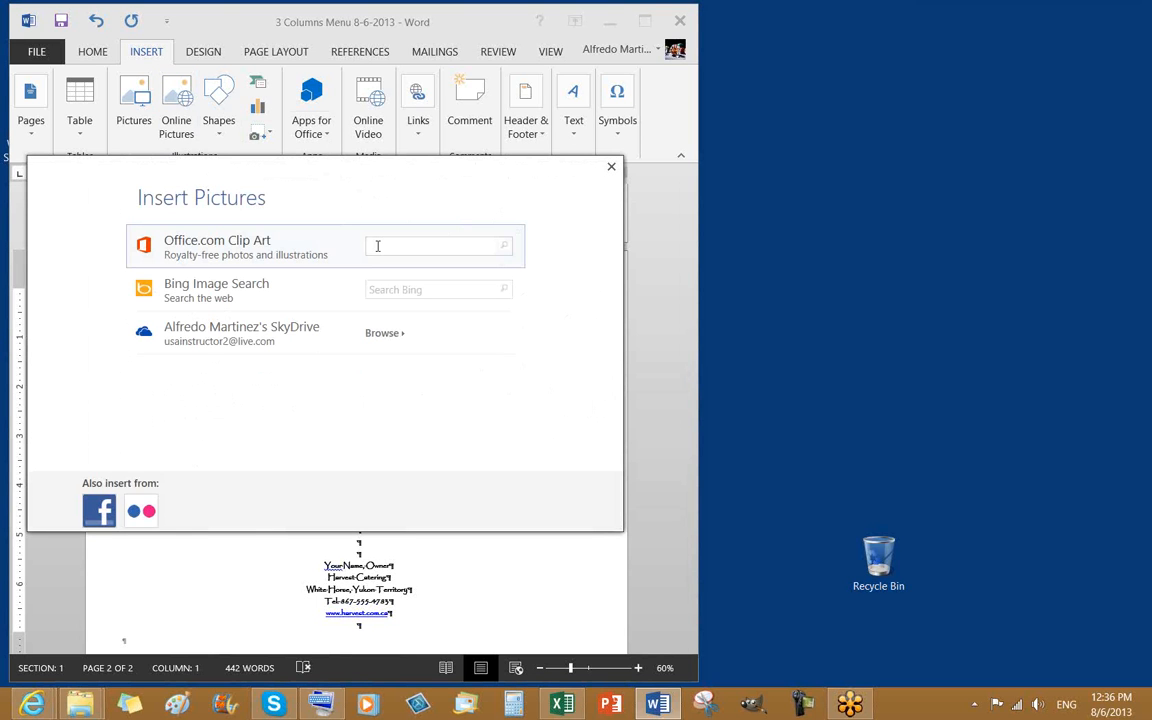
{"action": "type", "text": "blue chair"}
{"action": "key", "text": "Return"}
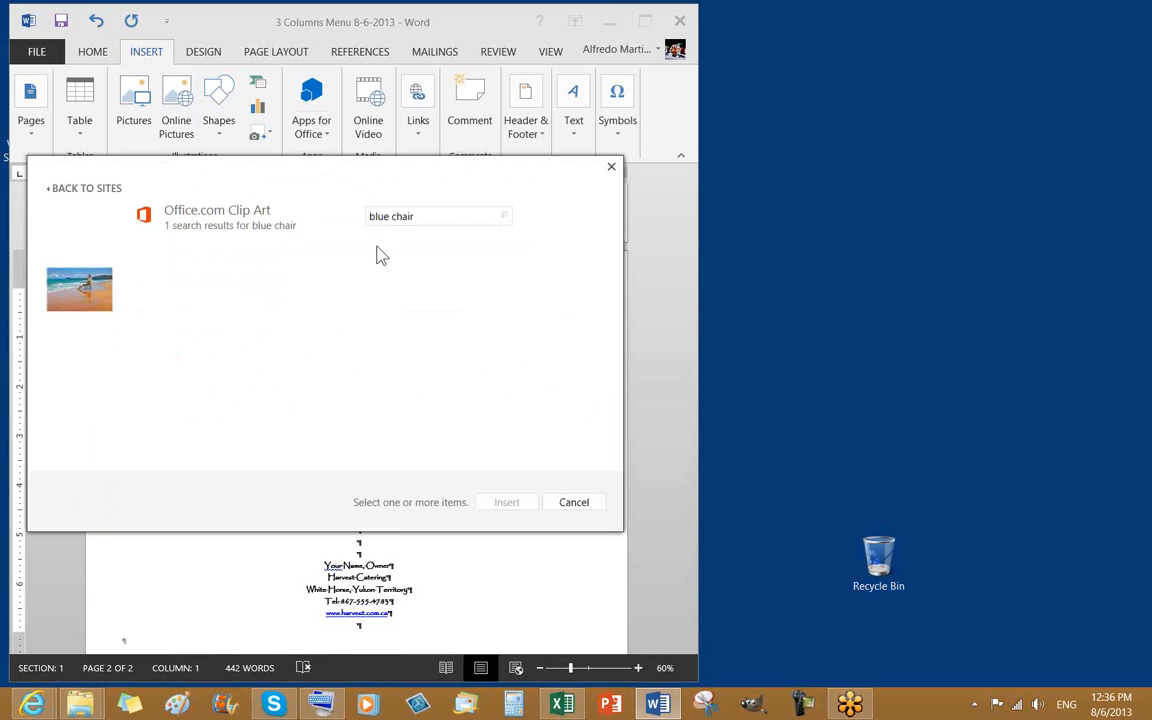
Step: Replace the Office.com Clip Art search term with "chair" and run the search
{"action": "left_click", "coordinate": [437, 216]}
{"action": "key", "text": "BackSpace"}
{"action": "key", "text": "BackSpace"}
{"action": "key", "text": "BackSpace"}
{"action": "key", "text": "BackSpace"}
{"action": "key", "text": "BackSpace"}
{"action": "key", "text": "BackSpace"}
{"action": "key", "text": "BackSpace"}
{"action": "key", "text": "BackSpace"}
{"action": "key", "text": "BackSpace"}
{"action": "key", "text": "BackSpace"}
{"action": "type", "text": "chr"}
{"action": "key", "text": "BackSpace"}
{"action": "type", "text": "air"}
{"action": "key", "text": "Return"}
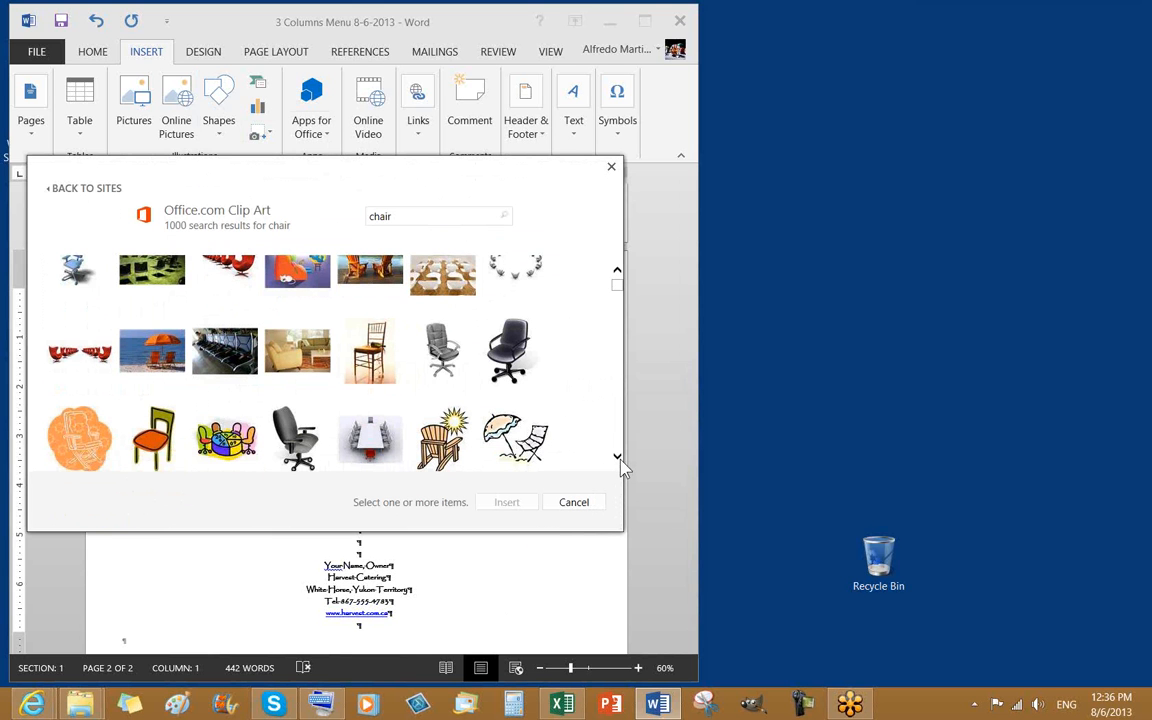
Step: Look through the first rows of the "chair" clip art results for a suitable picture
{"action": "left_click", "coordinate": [620, 459]}
{"action": "left_click", "coordinate": [620, 459]}
{"action": "left_click", "coordinate": [620, 459]}
{"action": "left_click", "coordinate": [620, 459]}
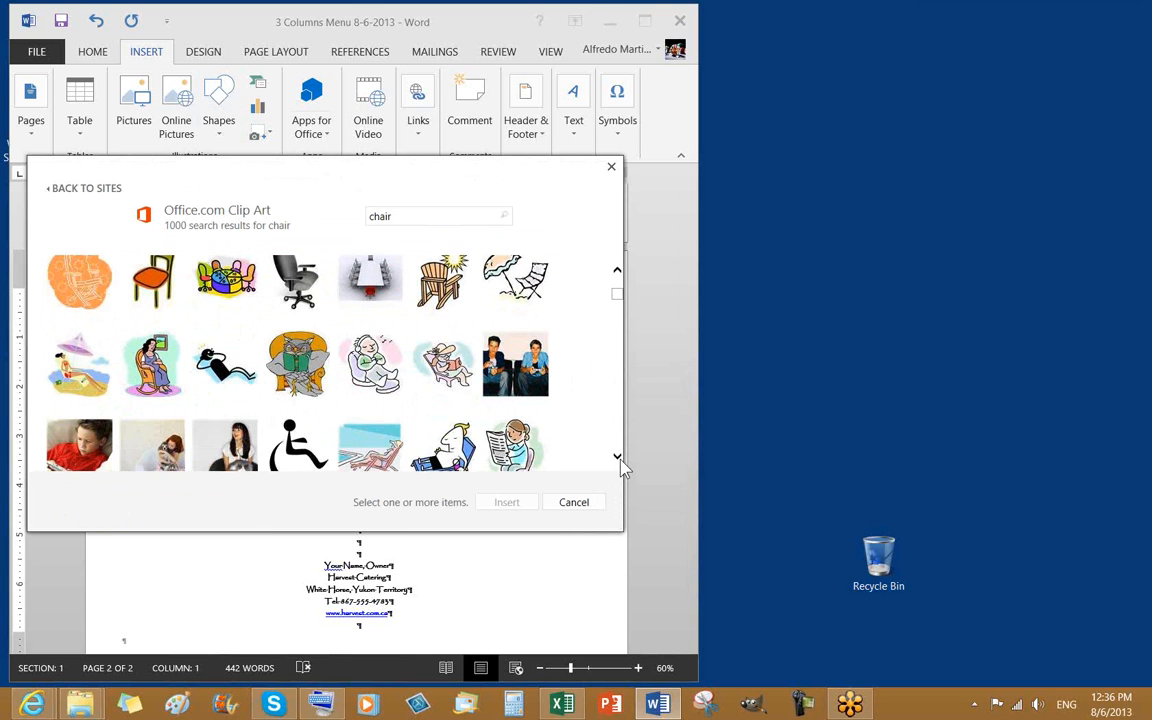
{"action": "left_click", "coordinate": [617, 457]}
{"action": "left_click", "coordinate": [617, 457]}
{"action": "left_click", "coordinate": [617, 457]}
{"action": "left_click", "coordinate": [617, 457]}
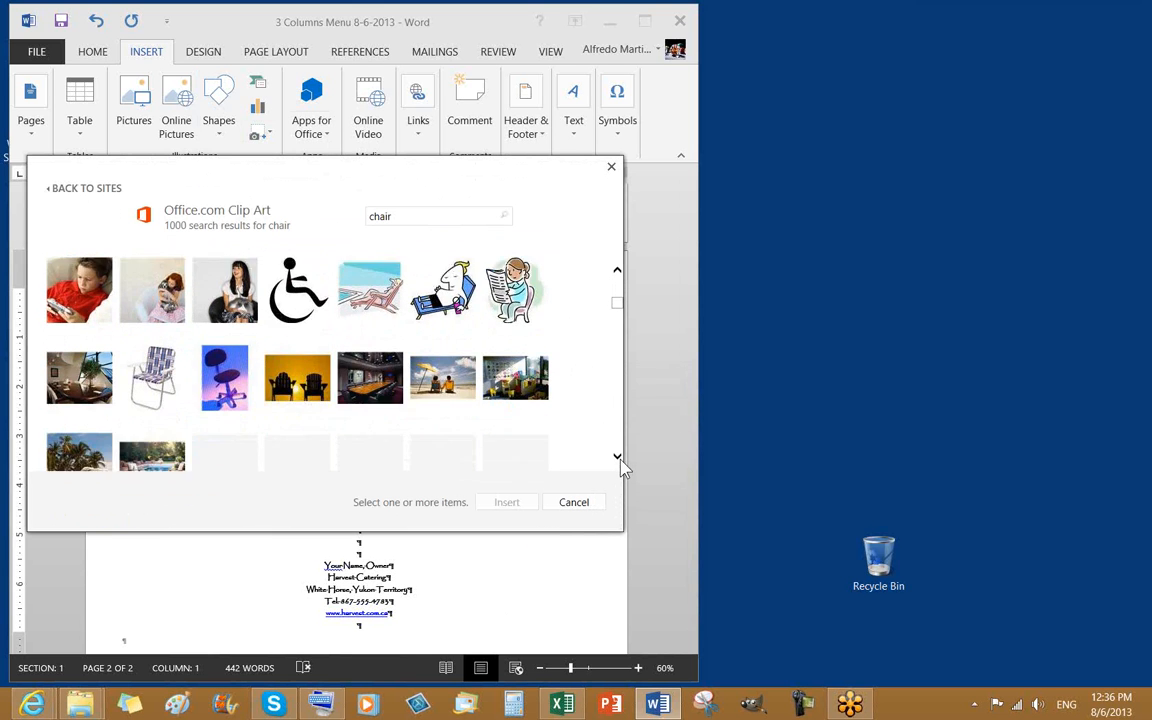
{"action": "left_click", "coordinate": [617, 457]}
{"action": "left_click", "coordinate": [617, 457]}
{"action": "left_click", "coordinate": [617, 457]}
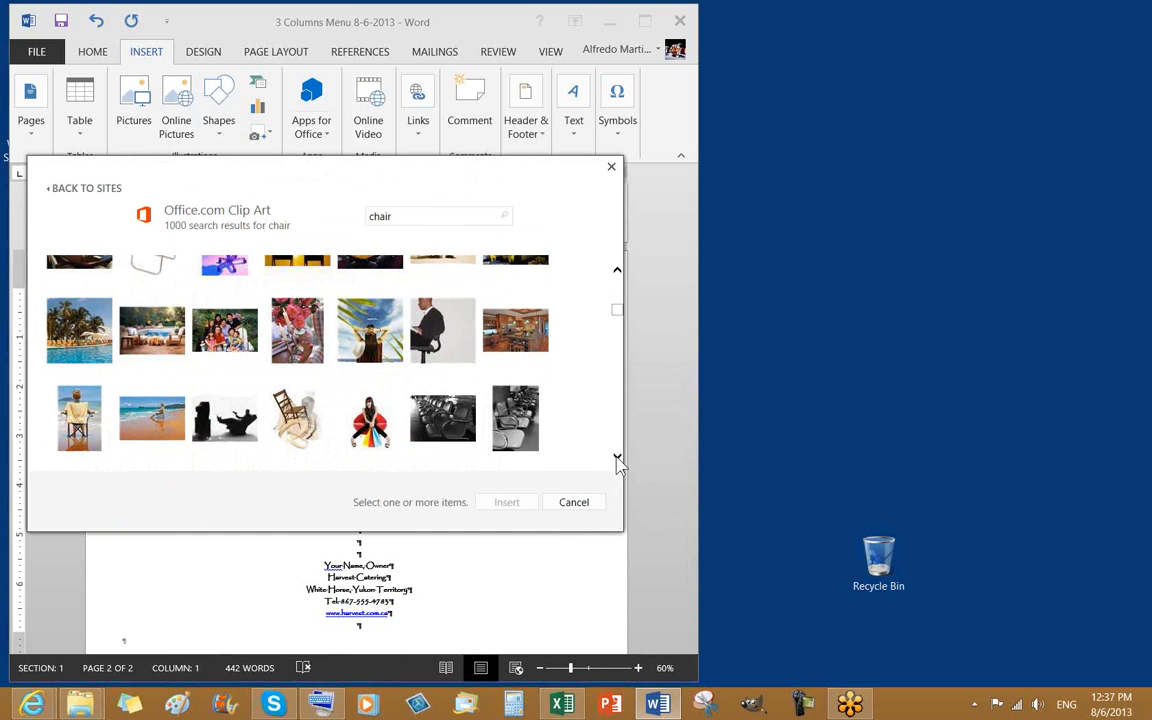
{"action": "scroll", "coordinate": [560, 432], "scroll_direction": "down", "scroll_amount": 10}
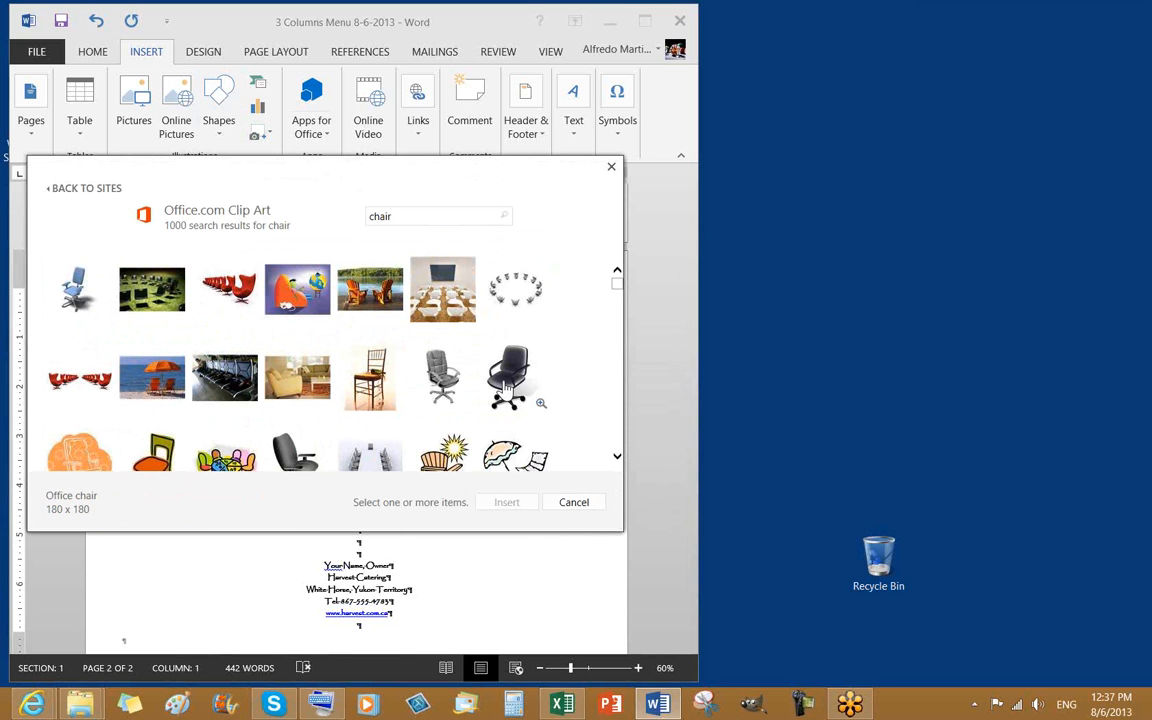
Step: Examine the "chair" clip art results again from the first row to far down the list, comparing the chair drawings
{"action": "scroll", "coordinate": [507, 385], "scroll_direction": "down", "scroll_amount": 3}
{"action": "scroll", "coordinate": [490, 320], "scroll_direction": "up", "scroll_amount": 3}
{"action": "scroll", "coordinate": [504, 391], "scroll_direction": "down", "scroll_amount": 2}
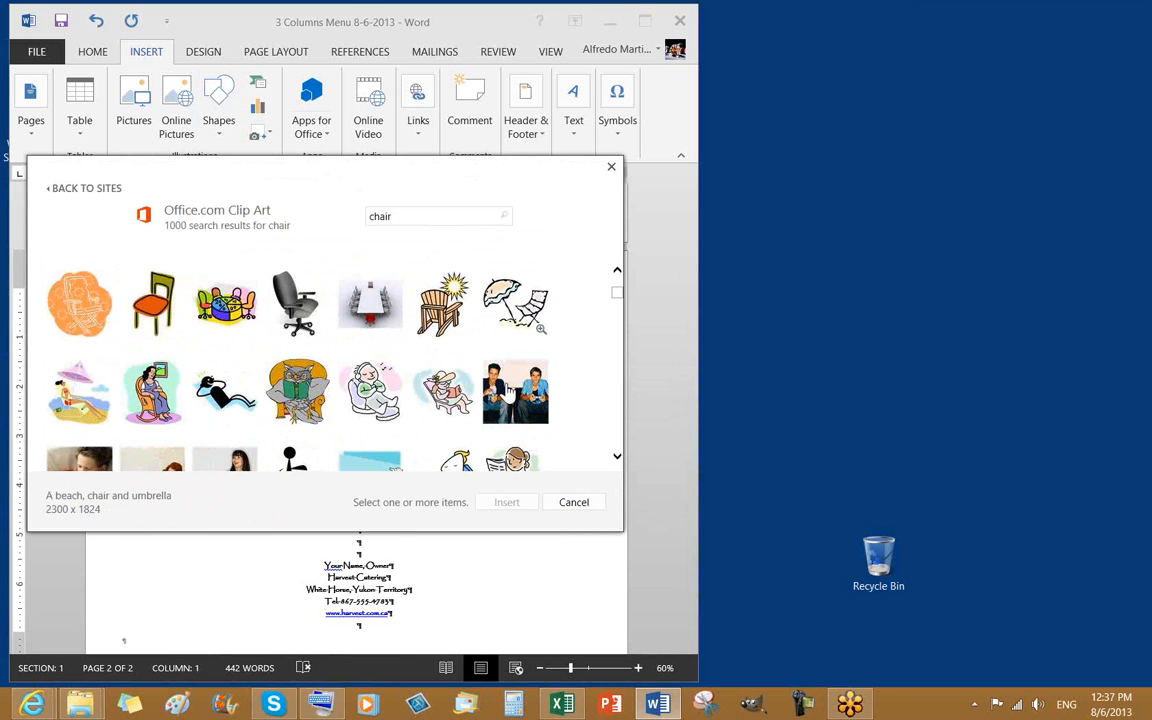
{"action": "scroll", "coordinate": [482, 372], "scroll_direction": "down", "scroll_amount": 2}
{"action": "scroll", "coordinate": [520, 392], "scroll_direction": "down", "scroll_amount": 1}
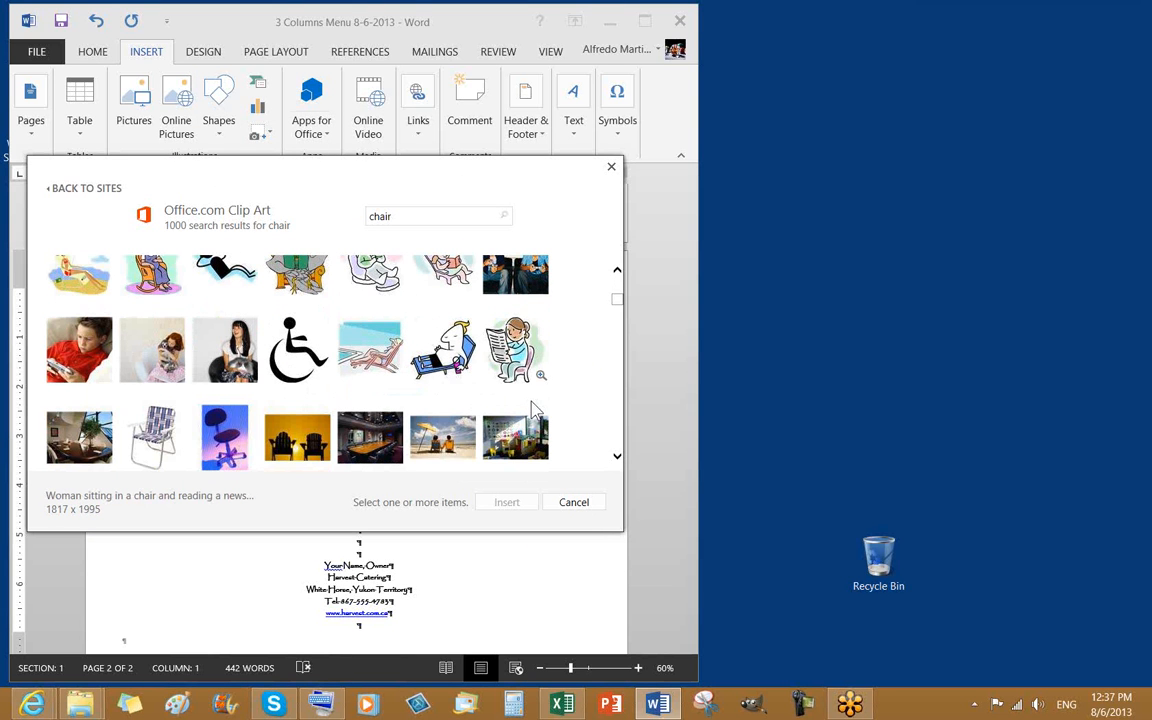
{"action": "scroll", "coordinate": [460, 385], "scroll_direction": "down", "scroll_amount": 1}
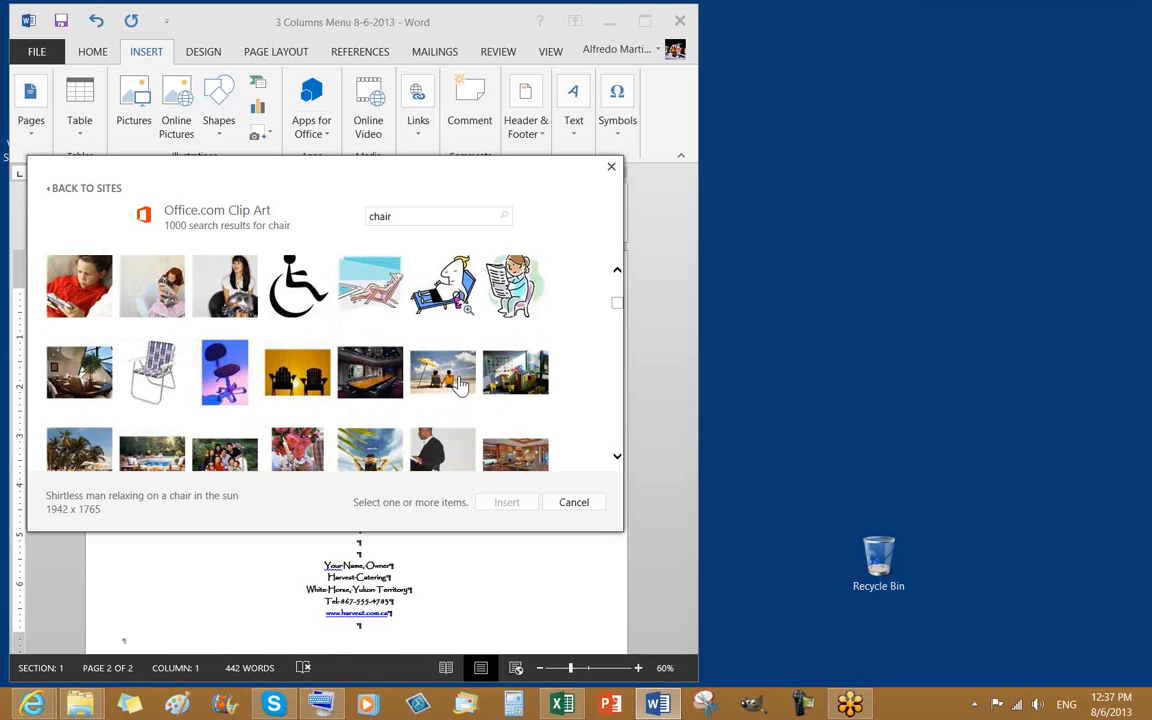
{"action": "scroll", "coordinate": [458, 390], "scroll_direction": "down", "scroll_amount": 1}
{"action": "scroll", "coordinate": [450, 390], "scroll_direction": "up", "scroll_amount": 1}
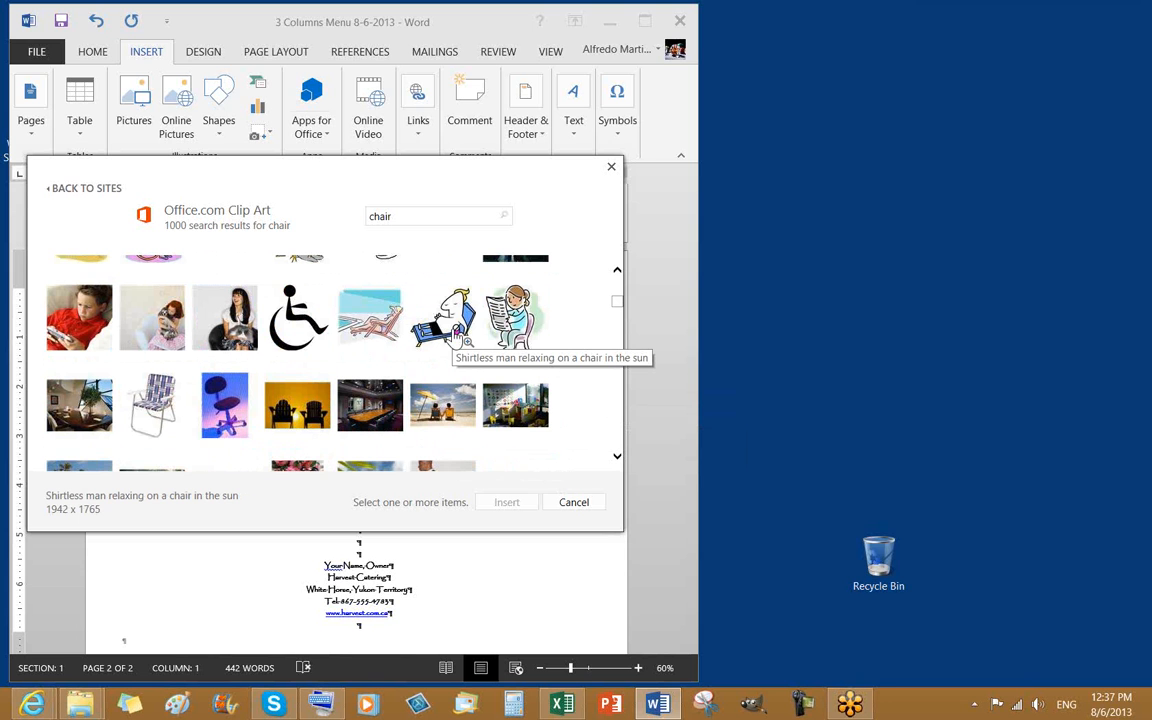
{"action": "scroll", "coordinate": [458, 340], "scroll_direction": "down", "scroll_amount": 1}
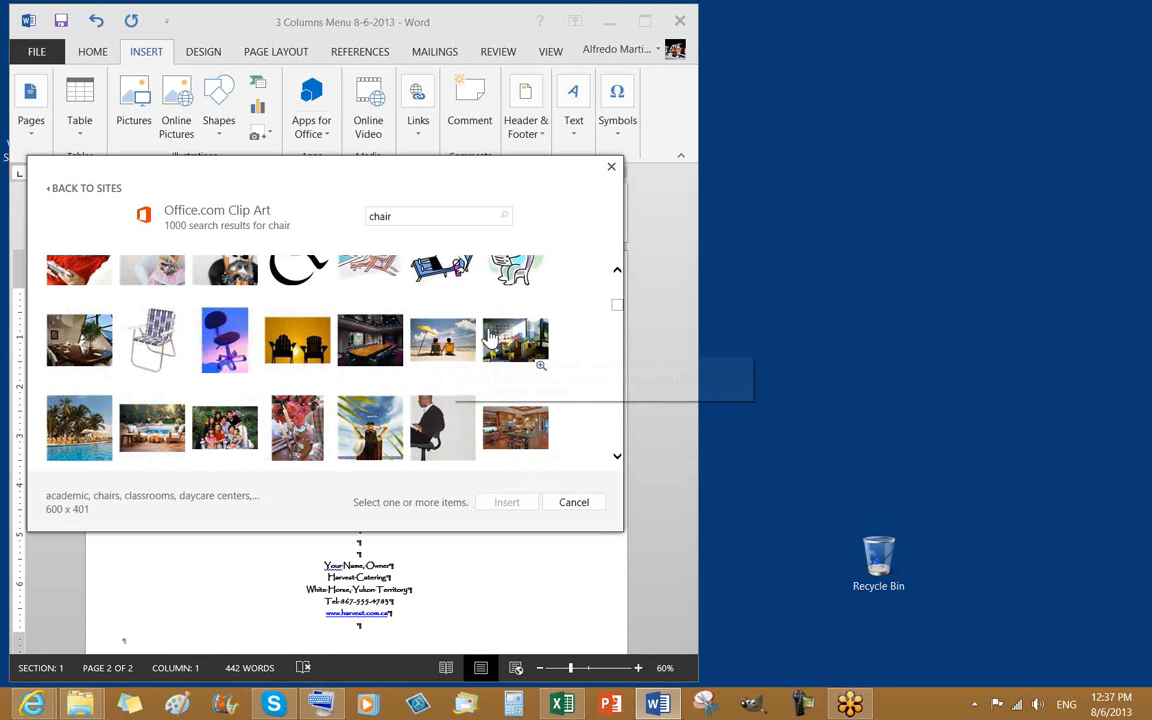
{"action": "scroll", "coordinate": [510, 340], "scroll_direction": "down", "scroll_amount": 5}
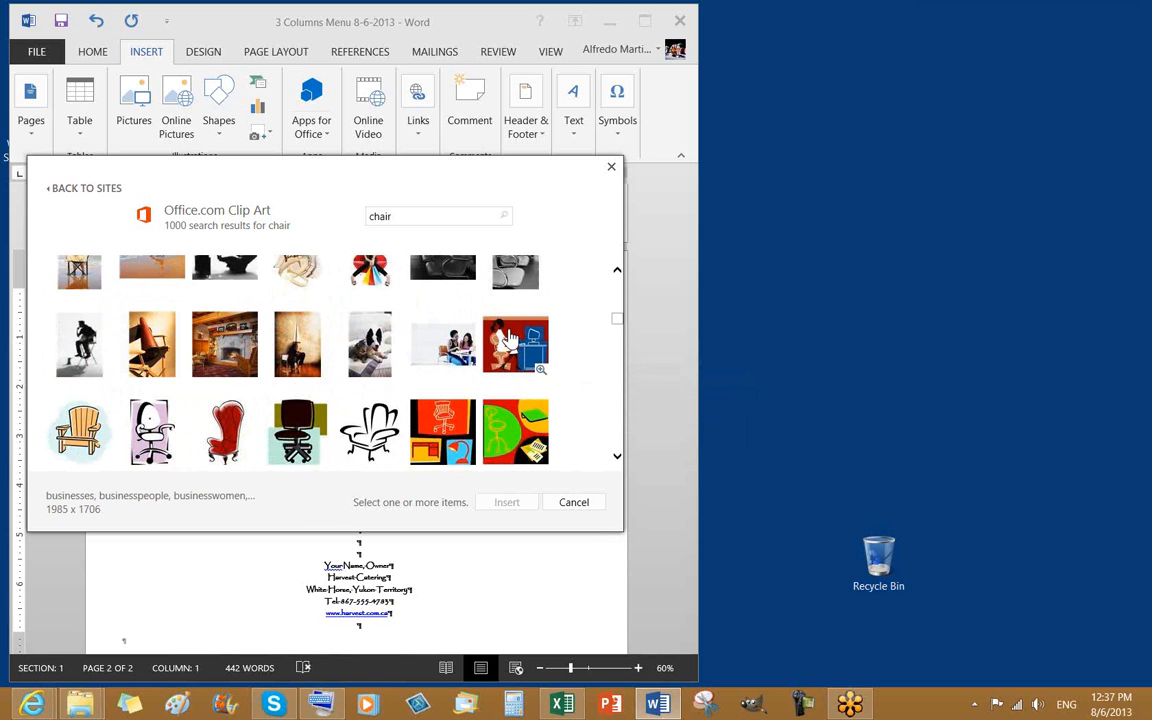
{"action": "scroll", "coordinate": [510, 340], "scroll_direction": "down", "scroll_amount": 1}
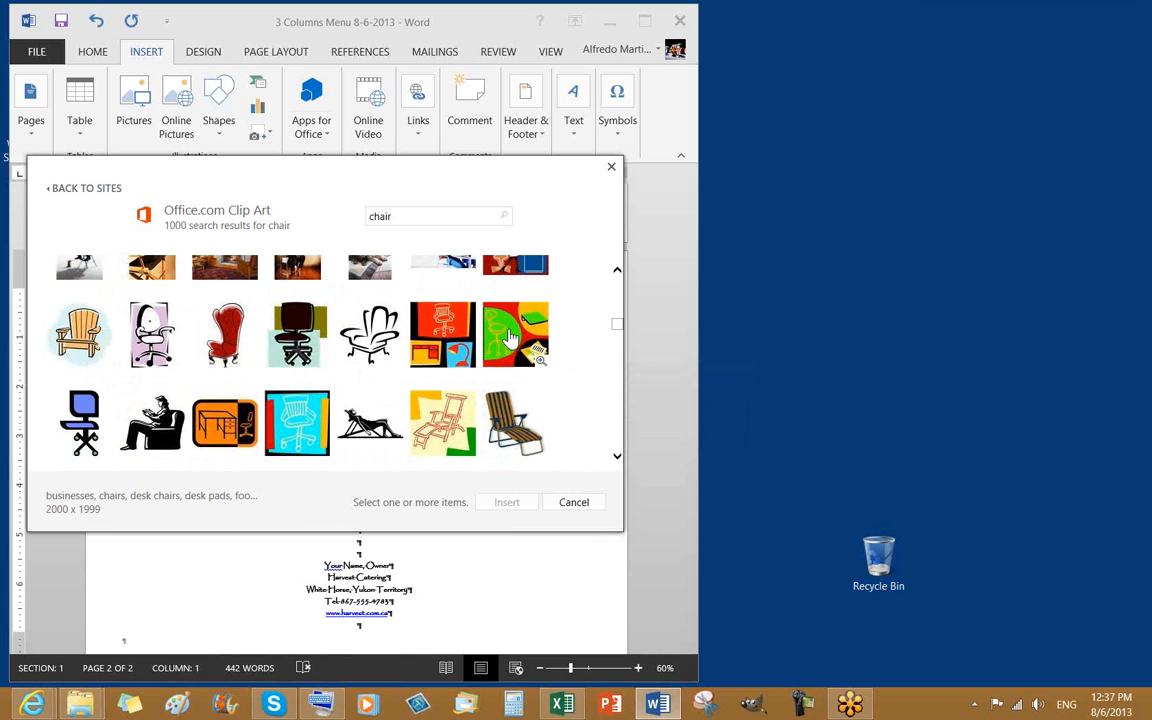
{"action": "scroll", "coordinate": [510, 338], "scroll_direction": "down", "scroll_amount": 2}
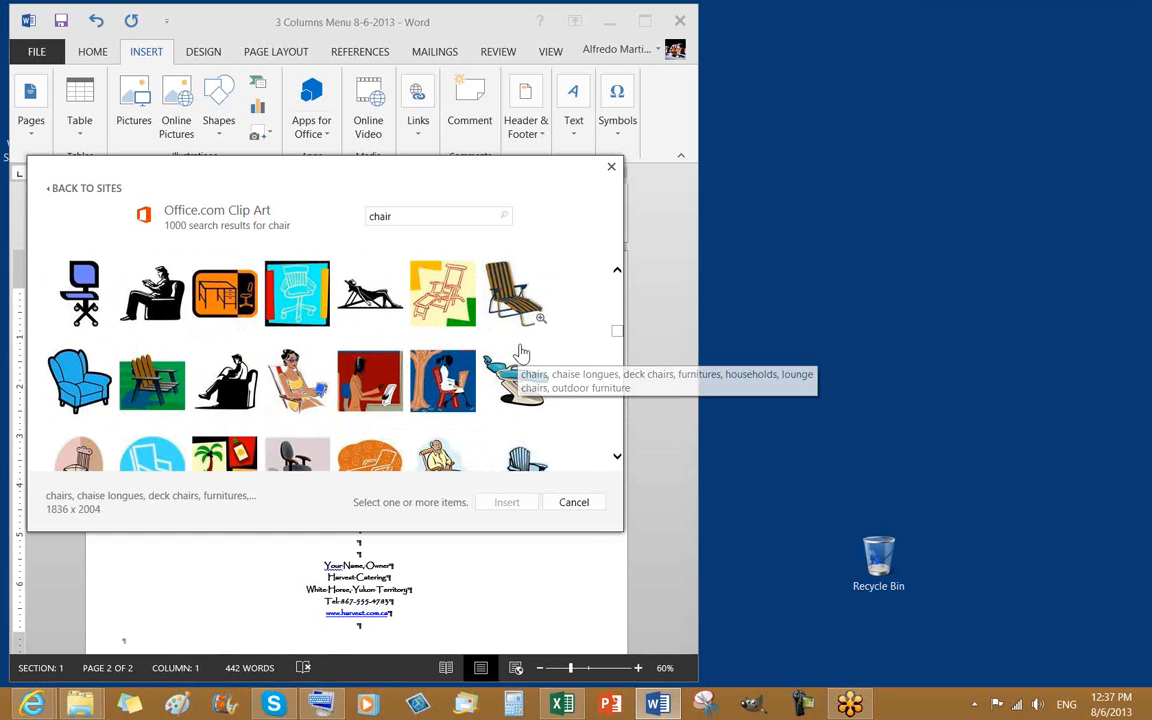
{"action": "scroll", "coordinate": [521, 354], "scroll_direction": "down", "scroll_amount": 2}
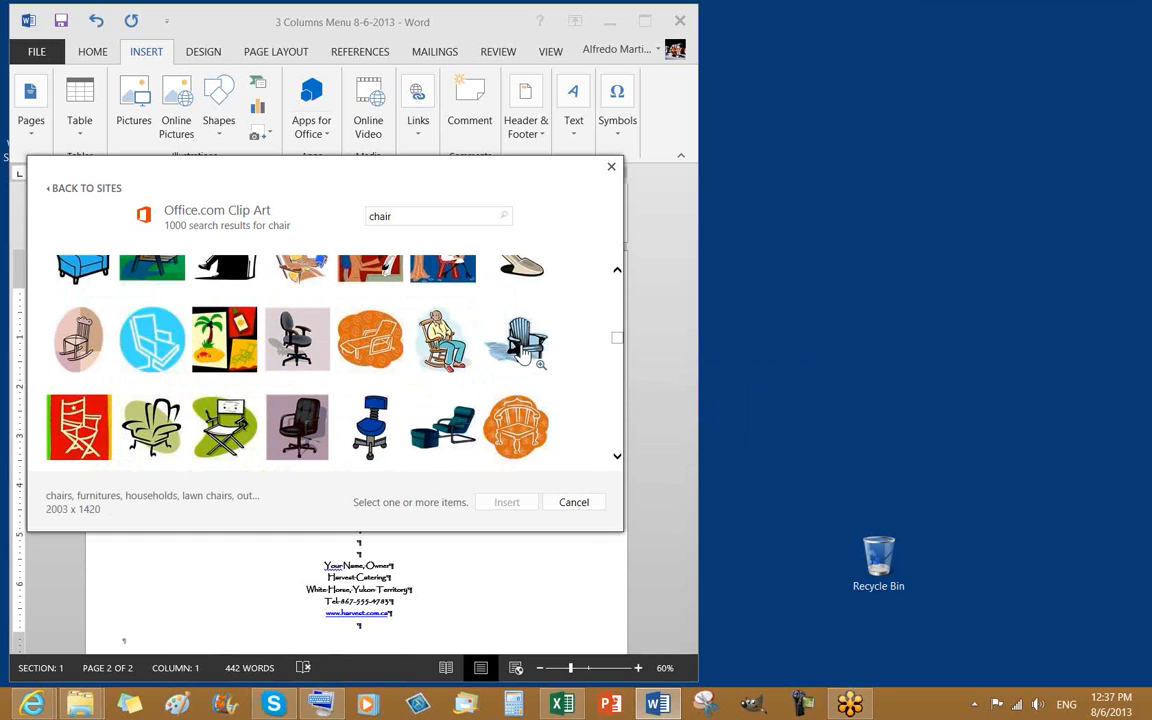
{"action": "scroll", "coordinate": [521, 354], "scroll_direction": "down", "scroll_amount": 3}
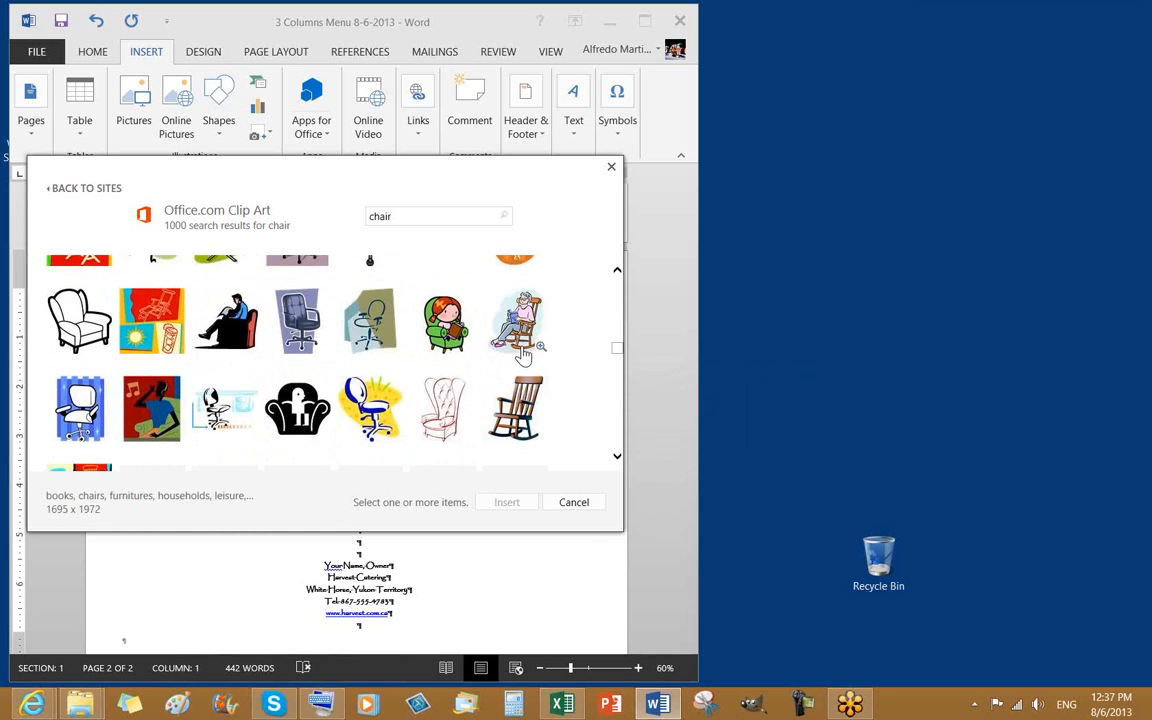
{"action": "scroll", "coordinate": [521, 354], "scroll_direction": "down", "scroll_amount": 2}
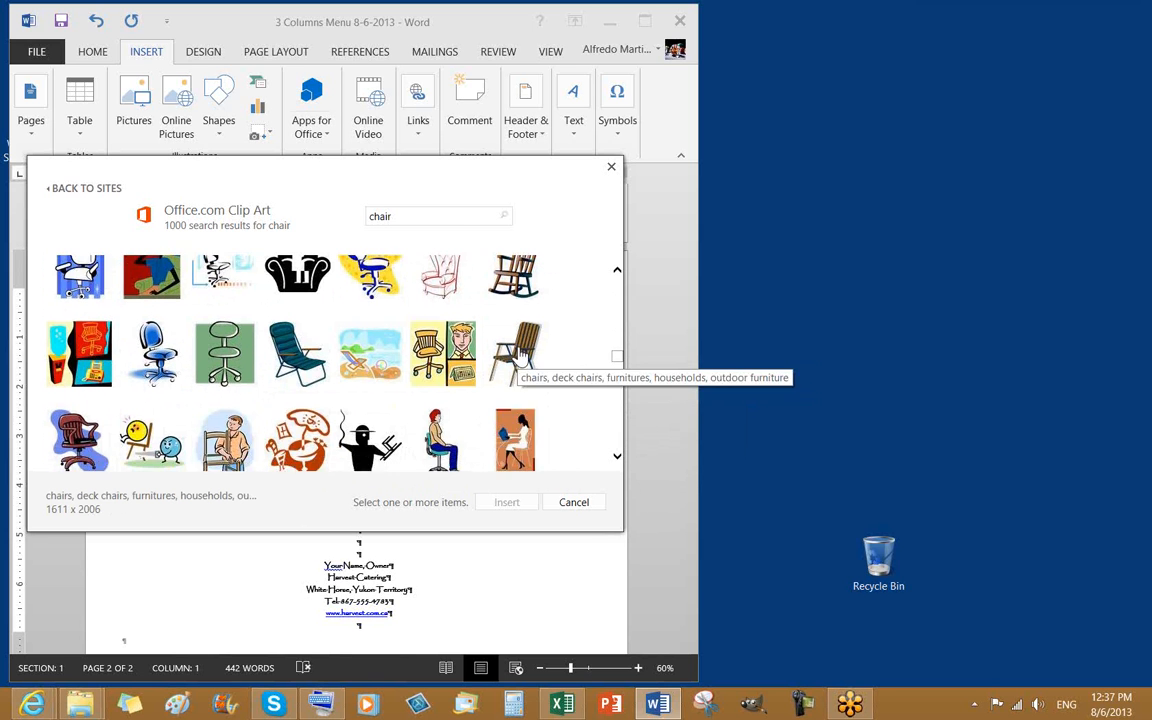
{"action": "scroll", "coordinate": [516, 355], "scroll_direction": "down", "scroll_amount": 1}
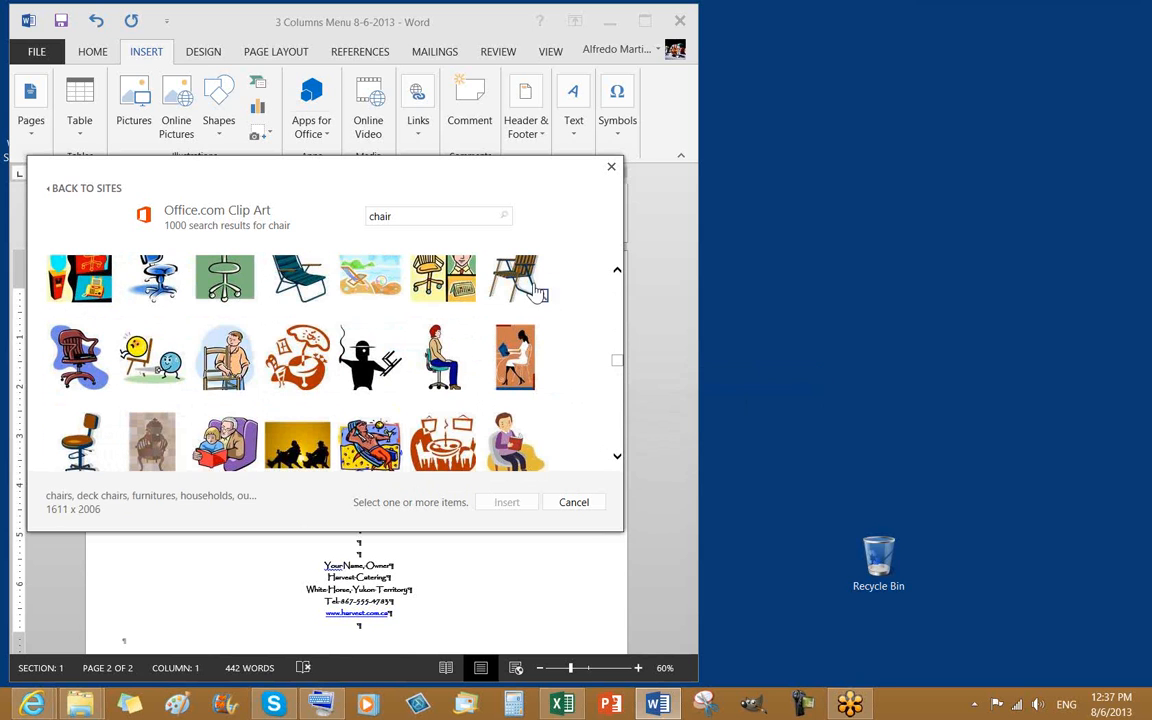
{"action": "scroll", "coordinate": [560, 362], "scroll_direction": "down", "scroll_amount": 1}
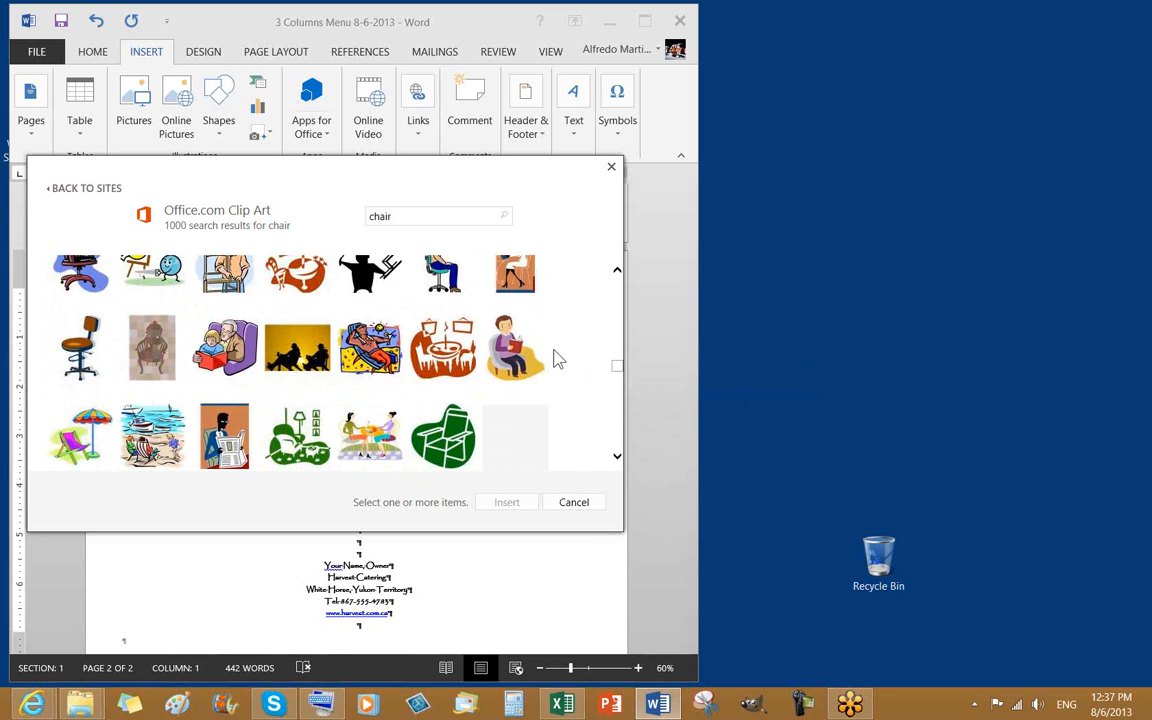
{"action": "scroll", "coordinate": [520, 345], "scroll_direction": "down", "scroll_amount": 2}
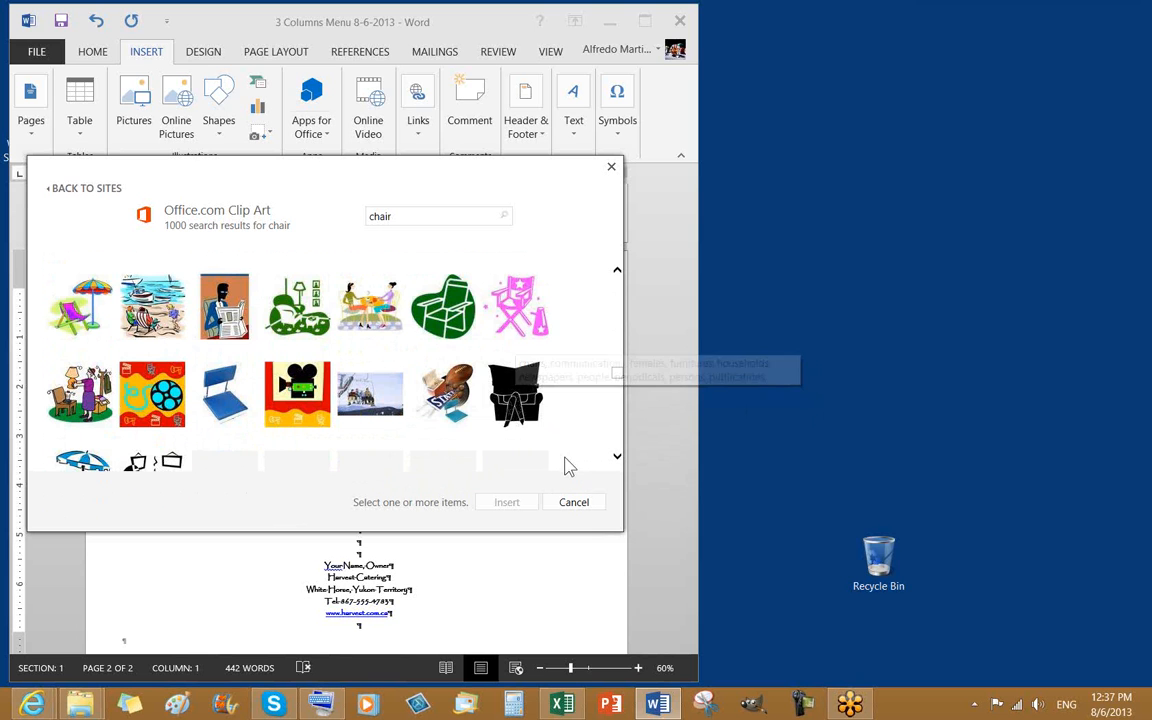
{"action": "scroll", "coordinate": [551, 323], "scroll_direction": "down", "scroll_amount": 3}
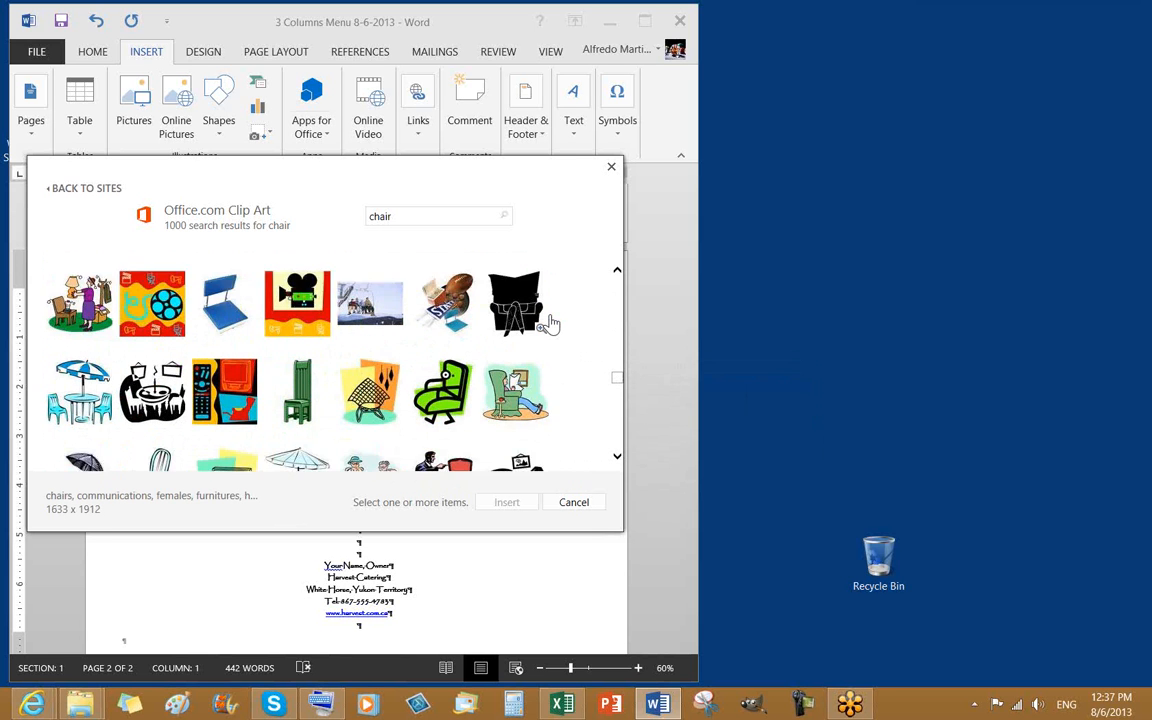
{"action": "scroll", "coordinate": [551, 323], "scroll_direction": "down", "scroll_amount": 2}
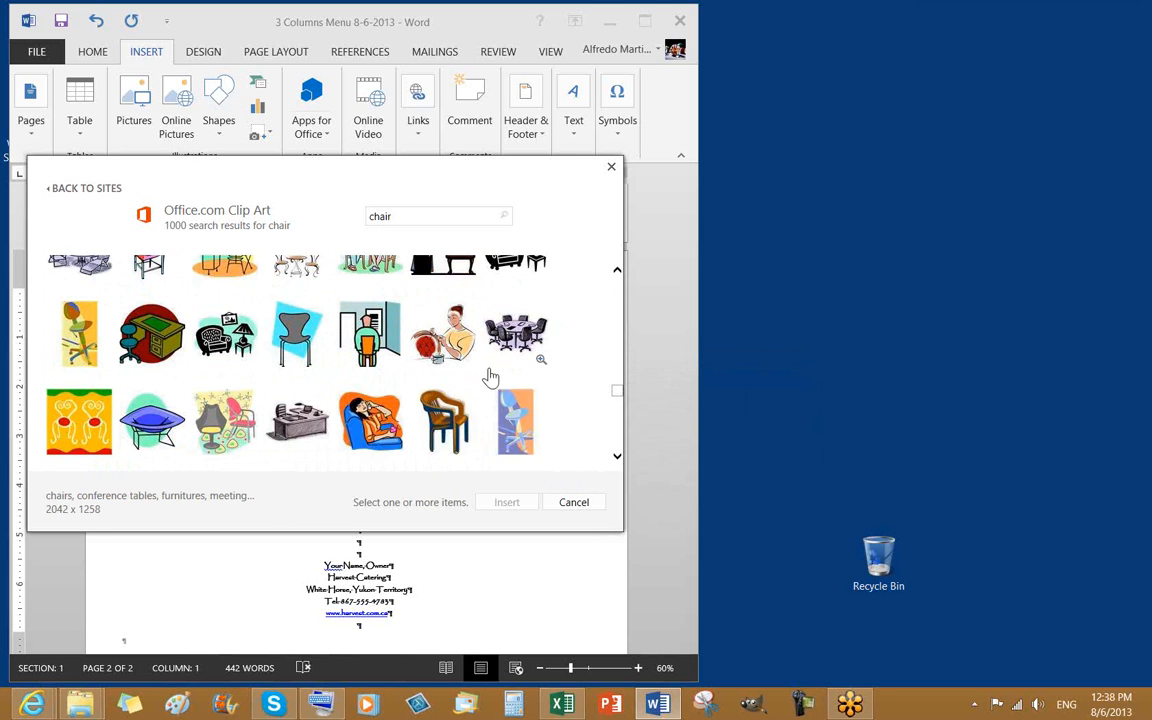
{"action": "scroll", "coordinate": [480, 370], "scroll_direction": "down", "scroll_amount": 3}
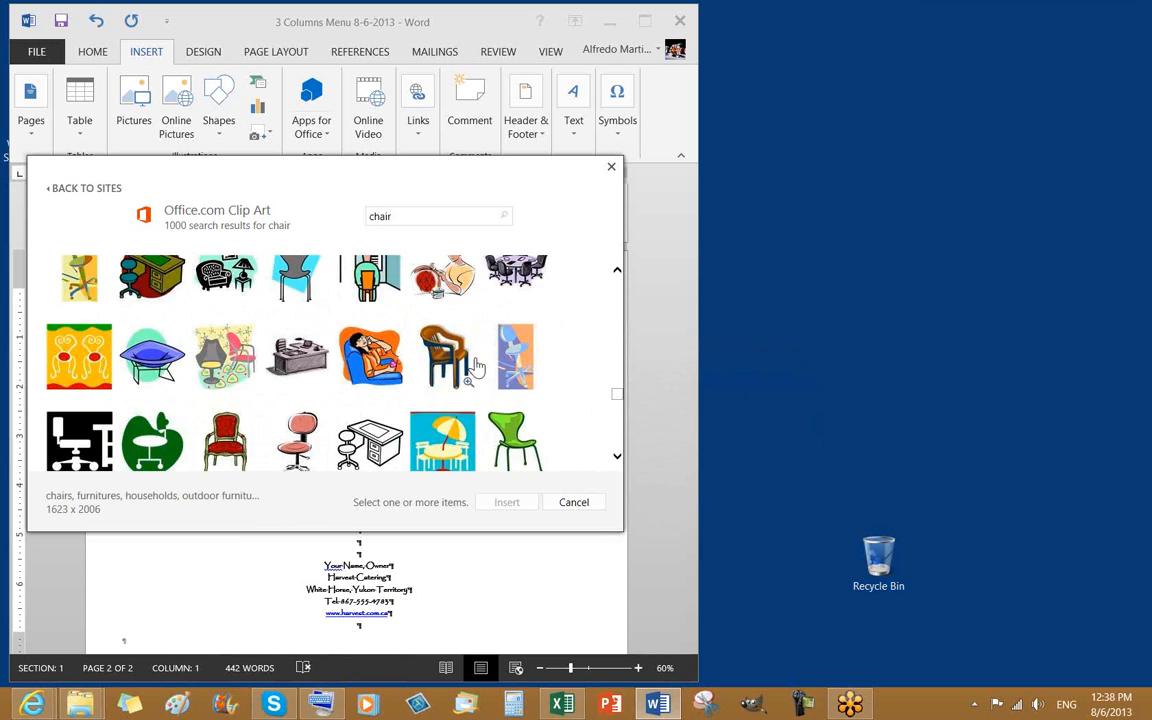
{"action": "scroll", "coordinate": [476, 368], "scroll_direction": "down", "scroll_amount": 2}
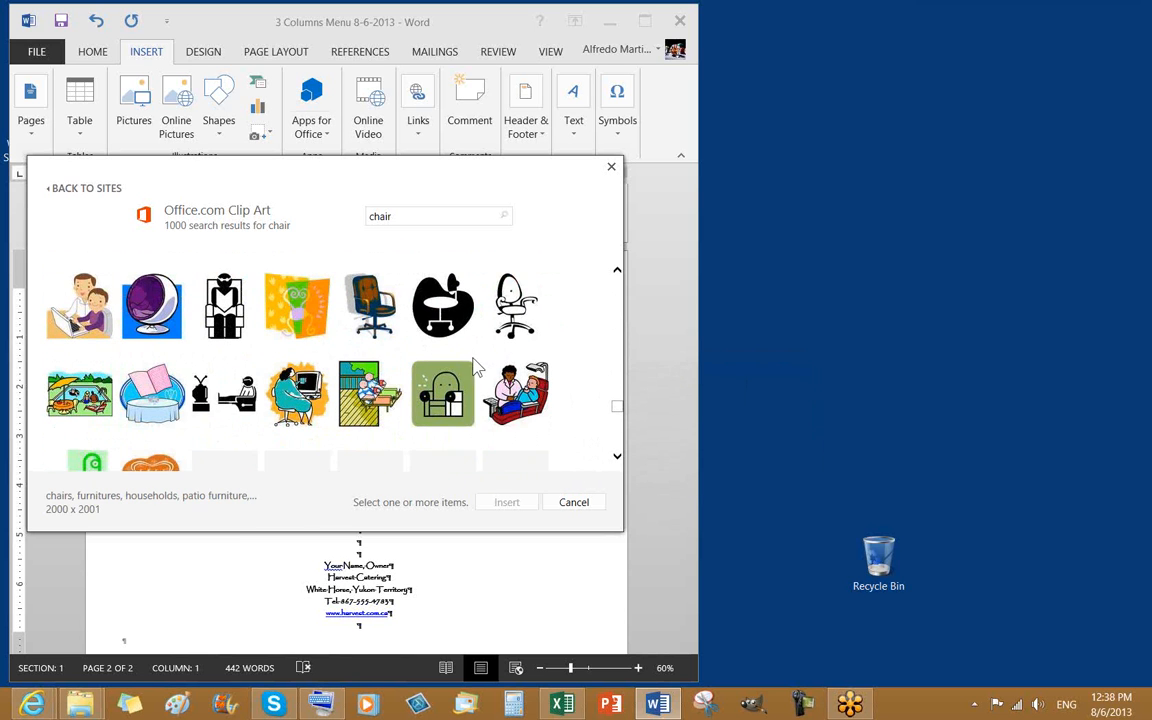
{"action": "scroll", "coordinate": [476, 368], "scroll_direction": "down", "scroll_amount": 2}
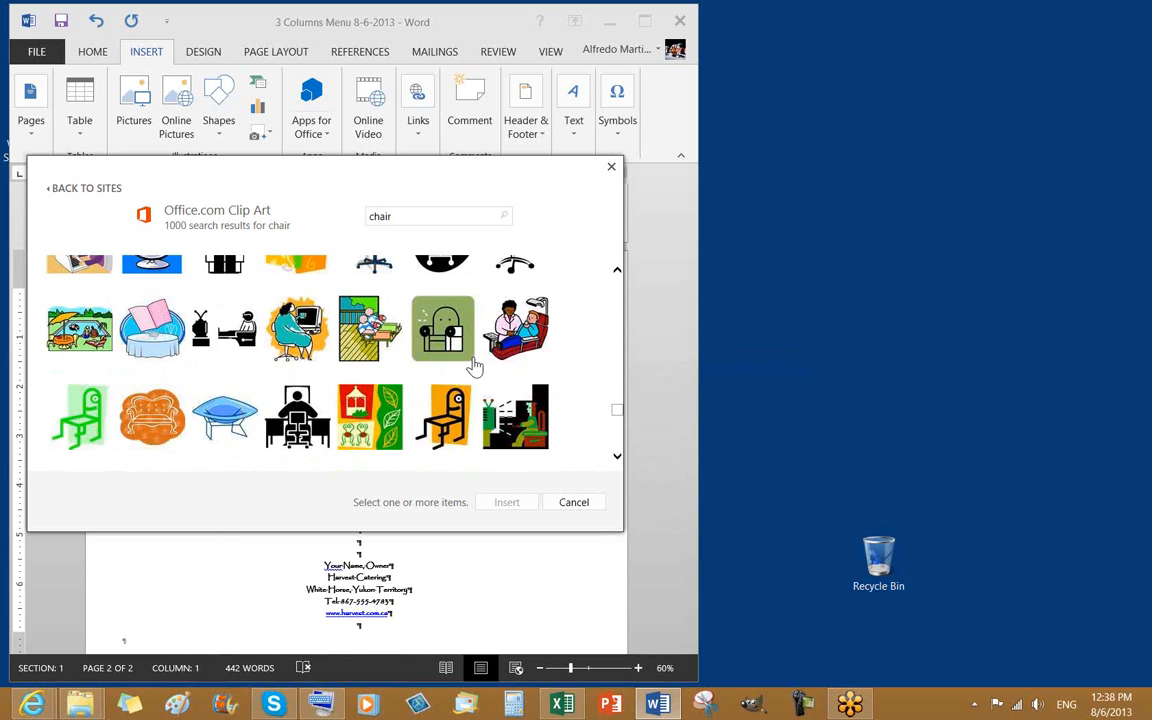
{"action": "scroll", "coordinate": [476, 368], "scroll_direction": "down", "scroll_amount": 2}
{"action": "scroll", "coordinate": [478, 368], "scroll_direction": "down", "scroll_amount": 2}
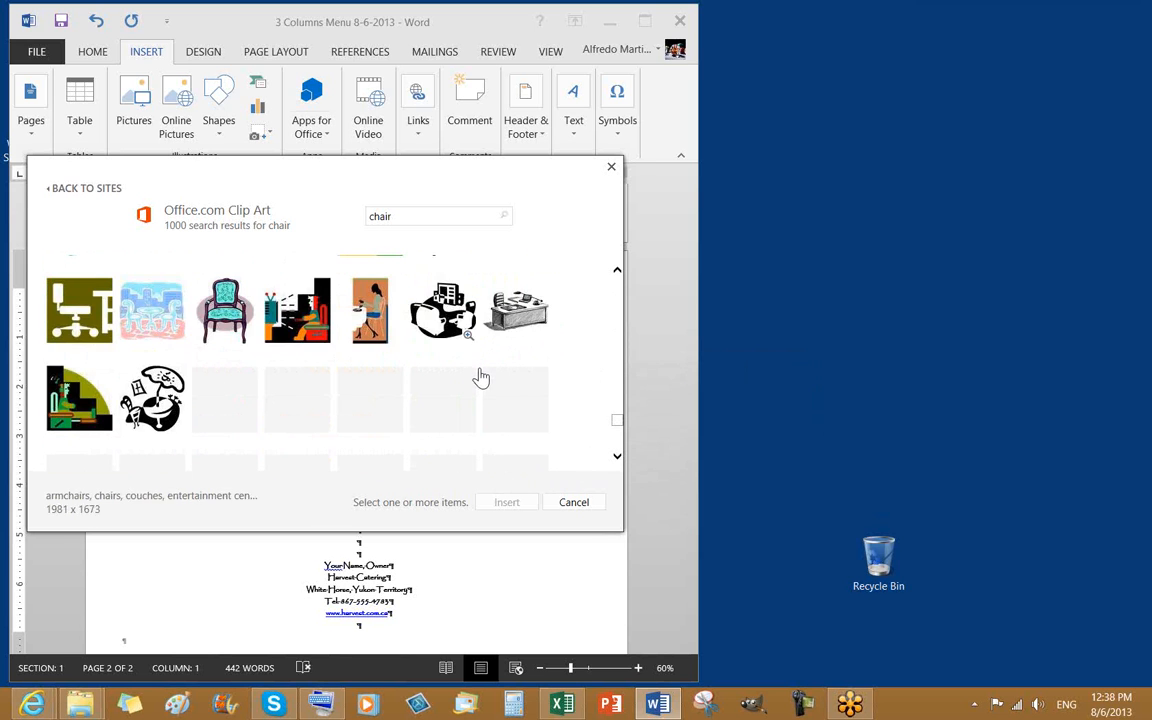
{"action": "scroll", "coordinate": [480, 375], "scroll_direction": "down", "scroll_amount": 2}
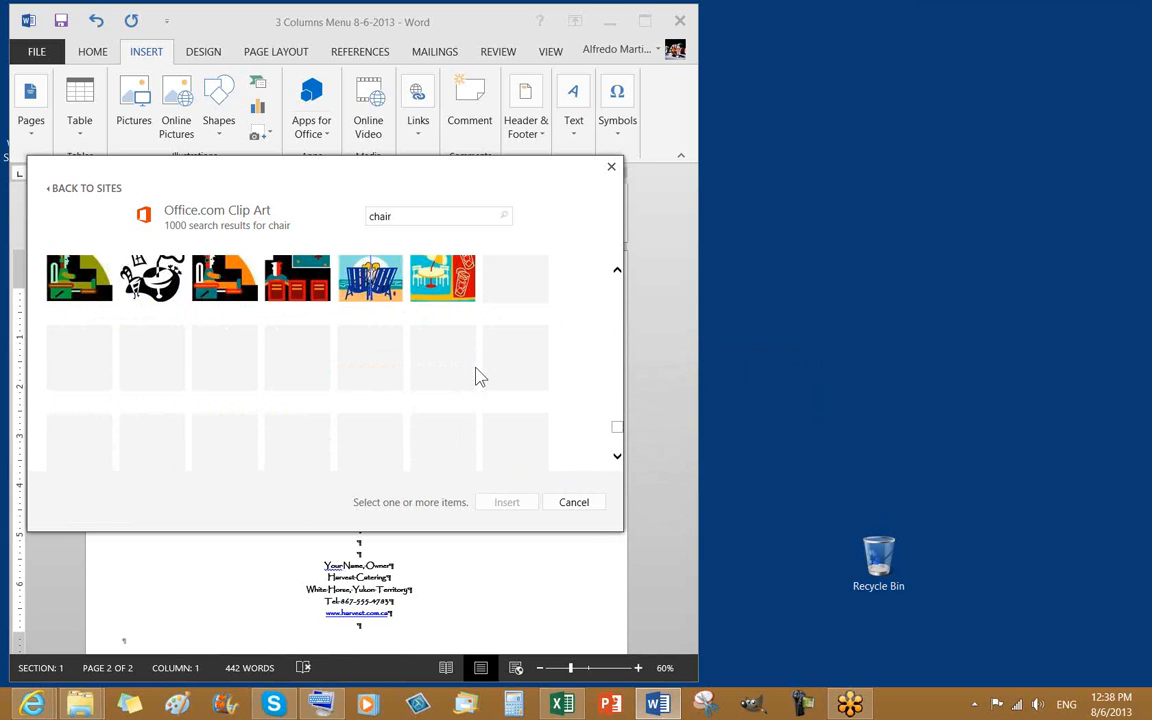
{"action": "scroll", "coordinate": [483, 383], "scroll_direction": "down", "scroll_amount": 6}
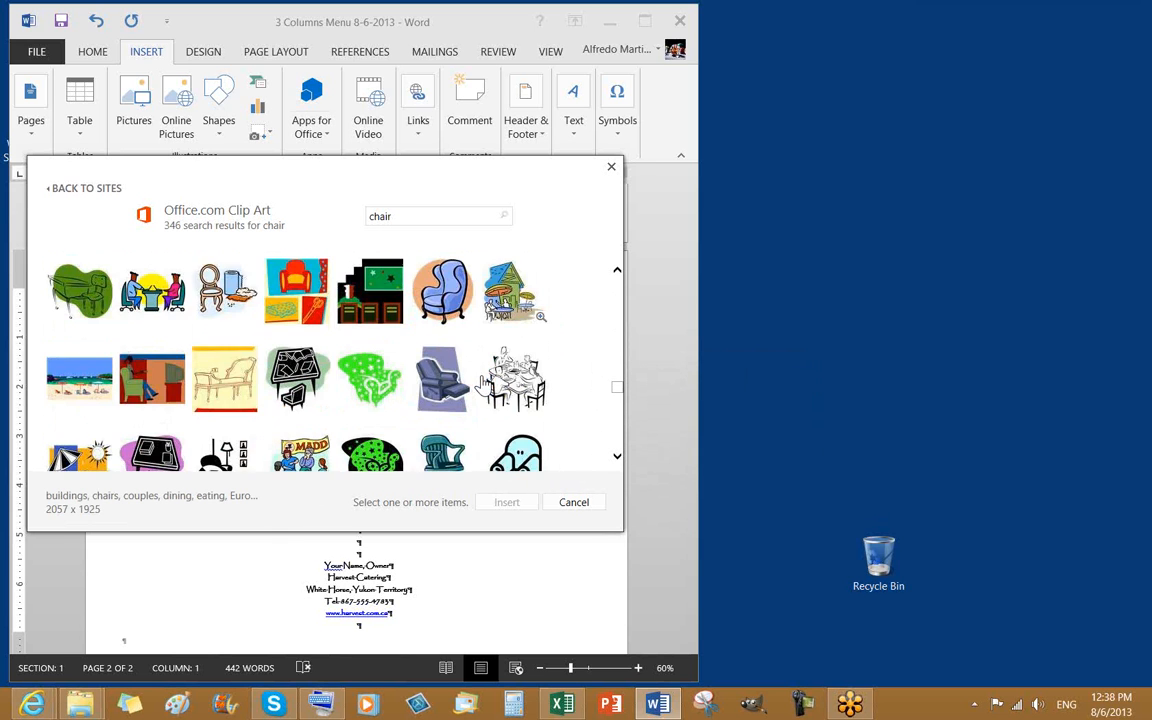
{"action": "scroll", "coordinate": [484, 388], "scroll_direction": "down", "scroll_amount": 2}
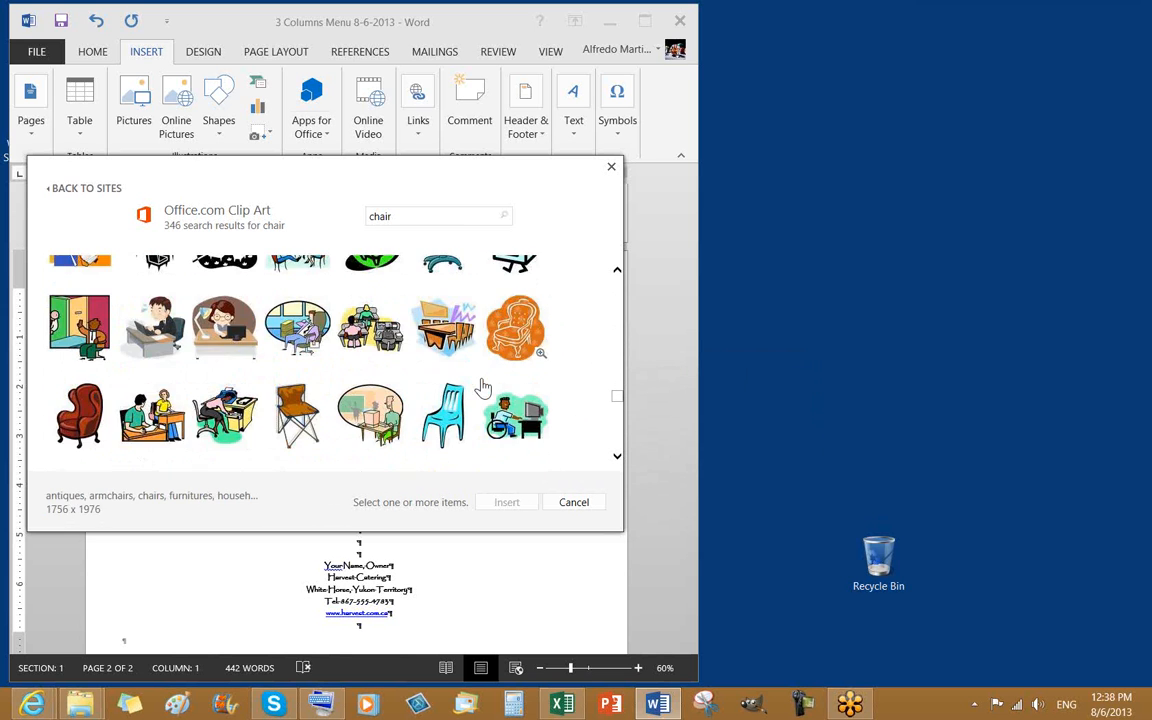
{"action": "scroll", "coordinate": [483, 391], "scroll_direction": "up", "scroll_amount": 2}
{"action": "scroll", "coordinate": [483, 388], "scroll_direction": "up", "scroll_amount": 1}
{"action": "scroll", "coordinate": [483, 388], "scroll_direction": "down", "scroll_amount": 5}
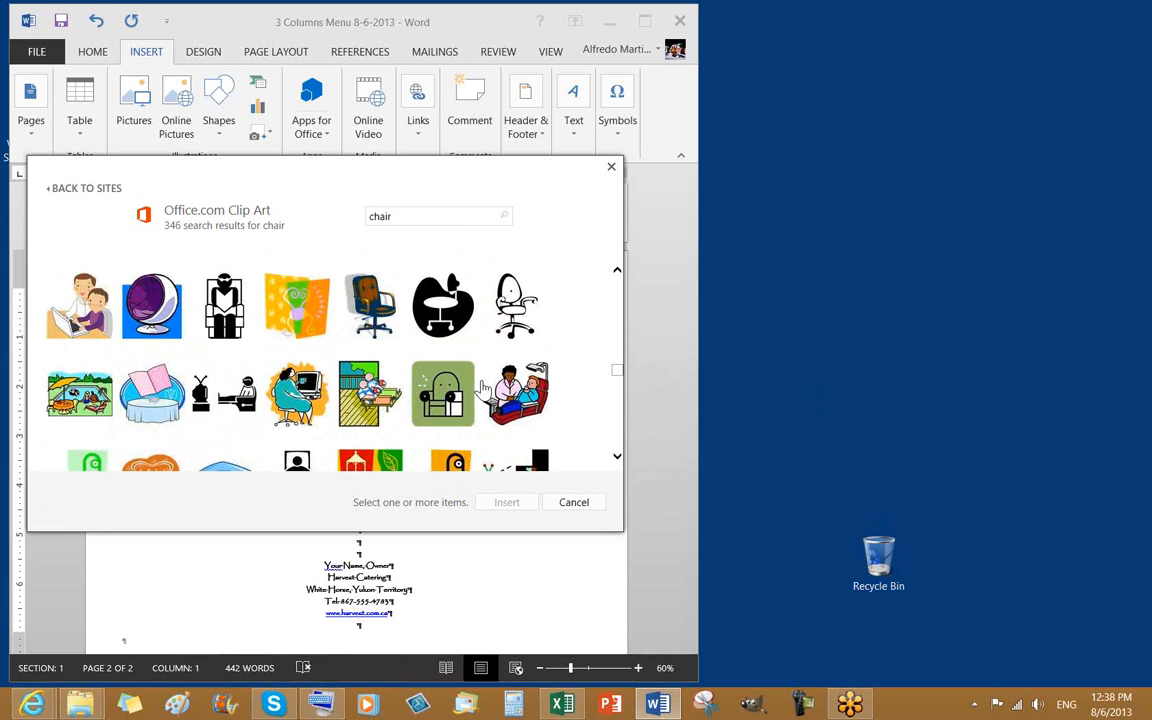
{"action": "scroll", "coordinate": [483, 388], "scroll_direction": "up", "scroll_amount": 2}
{"action": "scroll", "coordinate": [483, 388], "scroll_direction": "up", "scroll_amount": 1}
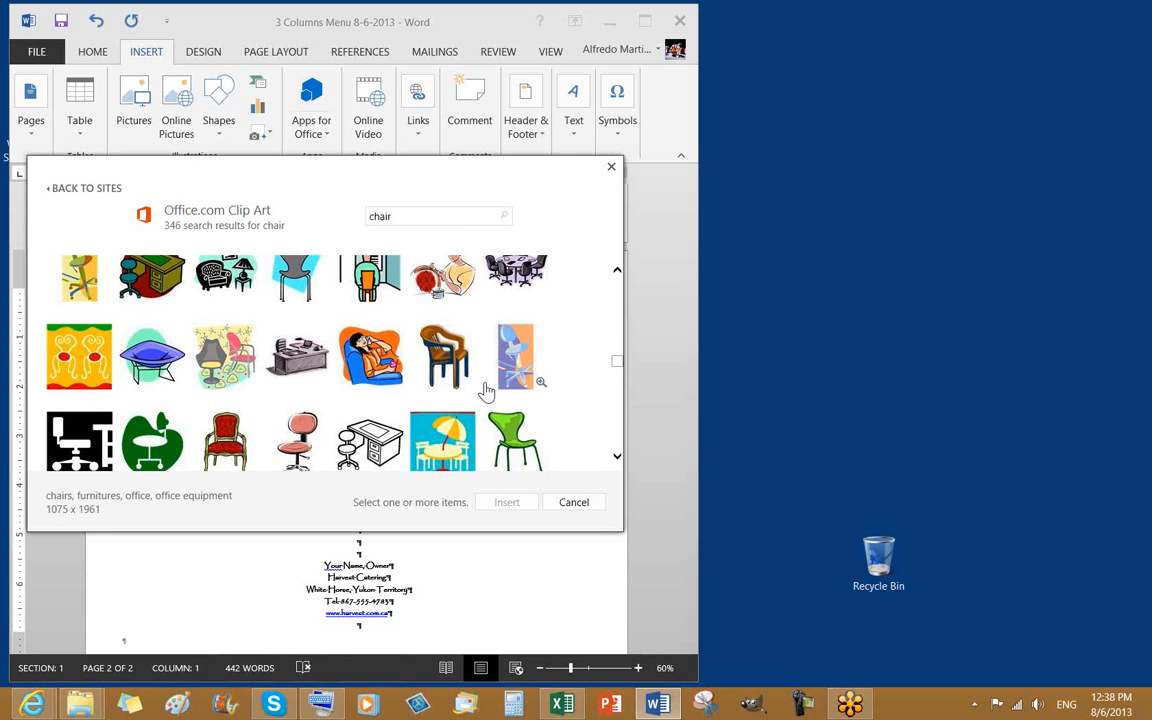
{"action": "scroll", "coordinate": [486, 391], "scroll_direction": "up", "scroll_amount": 5}
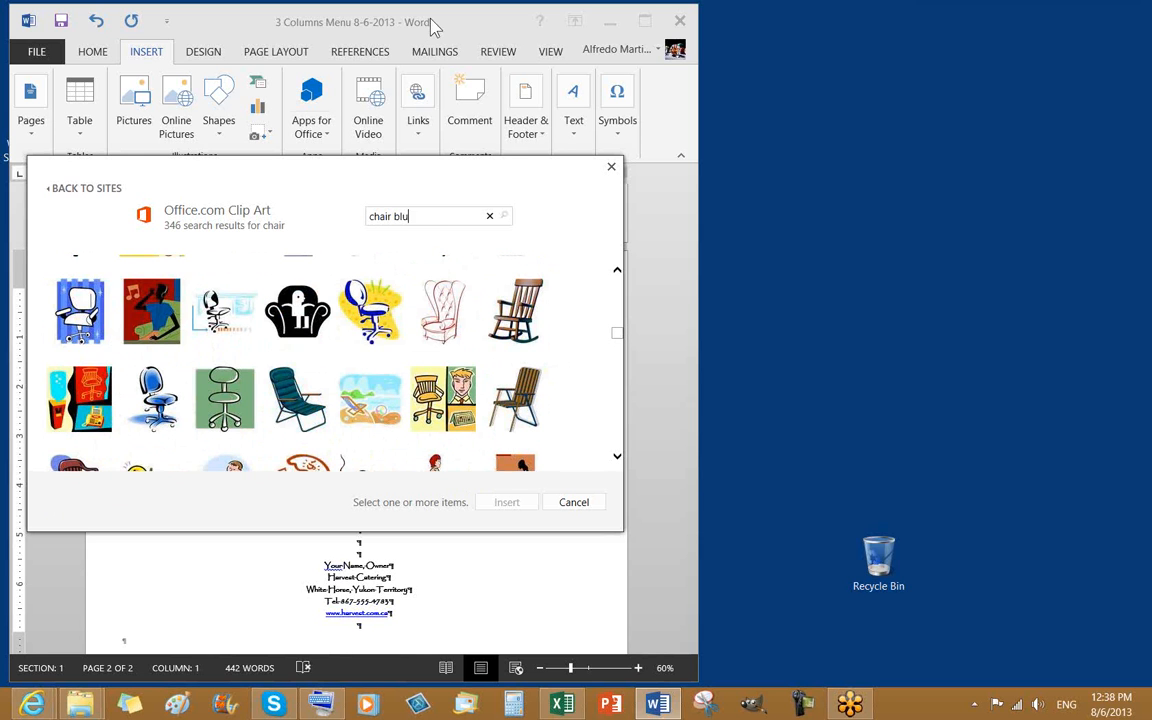
Step: Search Office.com Clip Art for "chair blue", and rerun the search with only "chair"
{"action": "key", "text": "Return"}
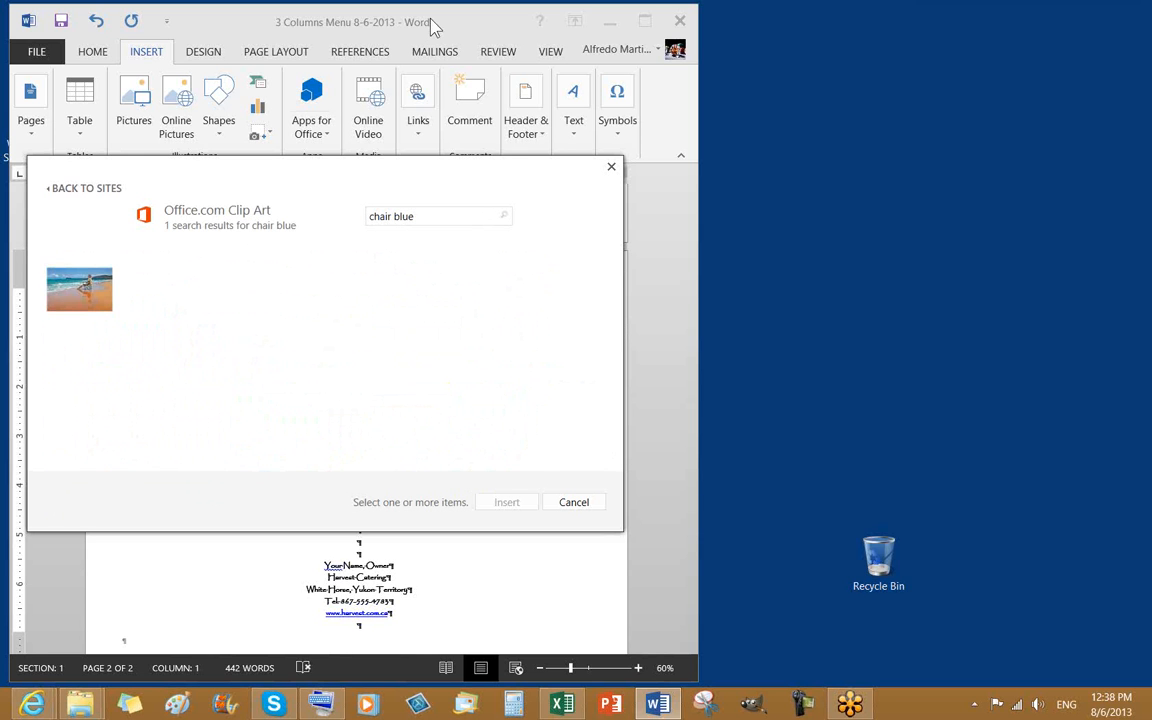
{"action": "left_click", "coordinate": [428, 215]}
{"action": "key", "text": "BackSpace"}
{"action": "key", "text": "BackSpace"}
{"action": "key", "text": "BackSpace"}
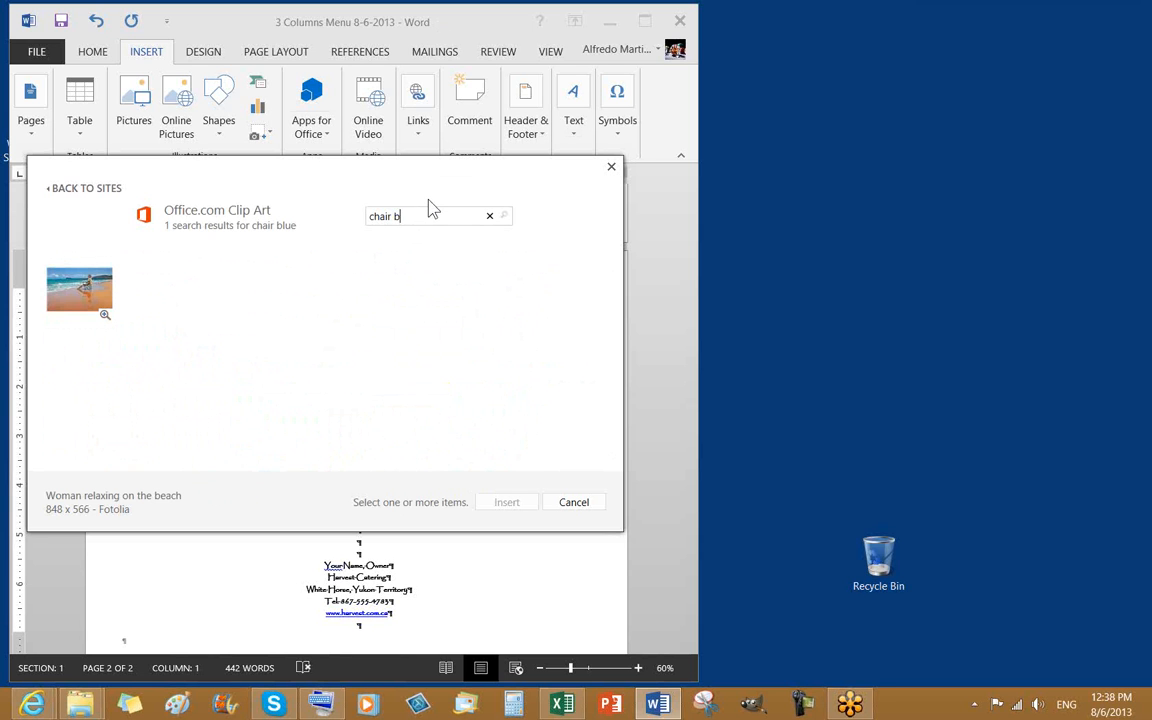
{"action": "key", "text": "Return"}
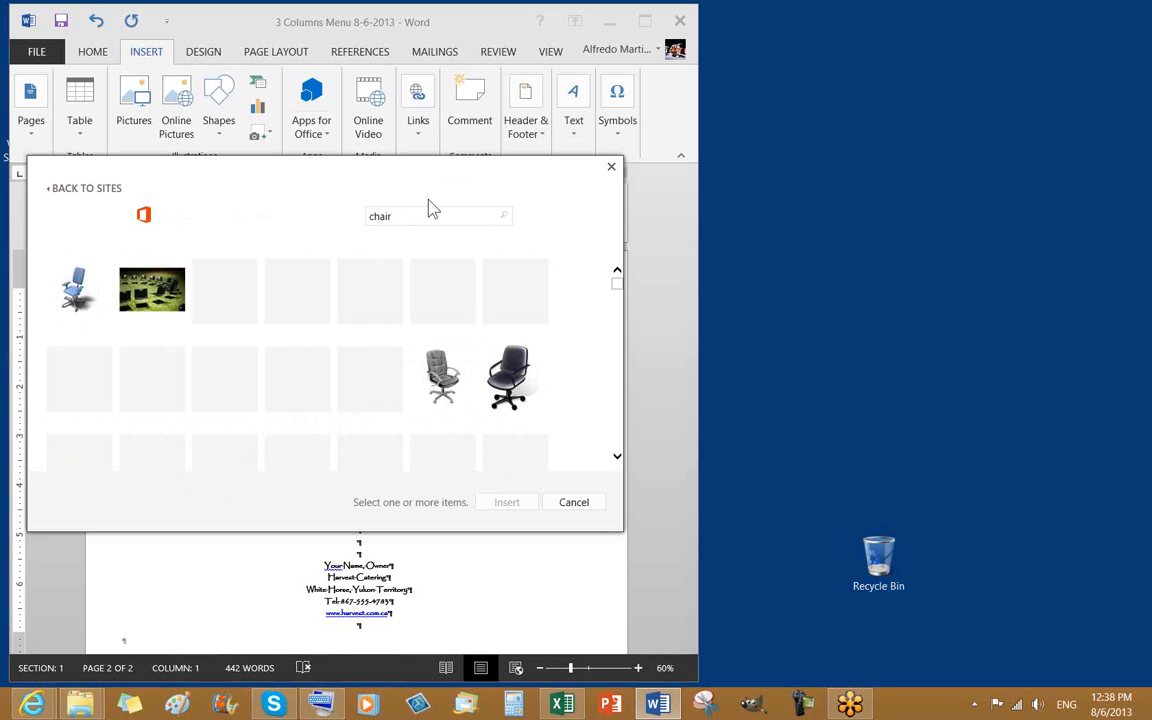
Step: Change the Office.com Clip Art search term to "chinease chair" and run the search
{"action": "left_click", "coordinate": [404, 215]}
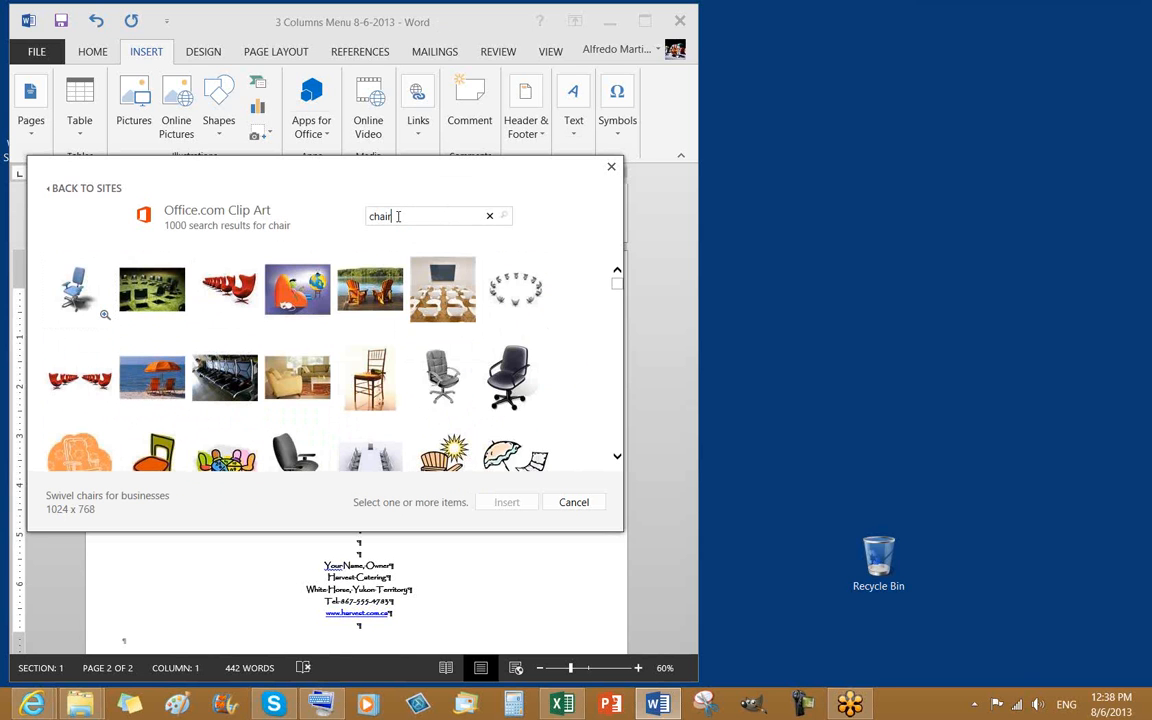
{"action": "type", "text": "chinease"}
{"action": "key", "text": "Return"}
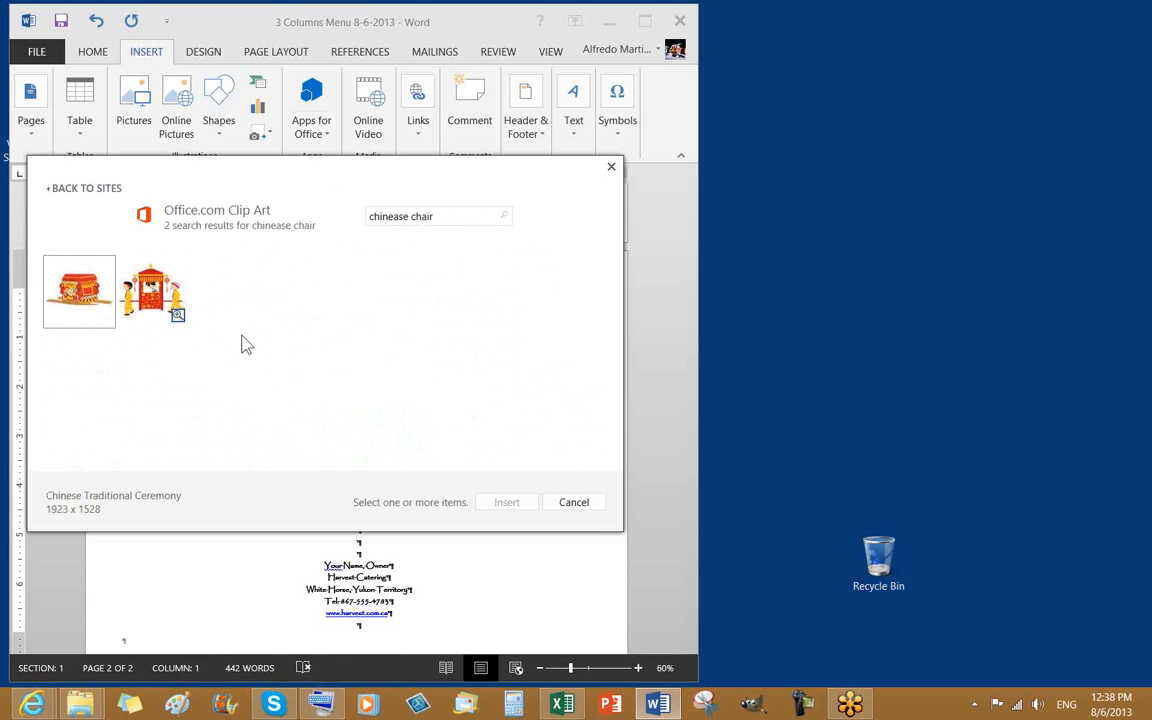
Step: Search Office.com Clip Art for "cordon blu", and rerun the search with only "cordon"
{"action": "left_click", "coordinate": [468, 214]}
{"action": "left_click_drag", "start_coordinate": [385, 200], "coordinate": [333, 196]}
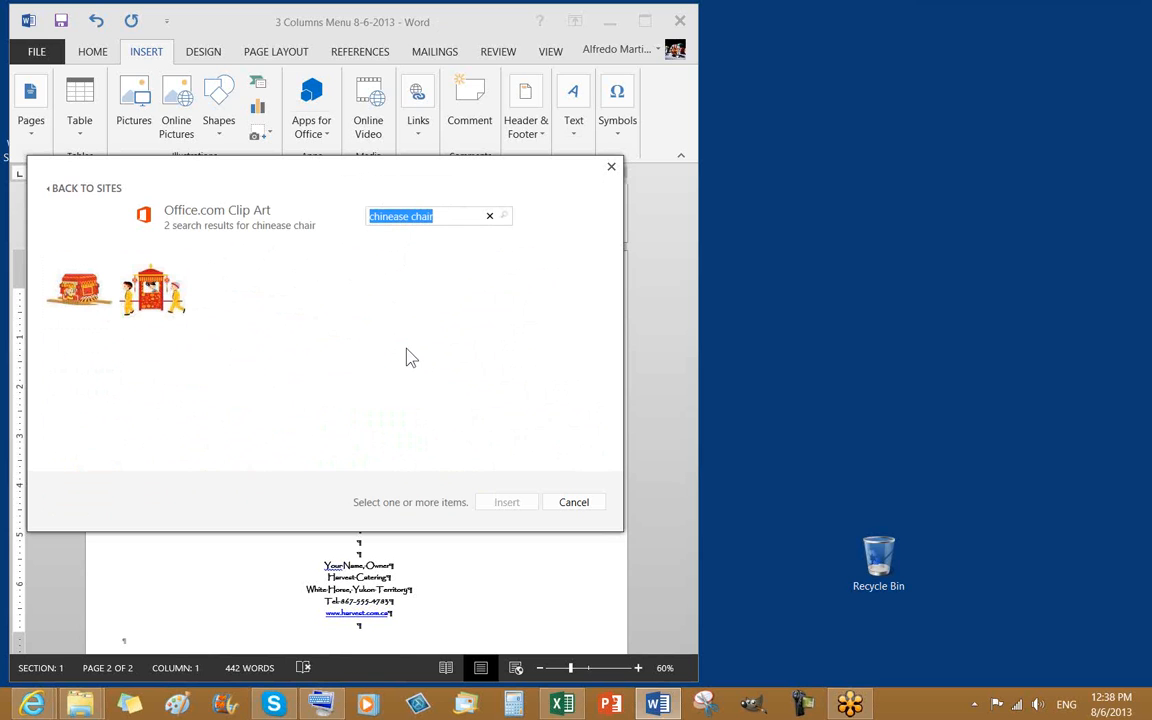
{"action": "type", "text": "cordon"}
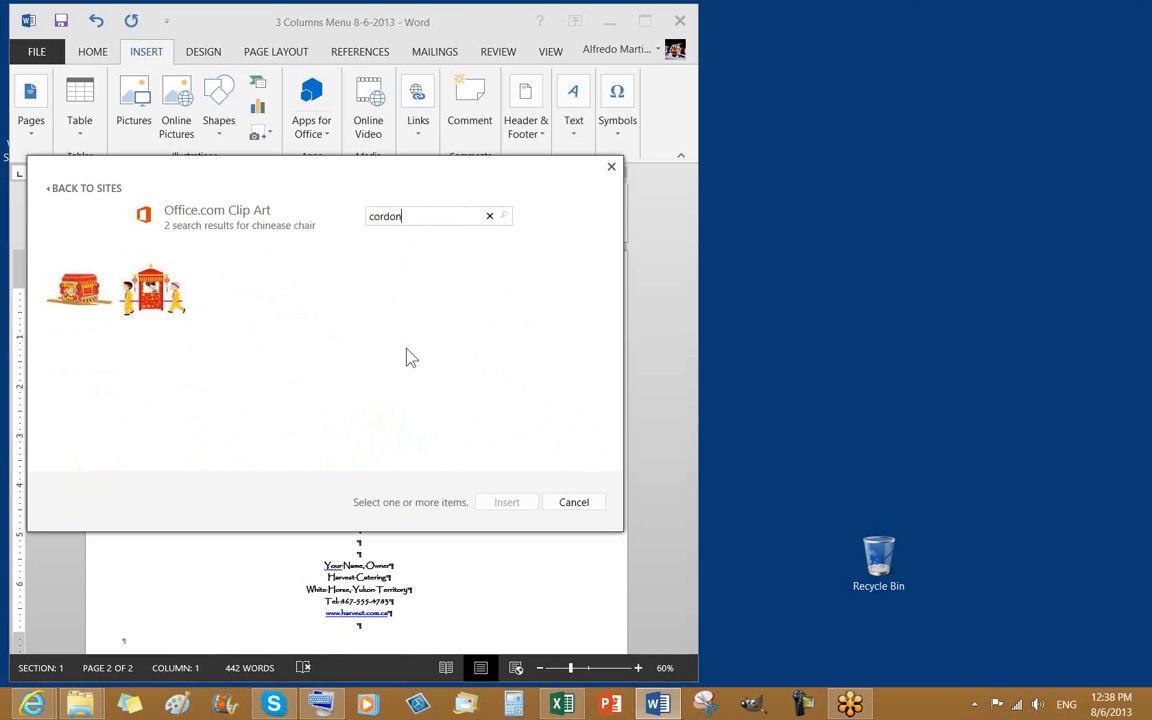
{"action": "type", "text": " blu"}
{"action": "key", "text": "Return"}
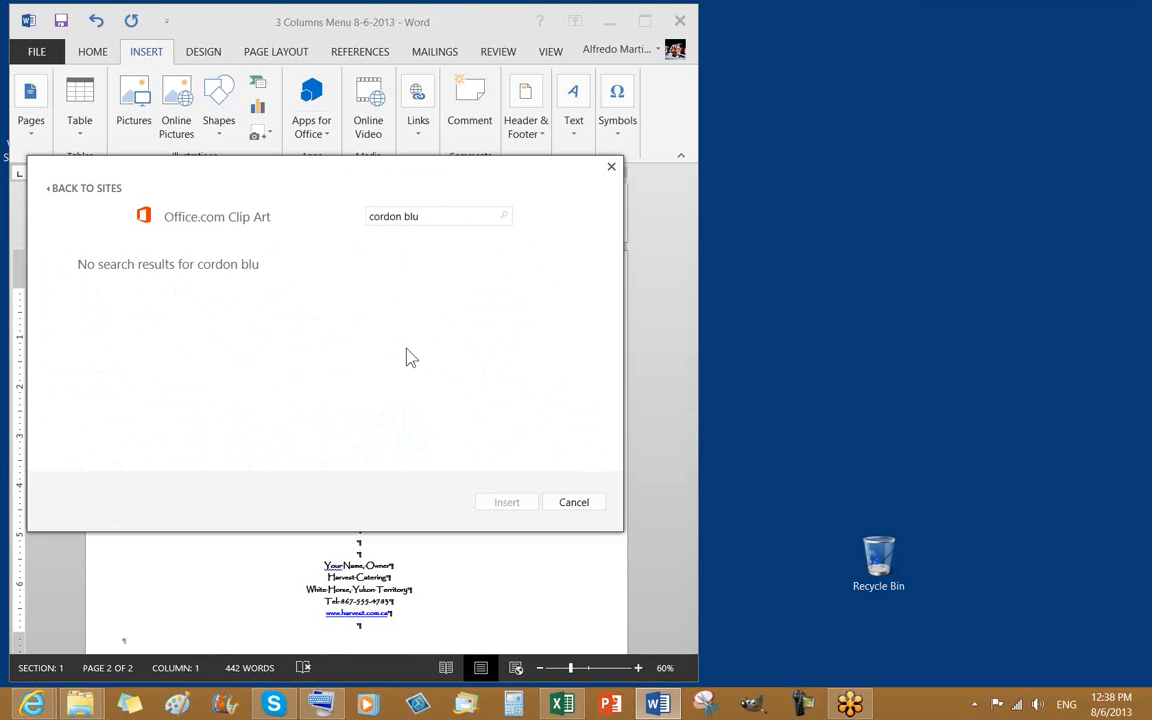
{"action": "left_click", "coordinate": [432, 214]}
{"action": "key", "text": "Return"}
{"action": "left_click", "coordinate": [436, 215]}
{"action": "key", "text": "Return"}
Step: Change the Office.com Clip Art search term to "chef" and run the search
{"action": "double_click", "coordinate": [417, 215]}
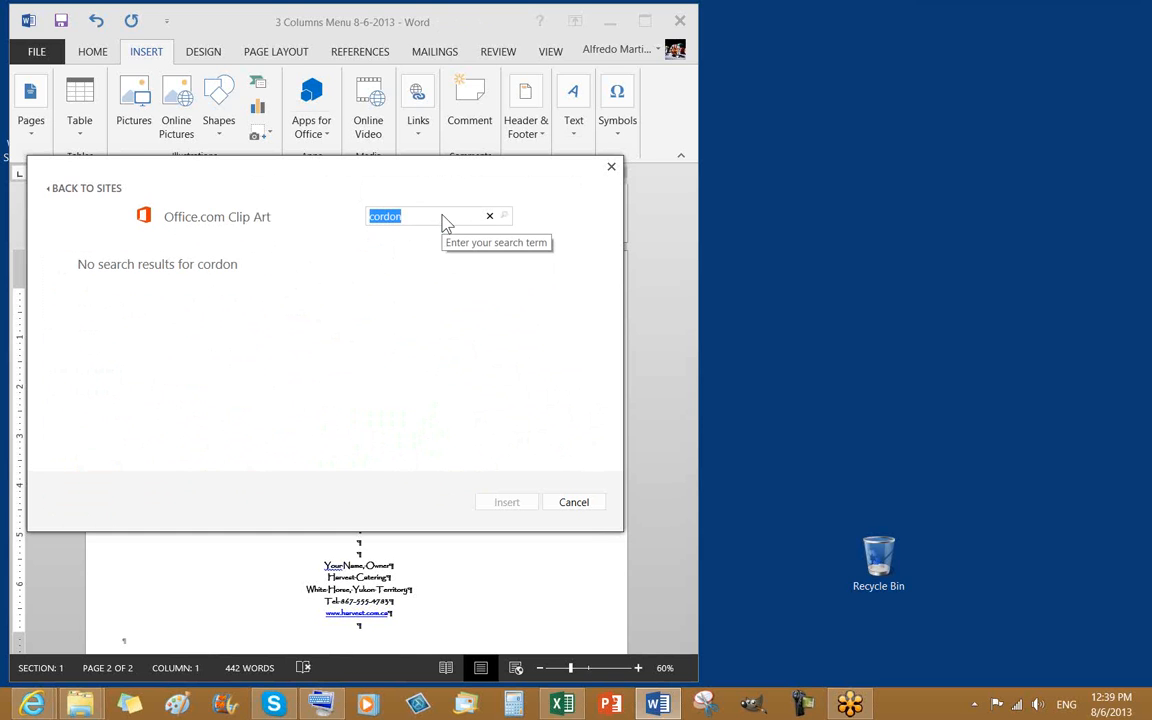
{"action": "type", "text": "chef"}
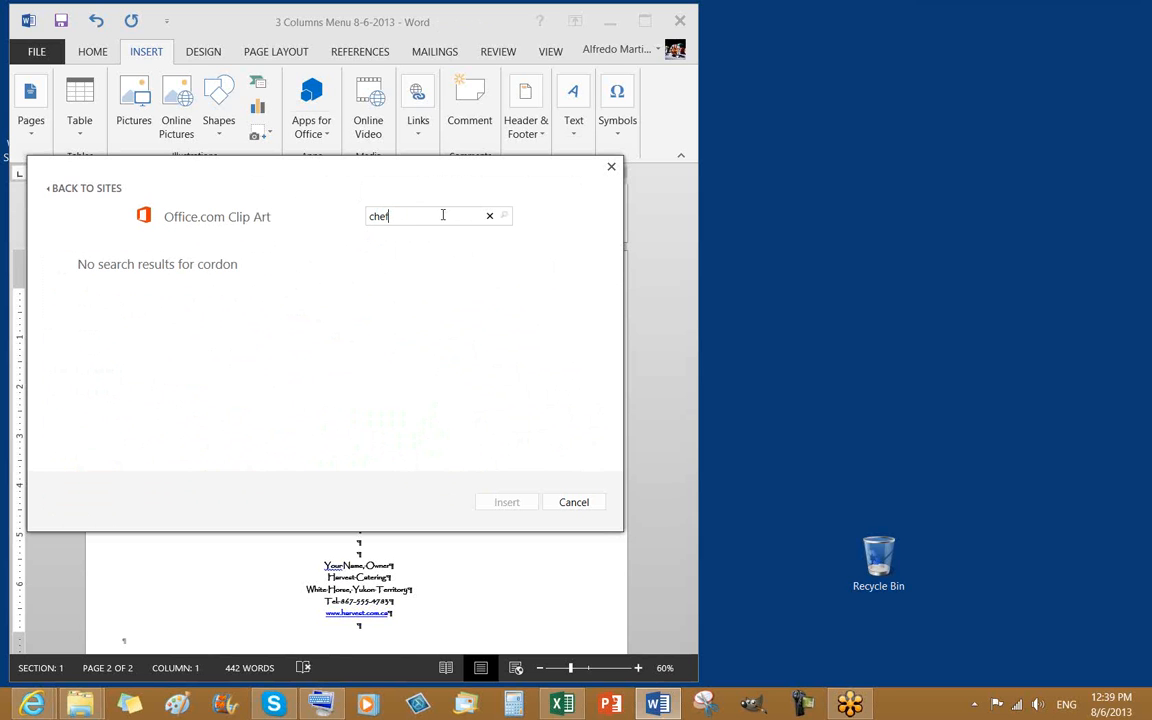
{"action": "key", "text": "Return"}
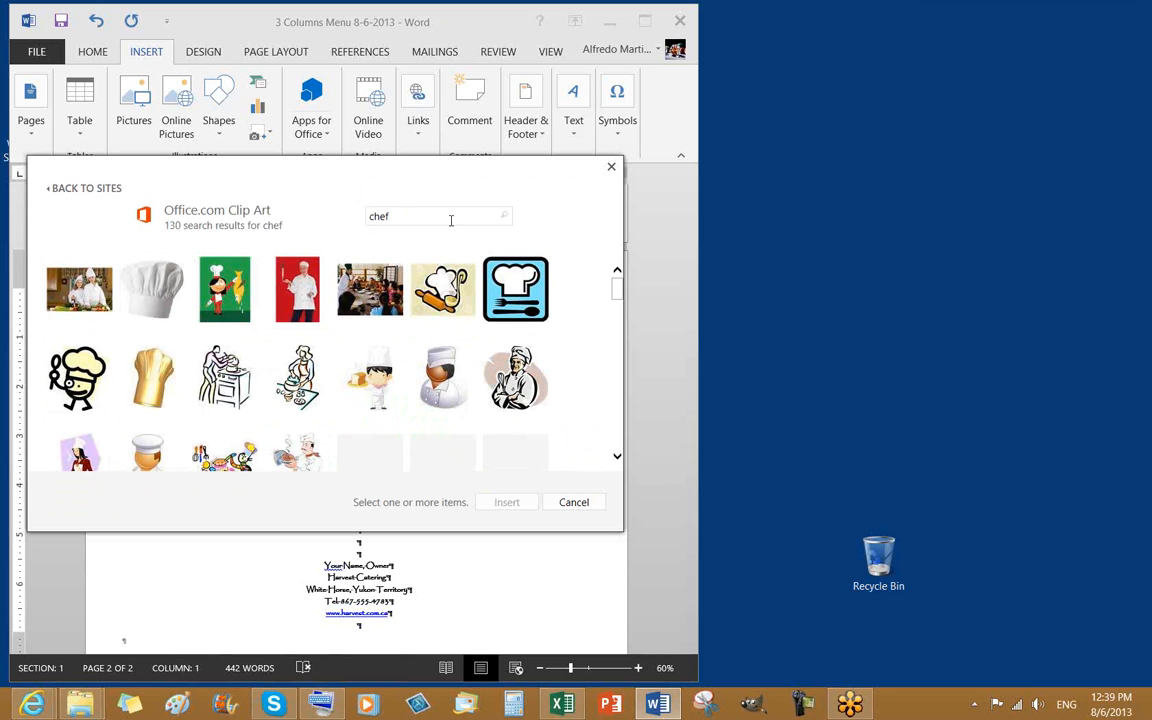
Step: Look through the "chef" clip art results from the first row to the end of the list for a suitable picture
{"action": "left_click", "coordinate": [617, 459]}
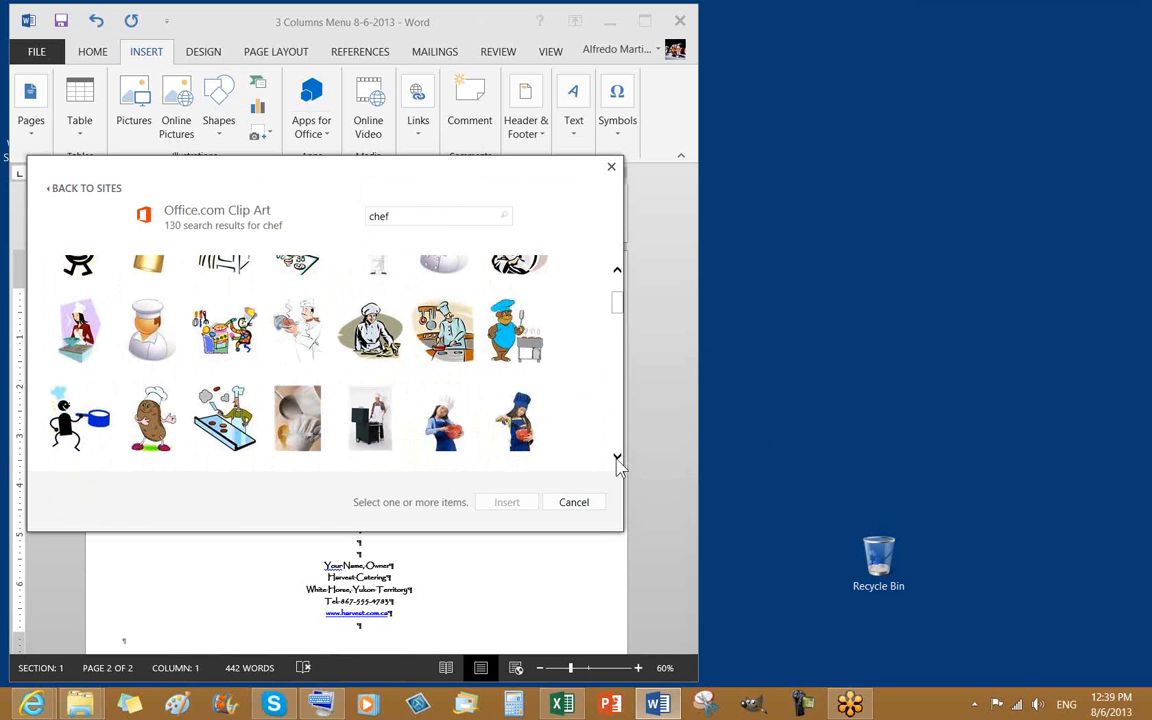
{"action": "left_click", "coordinate": [617, 459]}
{"action": "left_click", "coordinate": [617, 459]}
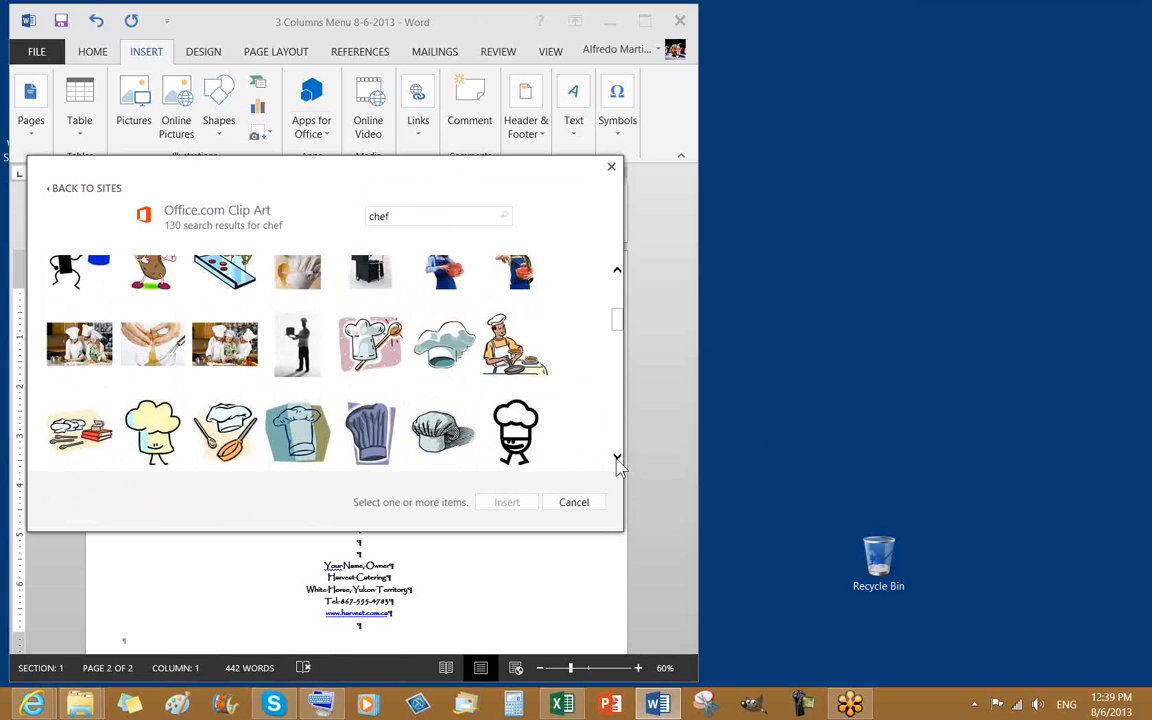
{"action": "left_click", "coordinate": [617, 459]}
{"action": "scroll", "coordinate": [607, 411], "scroll_direction": "up", "scroll_amount": 5}
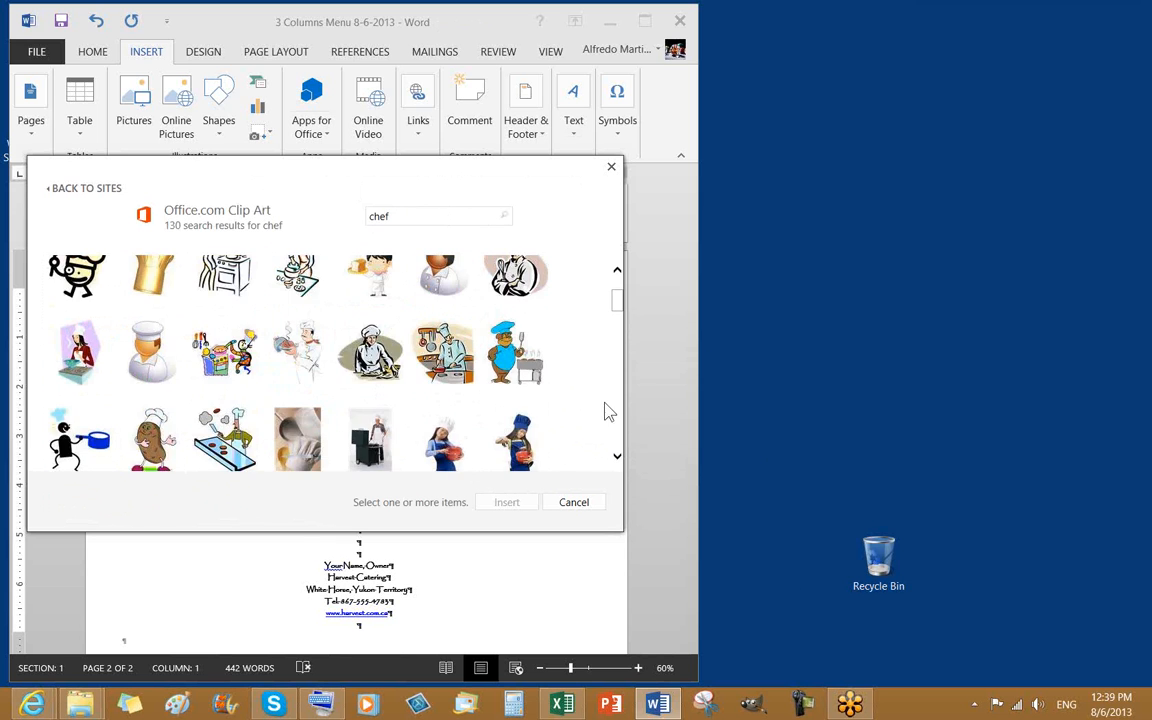
{"action": "scroll", "coordinate": [607, 411], "scroll_direction": "up", "scroll_amount": 2}
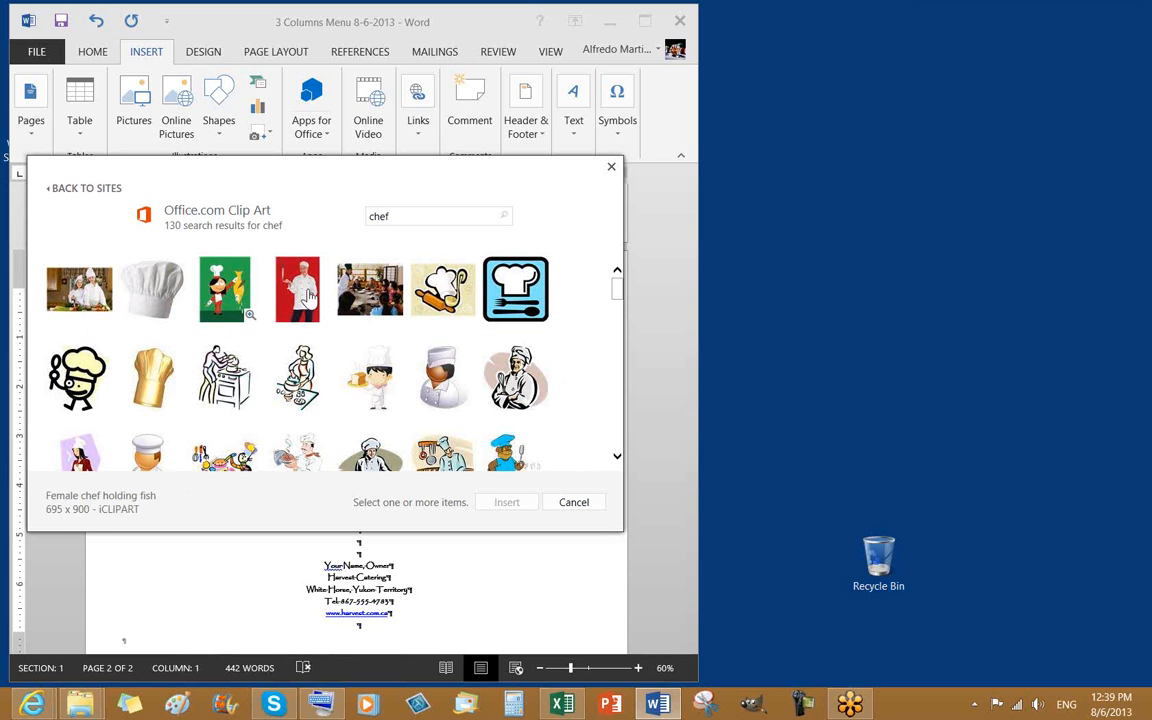
{"action": "left_click", "coordinate": [400, 218]}
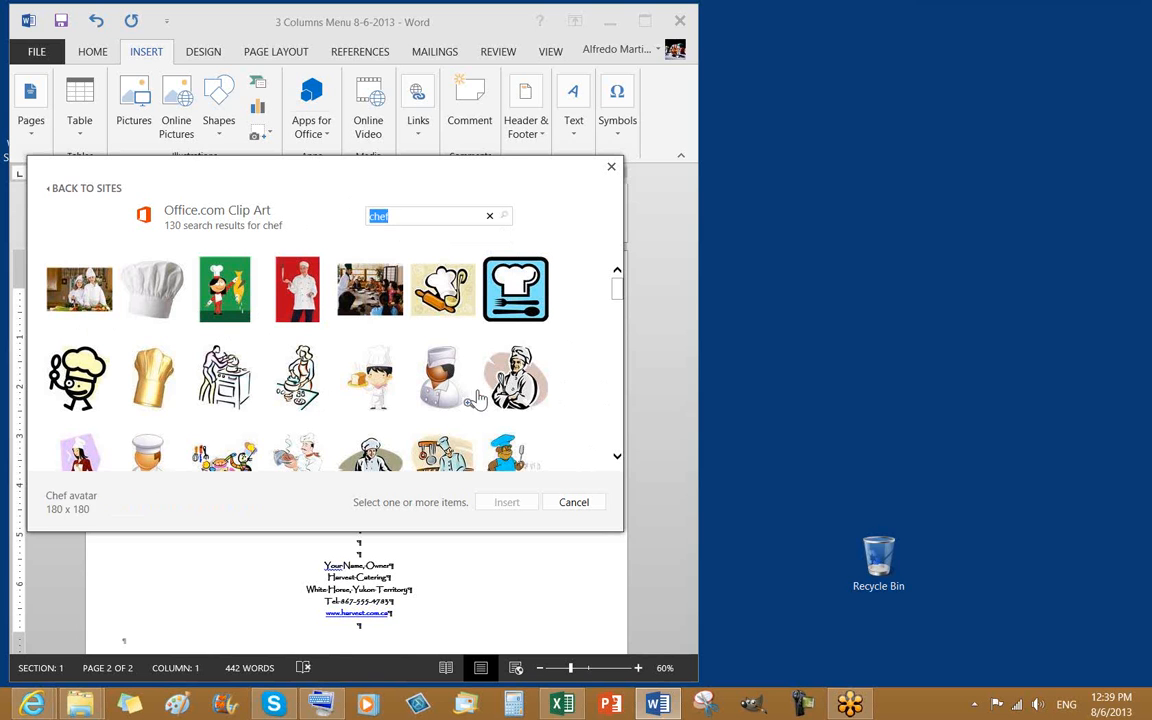
{"action": "left_click", "coordinate": [617, 459]}
{"action": "left_click", "coordinate": [617, 459]}
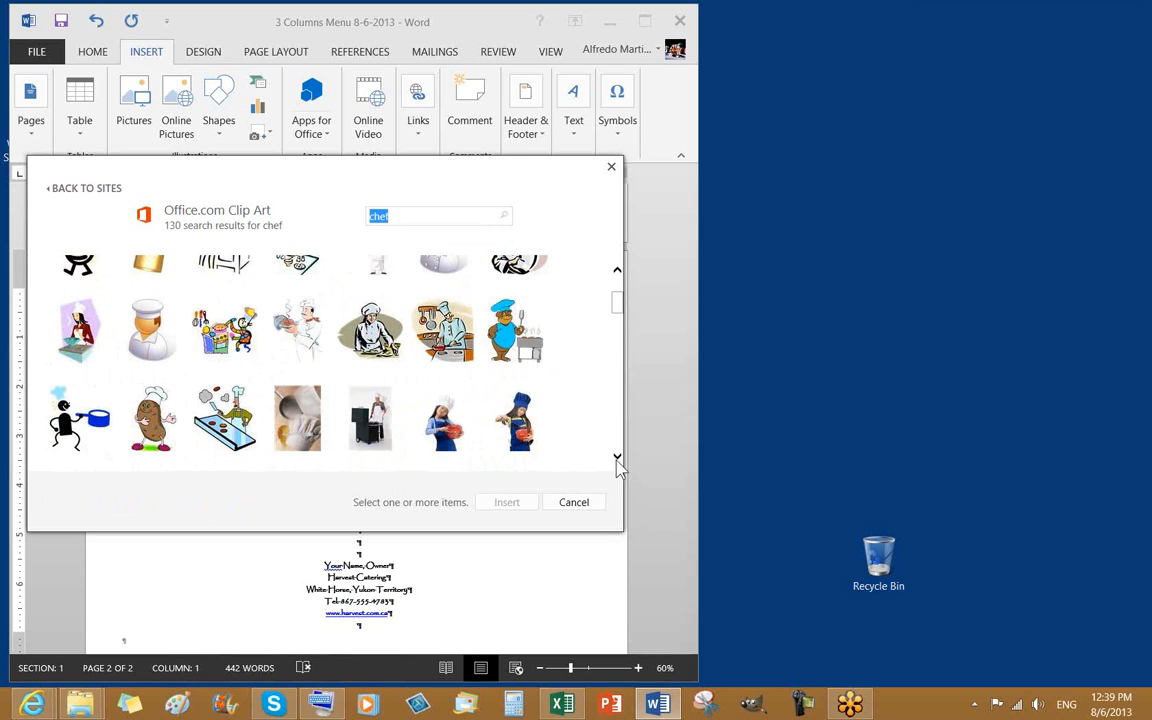
{"action": "left_click", "coordinate": [617, 459]}
{"action": "left_click", "coordinate": [617, 459]}
{"action": "left_click", "coordinate": [617, 459]}
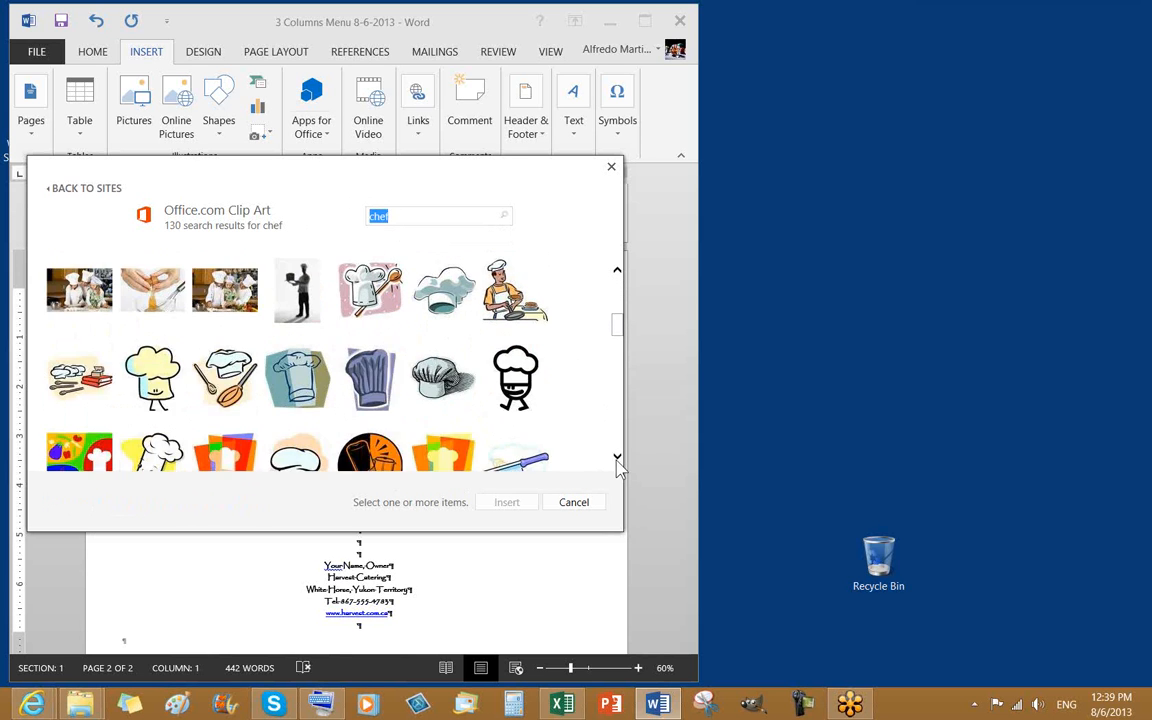
{"action": "left_click", "coordinate": [617, 459]}
{"action": "left_click", "coordinate": [617, 459]}
{"action": "left_click", "coordinate": [617, 459]}
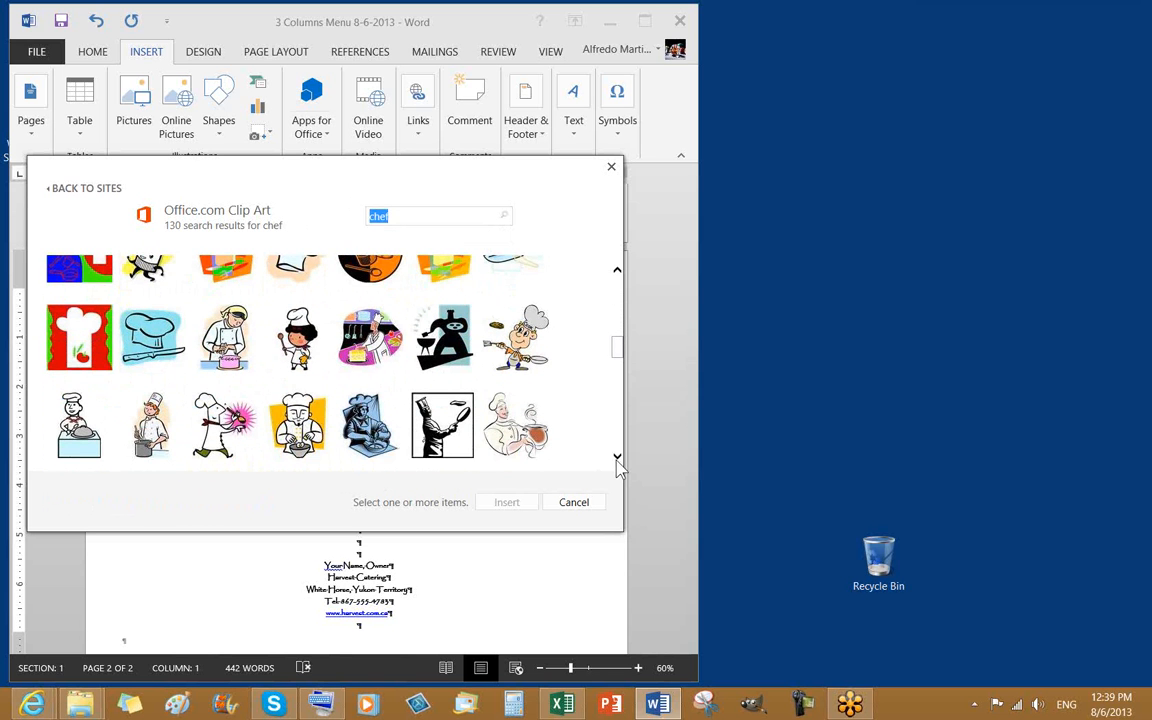
{"action": "left_click", "coordinate": [617, 459]}
{"action": "left_click", "coordinate": [617, 459]}
{"action": "left_click", "coordinate": [617, 459]}
{"action": "left_click", "coordinate": [617, 459]}
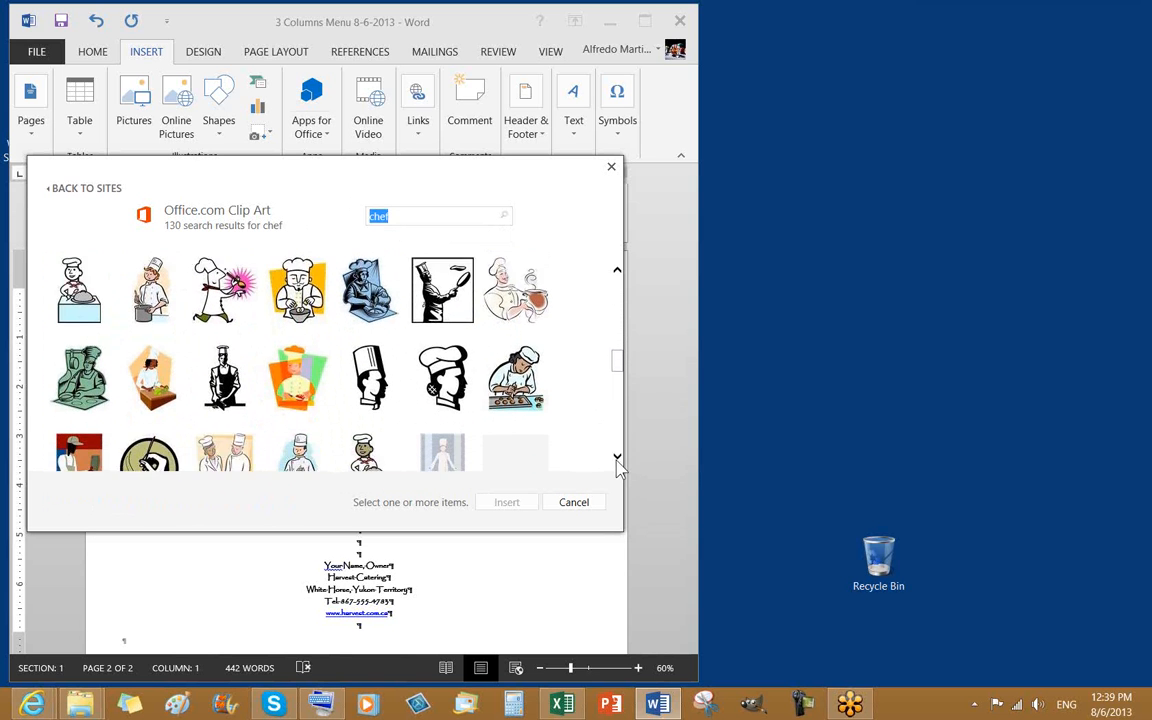
{"action": "left_click", "coordinate": [617, 459]}
{"action": "left_click", "coordinate": [617, 459]}
{"action": "left_click", "coordinate": [617, 459]}
{"action": "left_click", "coordinate": [617, 459]}
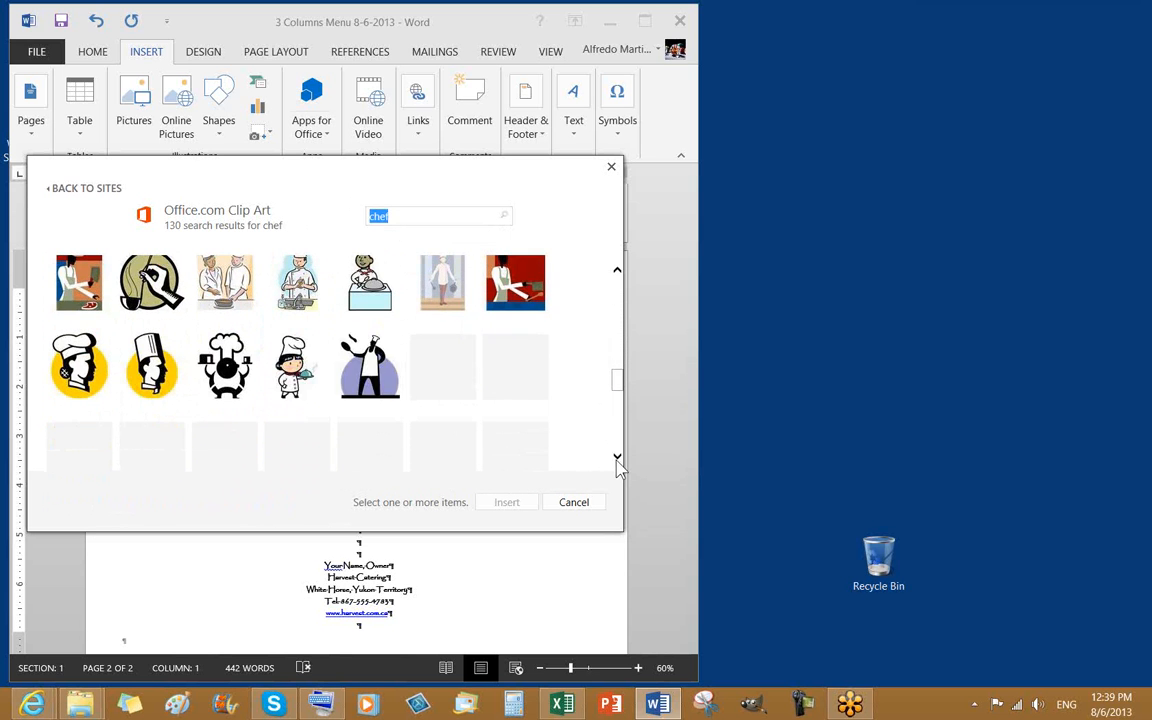
{"action": "left_click", "coordinate": [617, 459]}
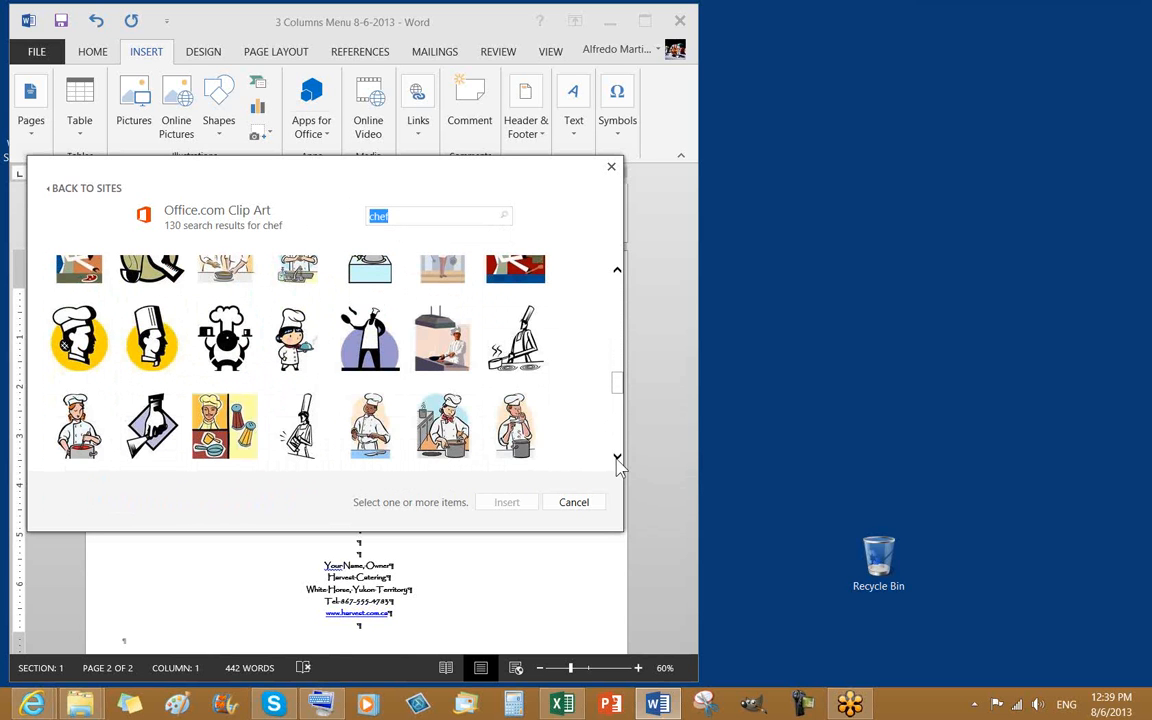
{"action": "left_click", "coordinate": [617, 459]}
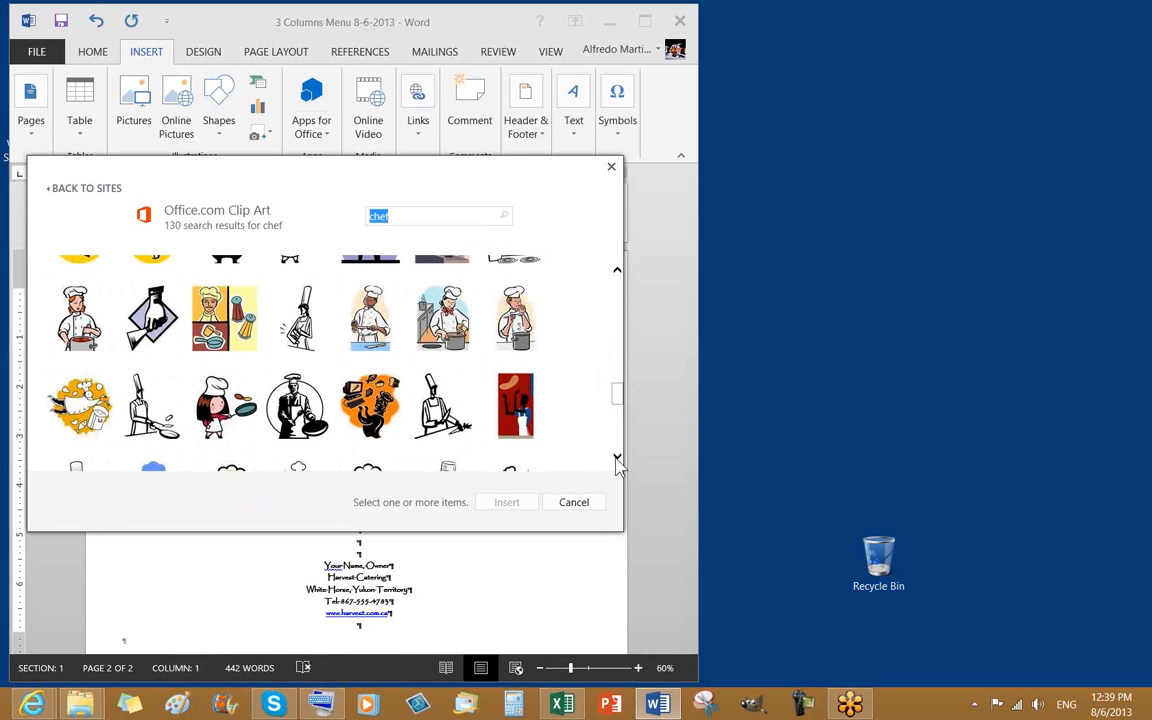
{"action": "left_click", "coordinate": [617, 459]}
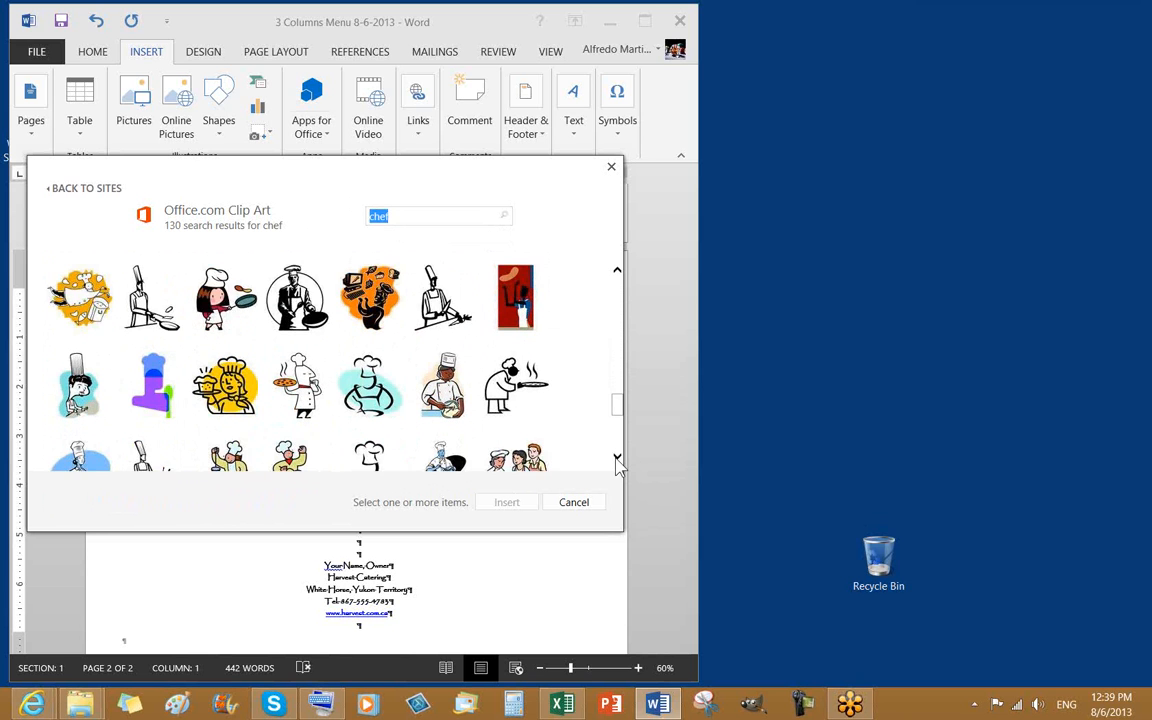
{"action": "left_click", "coordinate": [617, 459]}
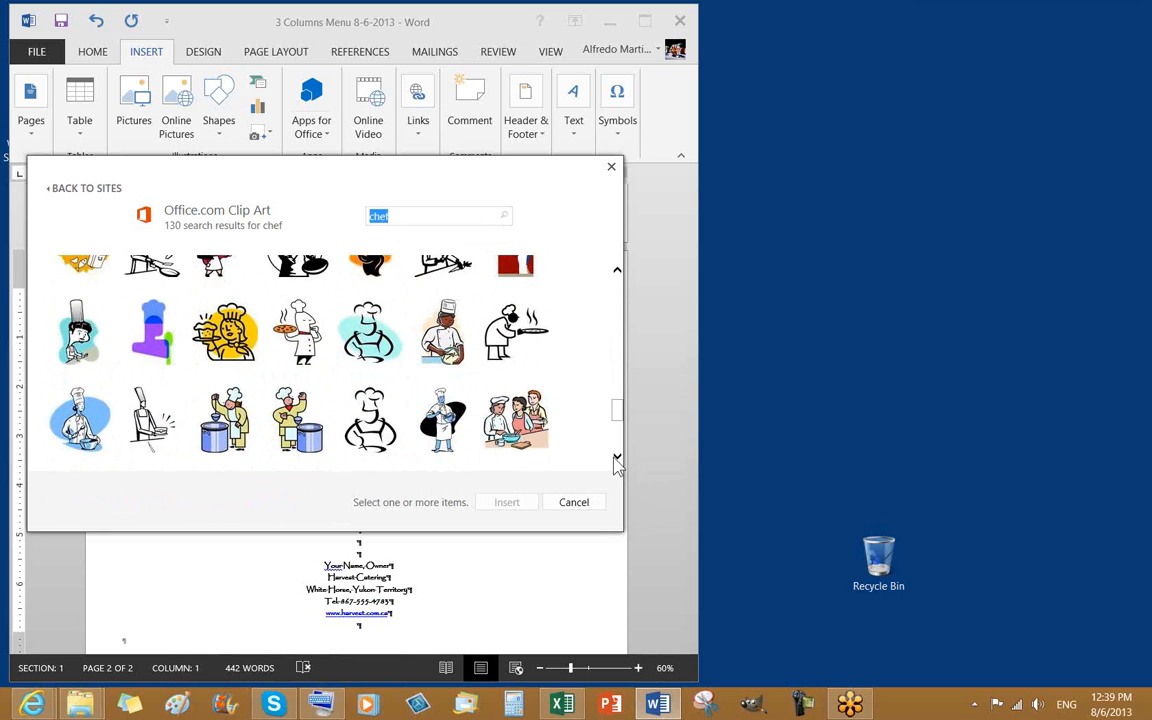
{"action": "left_click", "coordinate": [617, 459]}
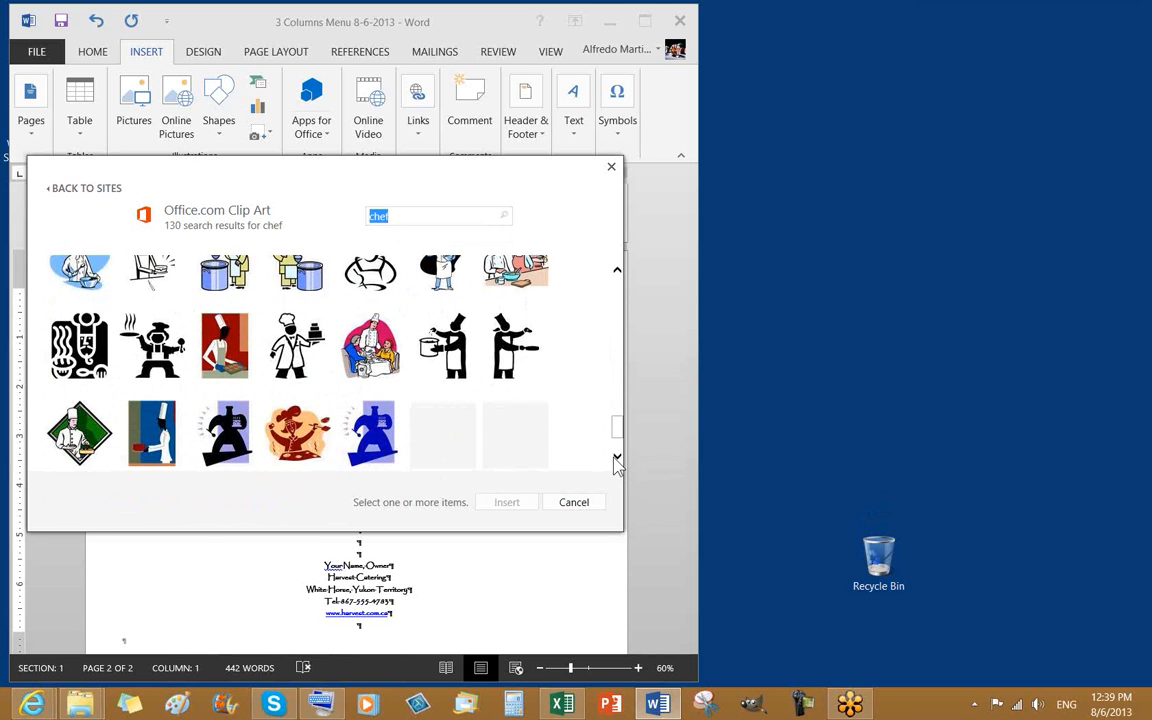
{"action": "left_click", "coordinate": [617, 459]}
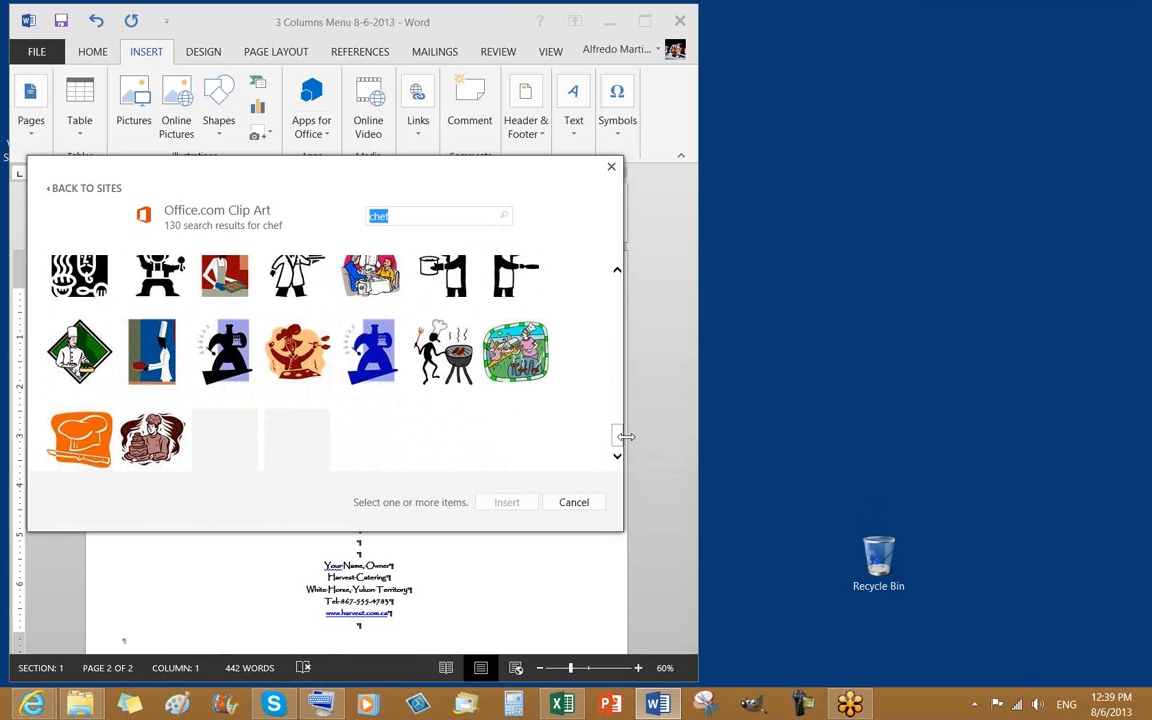
{"action": "left_click_drag", "start_coordinate": [617, 439], "coordinate": [631, 277]}
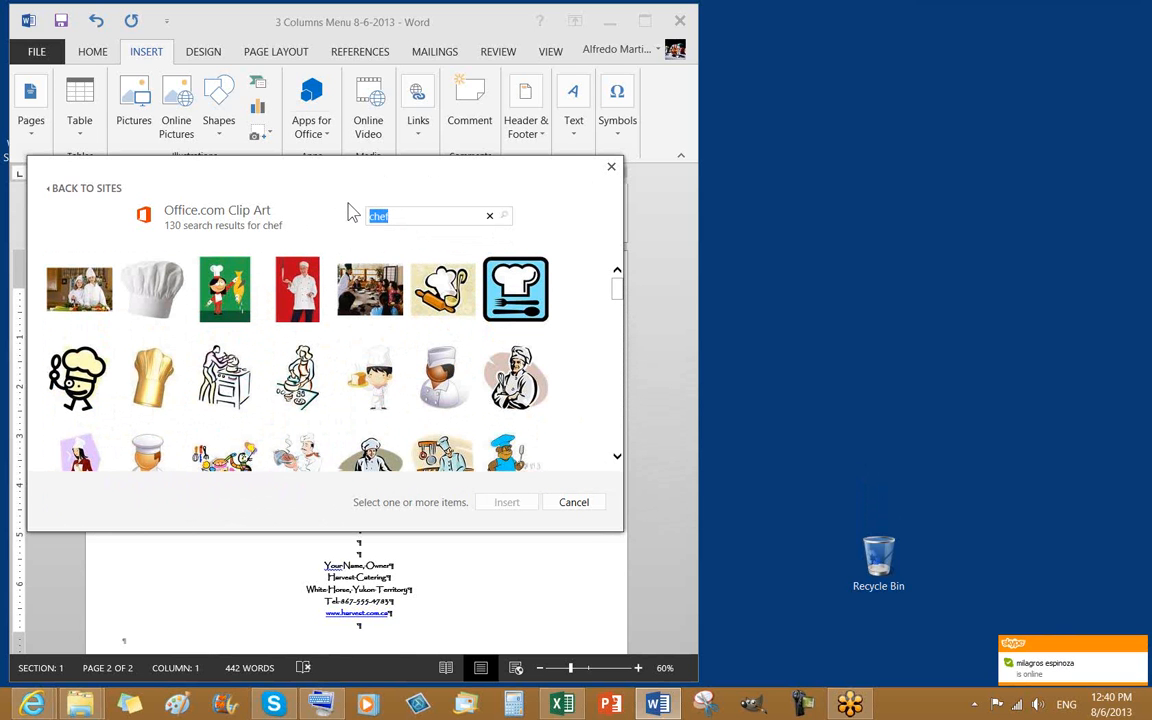
Step: Search Office.com Clip Art for "catering" and insert the black picture of a hand holding a covered serving tray
{"action": "type", "text": "catering"}
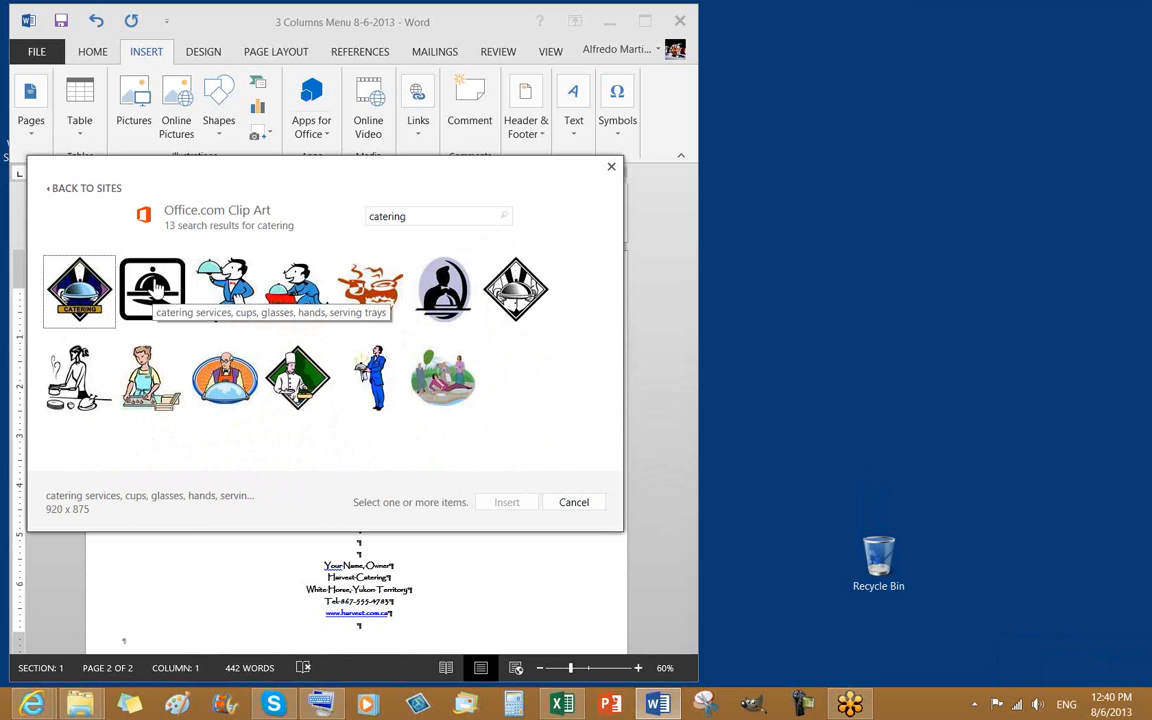
{"action": "left_click", "coordinate": [155, 288]}
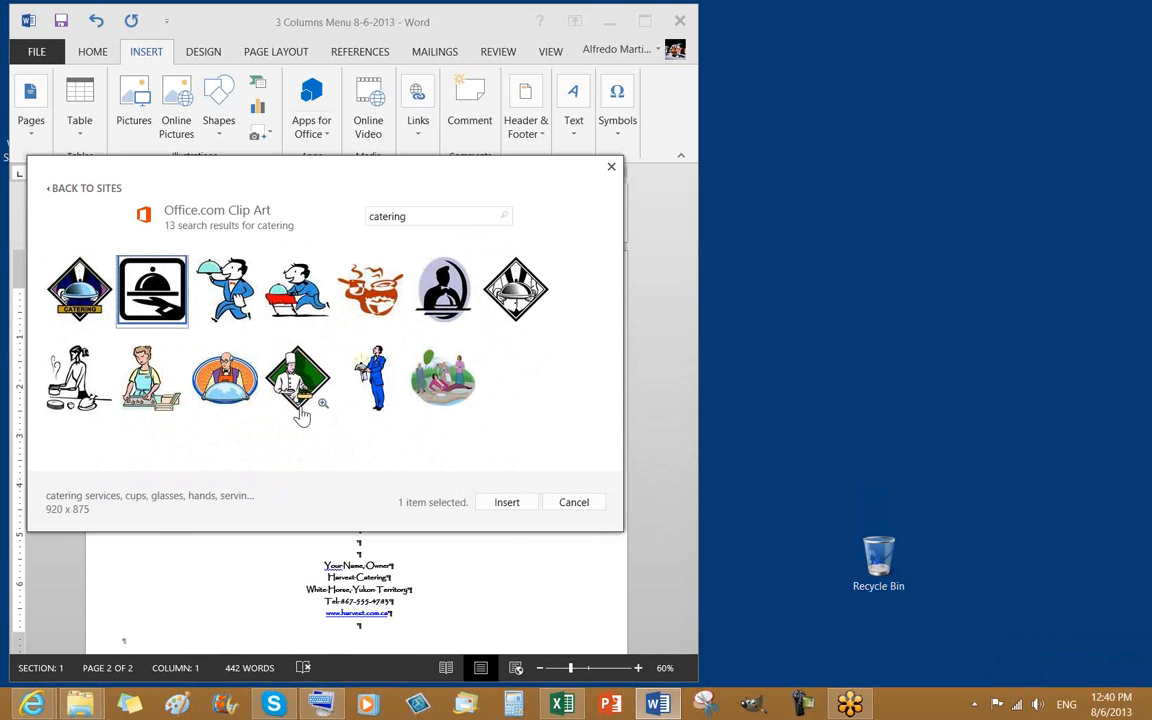
{"action": "left_click", "coordinate": [505, 508]}
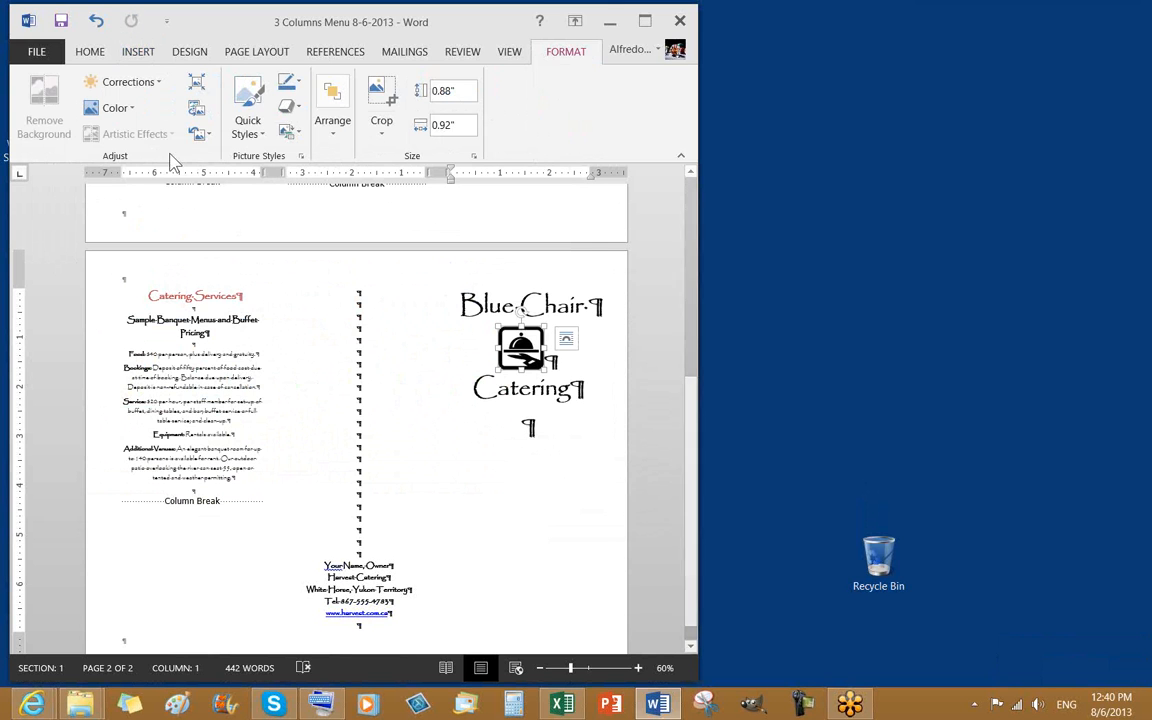
Step: Recolor the inserted serving tray picture blue and enlarge it to about 1.9" high by 2" wide
{"action": "left_click", "coordinate": [127, 108]}
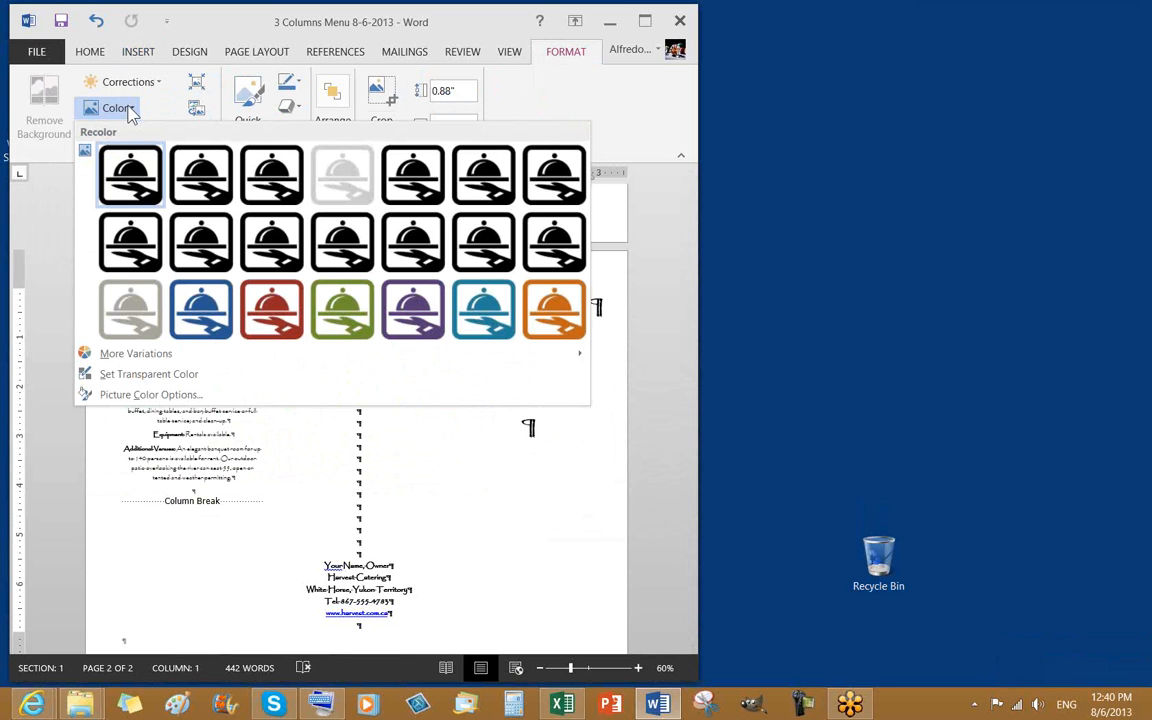
{"action": "left_click", "coordinate": [127, 108]}
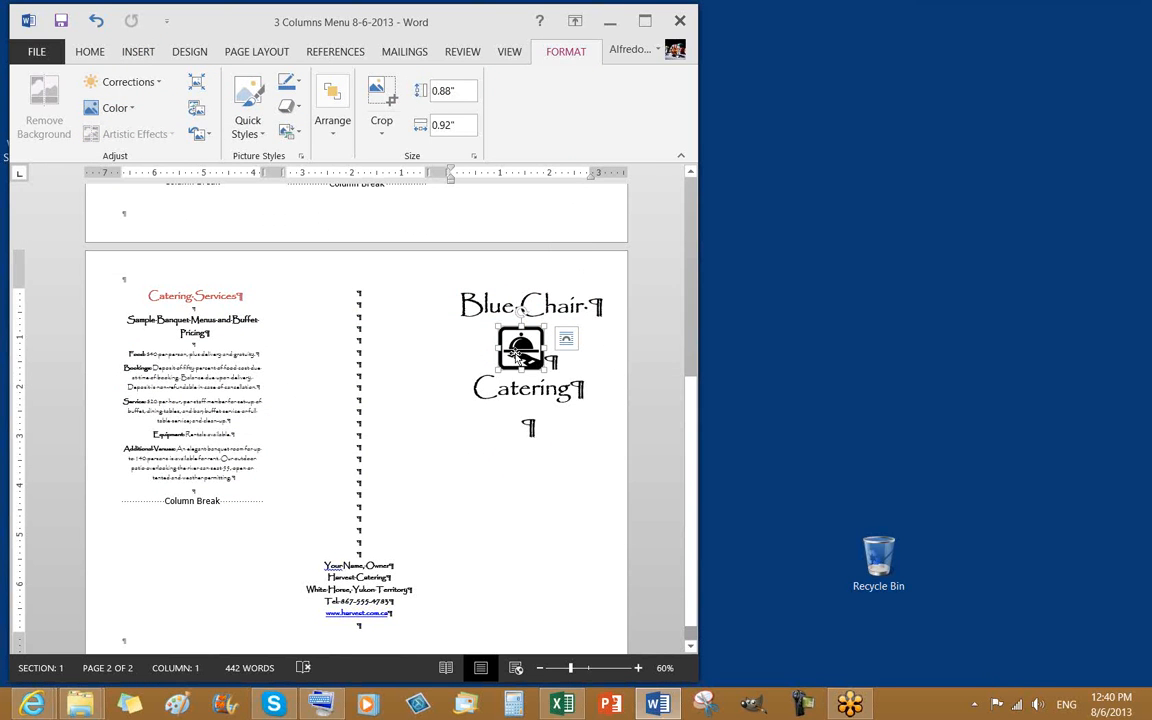
{"action": "left_click", "coordinate": [125, 108]}
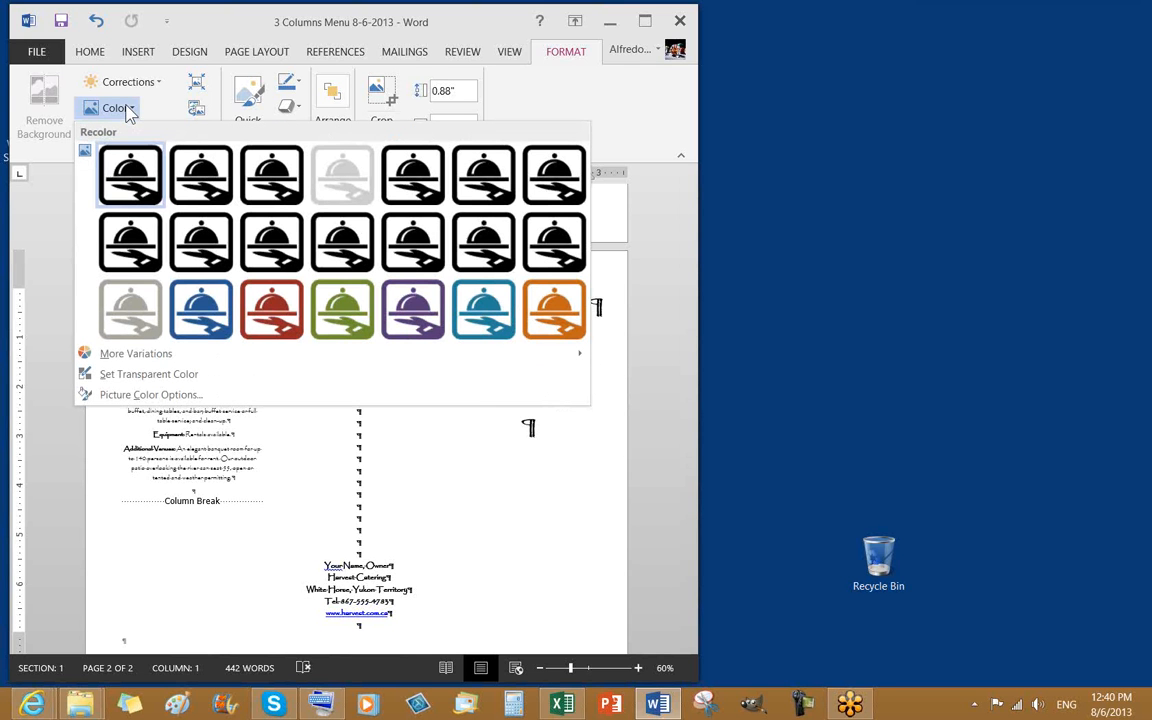
{"action": "left_click", "coordinate": [203, 310]}
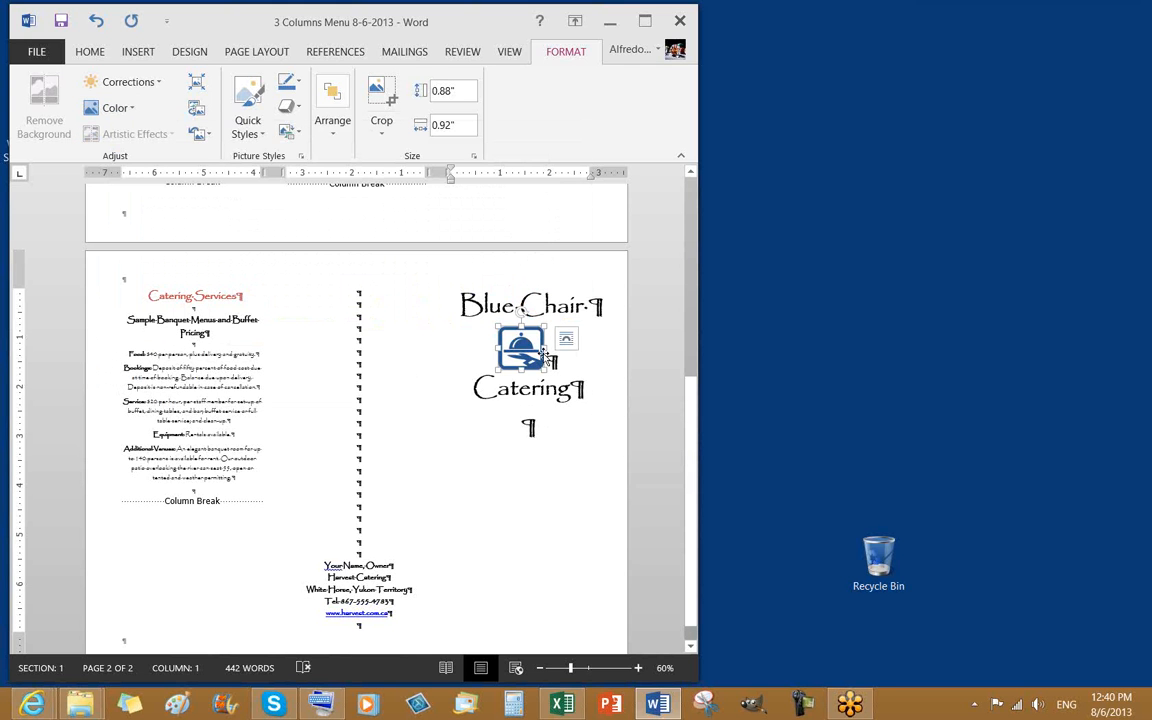
{"action": "left_click_drag", "start_coordinate": [544, 370], "coordinate": [571, 421]}
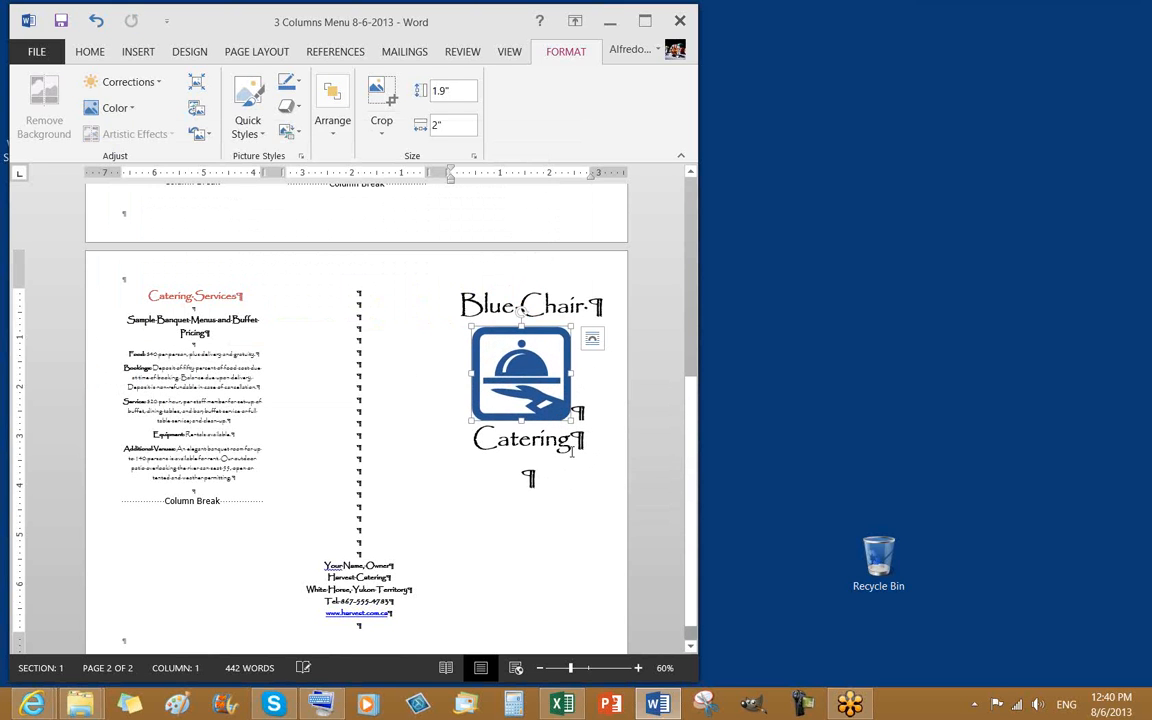
{"action": "left_click", "coordinate": [573, 514]}
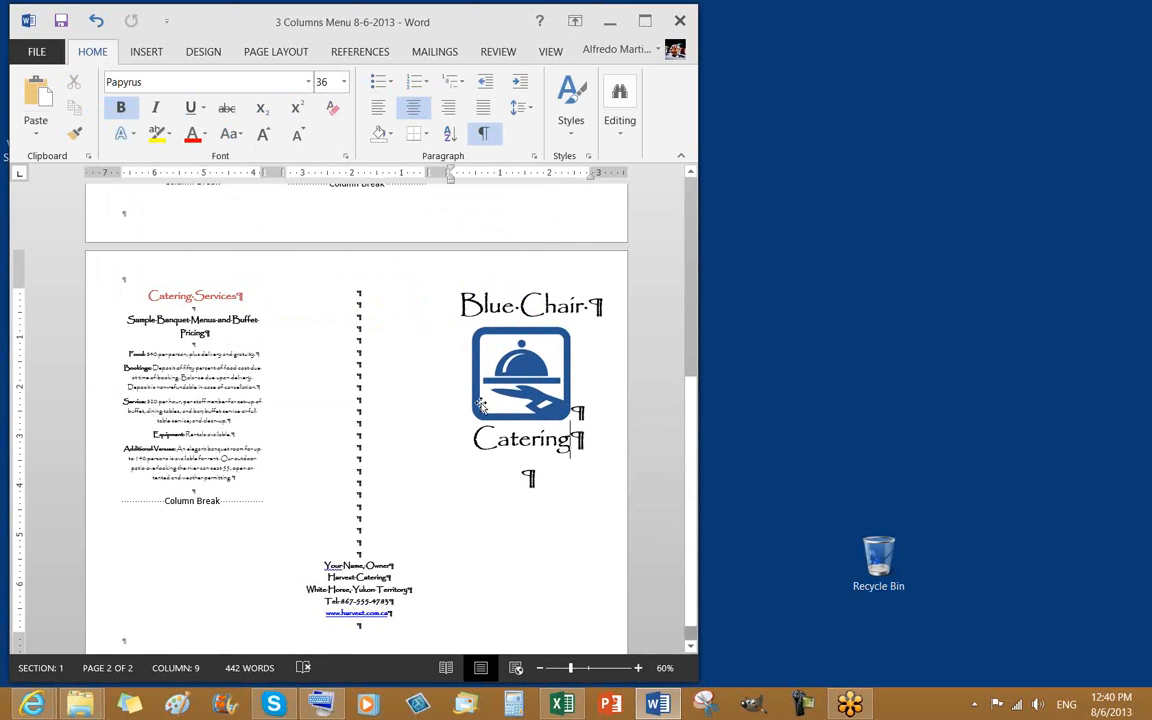
{"action": "left_click_drag", "start_coordinate": [463, 308], "coordinate": [585, 312]}
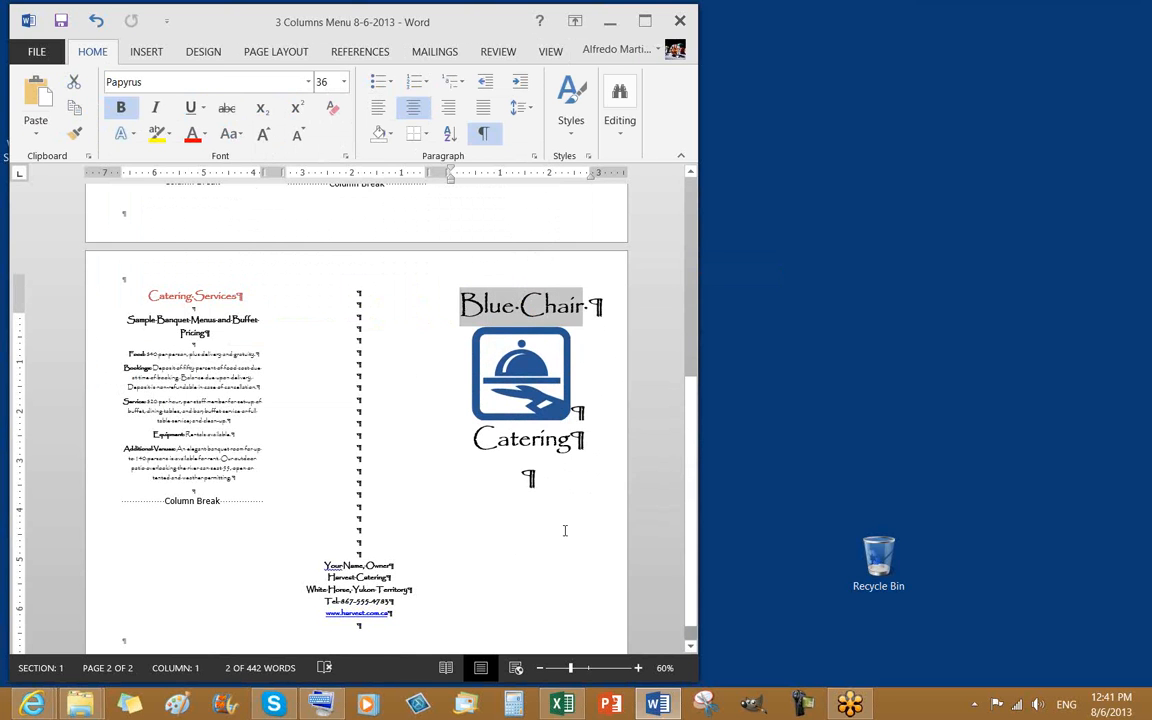
{"action": "scroll", "coordinate": [560, 533], "scroll_direction": "up", "scroll_amount": 1}
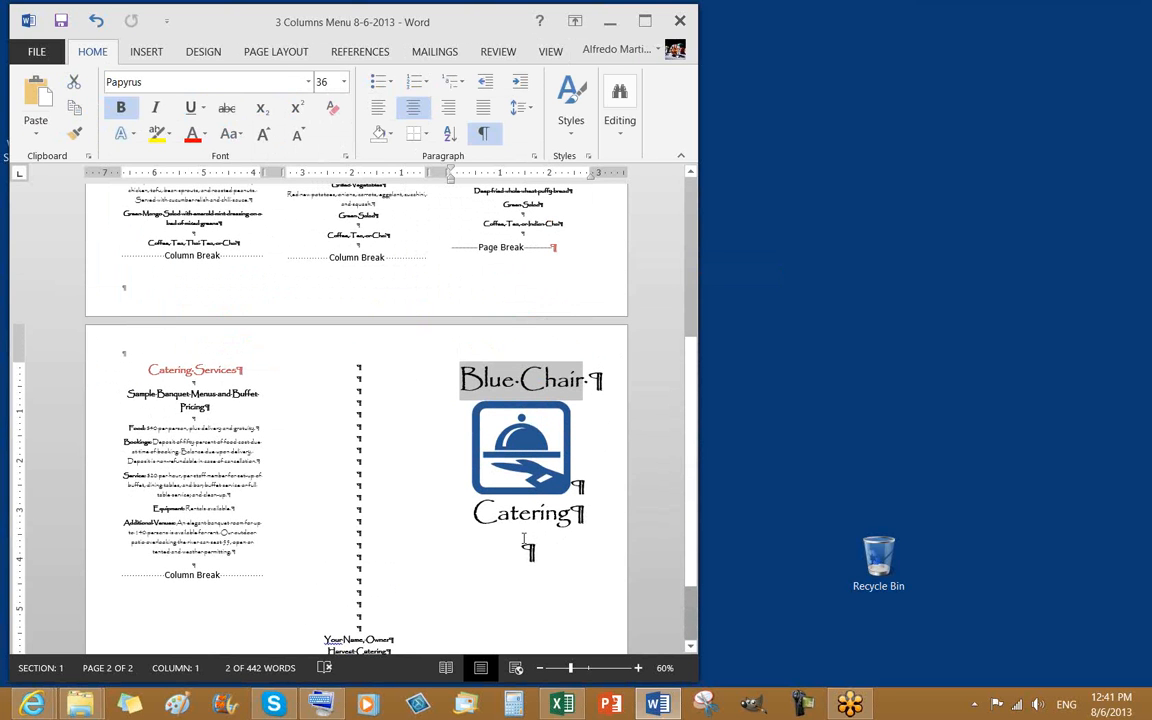
{"action": "left_click", "coordinate": [492, 522]}
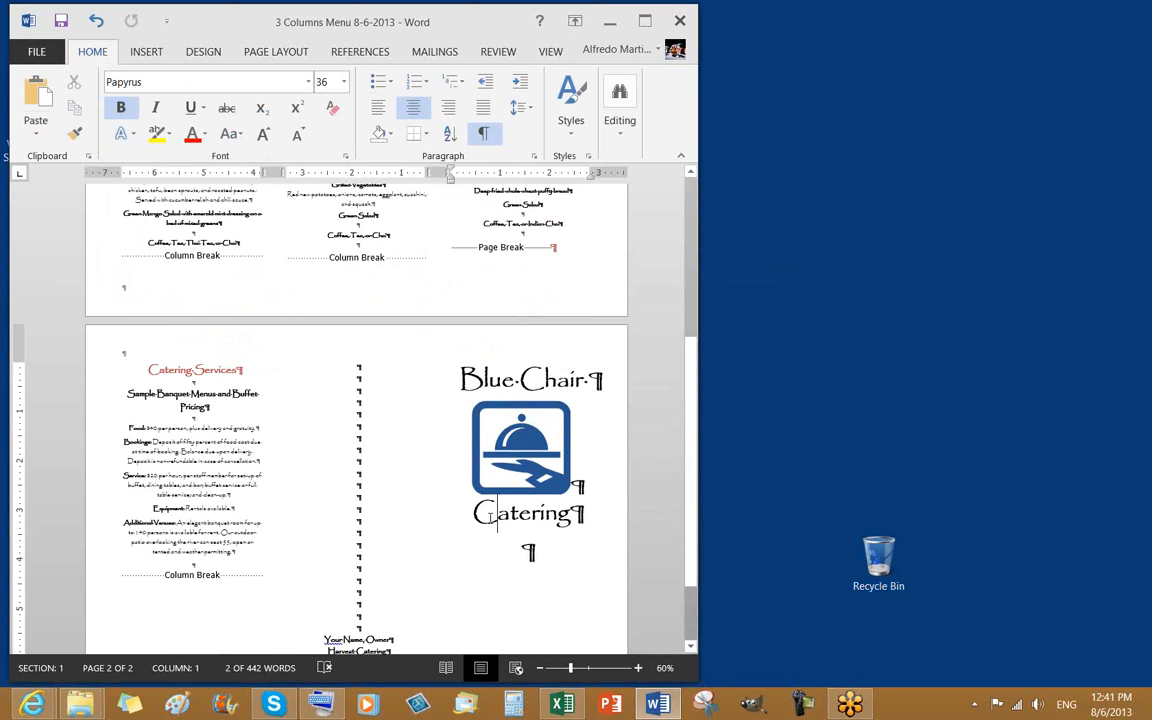
Step: Color the "Blue Chair" title in page two's third column with the standard dark blue
{"action": "triple_click", "coordinate": [506, 388]}
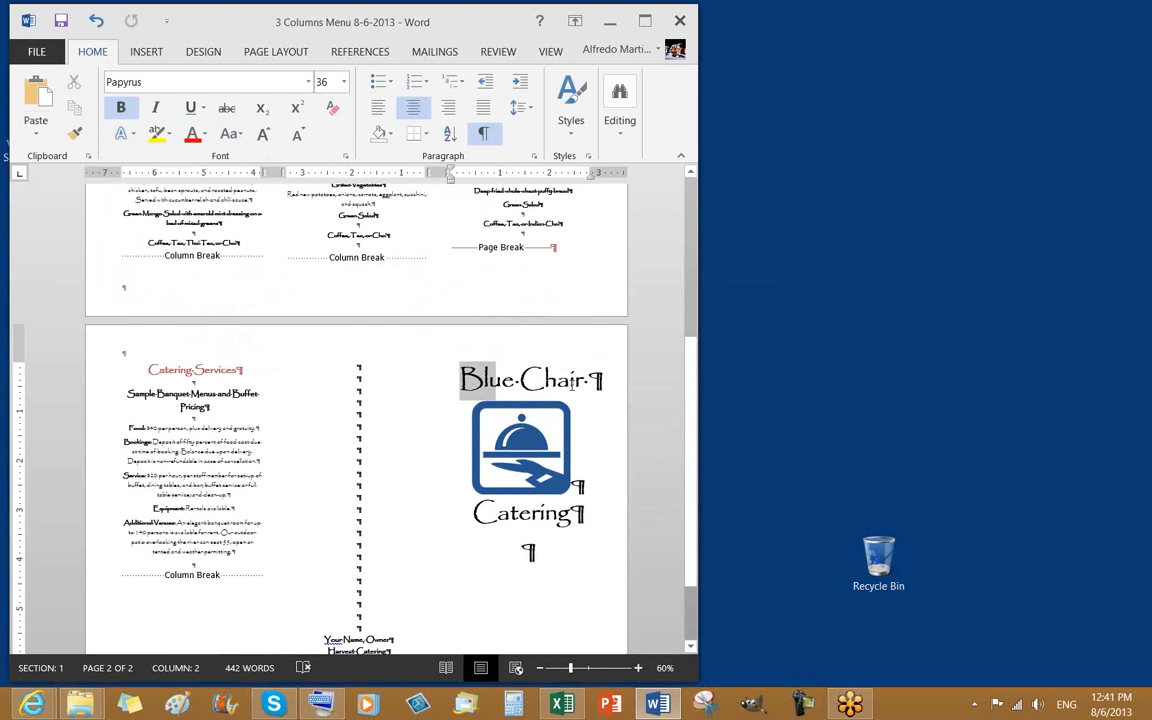
{"action": "left_click", "coordinate": [204, 137]}
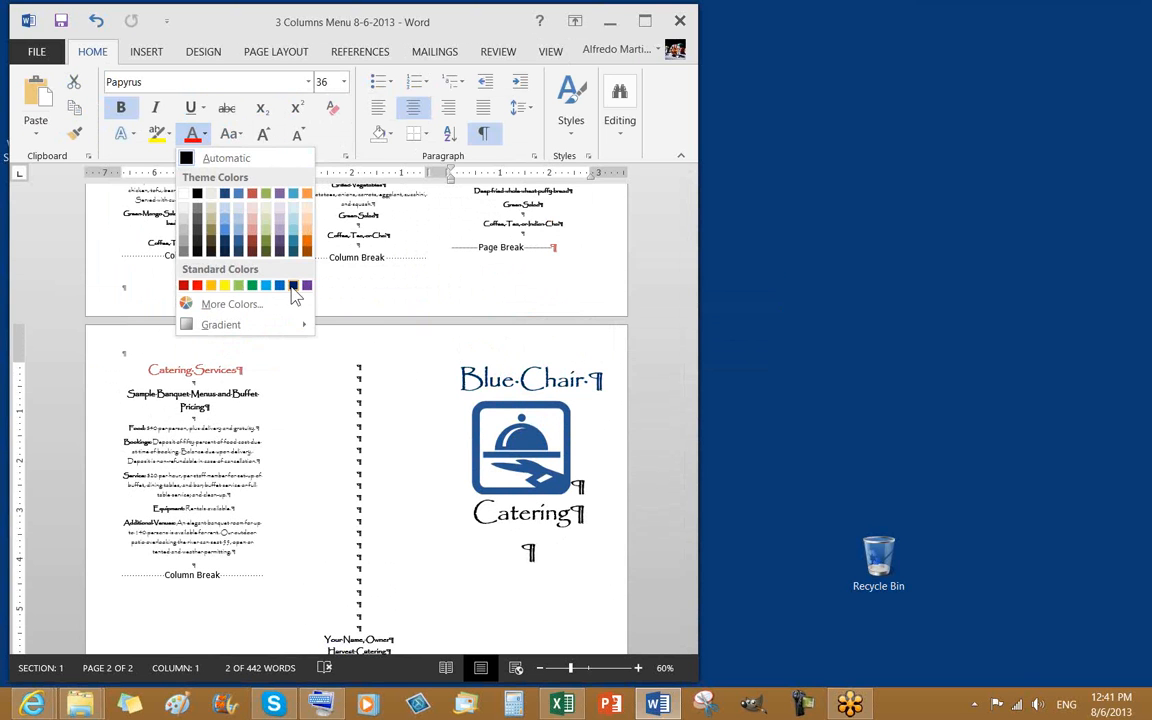
{"action": "left_click", "coordinate": [294, 286]}
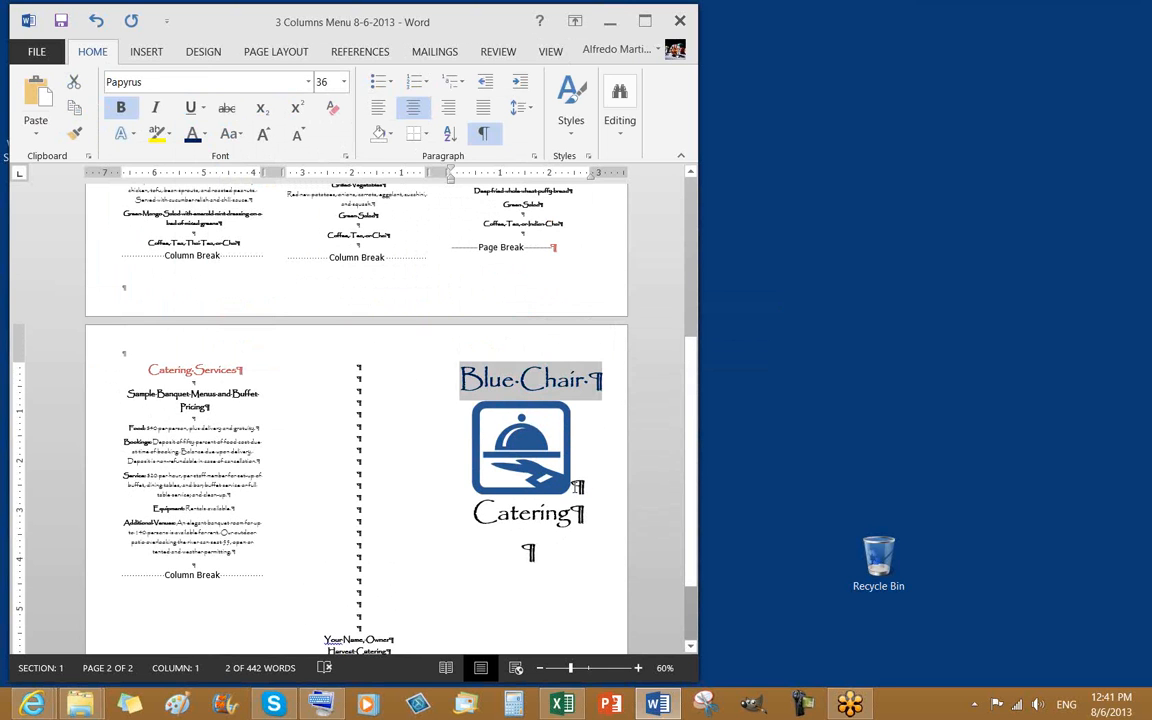
Step: Add one blank line below the serving tray picture and one between "Blue Chair" and the picture
{"action": "left_click", "coordinate": [577, 487]}
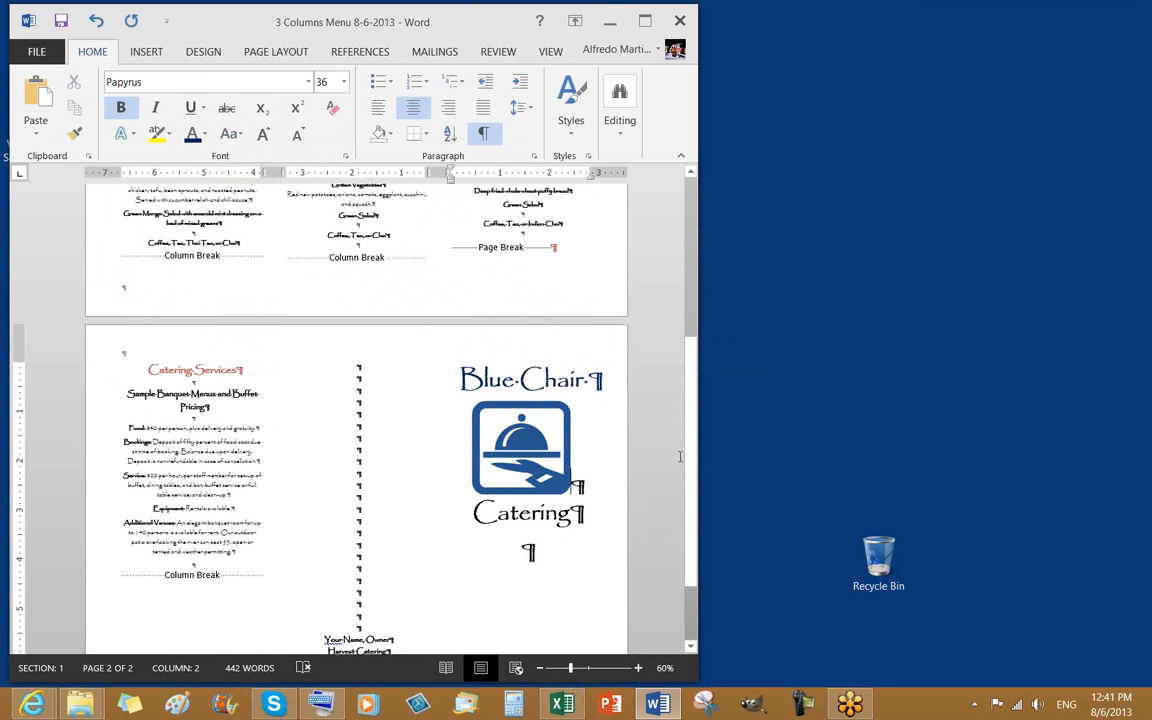
{"action": "key", "text": "Return"}
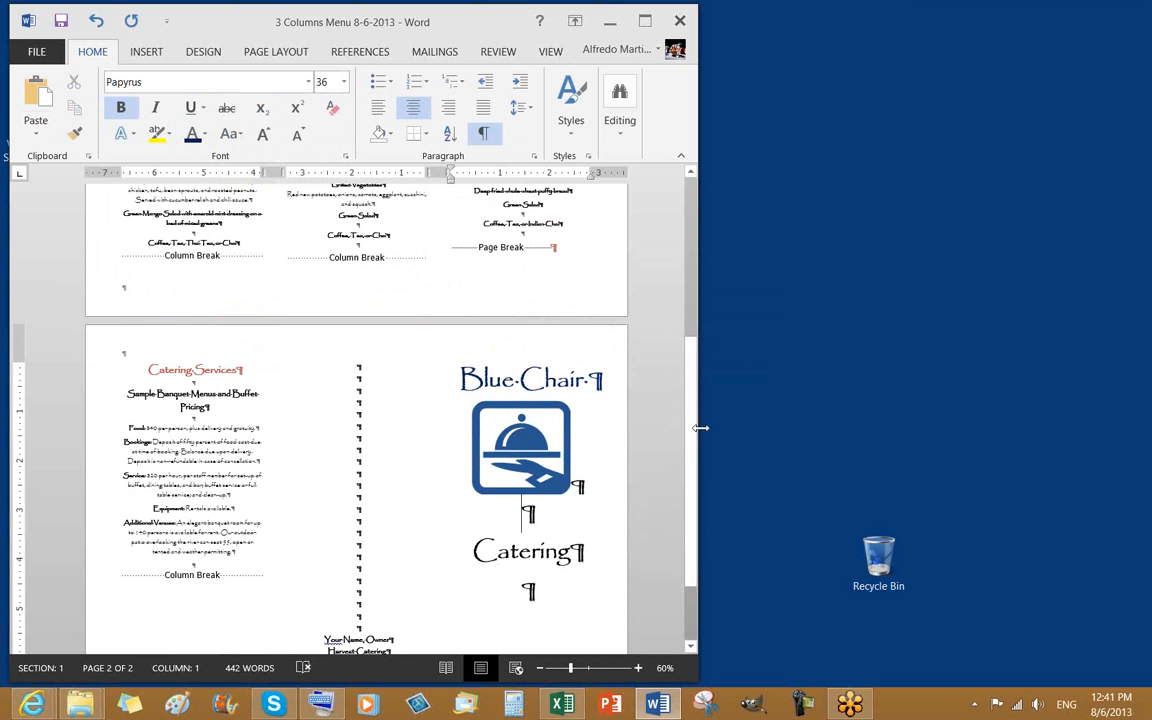
{"action": "left_click", "coordinate": [601, 380]}
{"action": "key", "text": "Return"}
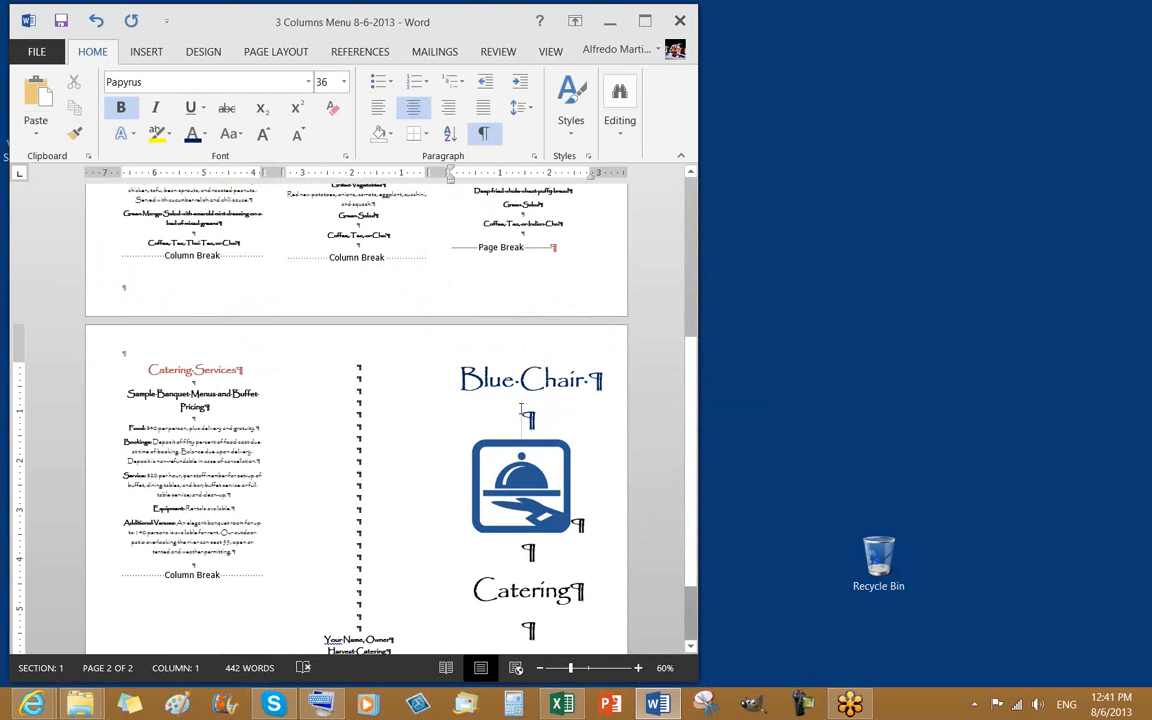
{"action": "scroll", "coordinate": [530, 458], "scroll_direction": "down", "scroll_amount": 3}
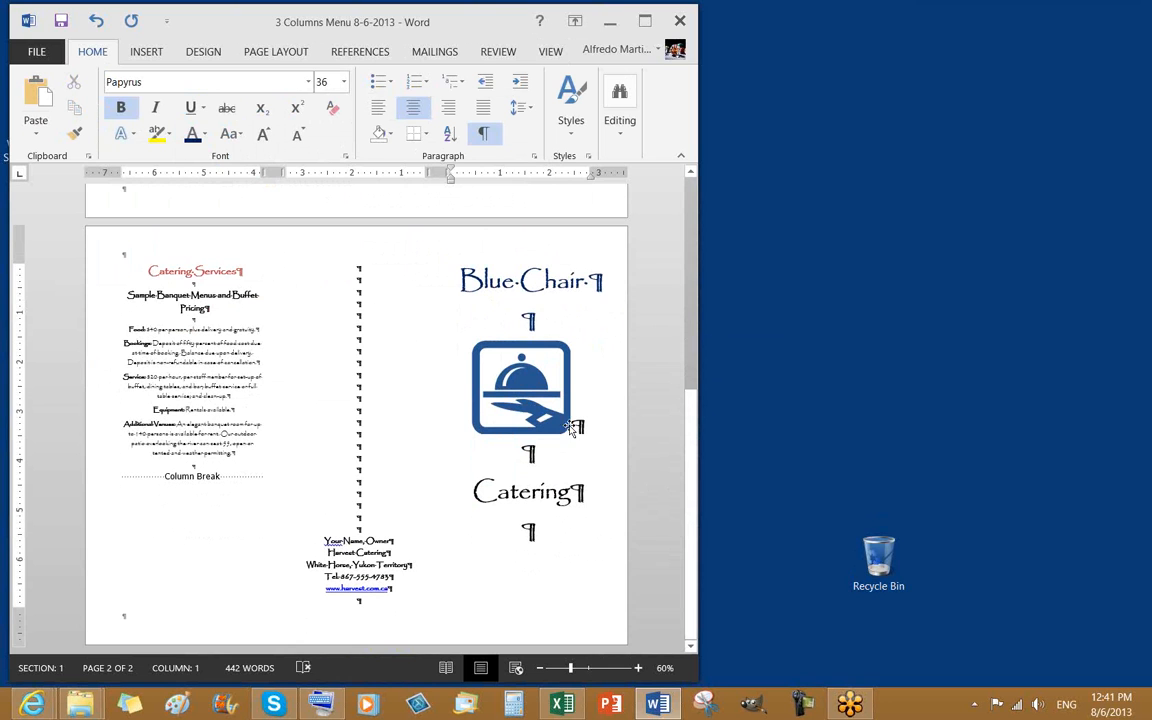
Step: Color the word "Catering" below the picture with the standard dark blue
{"action": "left_click", "coordinate": [597, 283]}
{"action": "left_click", "coordinate": [469, 476]}
{"action": "triple_click", "coordinate": [539, 488]}
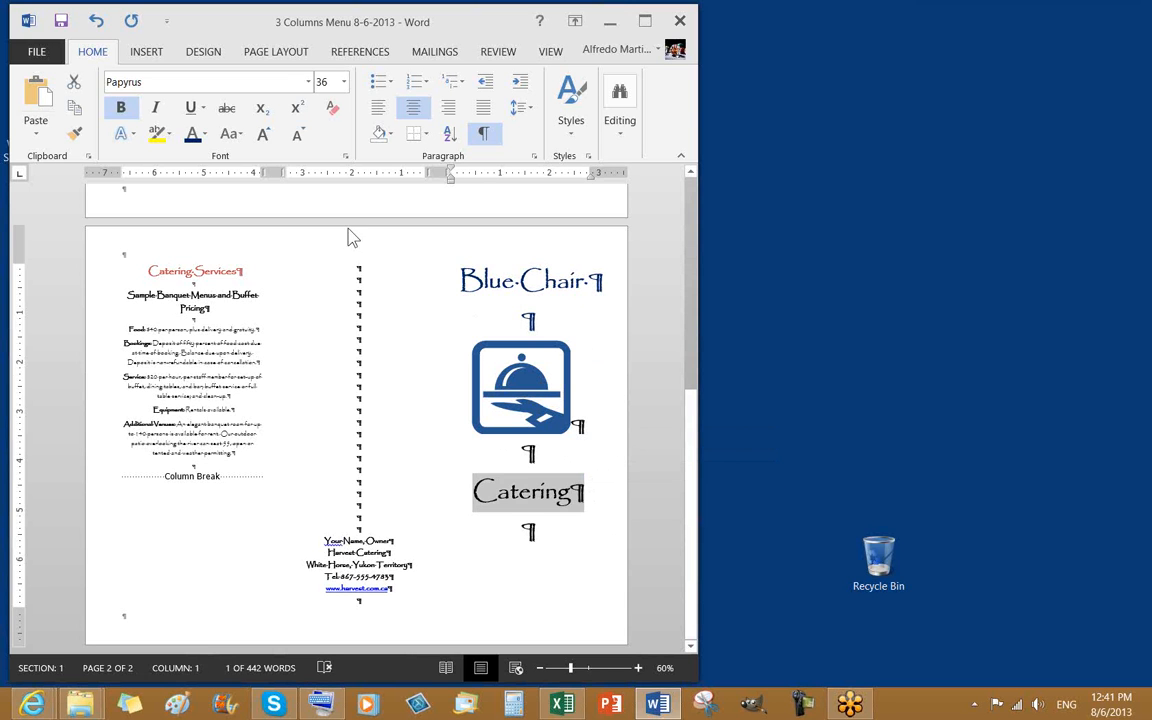
{"action": "left_click", "coordinate": [203, 134]}
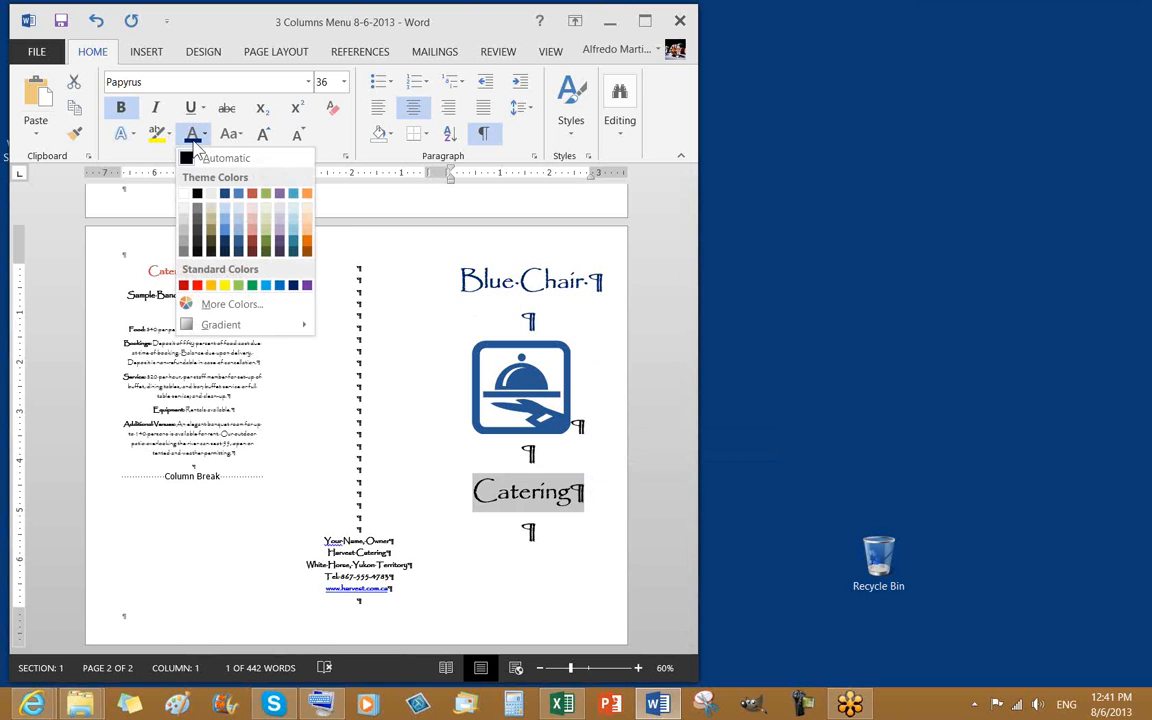
{"action": "left_click", "coordinate": [295, 287]}
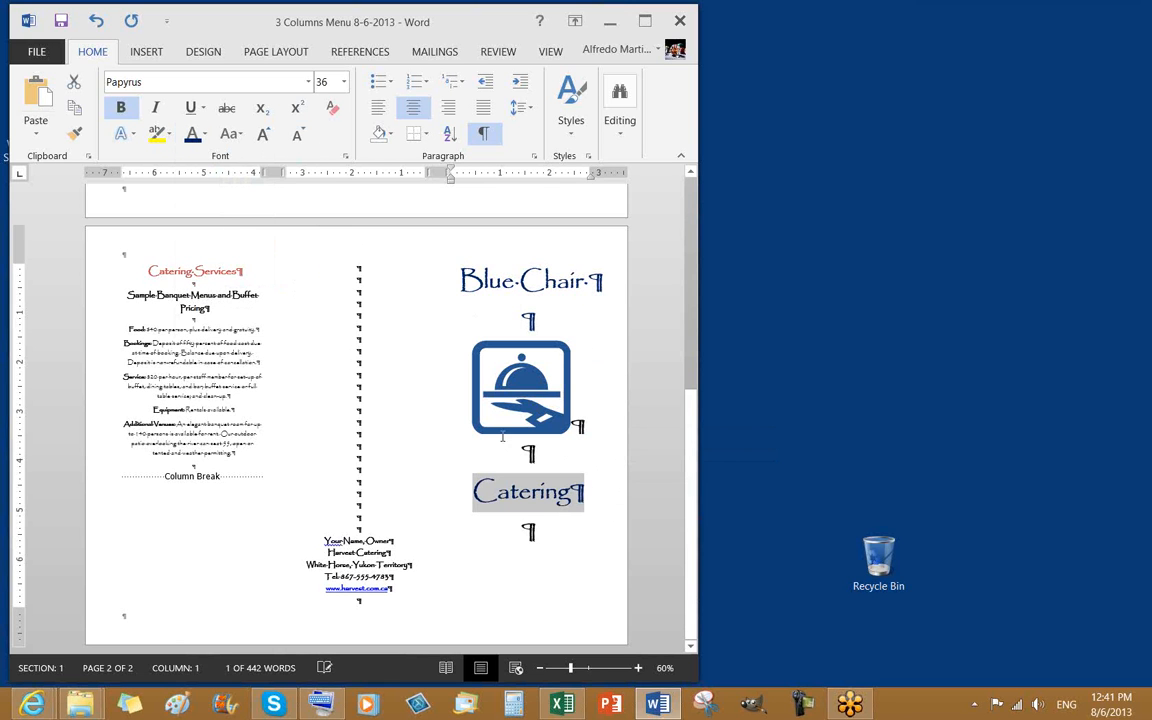
Step: Hide the formatting marks to check the layout of page two, and show them again
{"action": "left_click", "coordinate": [607, 400]}
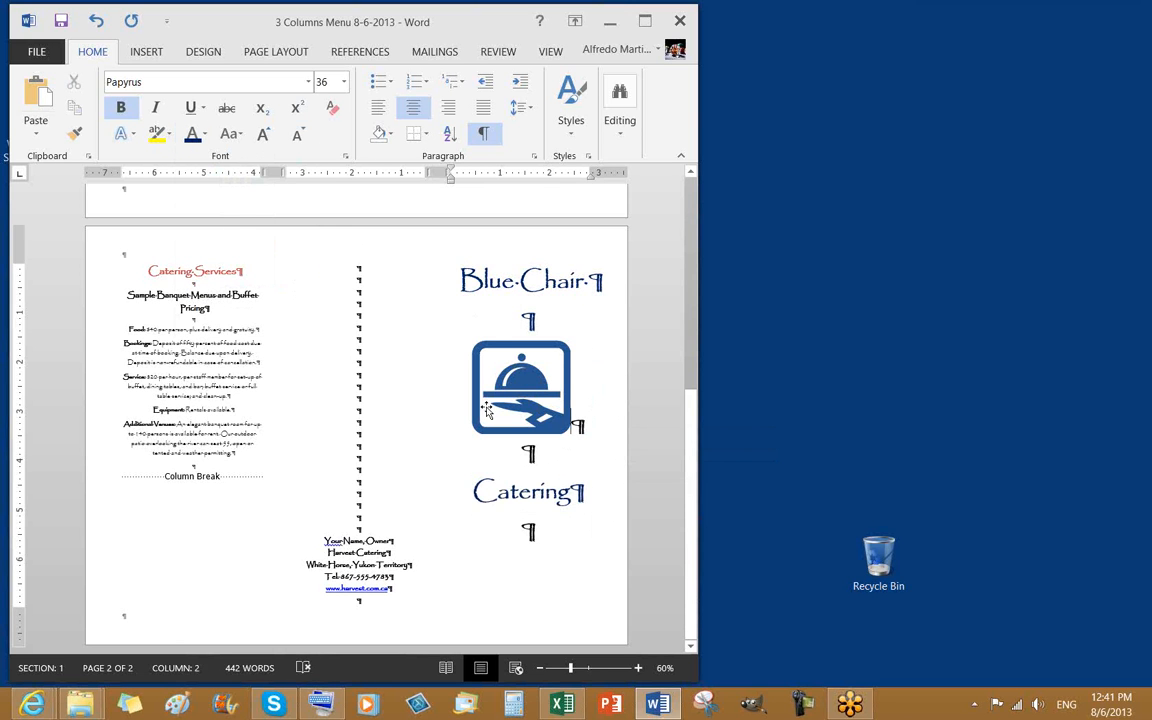
{"action": "left_click", "coordinate": [576, 527]}
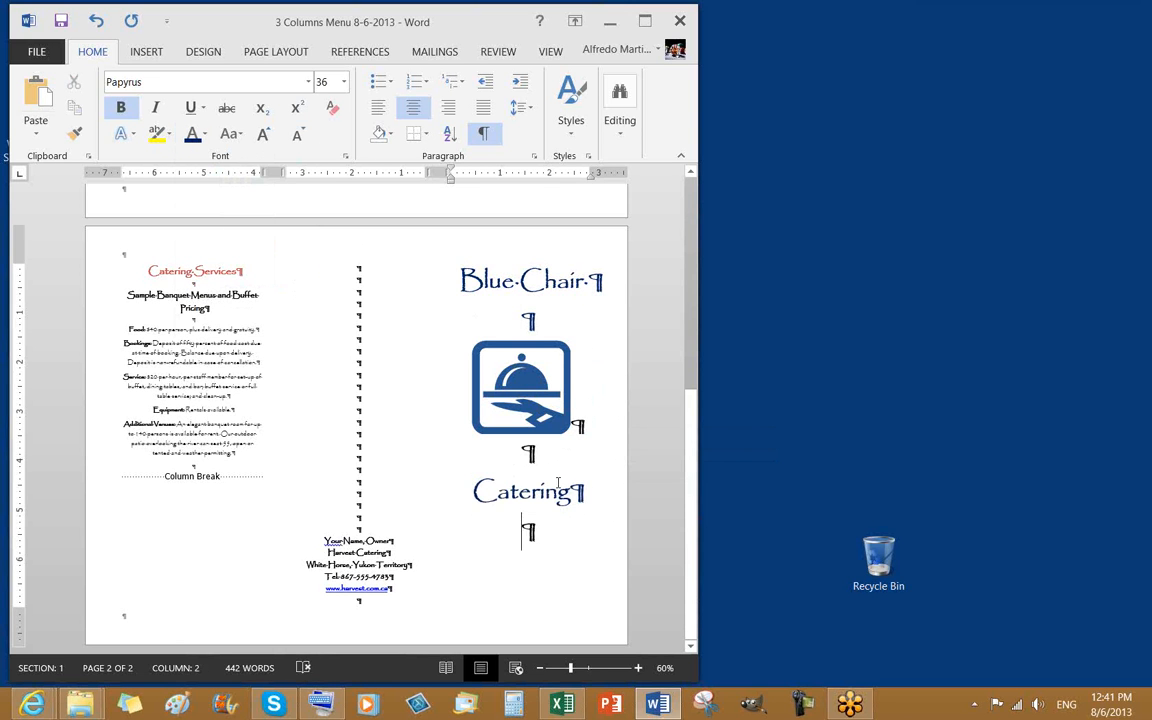
{"action": "left_click", "coordinate": [484, 136]}
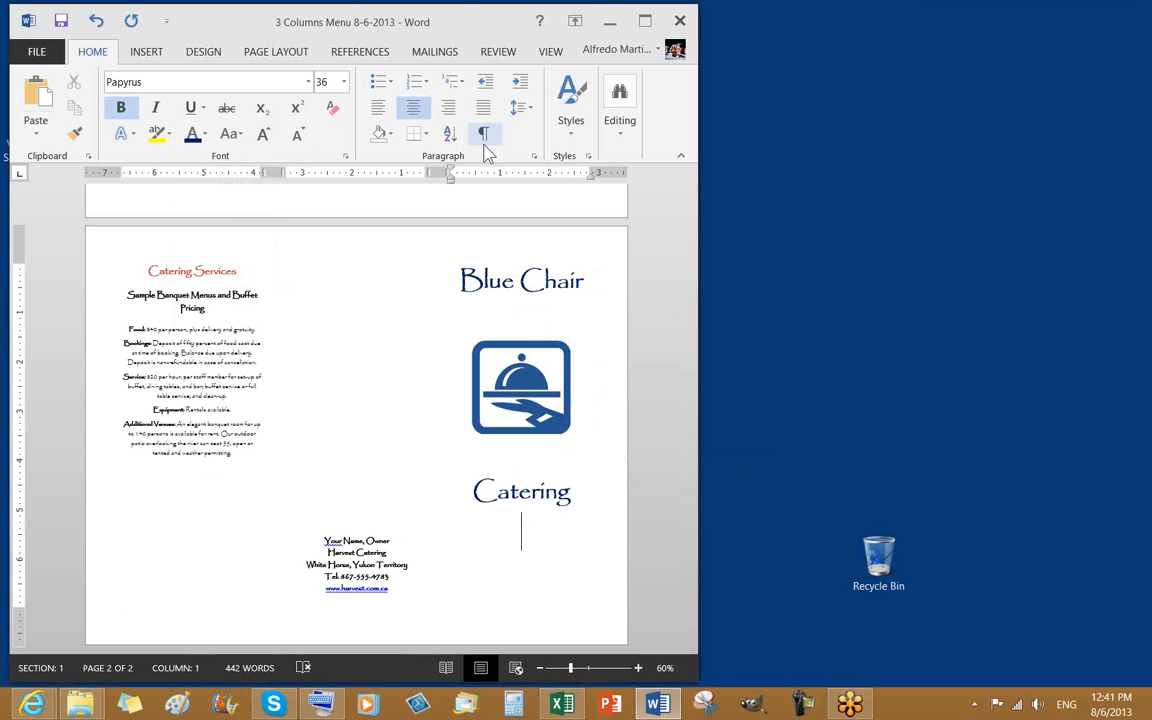
{"action": "left_click", "coordinate": [484, 134]}
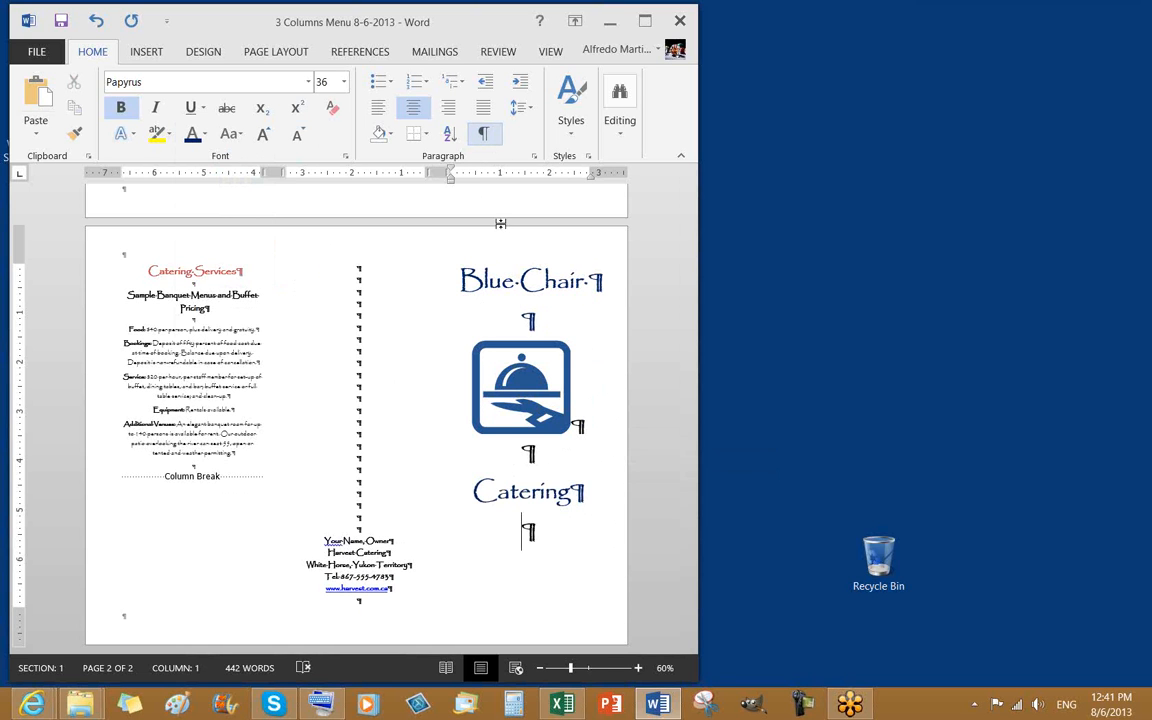
{"action": "left_click", "coordinate": [522, 379]}
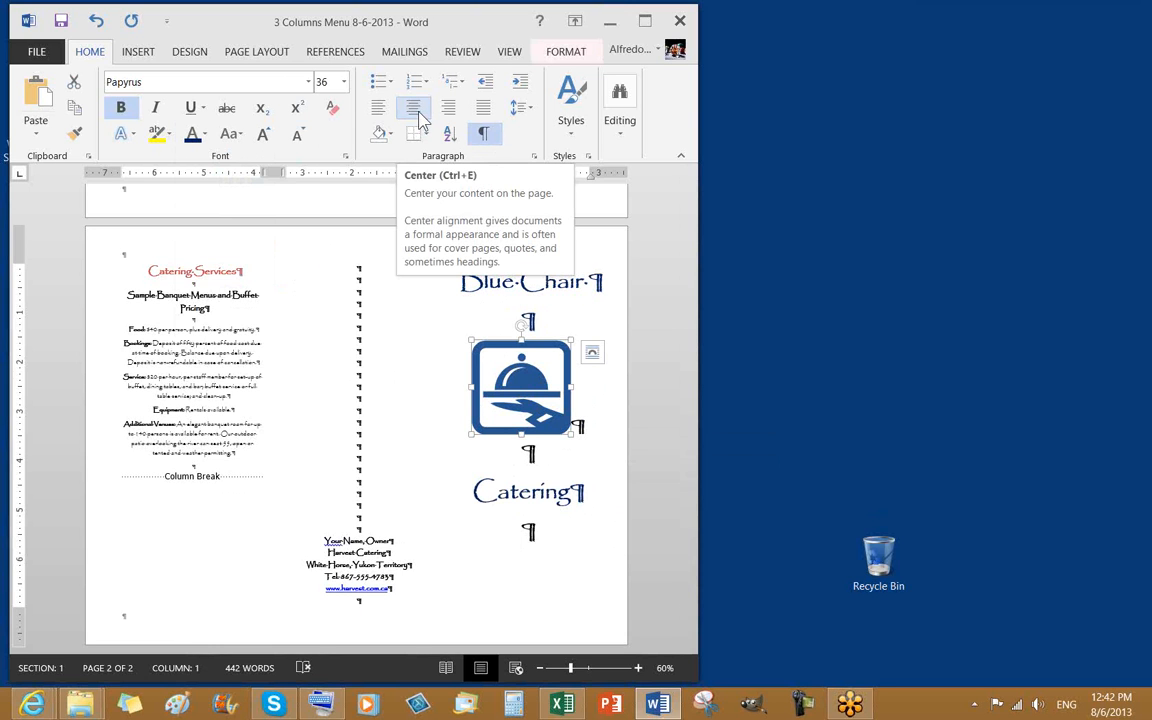
{"action": "left_click", "coordinate": [561, 530]}
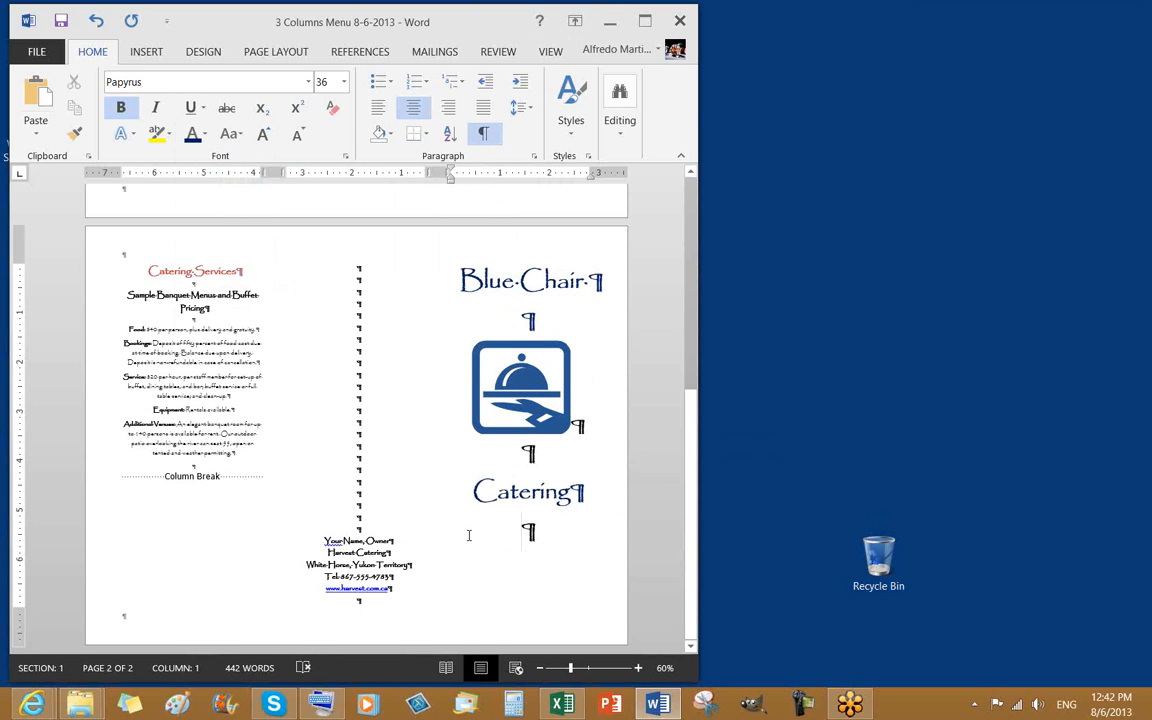
{"action": "left_click", "coordinate": [532, 530]}
{"action": "key", "text": "ctrl+Up"}
{"action": "key", "text": "ctrl+Up"}
{"action": "key", "text": "ctrl+Up"}
{"action": "key", "text": "ctrl+Up"}
{"action": "key", "text": "ctrl+Up"}
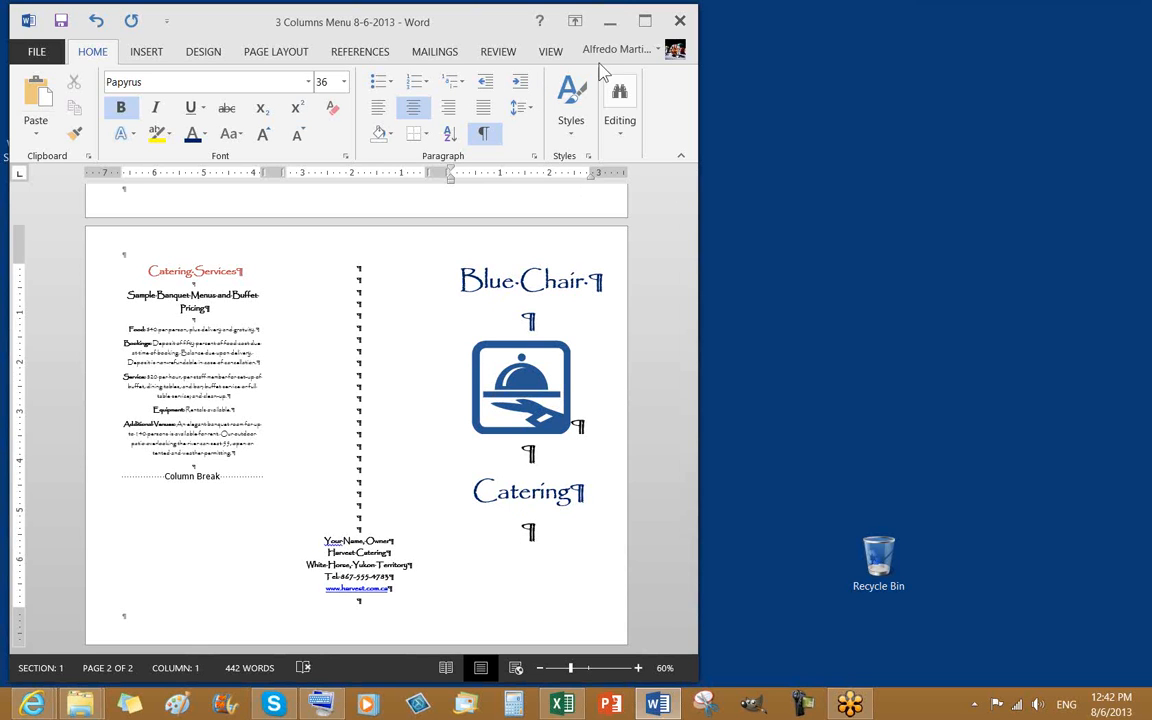
{"action": "left_click", "coordinate": [553, 58]}
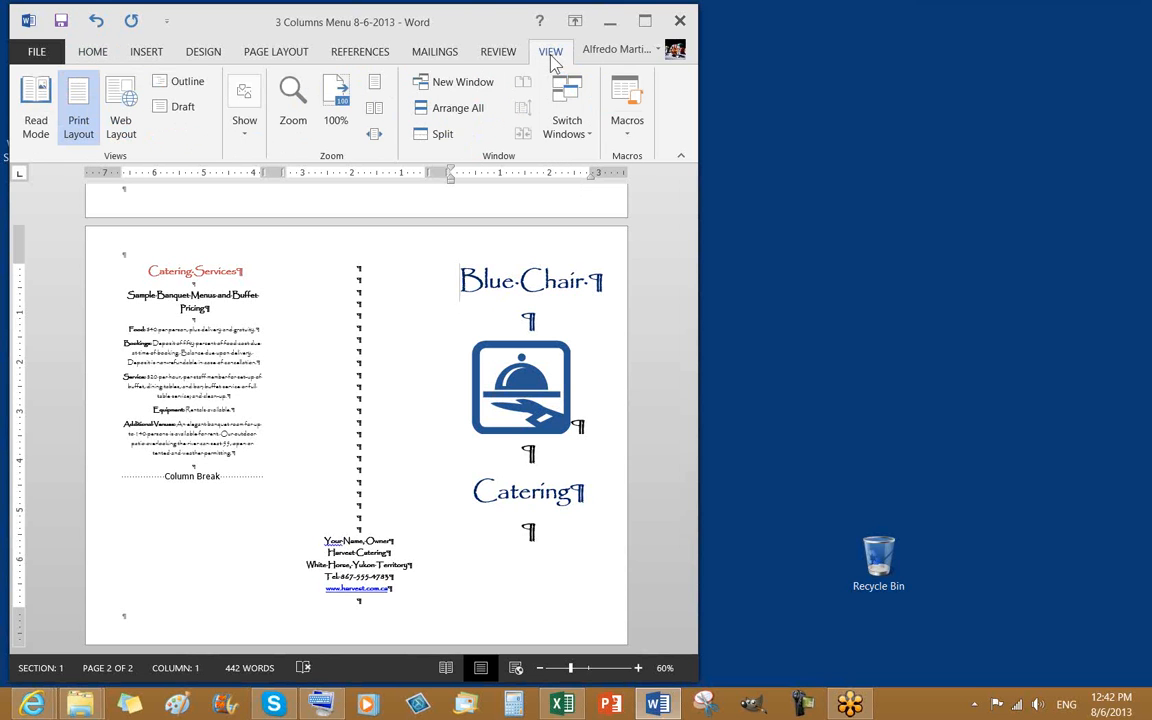
{"action": "left_click", "coordinate": [460, 110]}
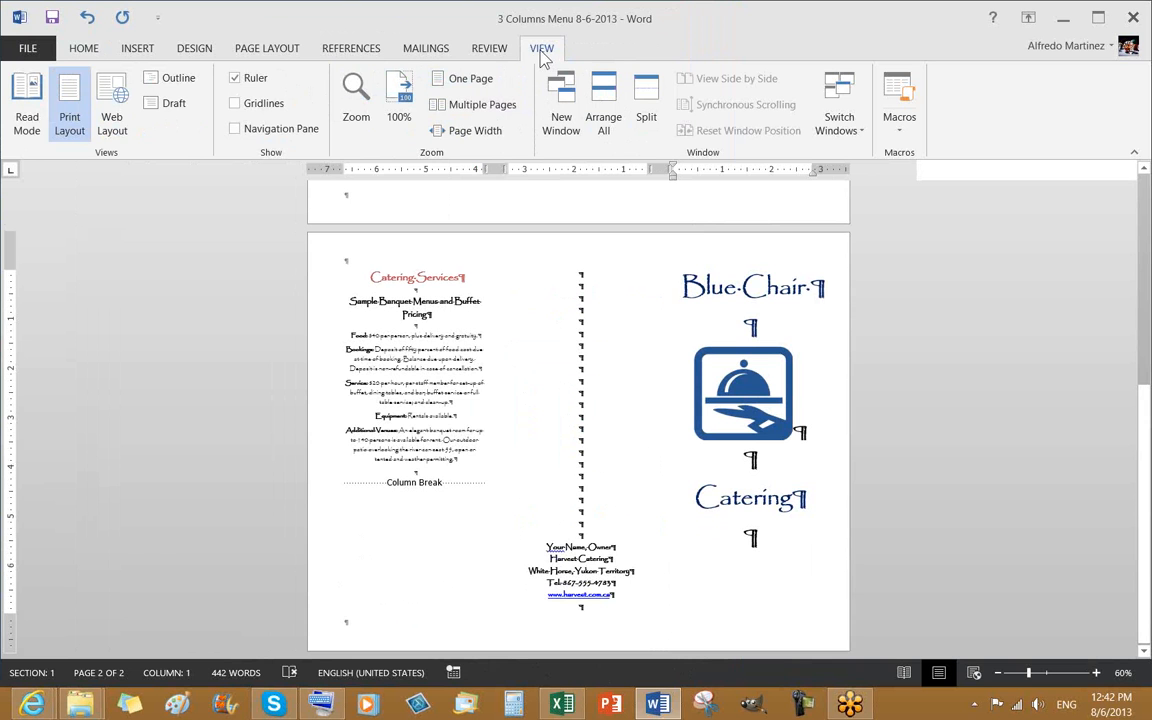
{"action": "left_click", "coordinate": [489, 48]}
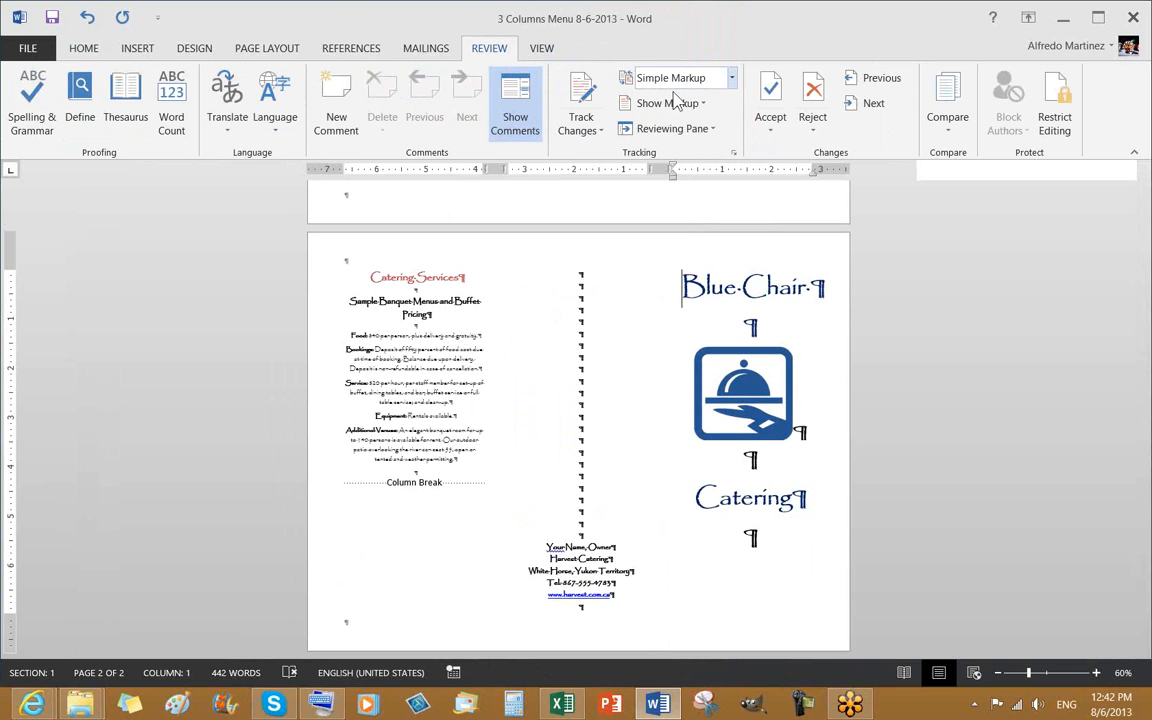
{"action": "left_click", "coordinate": [426, 48]}
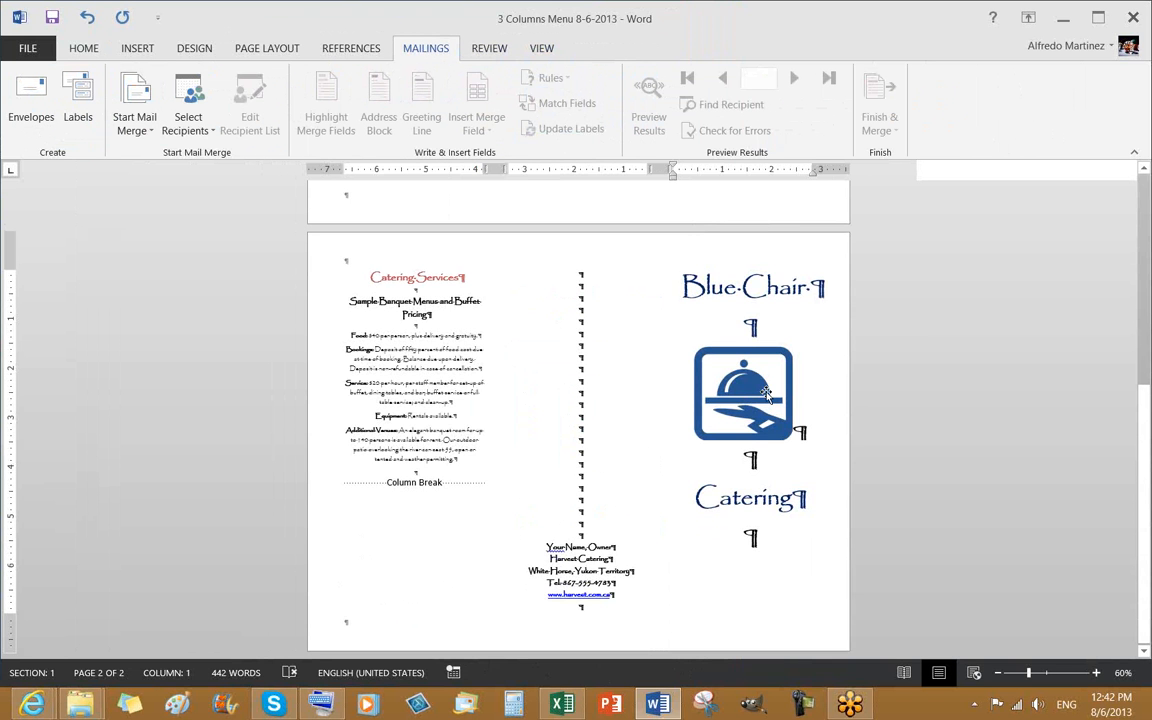
Step: Select everything from "Blue Chair" through "Catering" in the third column and review the available Align options
{"action": "left_click", "coordinate": [766, 393]}
{"action": "left_click", "coordinate": [686, 290]}
{"action": "left_click_drag", "start_coordinate": [796, 345], "coordinate": [817, 497]}
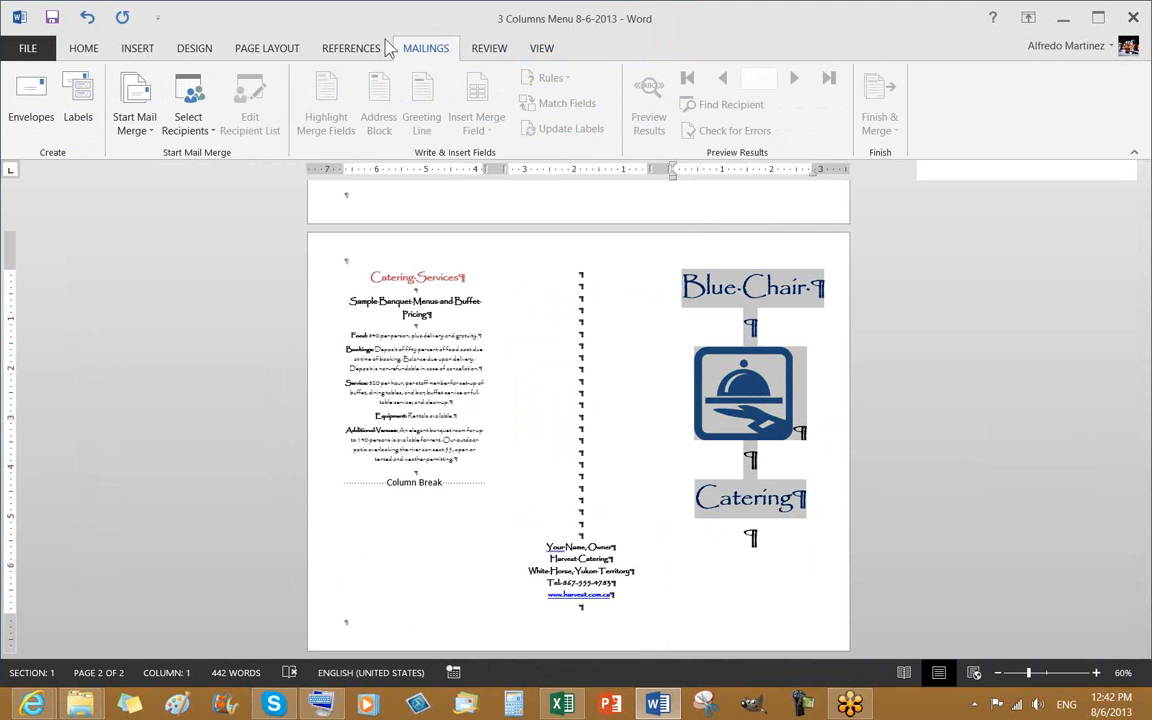
{"action": "left_click", "coordinate": [137, 48]}
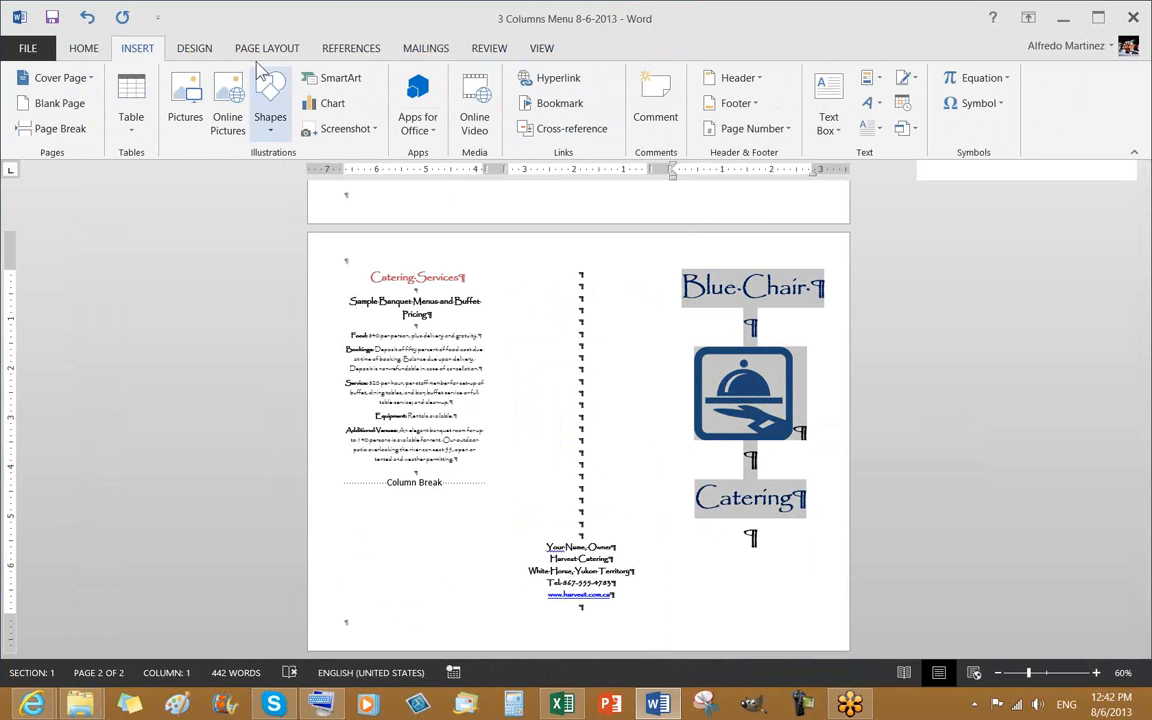
{"action": "left_click", "coordinate": [262, 48]}
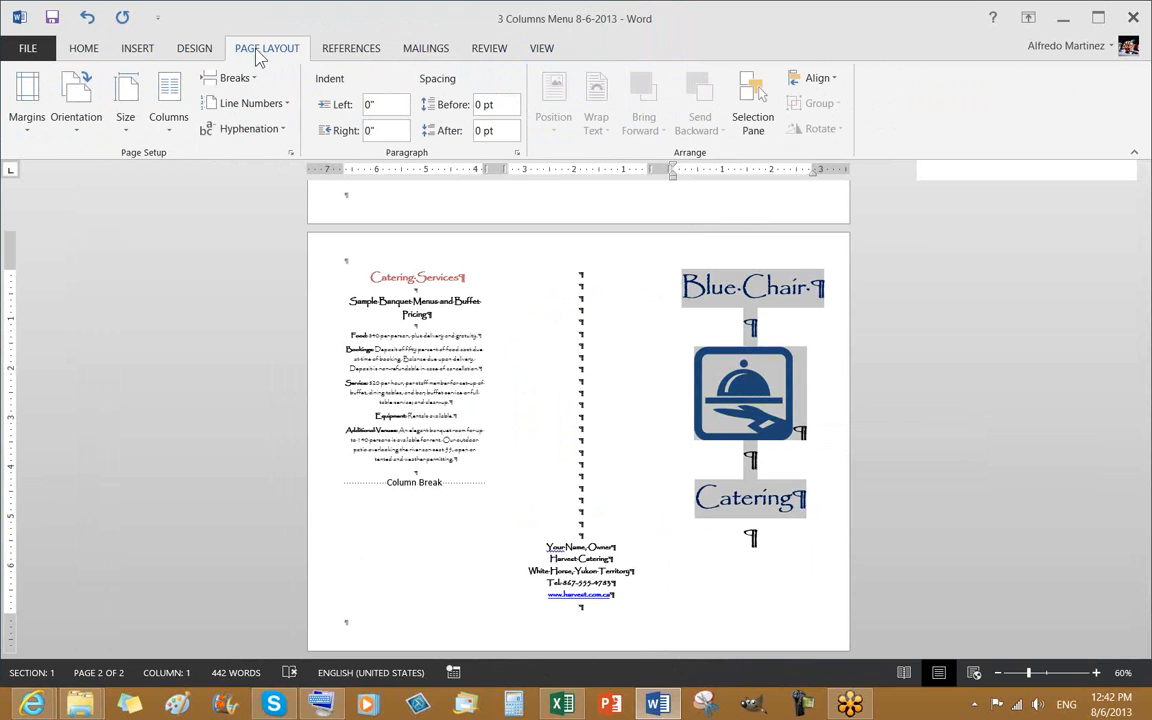
{"action": "left_click", "coordinate": [830, 86]}
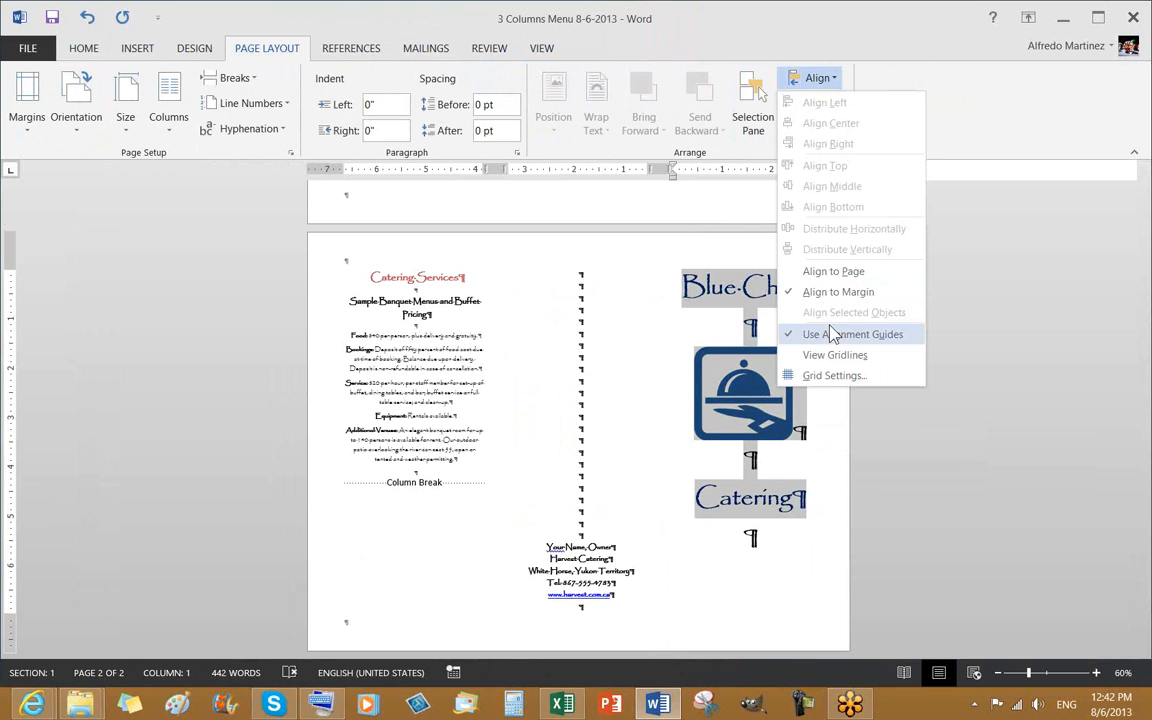
{"action": "left_click", "coordinate": [825, 487]}
{"action": "left_click", "coordinate": [820, 472]}
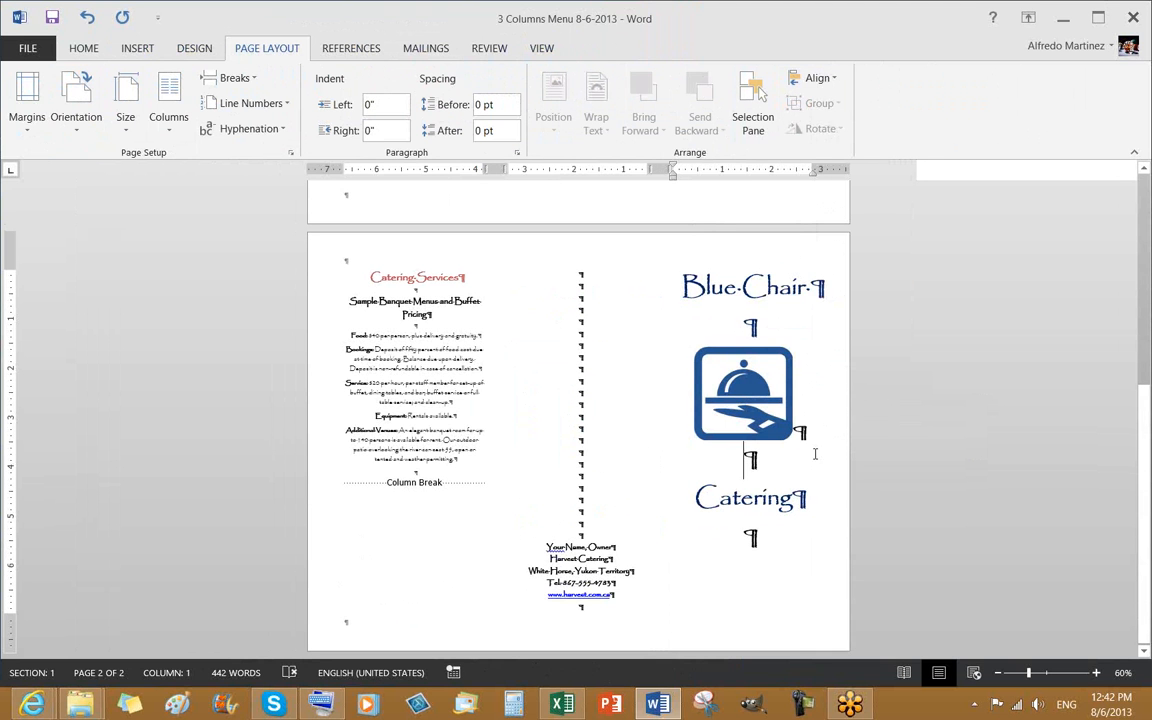
Step: Dock the document window to the left half of the screen
{"action": "left_click", "coordinate": [744, 538]}
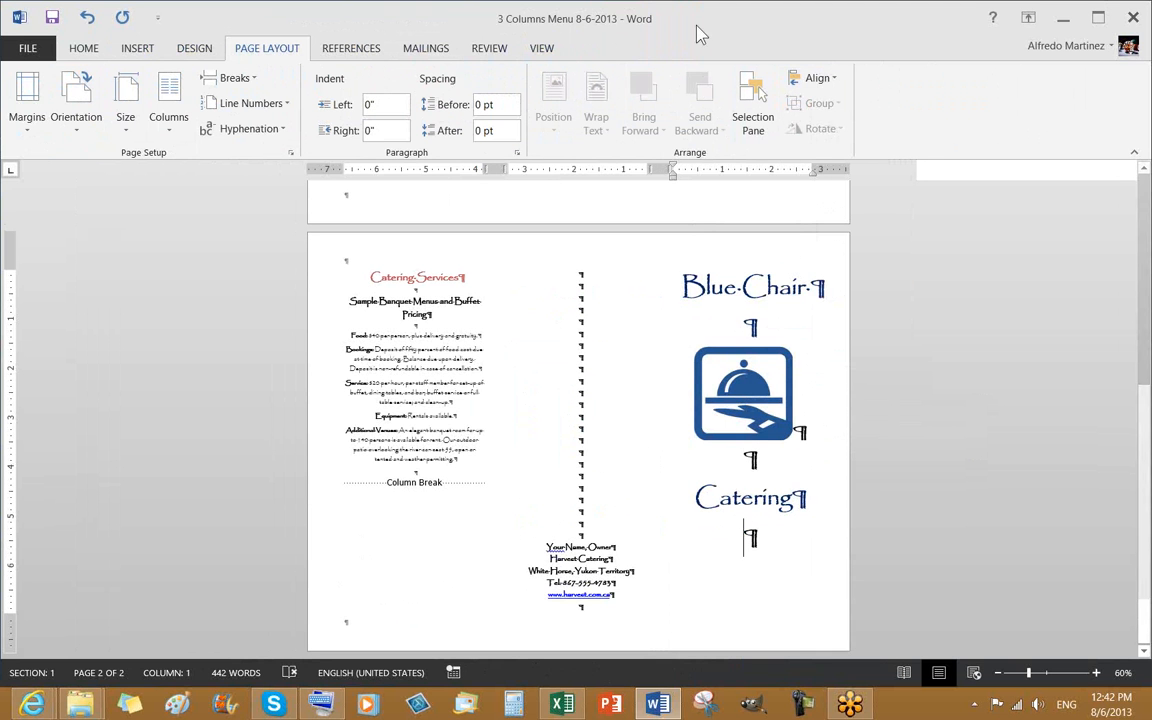
{"action": "double_click", "coordinate": [840, 36]}
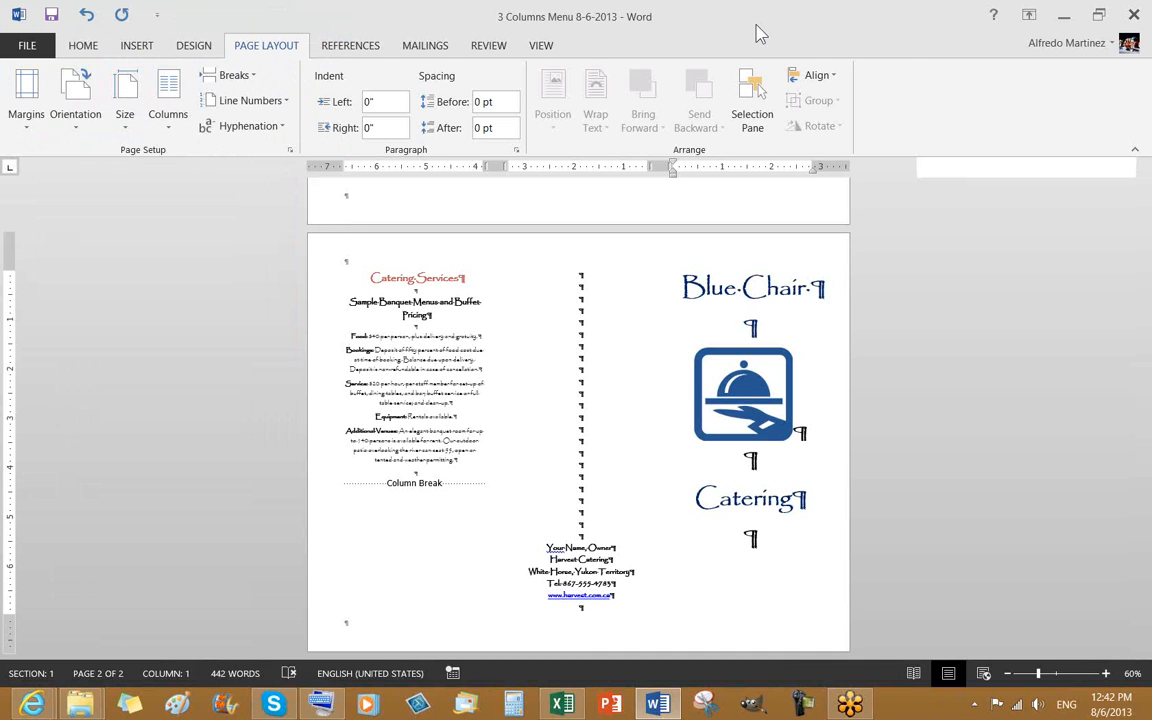
{"action": "key", "text": "super+Left"}
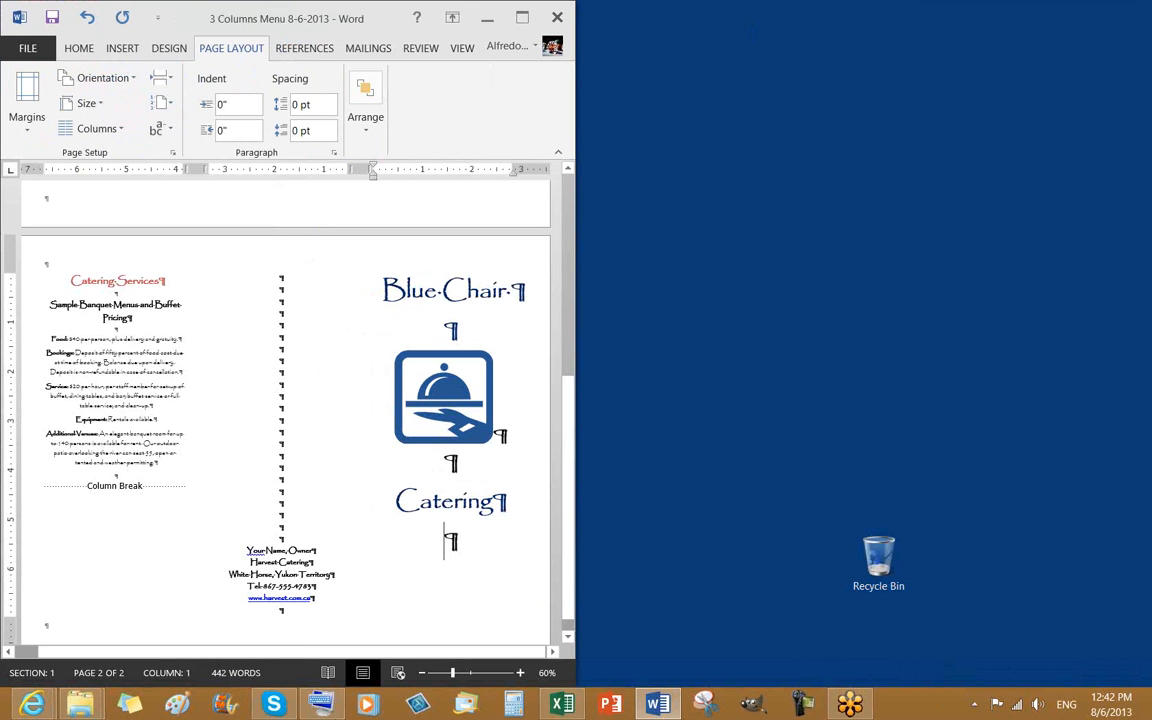
{"action": "left_click", "coordinate": [364, 132]}
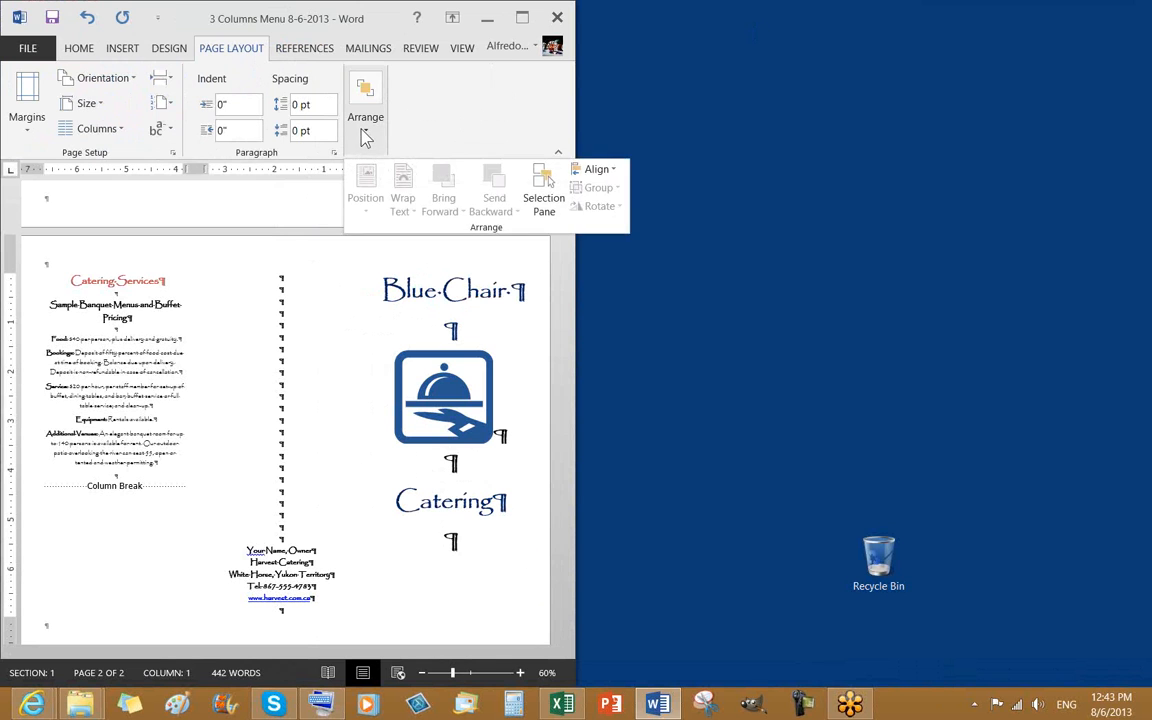
{"action": "left_click", "coordinate": [364, 135]}
{"action": "left_click", "coordinate": [450, 540]}
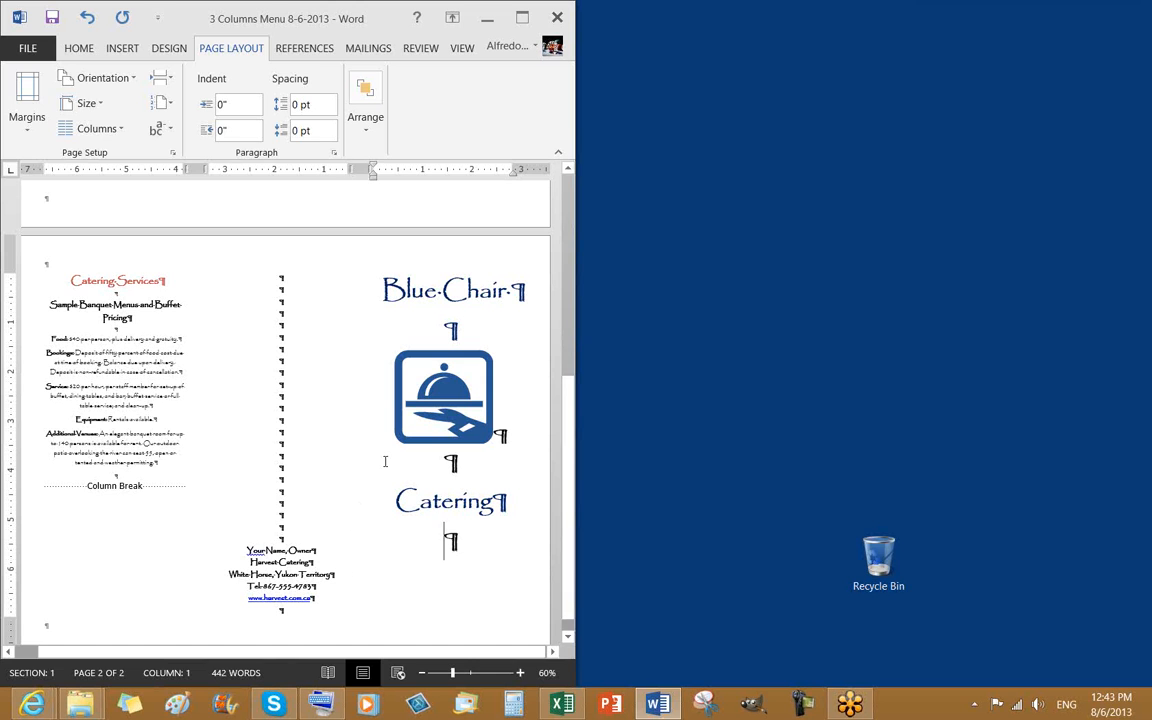
Step: Hide the formatting marks and widen the document window slightly so the full page width fits
{"action": "left_click", "coordinate": [70, 48]}
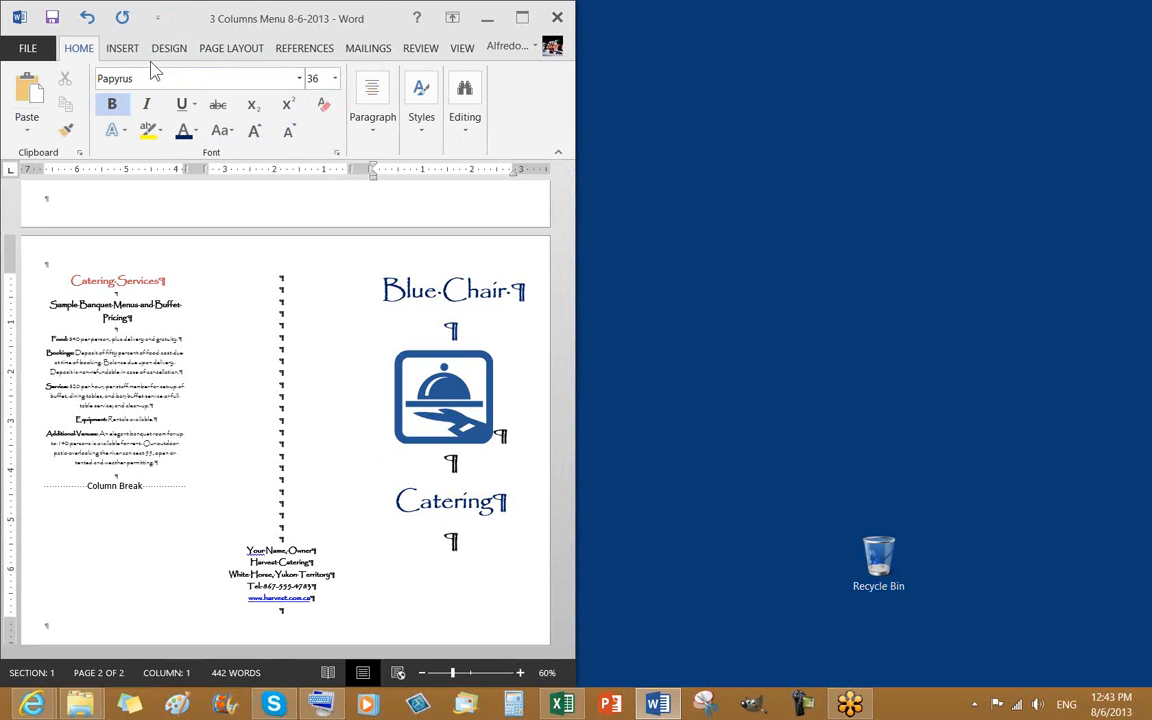
{"action": "left_click", "coordinate": [378, 138]}
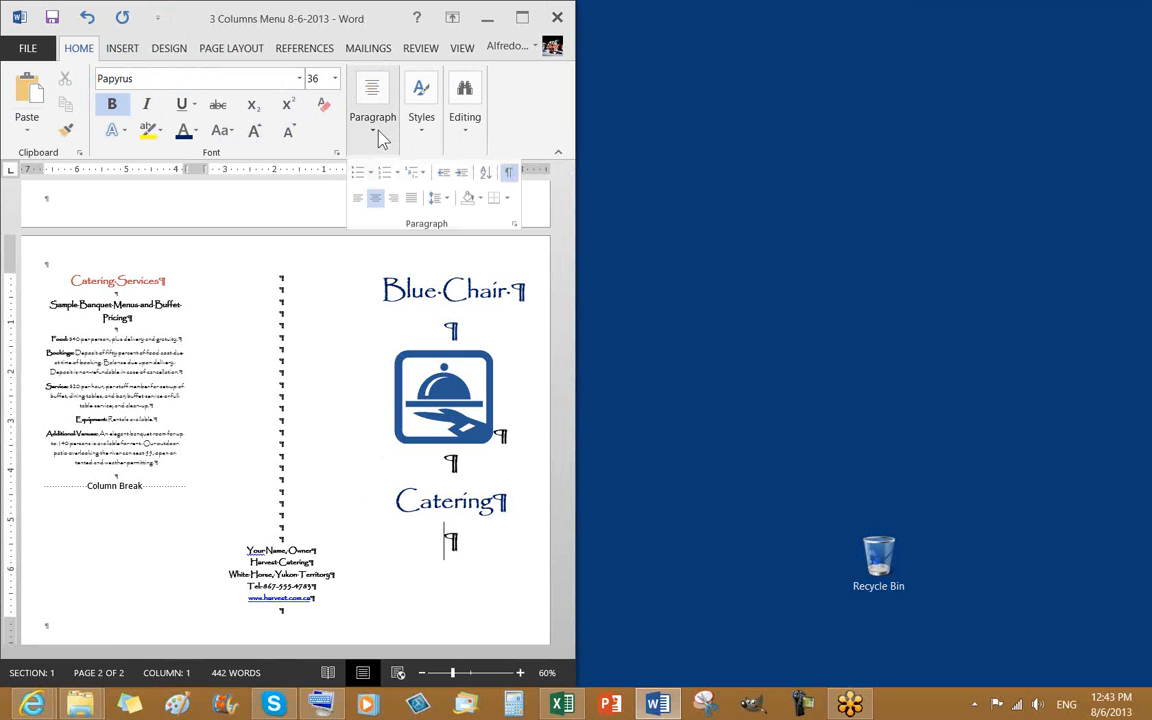
{"action": "left_click", "coordinate": [507, 174]}
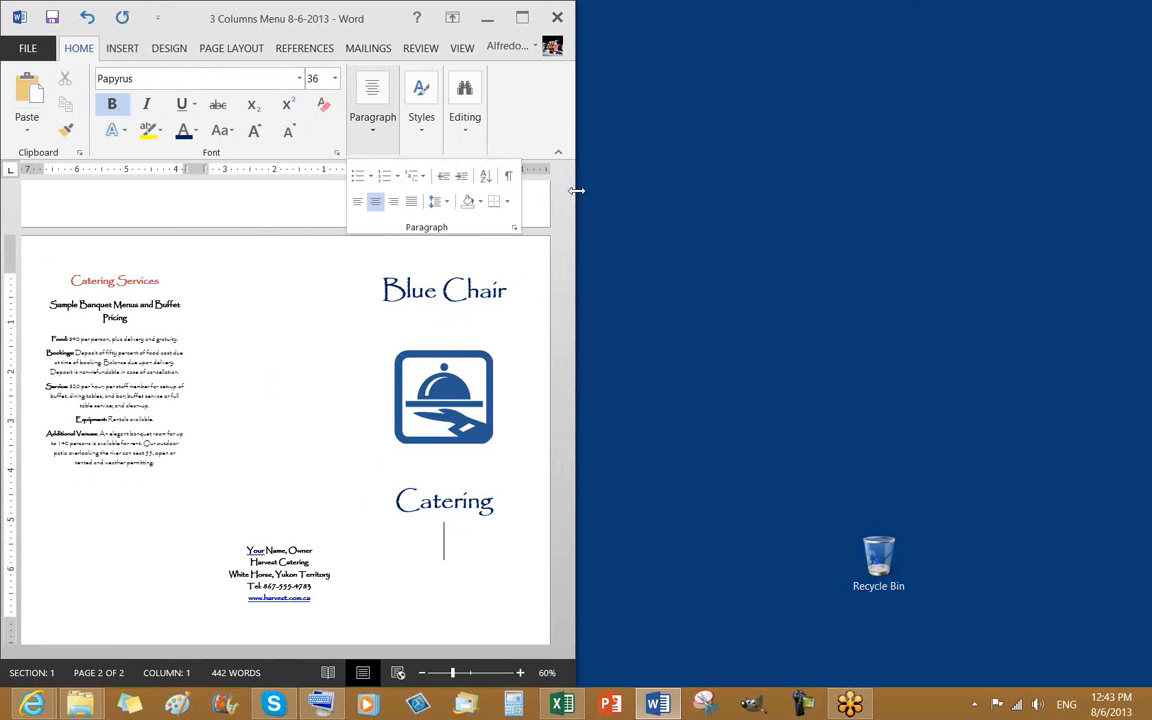
{"action": "left_click_drag", "start_coordinate": [575, 191], "coordinate": [620, 368]}
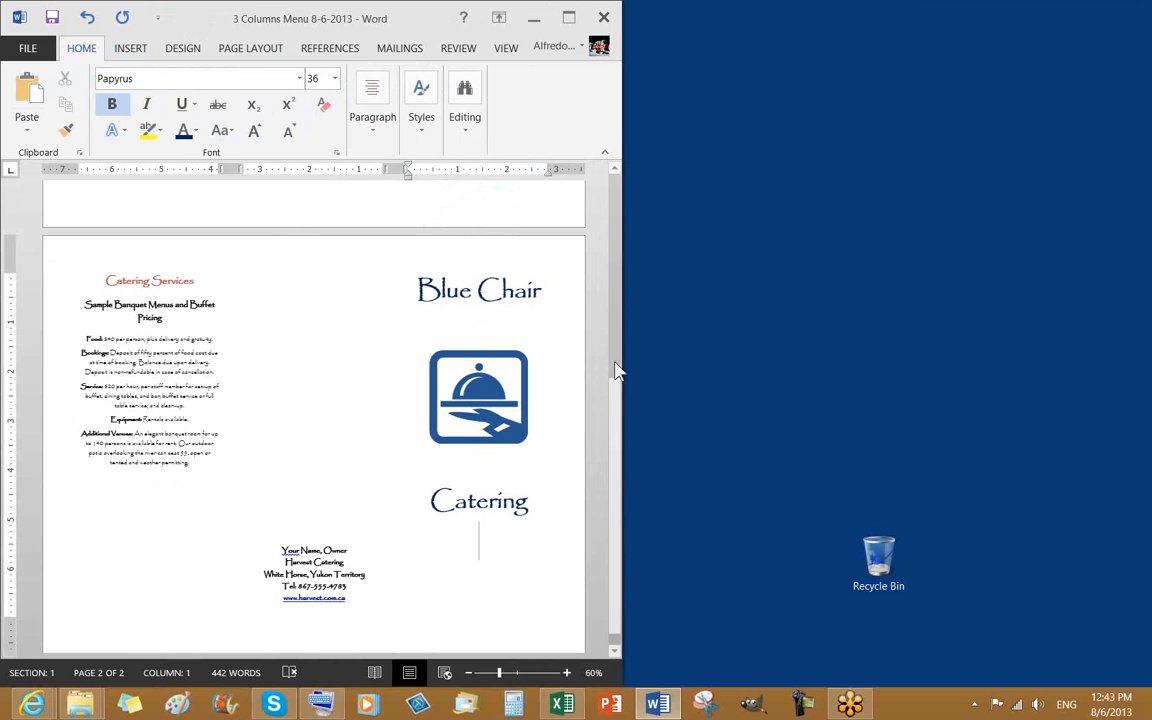
Step: Review the three banquet menus on page one against the Catering Services, contact details and title columns on page two
{"action": "scroll", "coordinate": [455, 505], "scroll_direction": "up", "scroll_amount": 5}
{"action": "scroll", "coordinate": [455, 510], "scroll_direction": "up", "scroll_amount": 3}
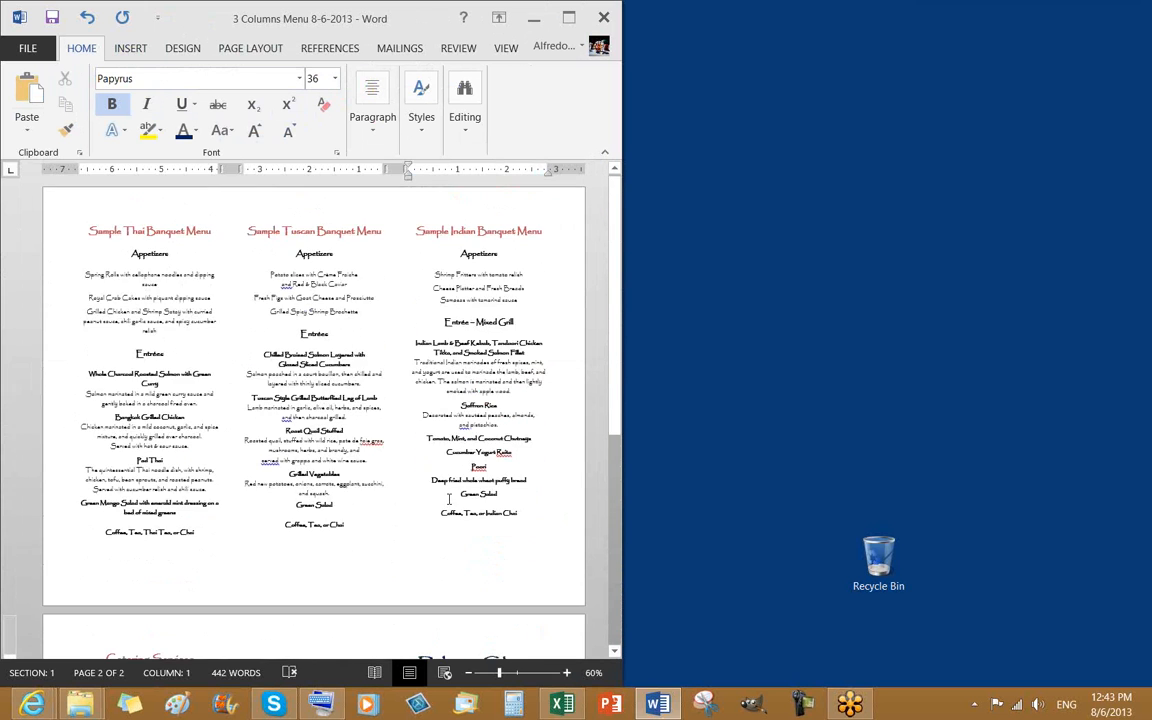
{"action": "scroll", "coordinate": [440, 502], "scroll_direction": "down", "scroll_amount": 7}
{"action": "scroll", "coordinate": [440, 502], "scroll_direction": "down", "scroll_amount": 2}
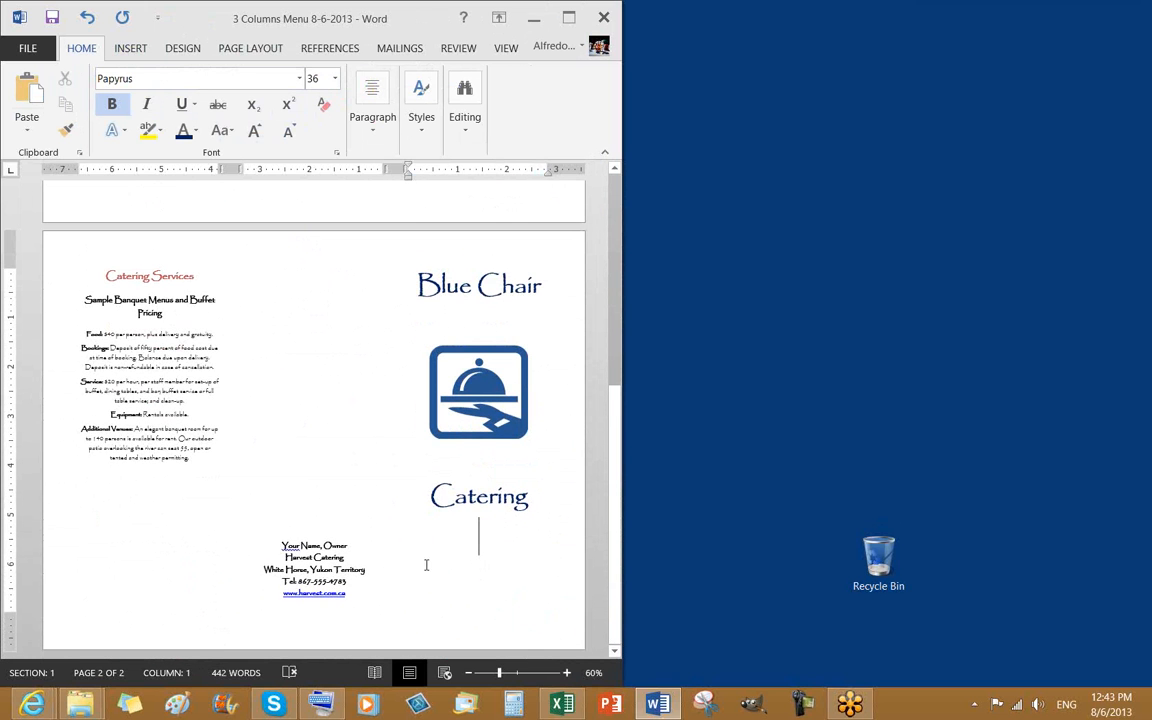
{"action": "scroll", "coordinate": [428, 560], "scroll_direction": "up", "scroll_amount": 5}
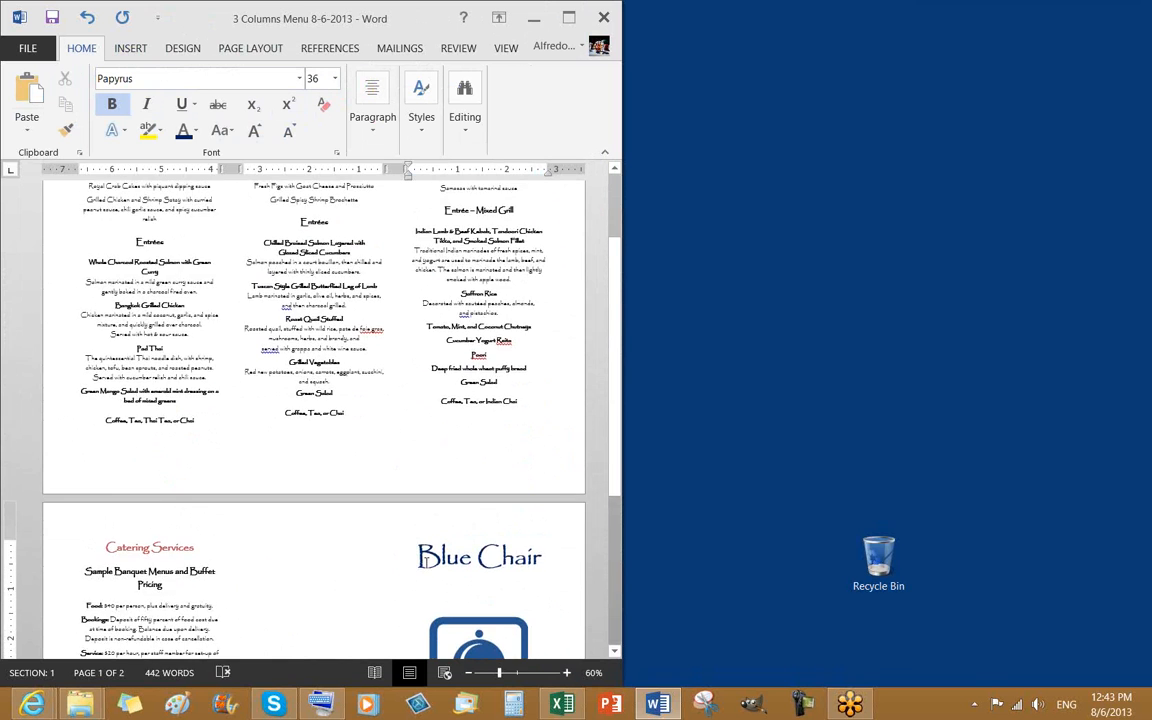
{"action": "scroll", "coordinate": [427, 563], "scroll_direction": "down", "scroll_amount": 5}
{"action": "left_click", "coordinate": [461, 600]}
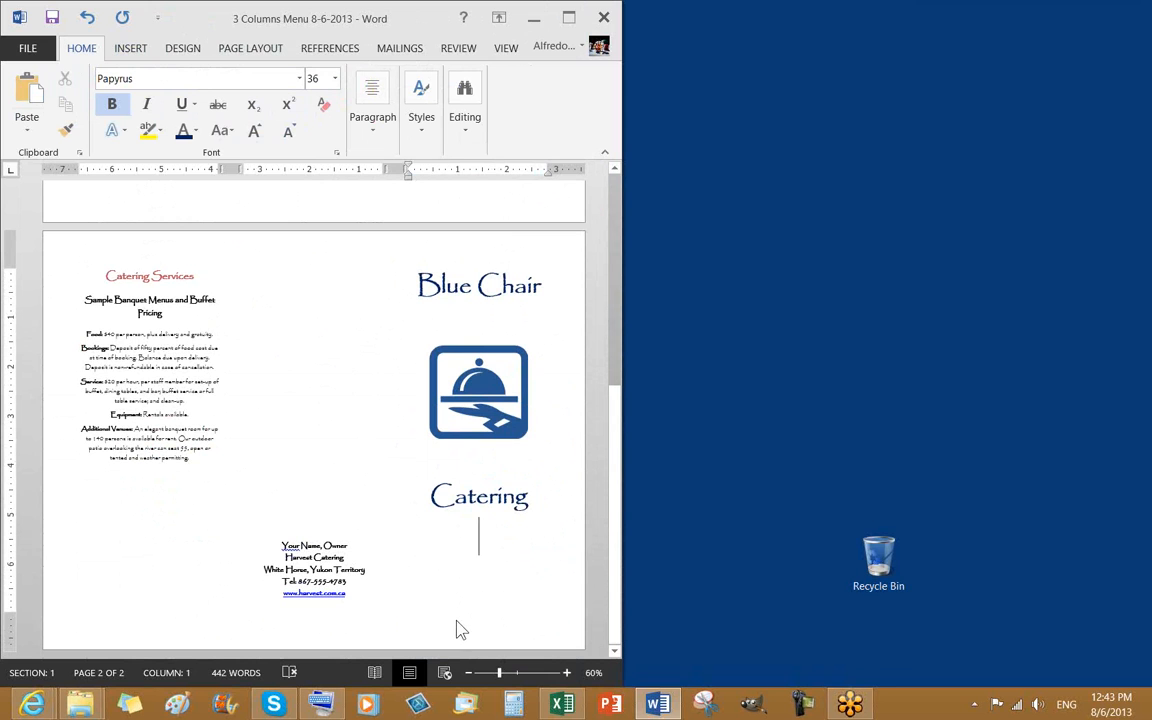
Step: Set the font size to 11 on the last empty line below the "Catering" title in the third column
{"action": "left_click", "coordinate": [145, 82]}
{"action": "left_click", "coordinate": [150, 77]}
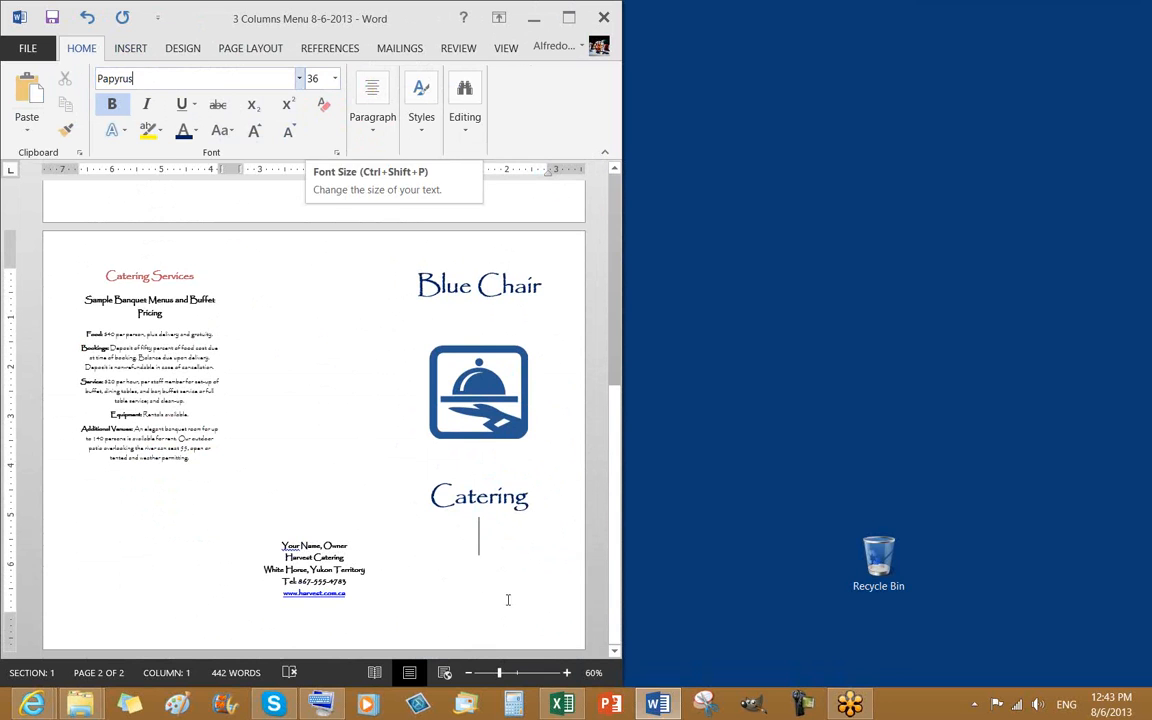
{"action": "left_click", "coordinate": [484, 540]}
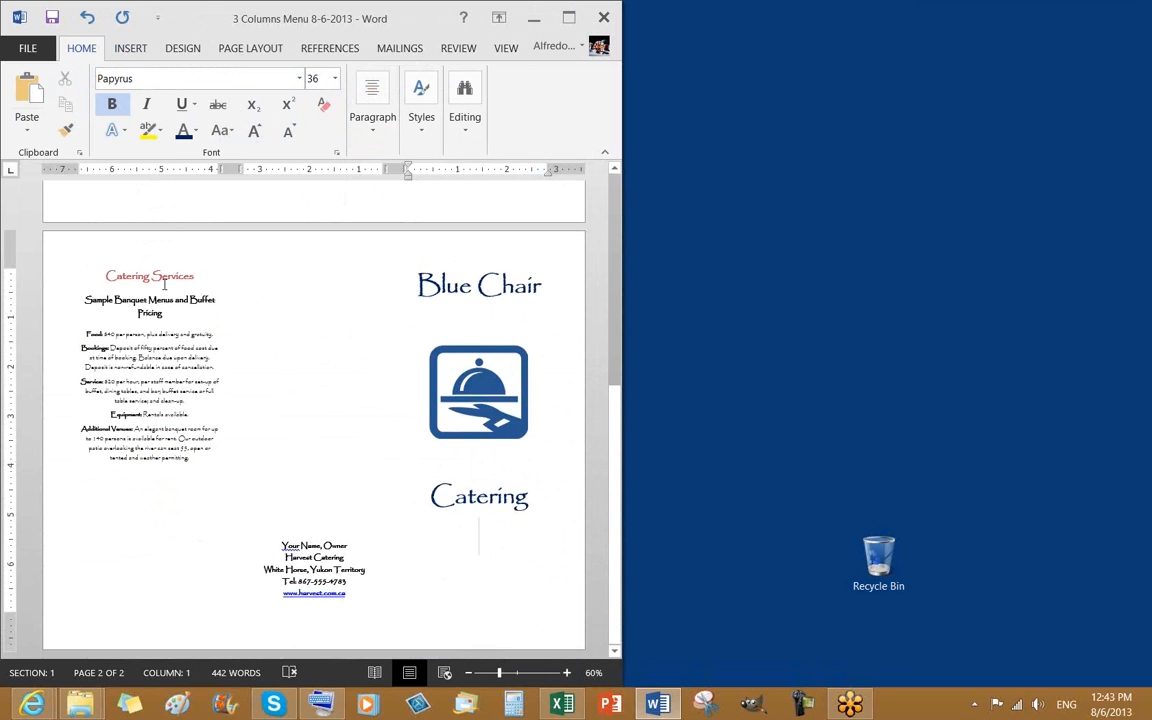
{"action": "left_click", "coordinate": [335, 78]}
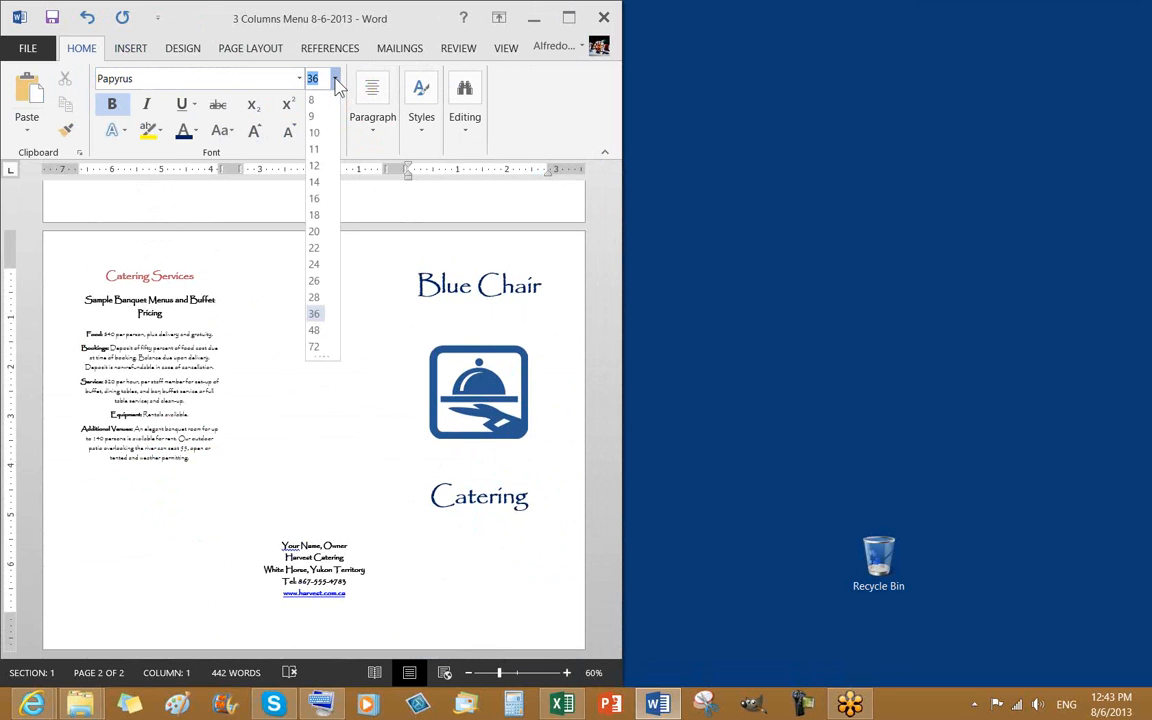
{"action": "left_click", "coordinate": [314, 150]}
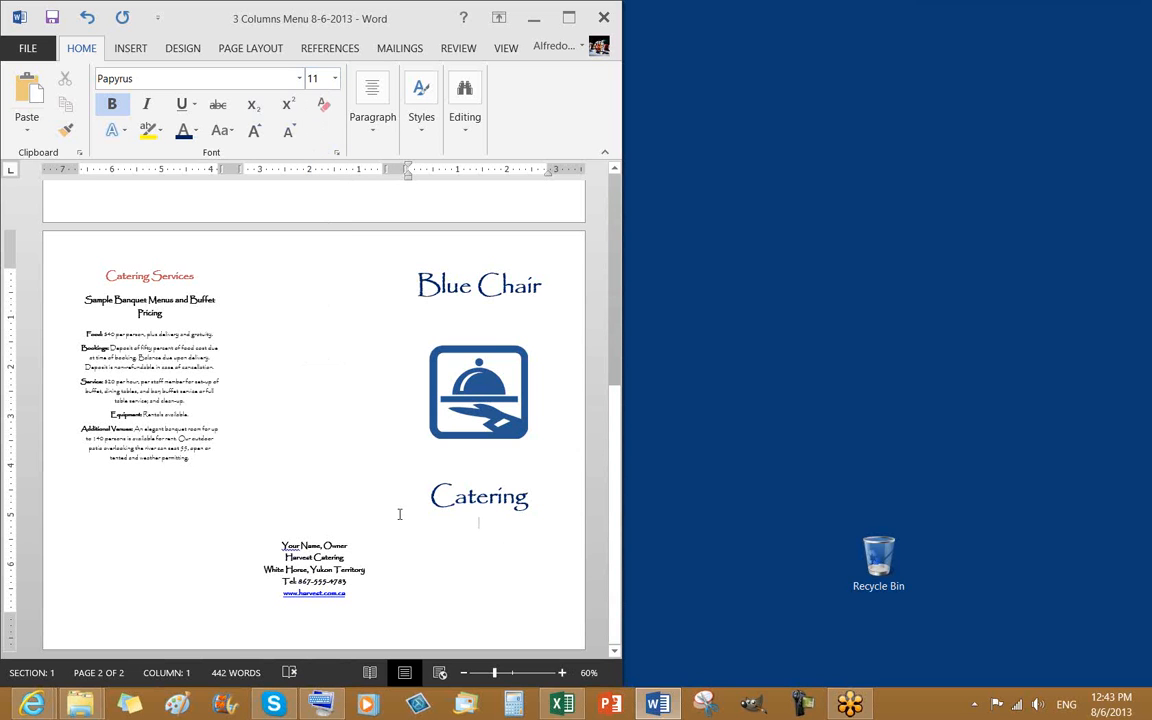
Step: Check the font sizes of the "Food" paragraph and the contact details, and return to the empty line below "Catering"
{"action": "left_click", "coordinate": [115, 336]}
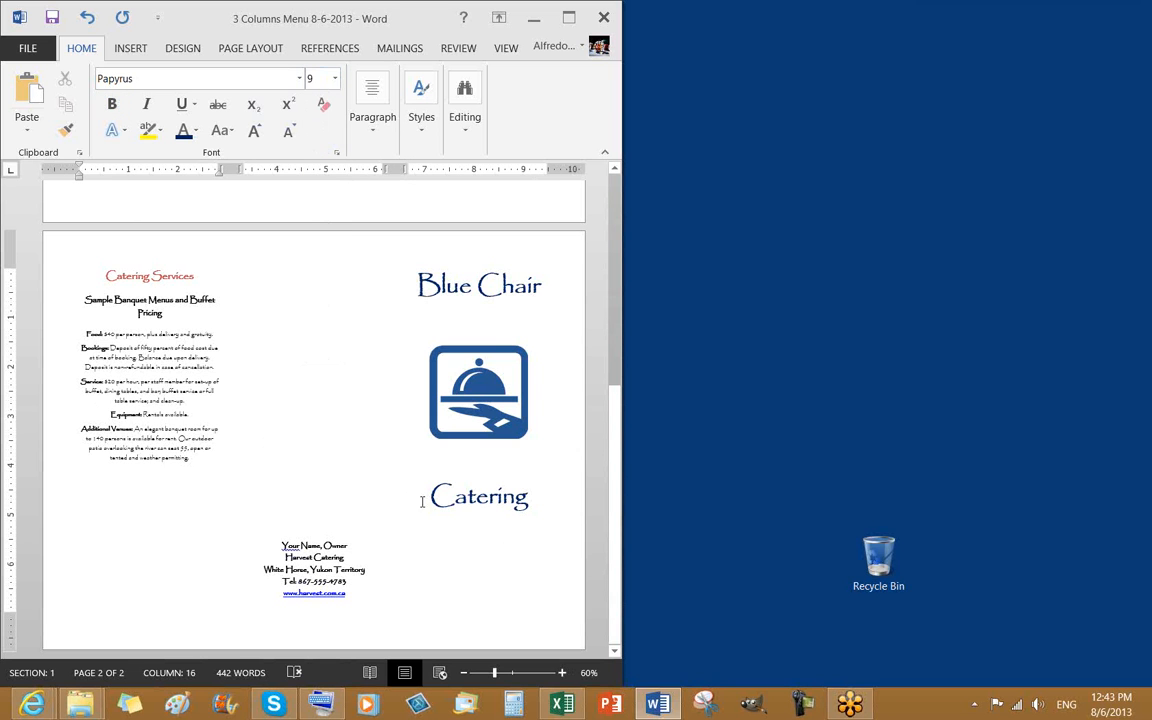
{"action": "left_click", "coordinate": [314, 549]}
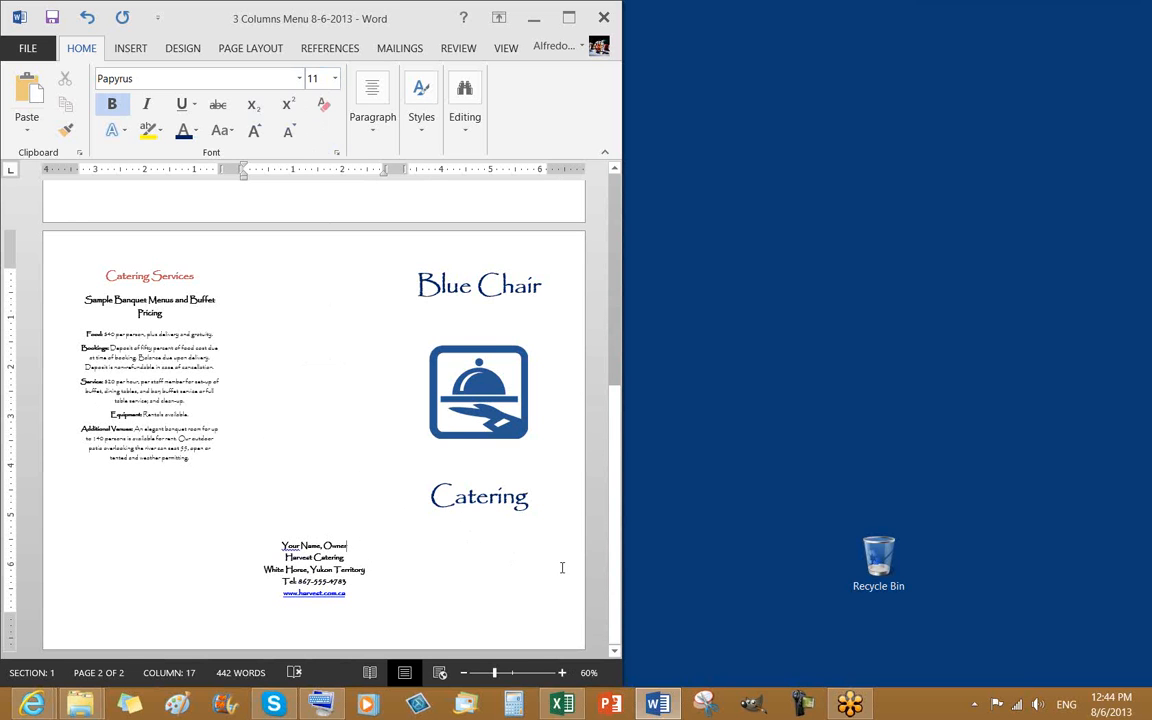
{"action": "left_click", "coordinate": [486, 527]}
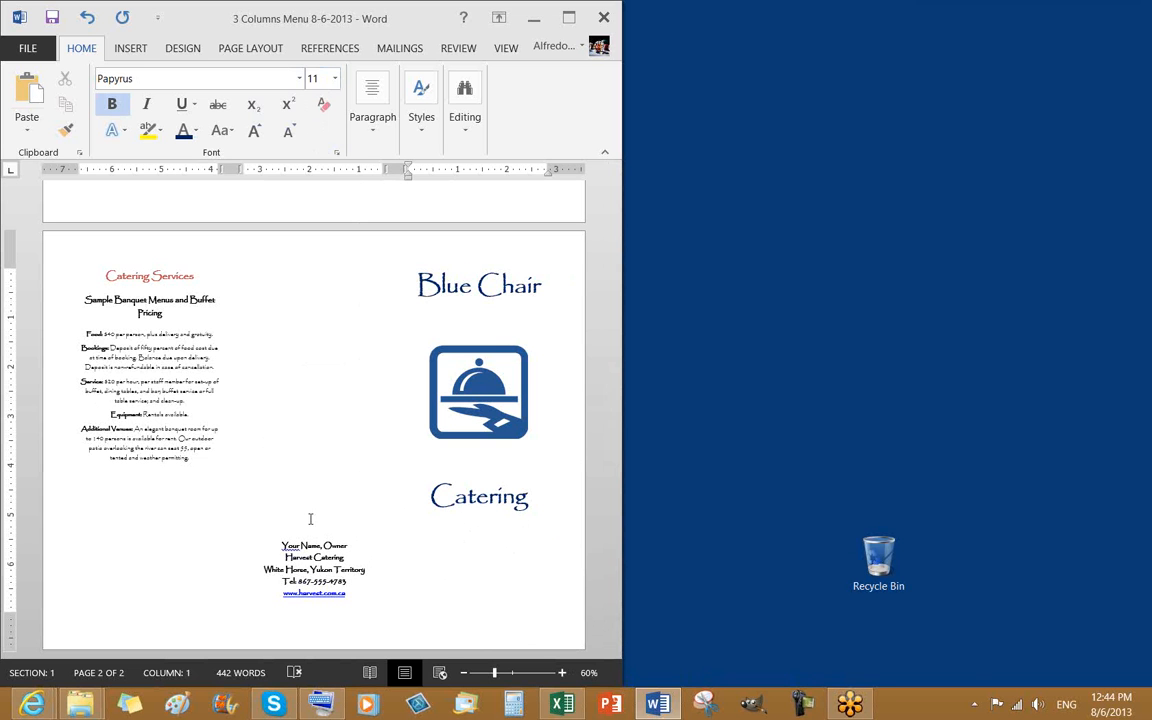
Step: Show the formatting marks to reveal the blank paragraphs below the "Catering" title
{"action": "left_click", "coordinate": [563, 674]}
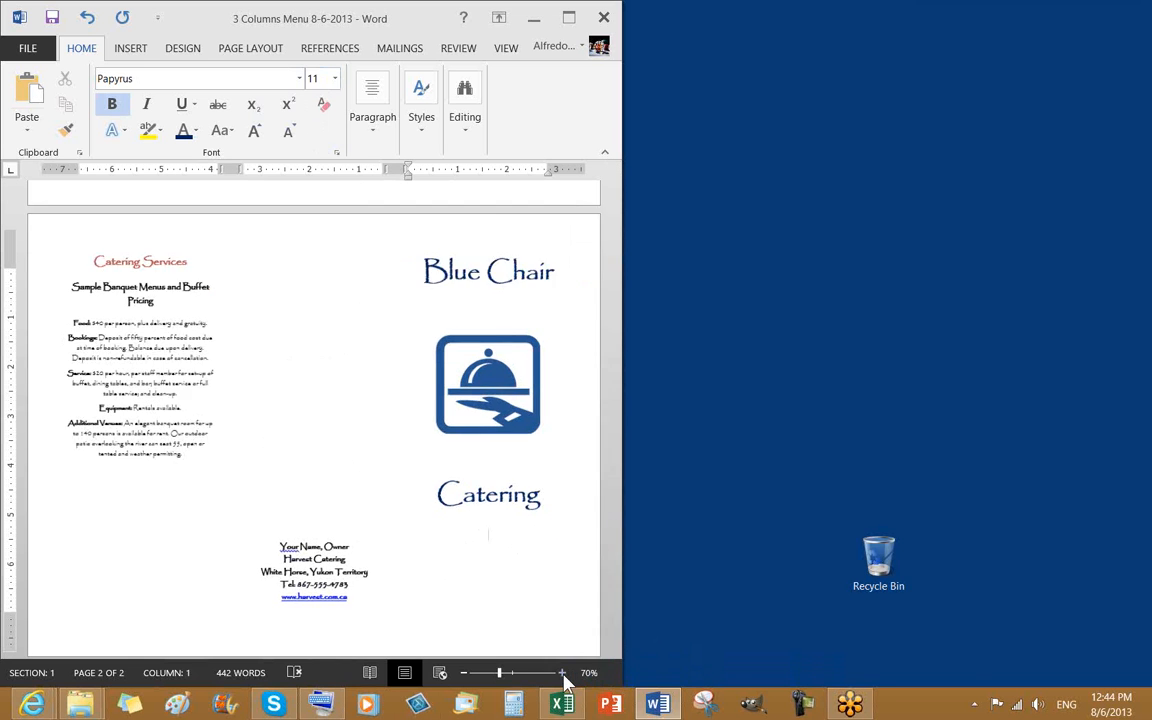
{"action": "left_click", "coordinate": [563, 674]}
{"action": "left_click", "coordinate": [563, 674]}
{"action": "left_click", "coordinate": [563, 674]}
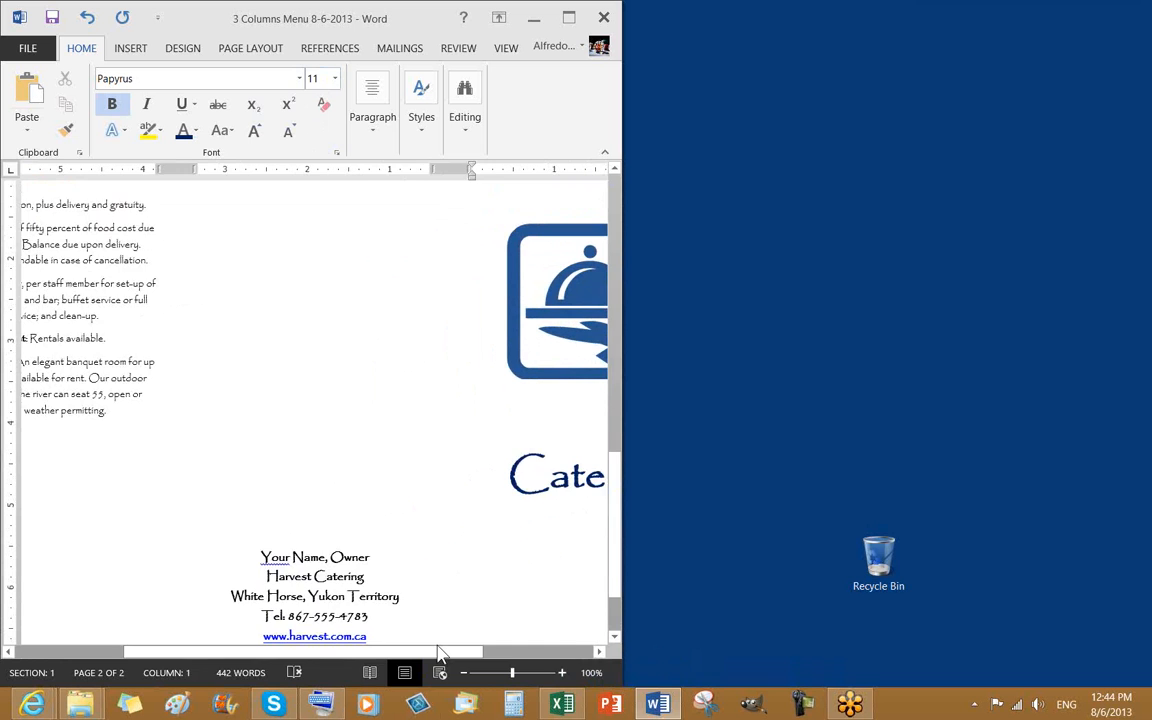
{"action": "left_click_drag", "start_coordinate": [437, 652], "coordinate": [590, 668]}
{"action": "left_click", "coordinate": [415, 540]}
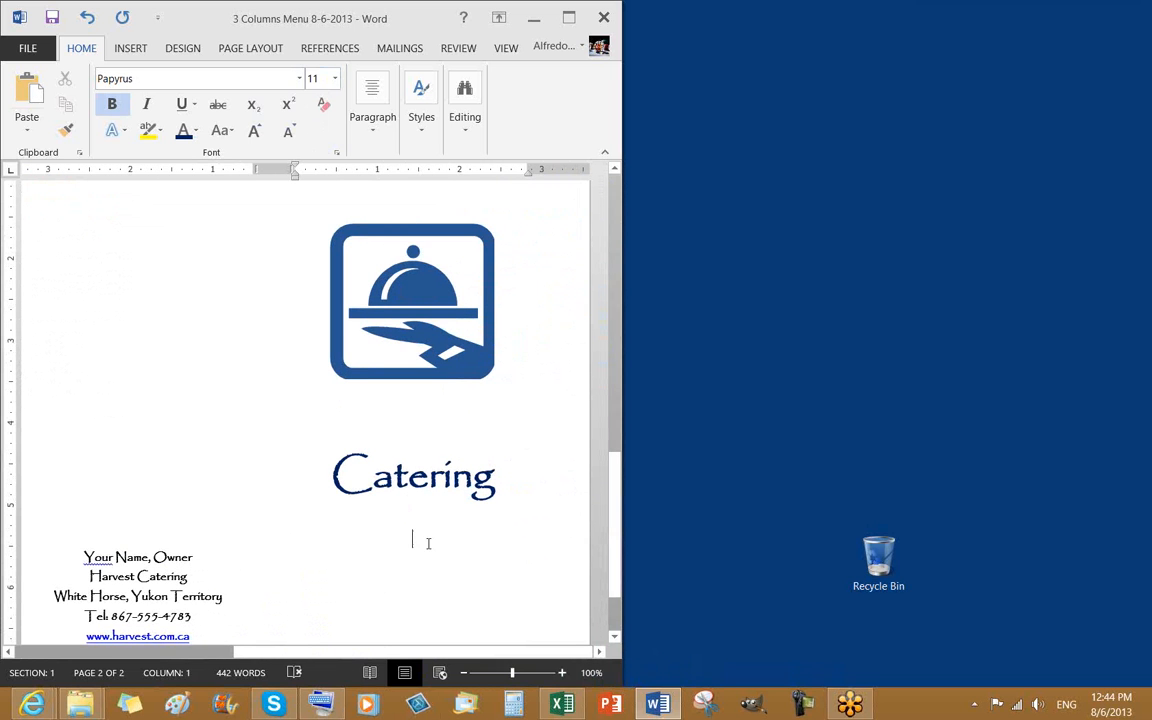
{"action": "left_click", "coordinate": [375, 124]}
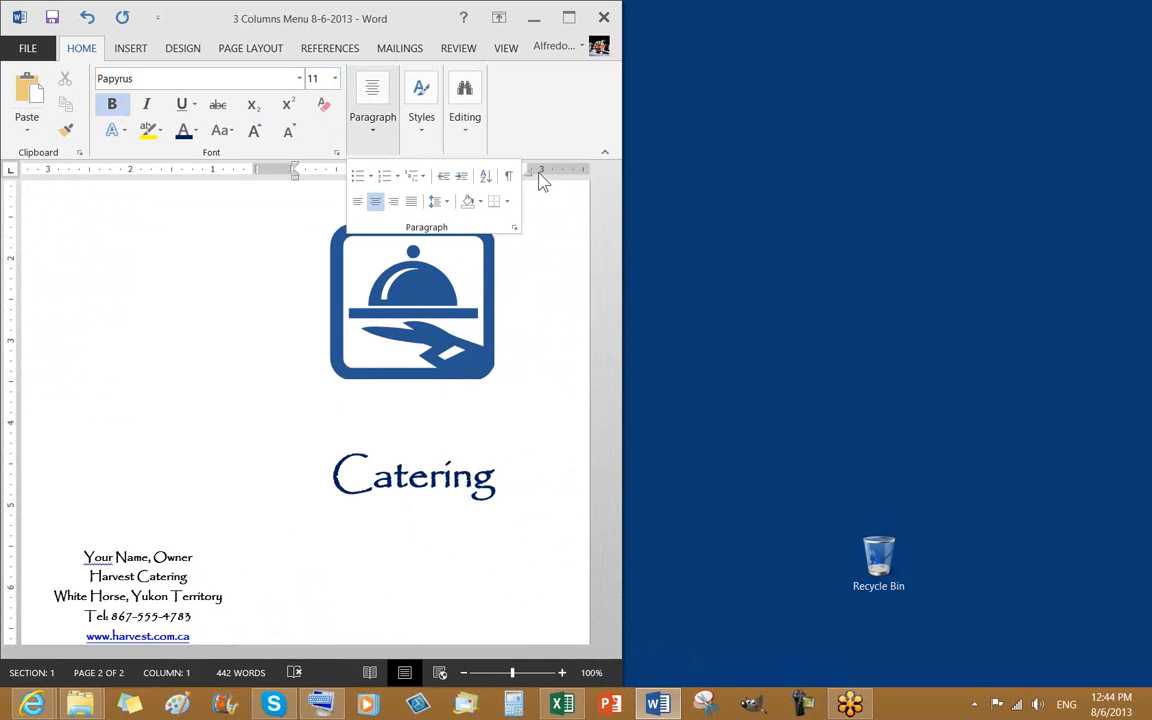
{"action": "left_click", "coordinate": [508, 175]}
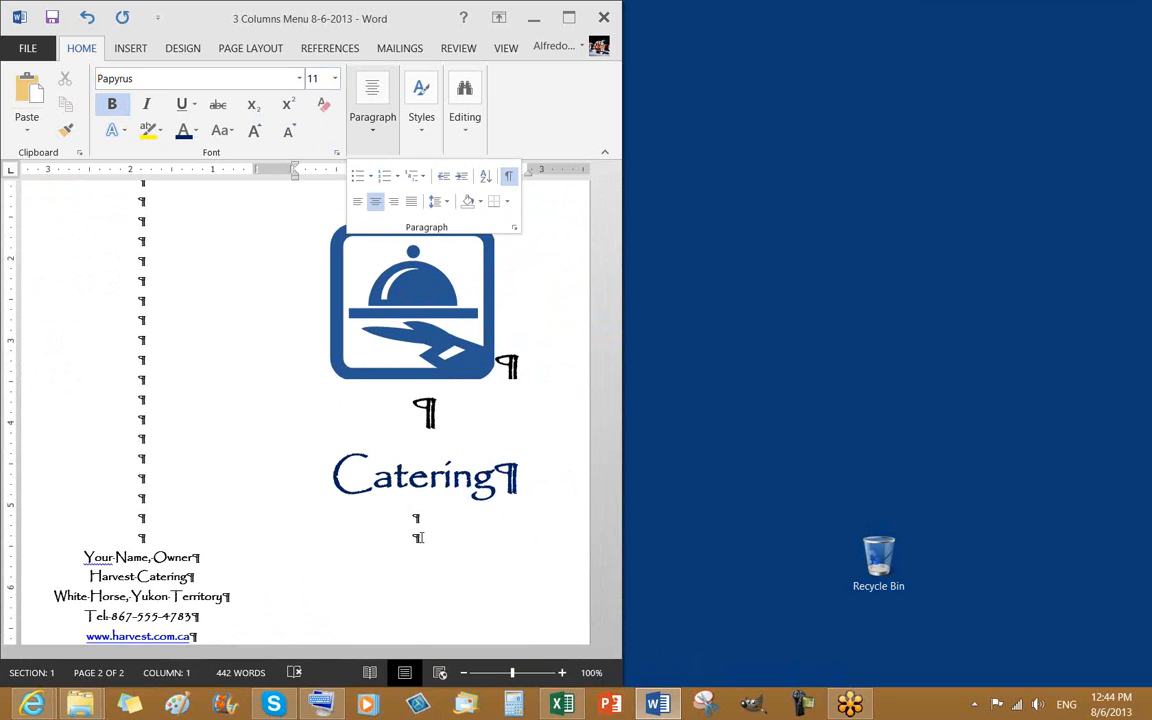
Step: Enter "Call for custom design menues" on the second blank line below "Catering" and start a new line
{"action": "left_click", "coordinate": [420, 535]}
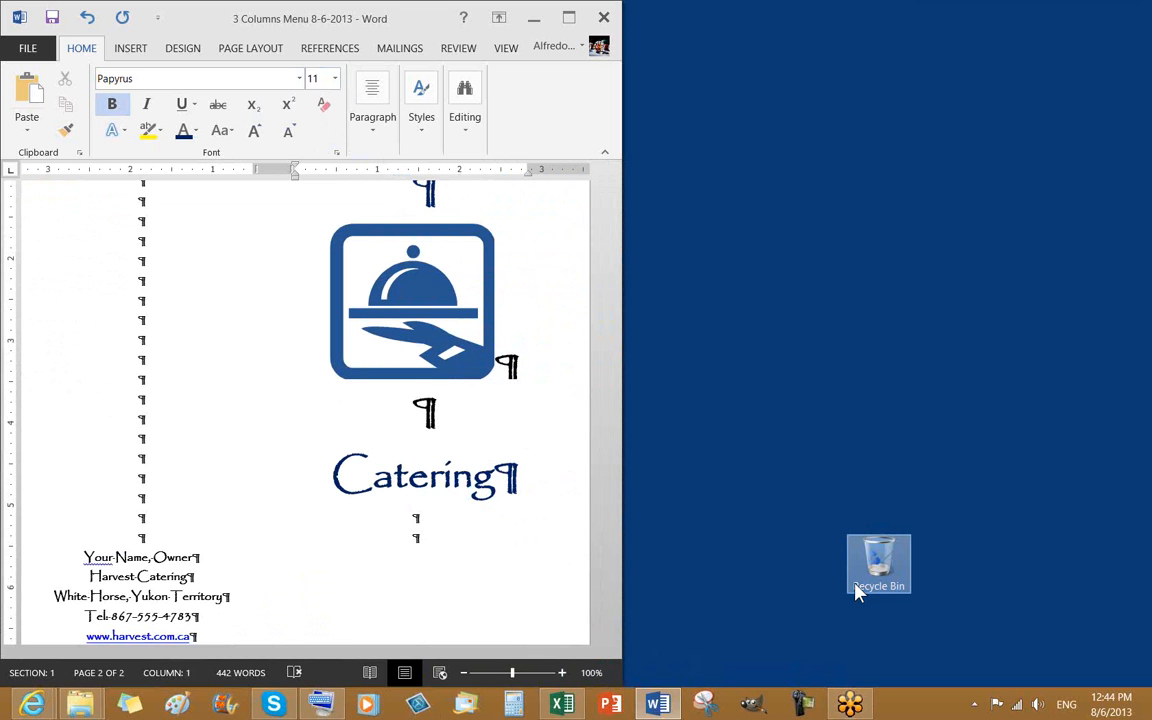
{"action": "type", "text": "Call"}
{"action": "left_click", "coordinate": [562, 673]}
{"action": "left_click", "coordinate": [562, 673]}
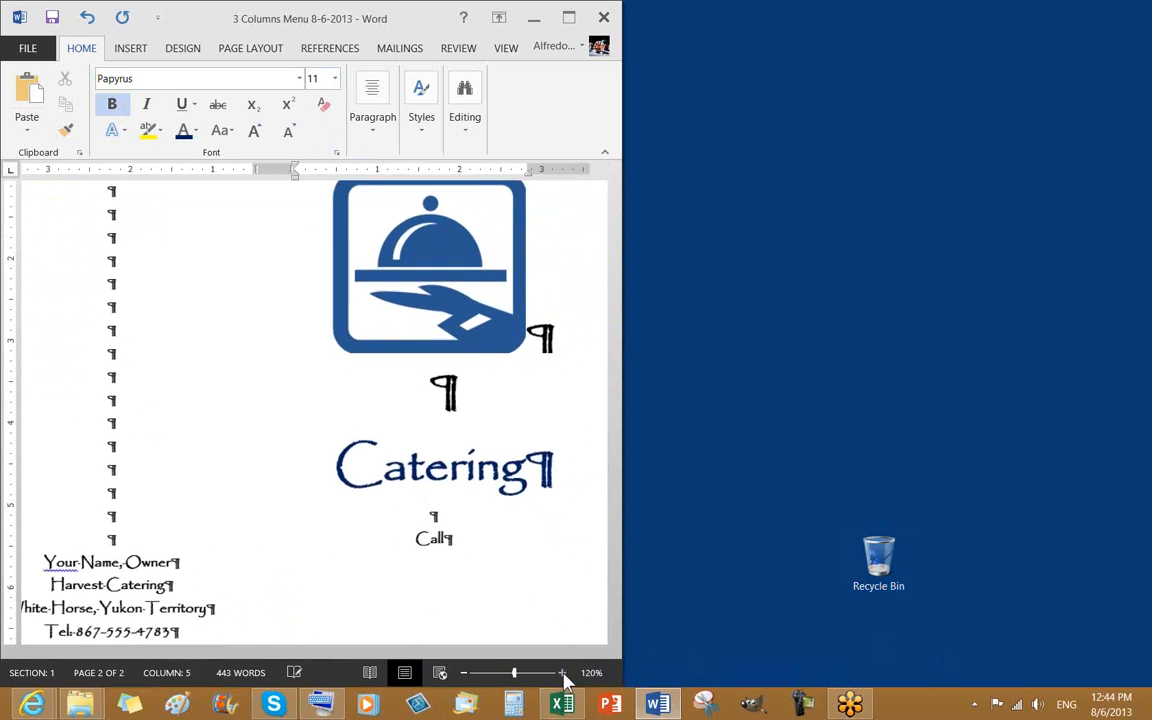
{"action": "left_click", "coordinate": [562, 673]}
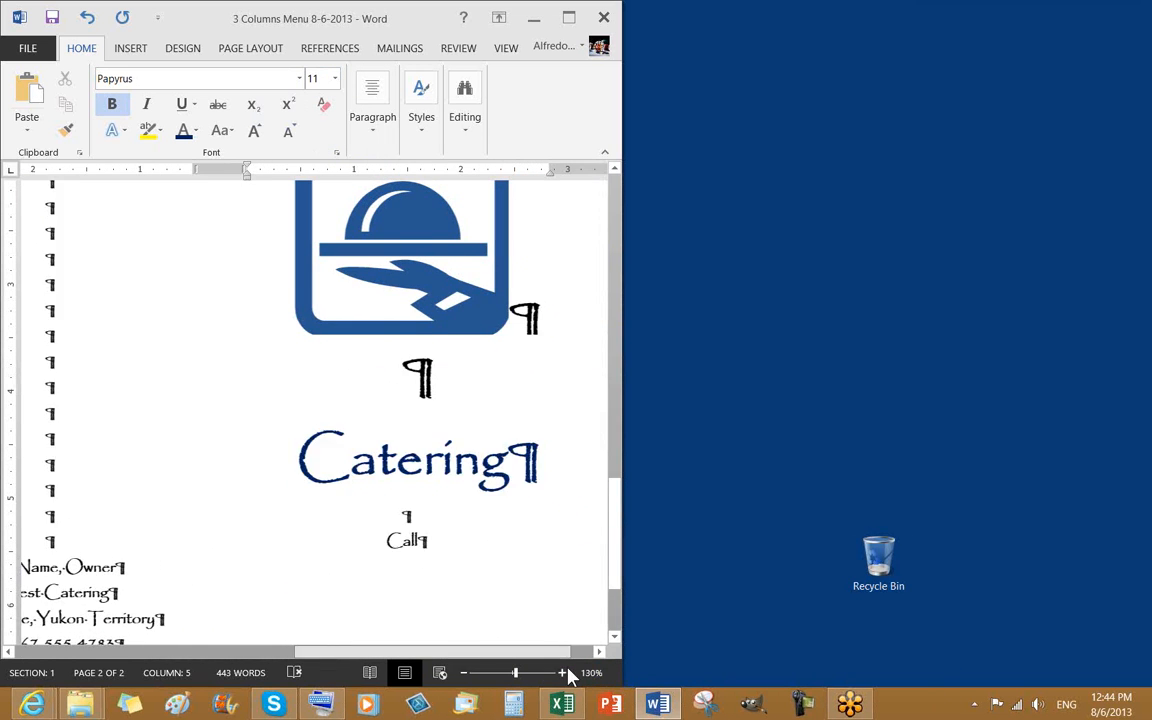
{"action": "type", "text": "for"}
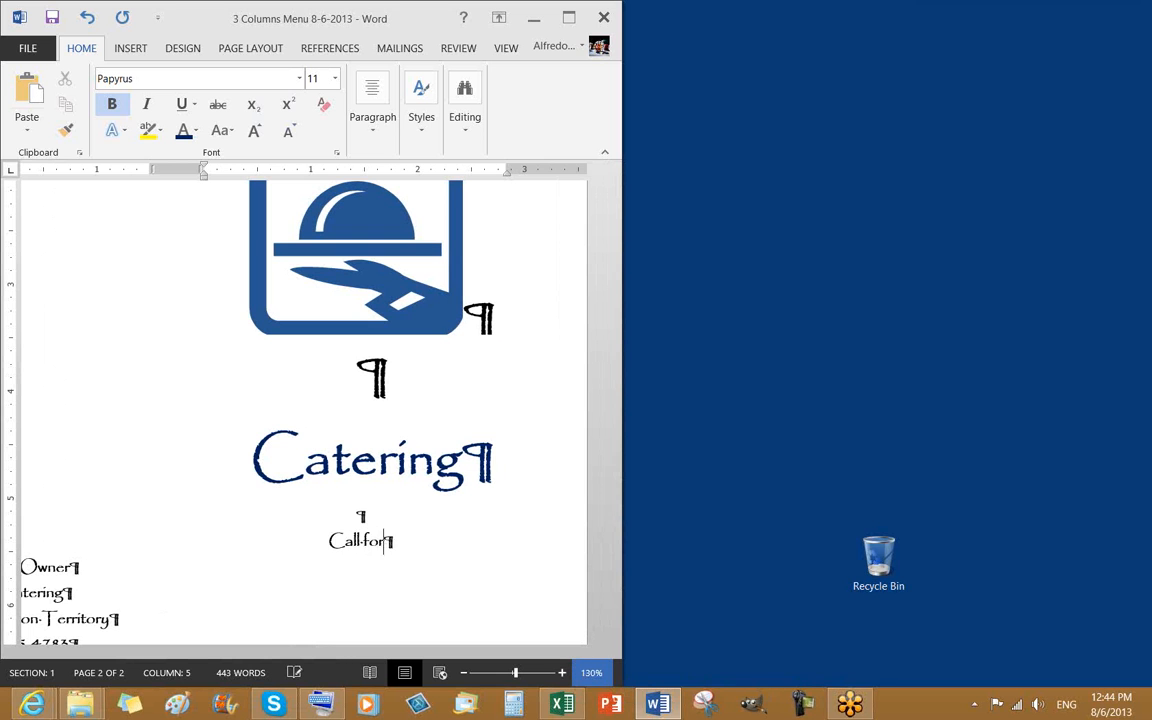
{"action": "type", "text": " custom"}
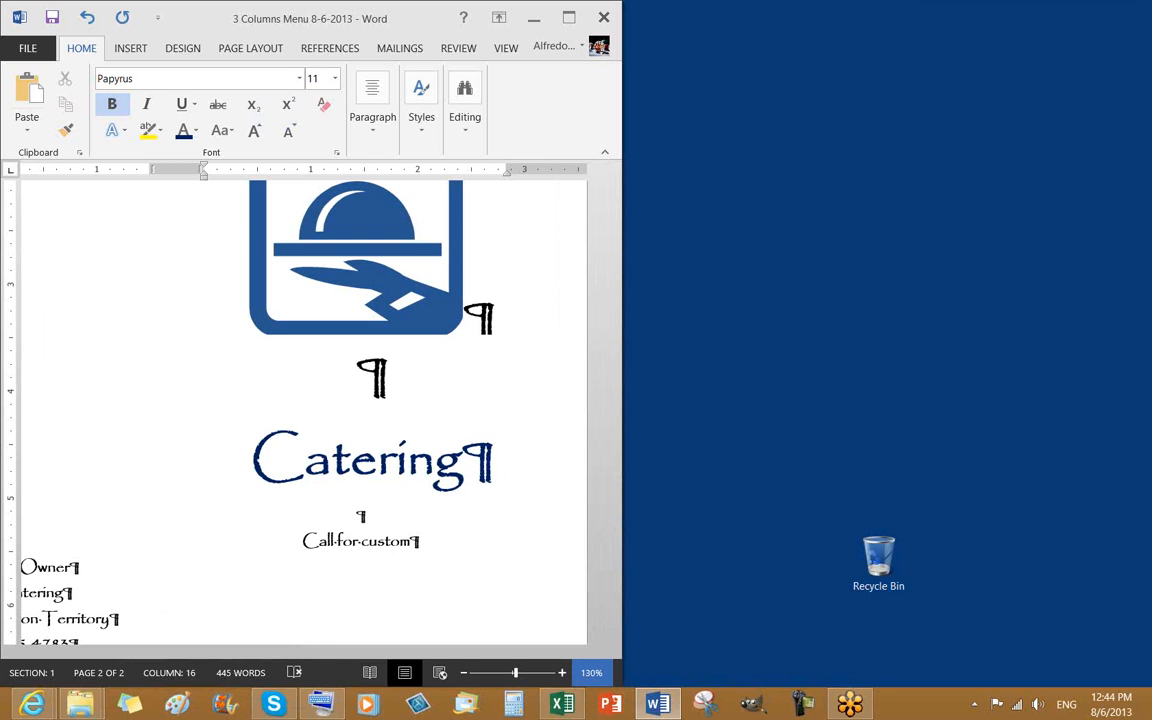
{"action": "type", "text": " des"}
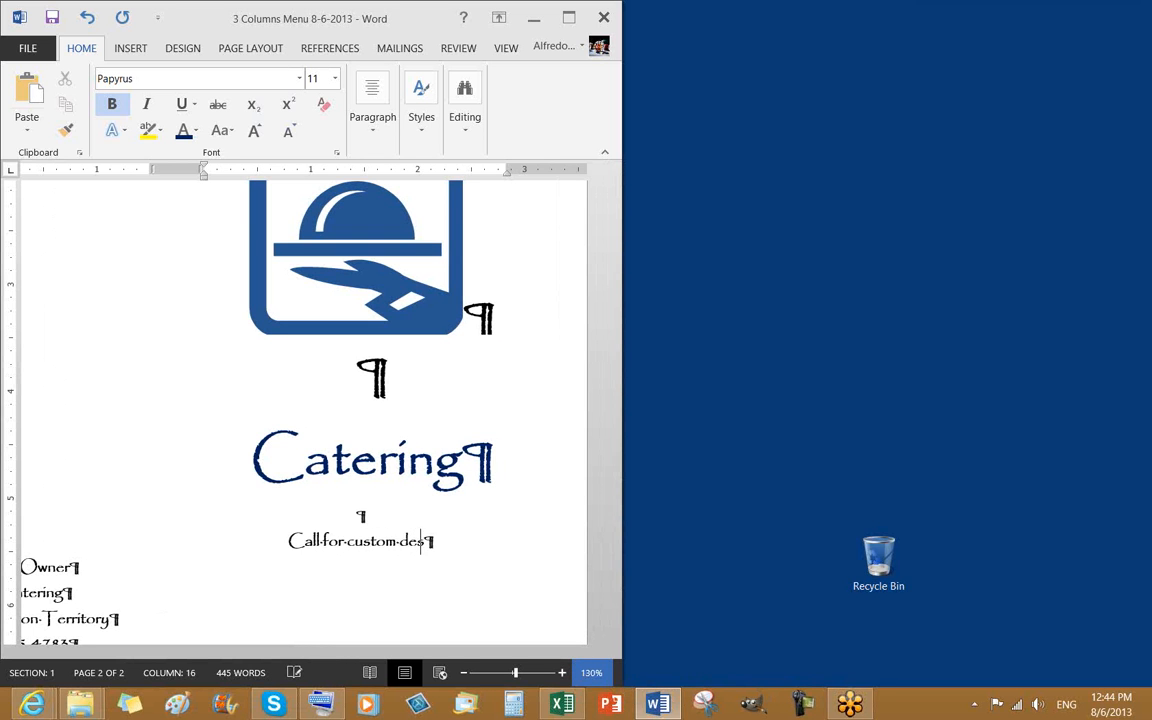
{"action": "type", "text": "ign menues"}
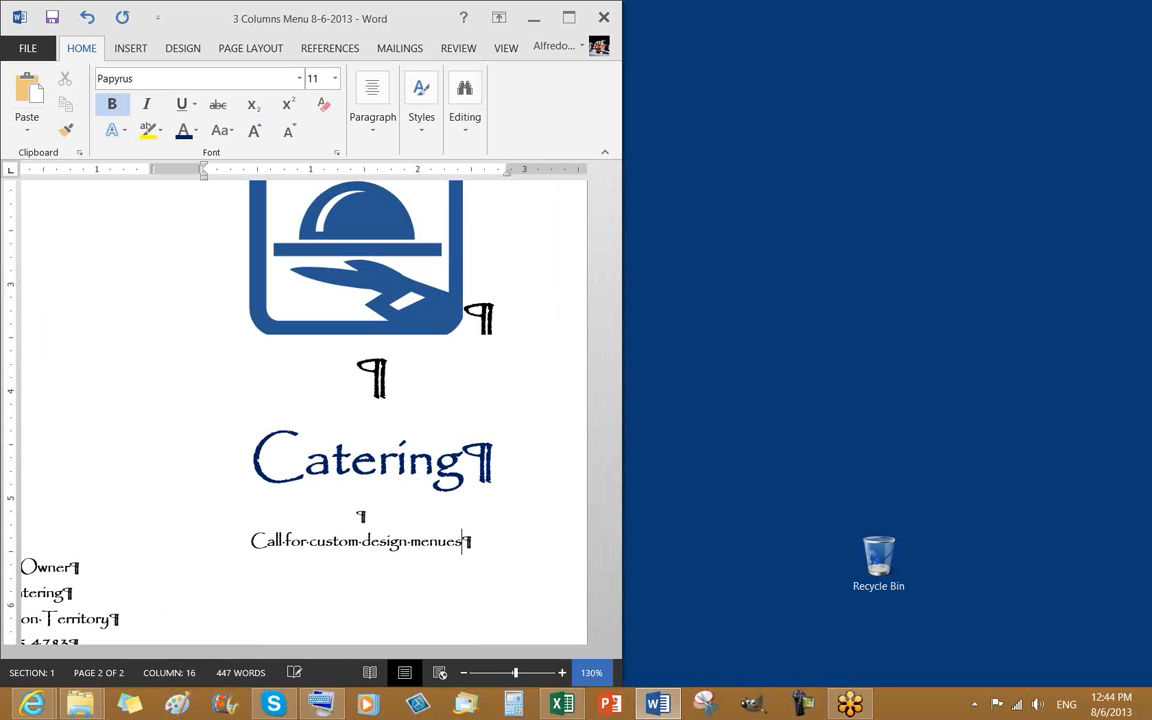
{"action": "type", "text": "\\"}
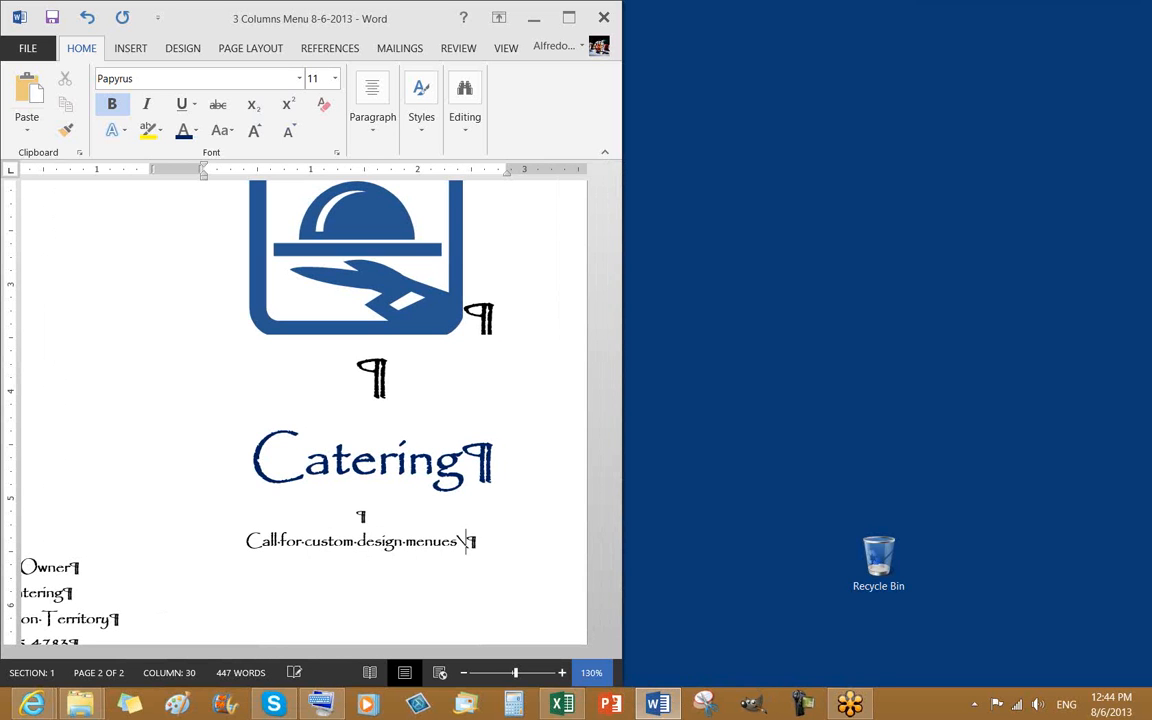
{"action": "key", "text": "BackSpace"}
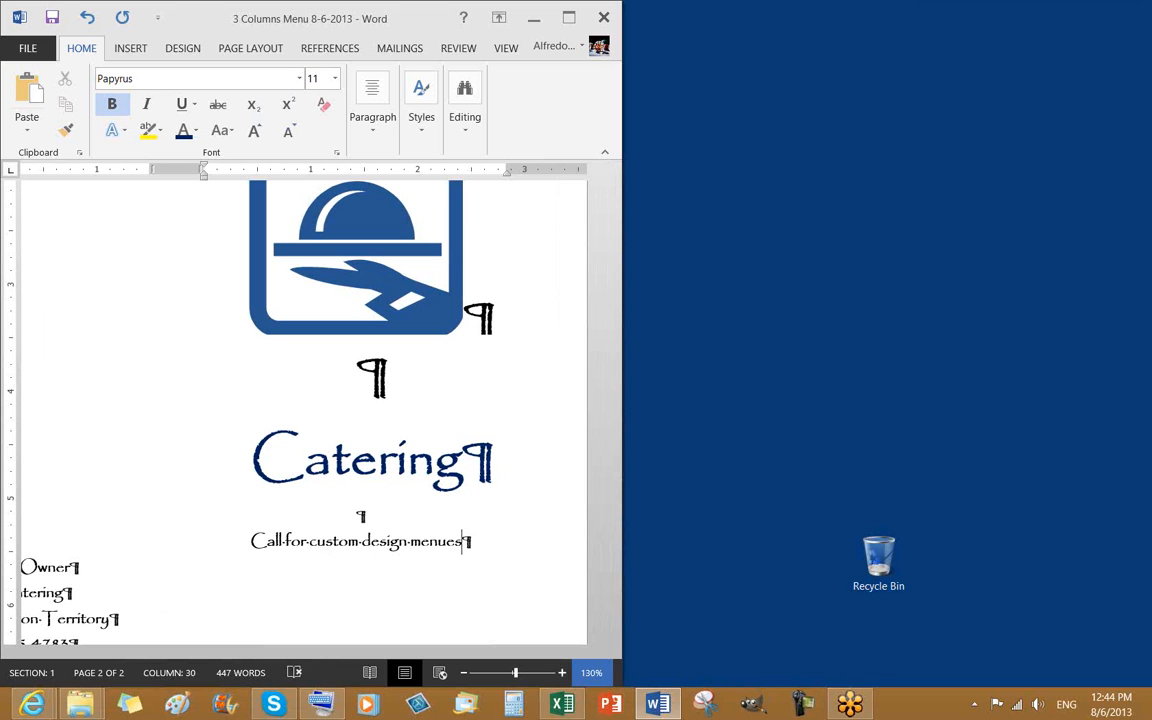
{"action": "key", "text": "Return"}
Step: Correct the spelling of "menues" to "menus" and add another blank line below the sentence
{"action": "right_click", "coordinate": [440, 543]}
{"action": "left_click", "coordinate": [507, 384]}
{"action": "left_click", "coordinate": [489, 535]}
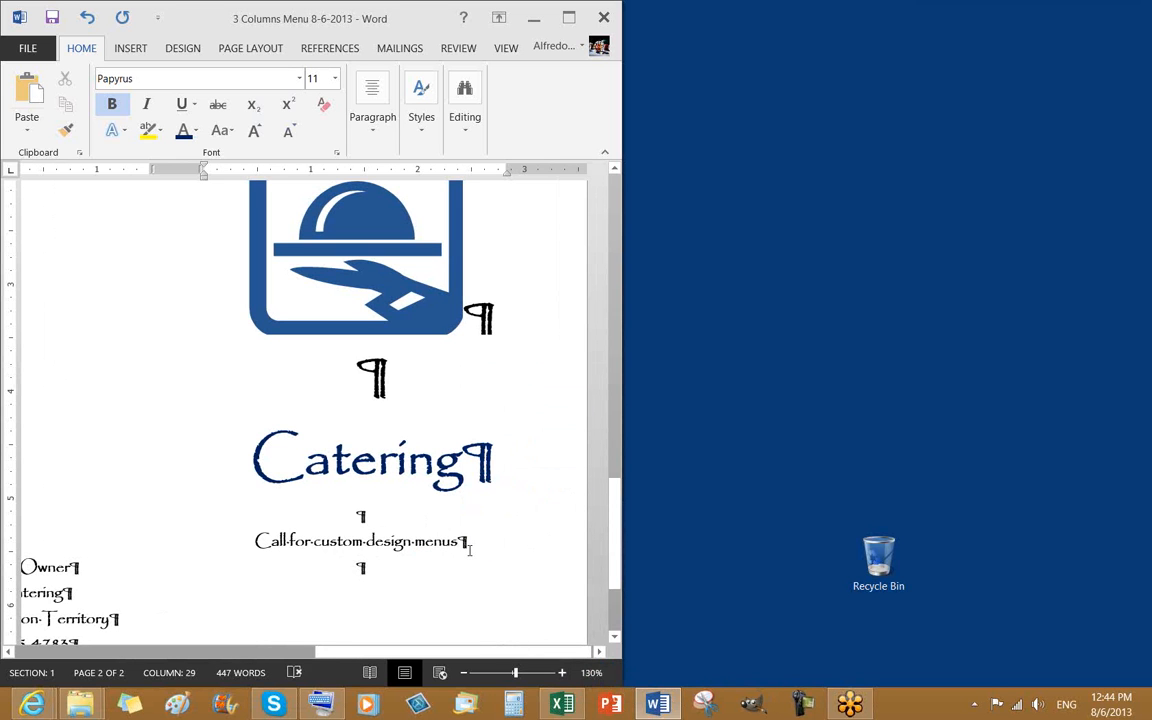
{"action": "key", "text": "Return"}
{"action": "left_click_drag", "start_coordinate": [620, 540], "coordinate": [617, 575]}
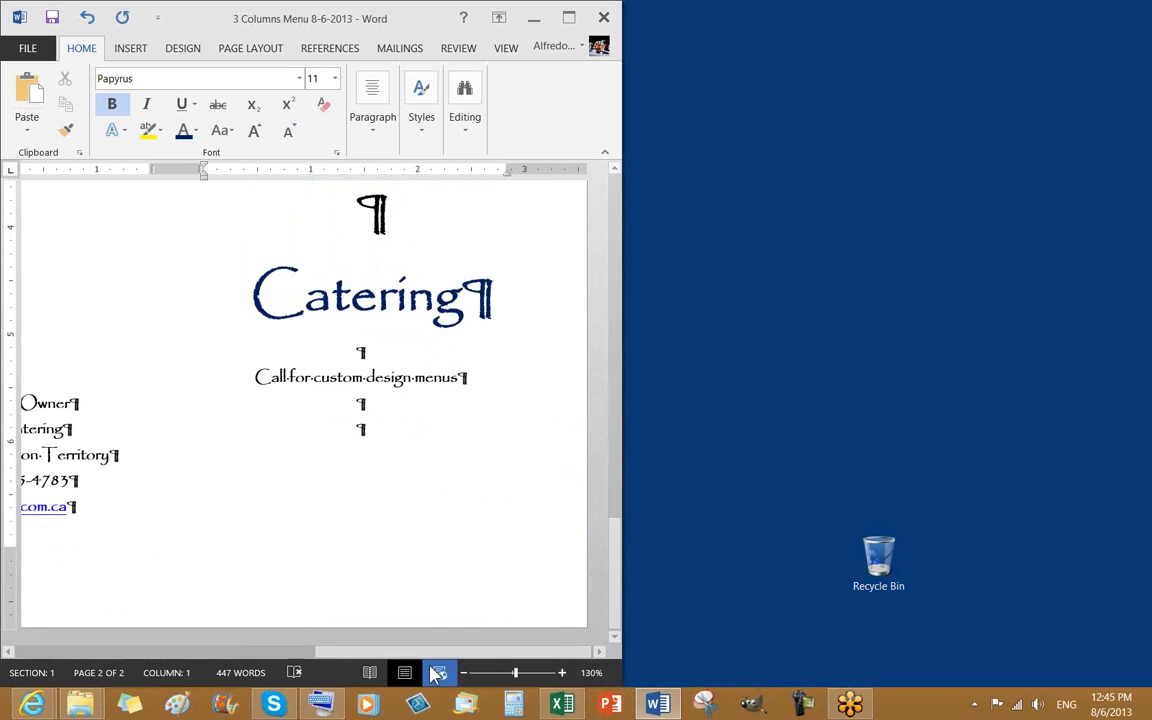
{"action": "left_click_drag", "start_coordinate": [385, 651], "coordinate": [365, 651]}
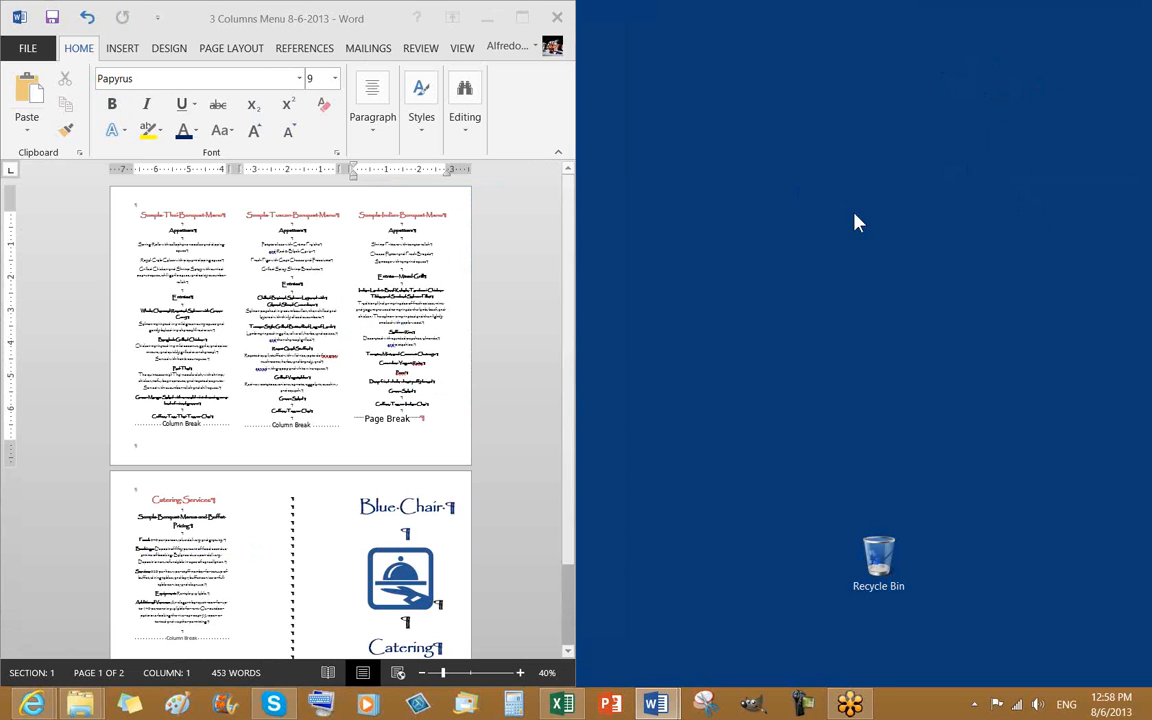
Step: Review the finished brochure on both pages, including the Catering Services text, the contact details and the "Blue Chair" and "Catering" titles
{"action": "left_click", "coordinate": [385, 462]}
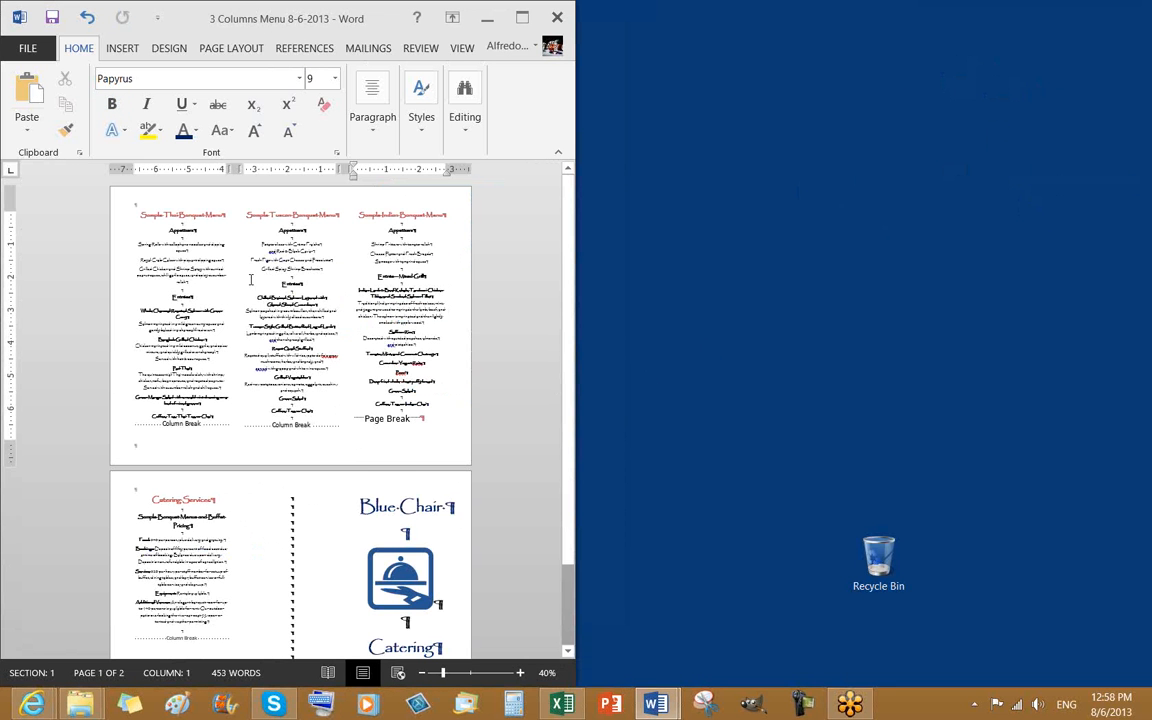
{"action": "scroll", "coordinate": [226, 252], "scroll_direction": "down", "scroll_amount": 3}
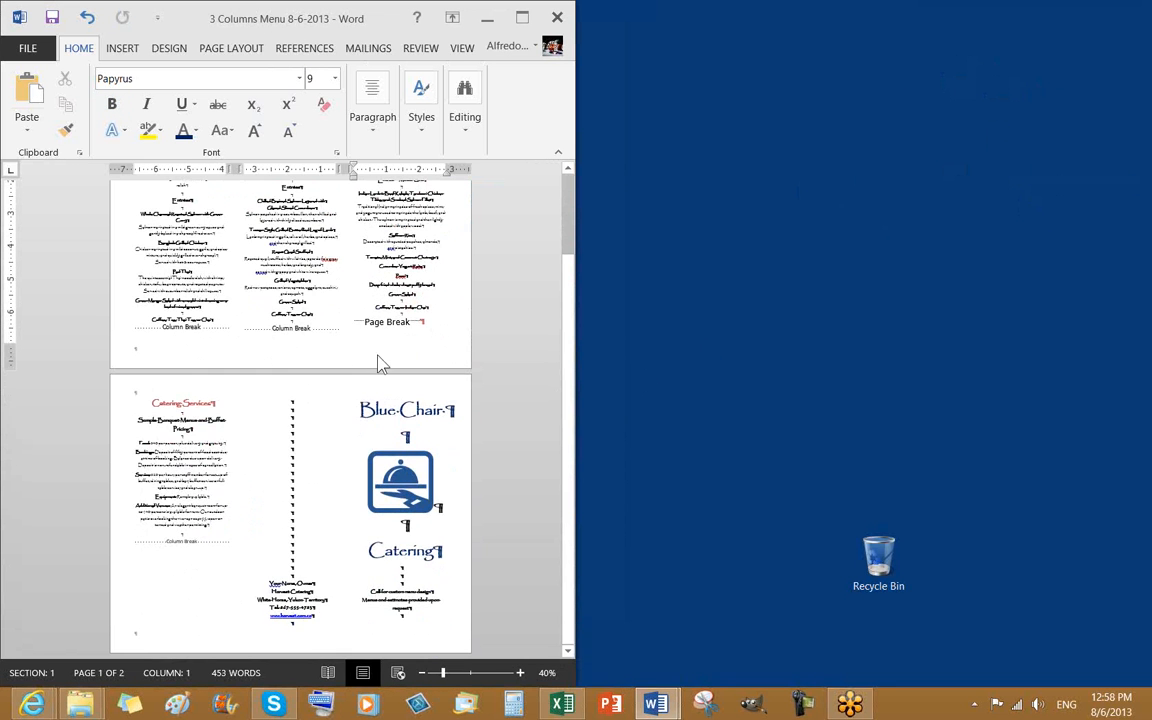
{"action": "left_click", "coordinate": [148, 492]}
{"action": "left_click", "coordinate": [186, 402]}
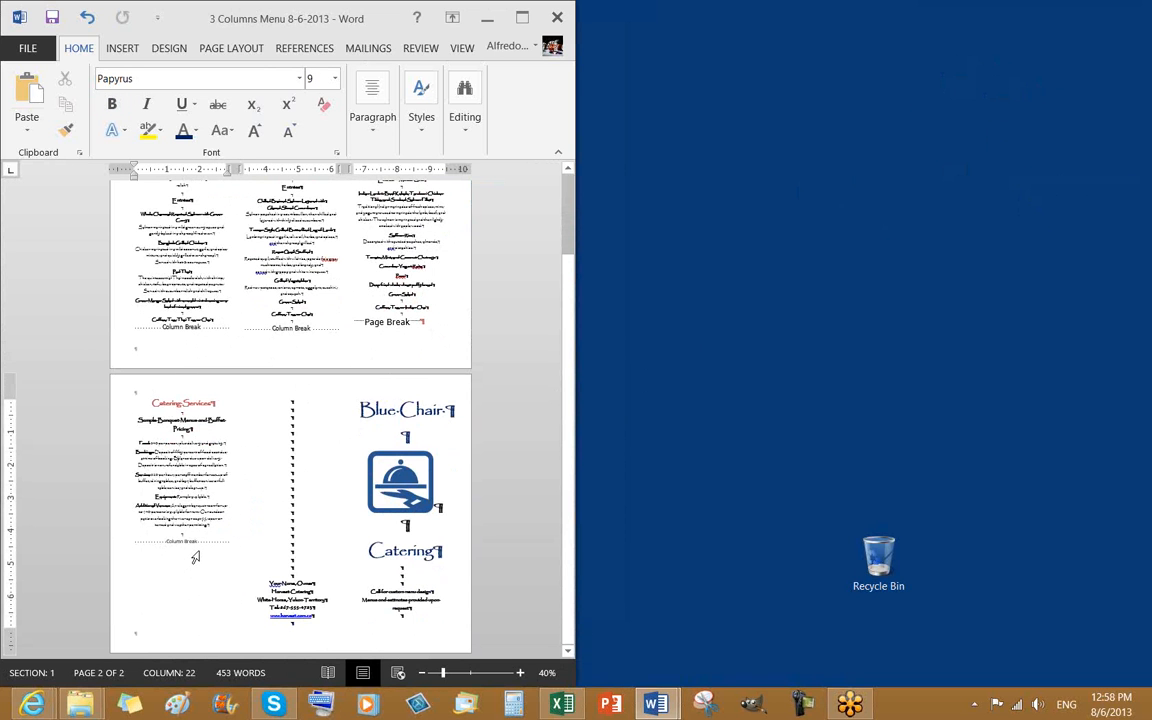
{"action": "left_click", "coordinate": [266, 524]}
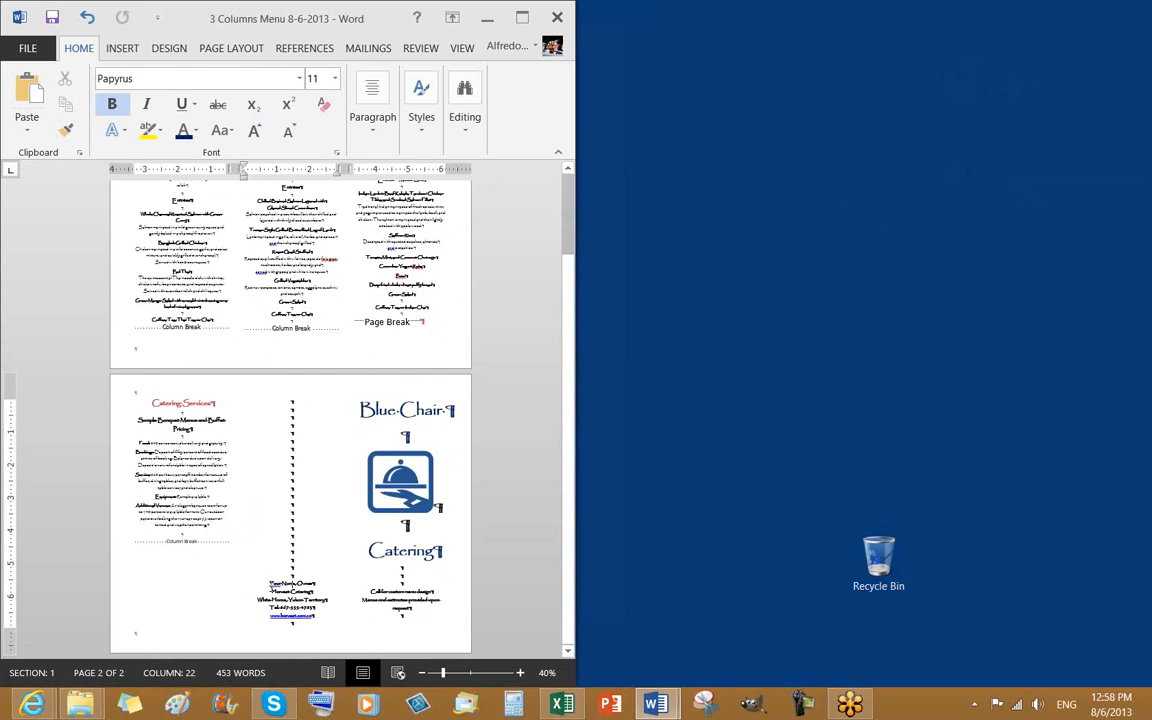
{"action": "left_click", "coordinate": [267, 583]}
{"action": "left_click_drag", "start_coordinate": [267, 583], "coordinate": [312, 616]}
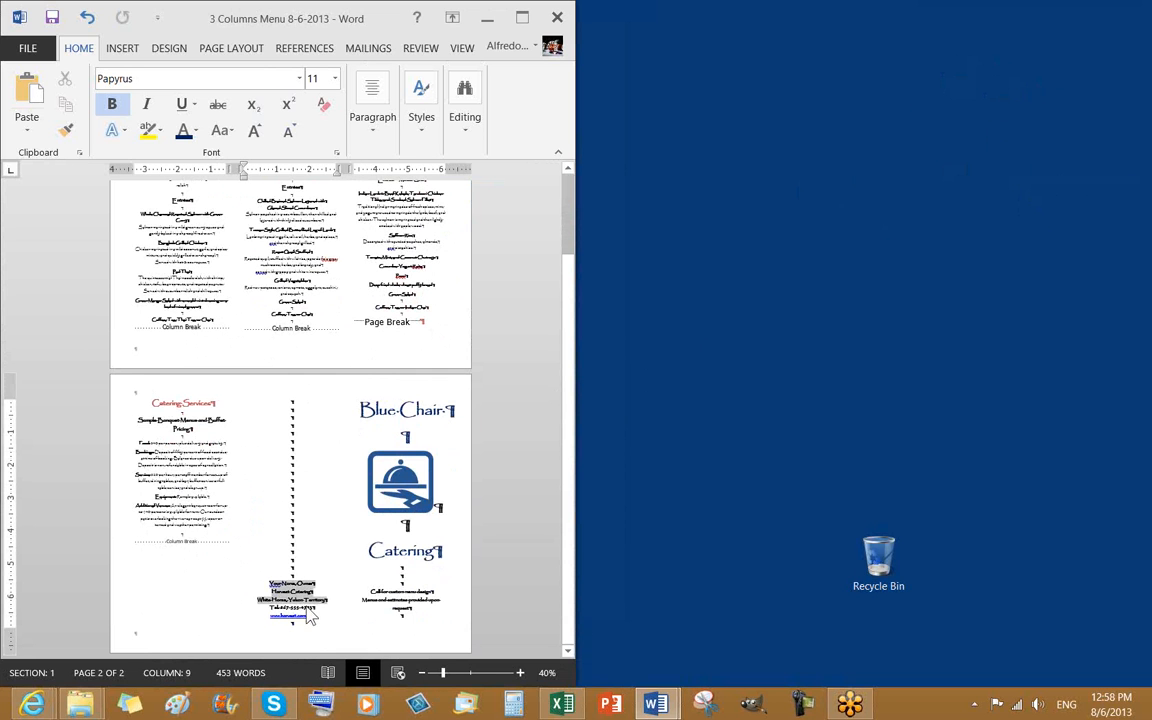
{"action": "left_click", "coordinate": [308, 585]}
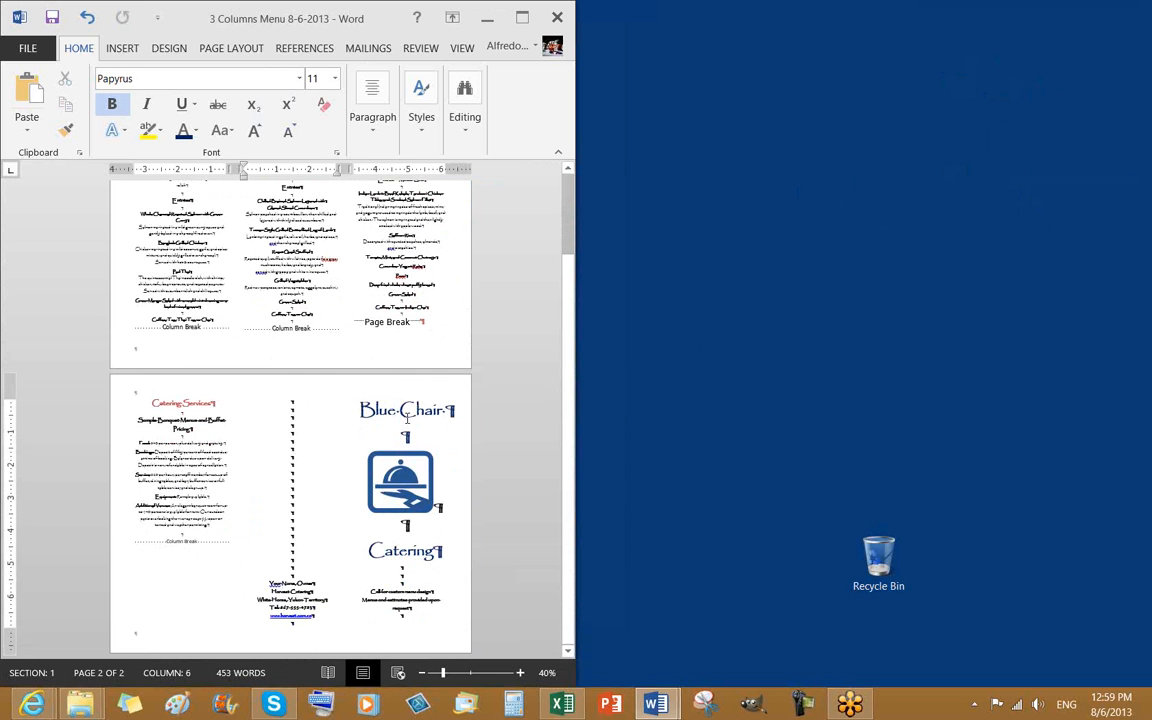
{"action": "left_click", "coordinate": [408, 552]}
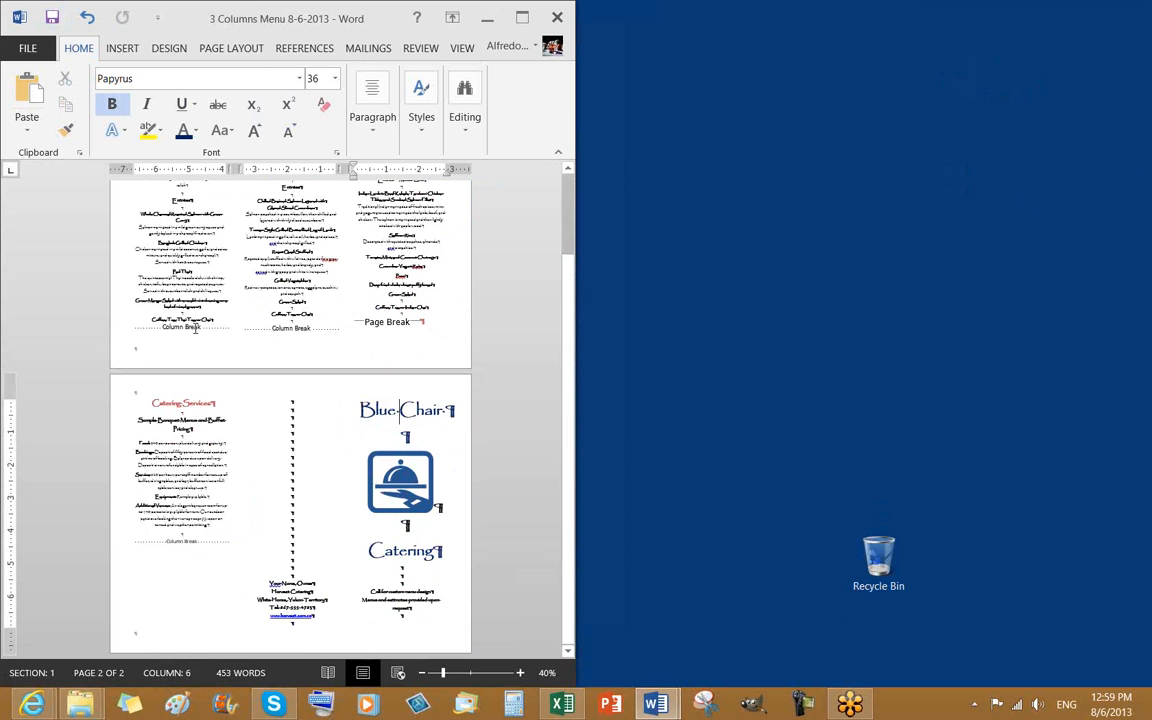
Step: Review the Thai, Tuscan and Indian banquet menus on page one and the Catering Services and cover panels on page two
{"action": "scroll", "coordinate": [380, 437], "scroll_direction": "up", "scroll_amount": 3}
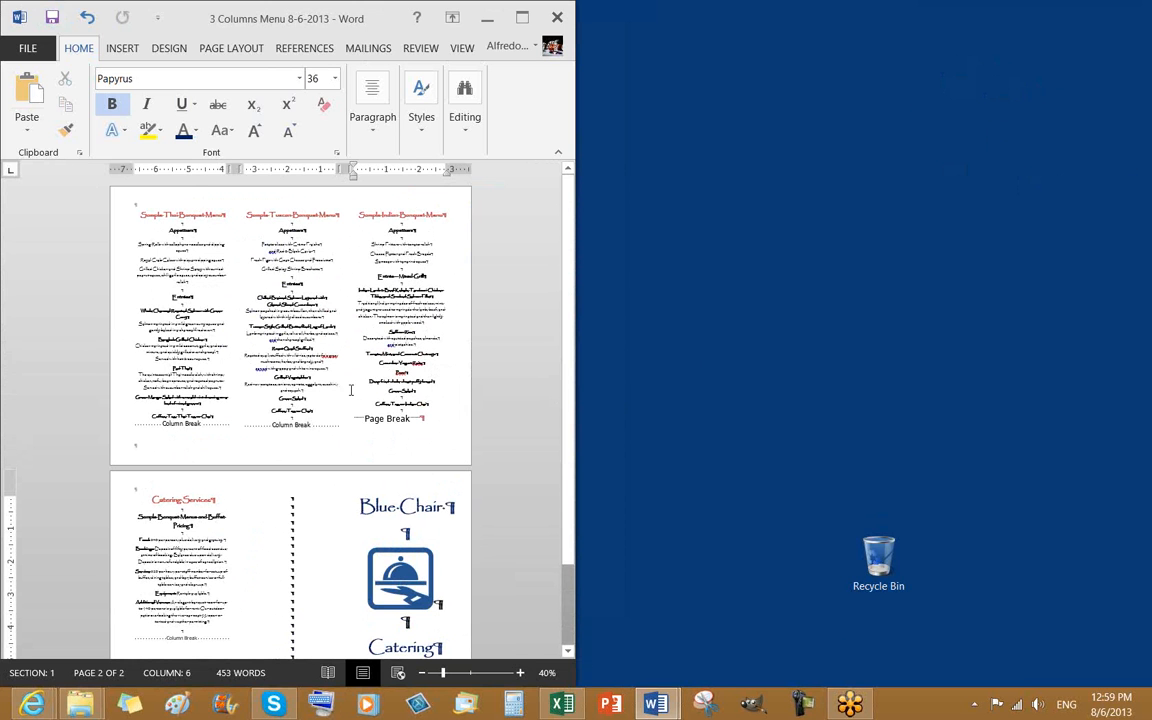
{"action": "left_click", "coordinate": [275, 200]}
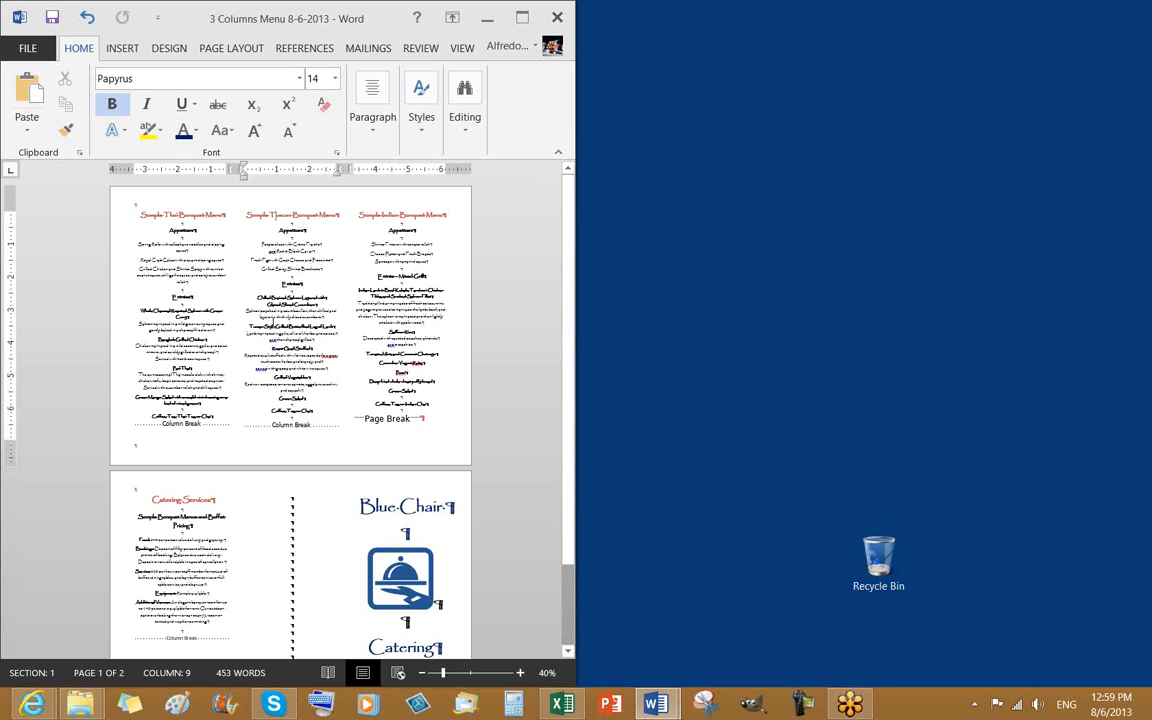
{"action": "left_click", "coordinate": [264, 315]}
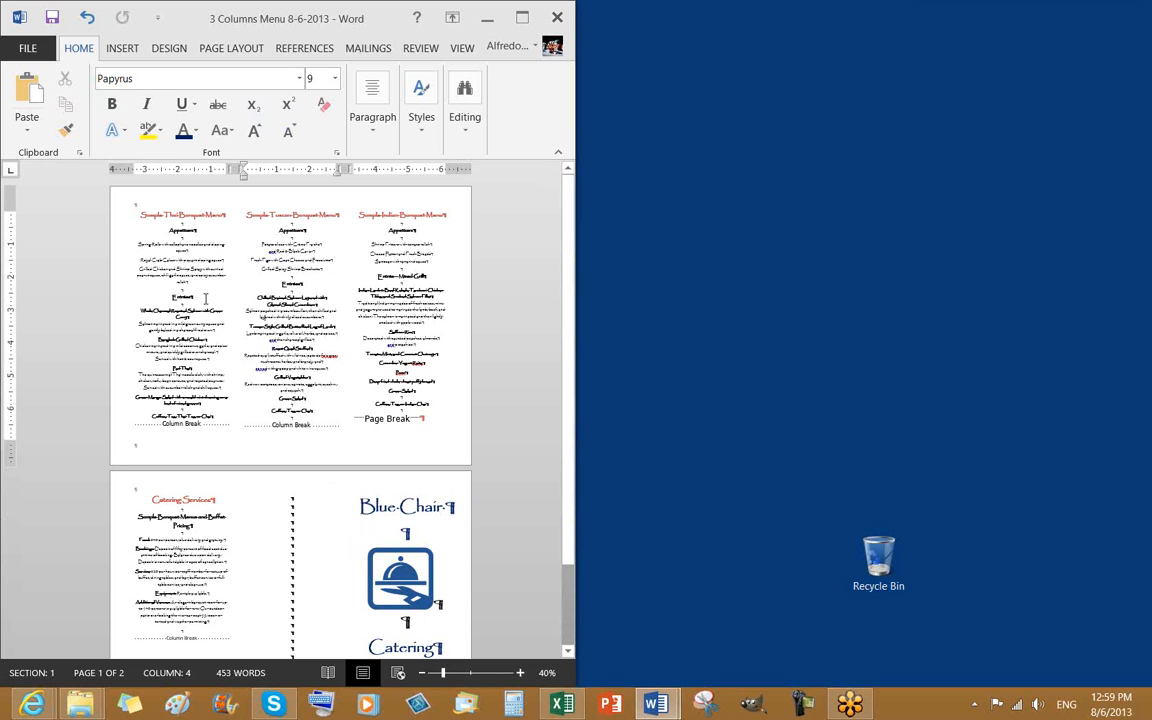
{"action": "left_click", "coordinate": [400, 568]}
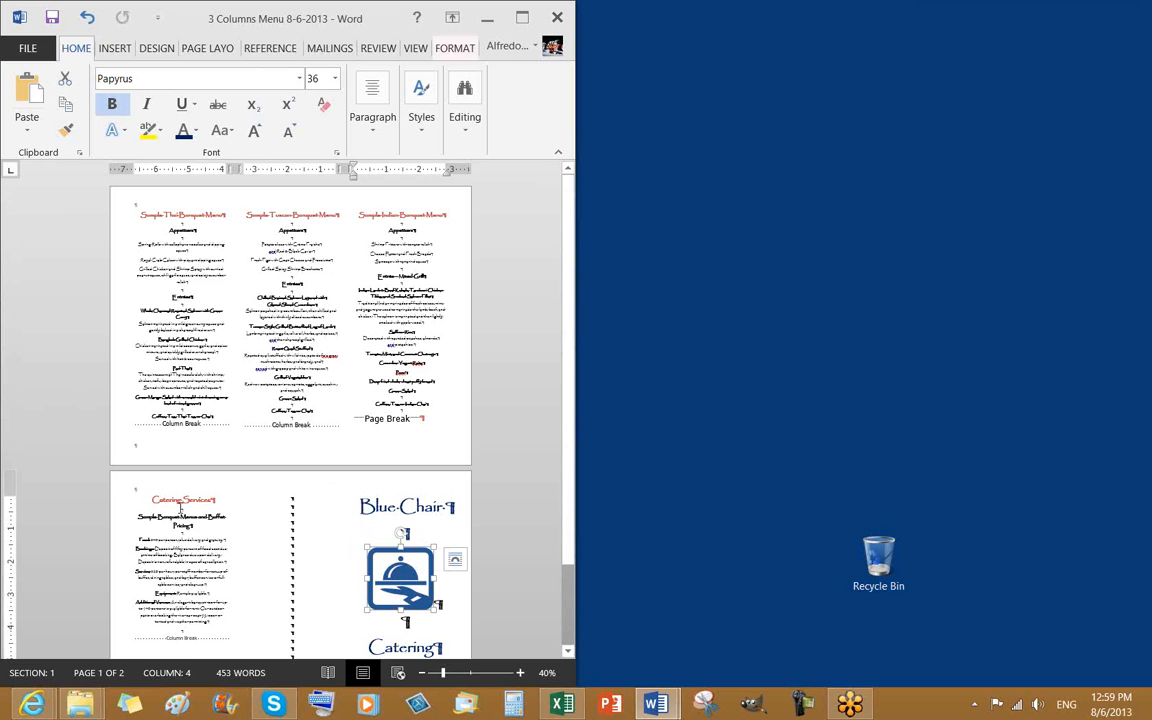
{"action": "left_click", "coordinate": [167, 478]}
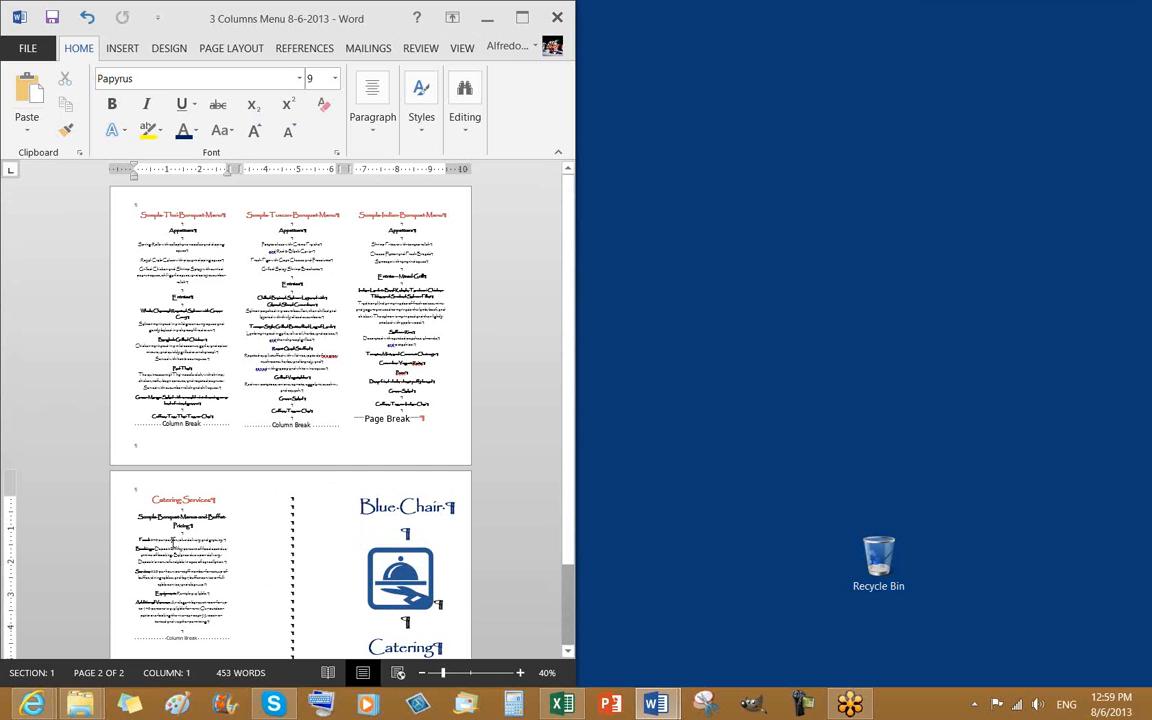
{"action": "left_click", "coordinate": [287, 339]}
{"action": "left_click", "coordinate": [186, 325]}
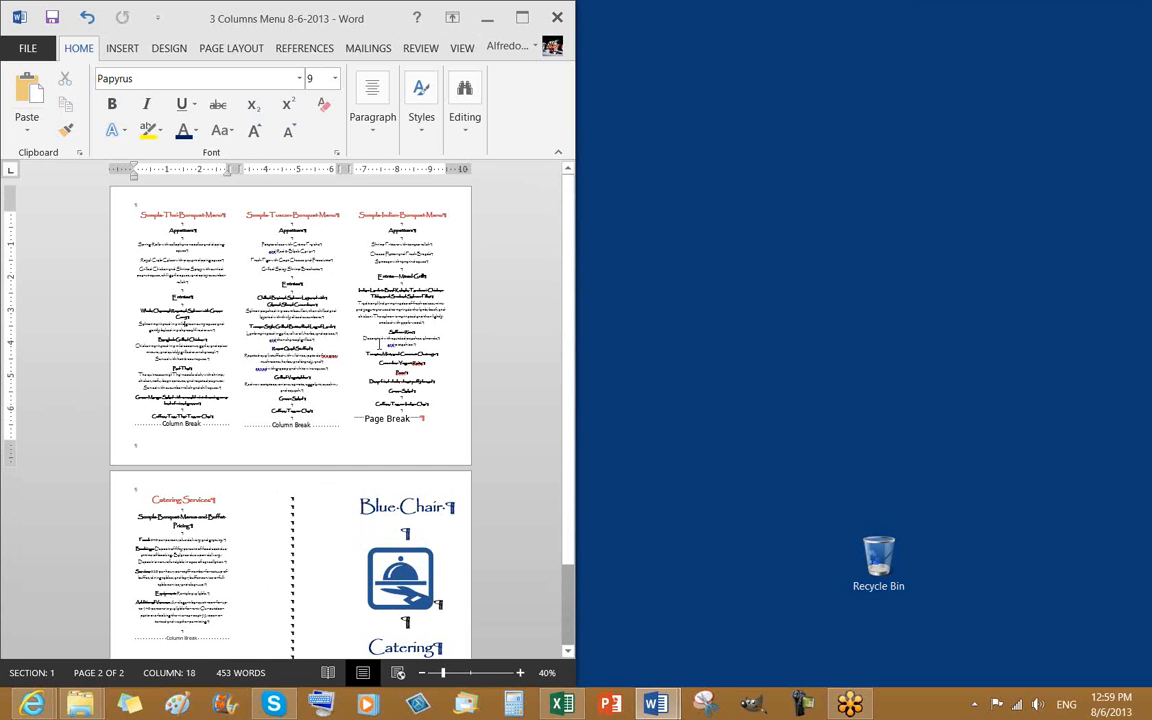
{"action": "left_click", "coordinate": [379, 344]}
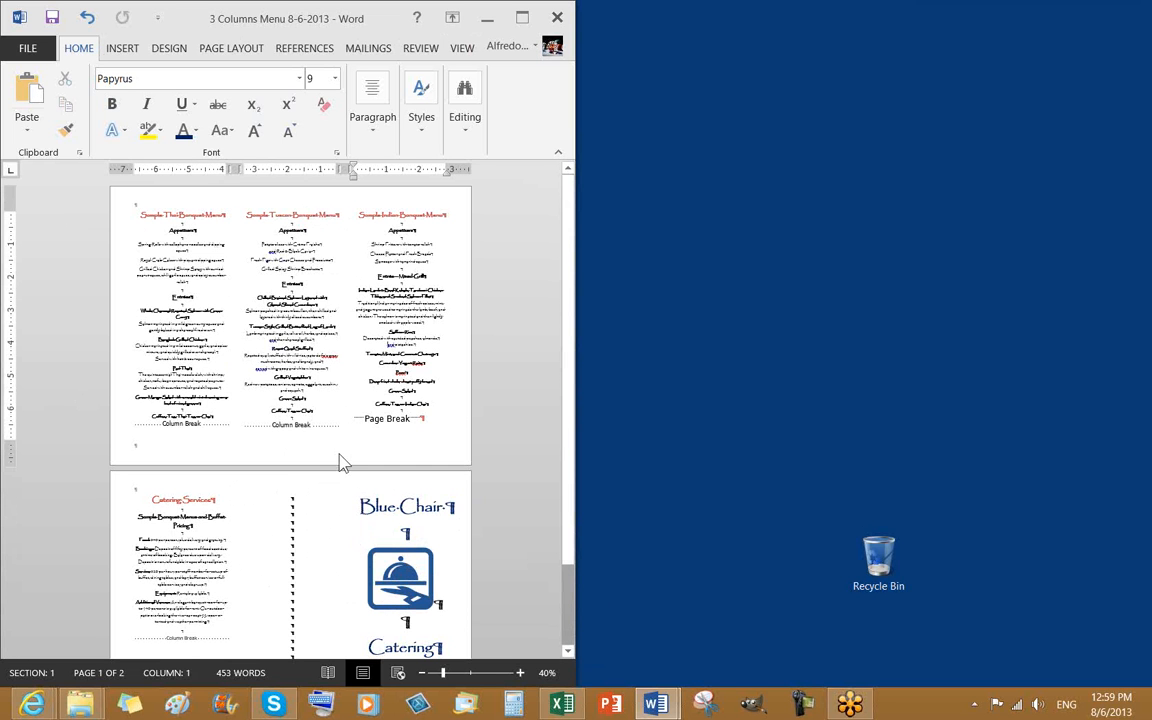
{"action": "left_click", "coordinate": [483, 402]}
{"action": "scroll", "coordinate": [300, 520], "scroll_direction": "down", "scroll_amount": 3}
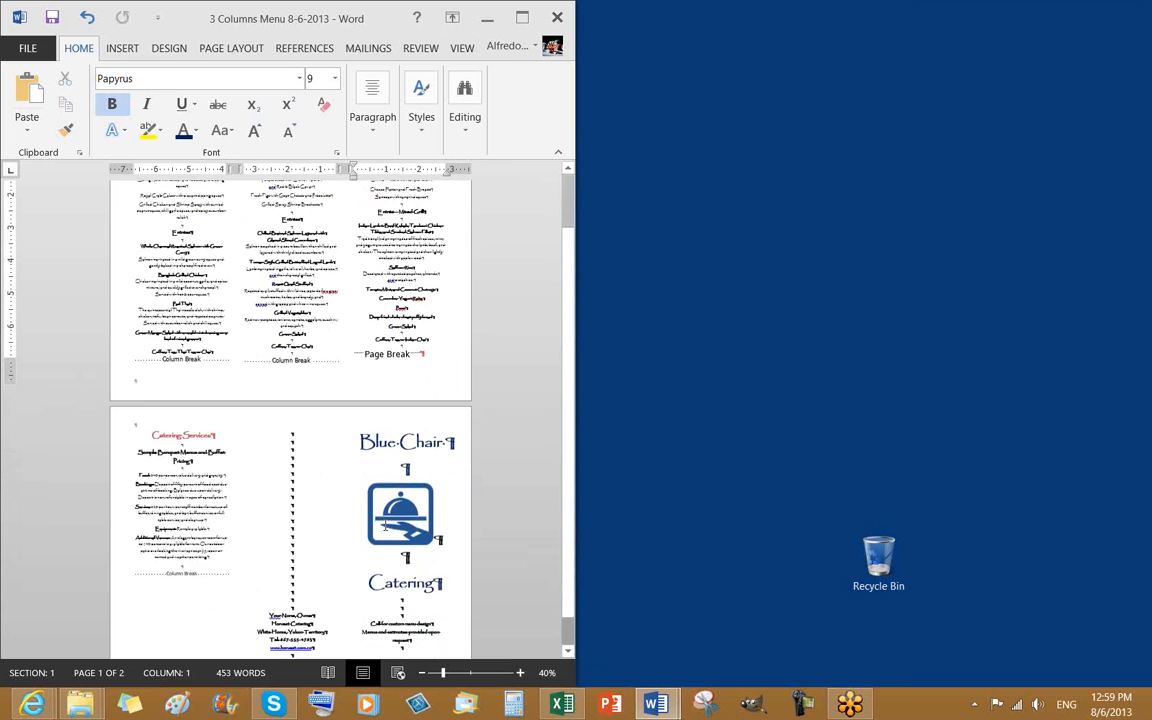
{"action": "left_click", "coordinate": [236, 554]}
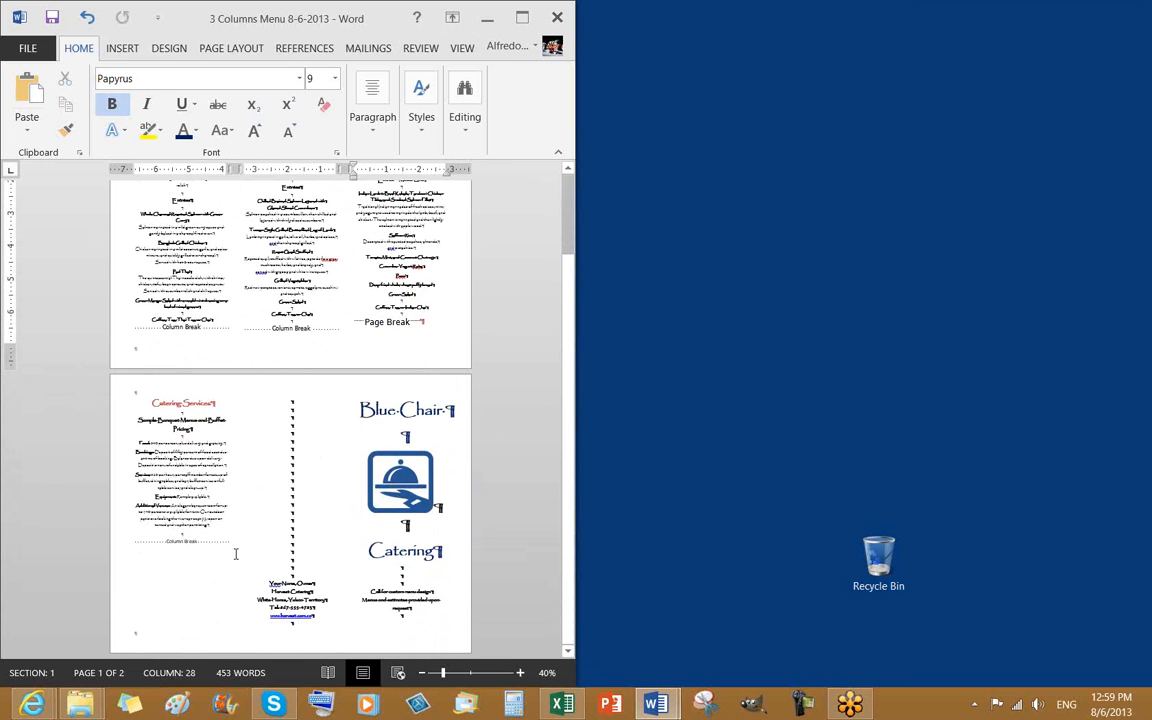
Step: Save the finished three-column menu brochure
{"action": "left_click", "coordinate": [493, 331]}
{"action": "scroll", "coordinate": [430, 370], "scroll_direction": "up", "scroll_amount": 3}
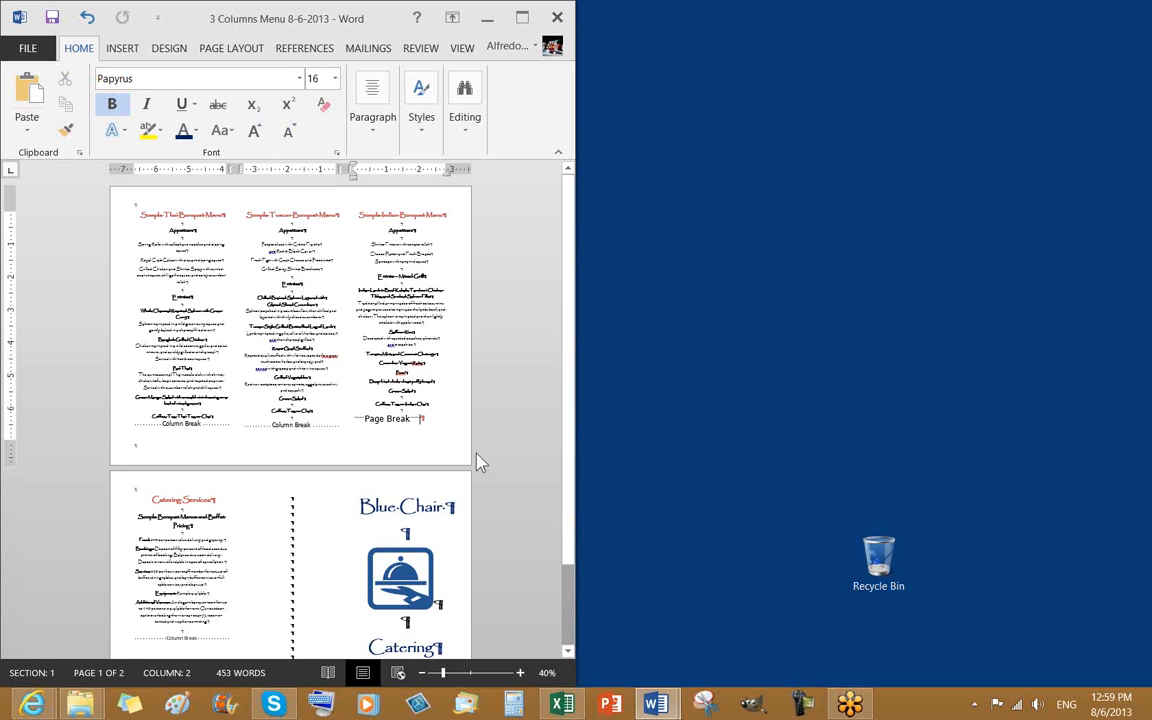
{"action": "left_click", "coordinate": [54, 20]}
{"action": "left_click", "coordinate": [516, 264]}
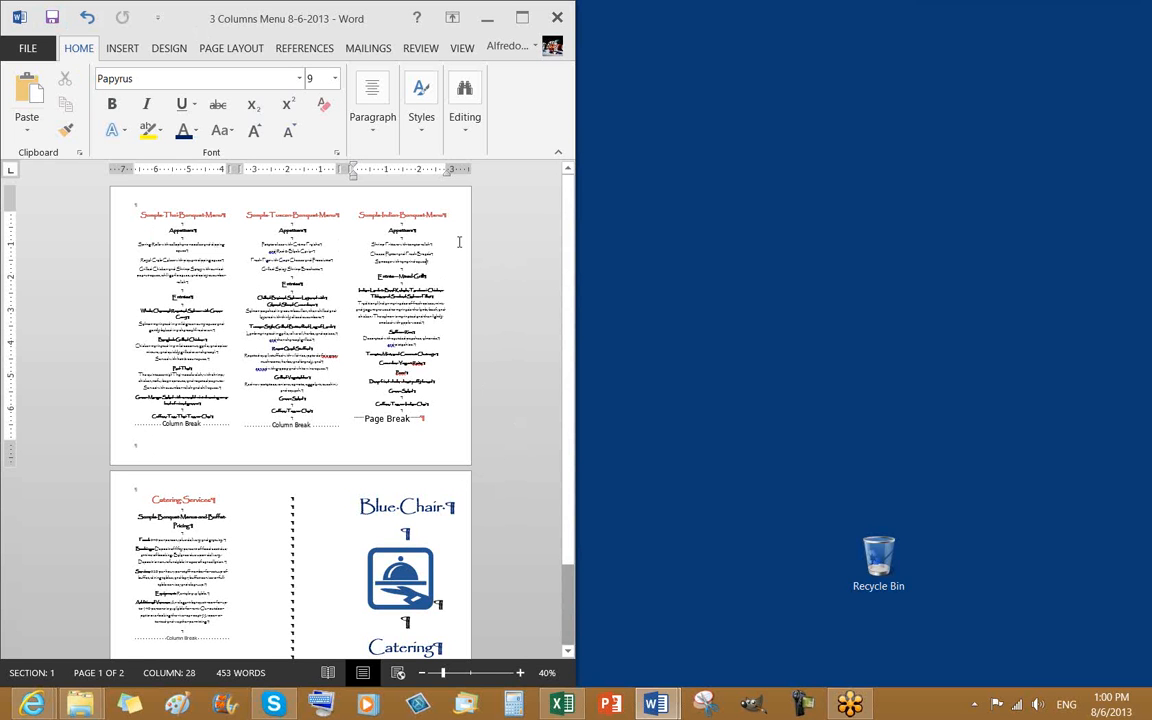
Step: Check the saved brochure once more, from the Thai and Indian menus to the Catering Services text and "Blue Chair" title
{"action": "left_click", "coordinate": [165, 192]}
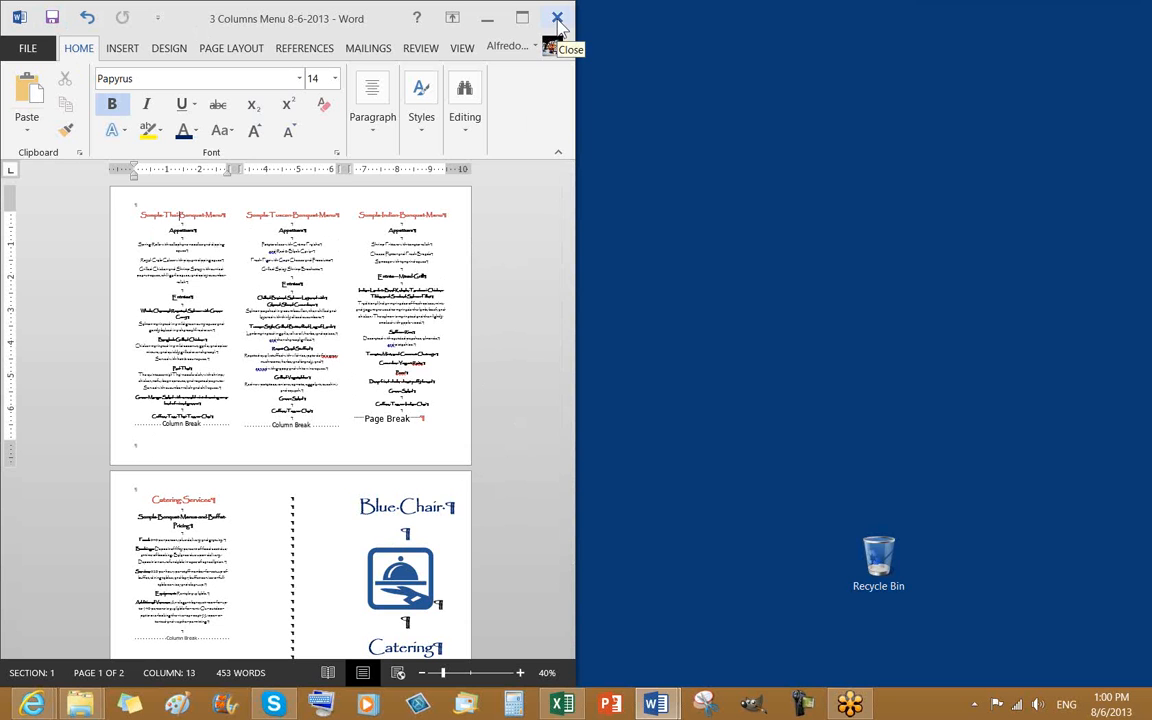
{"action": "left_click", "coordinate": [440, 270]}
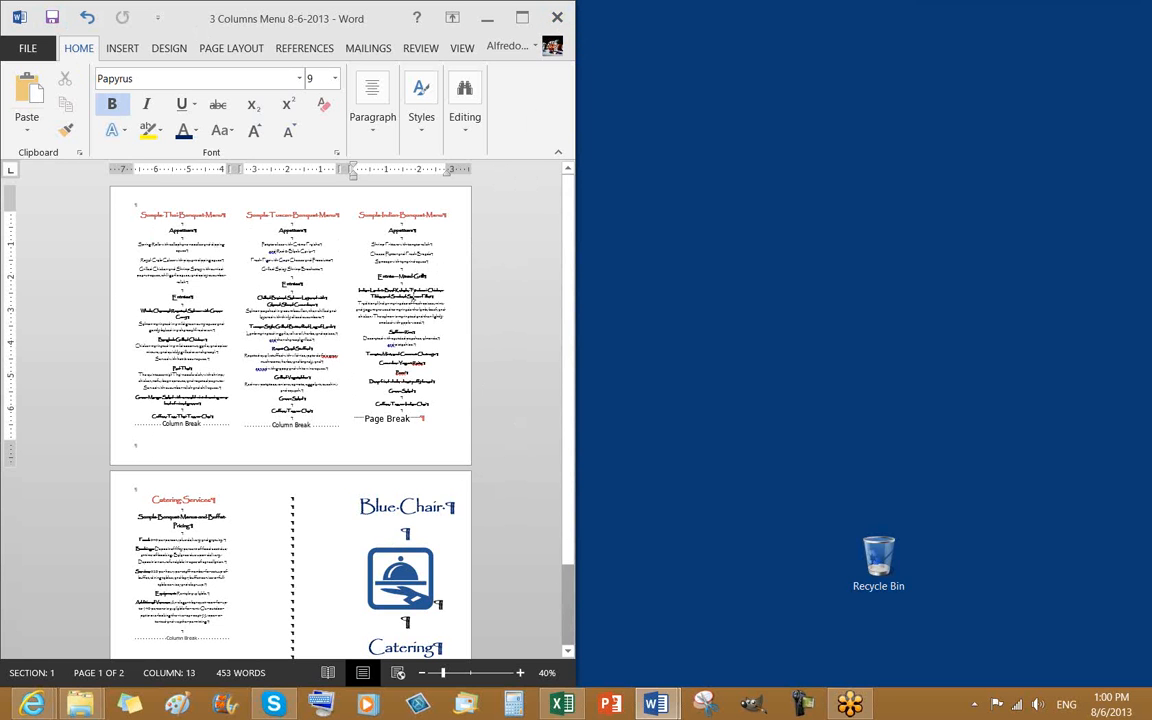
{"action": "scroll", "coordinate": [300, 500], "scroll_direction": "down", "scroll_amount": 2}
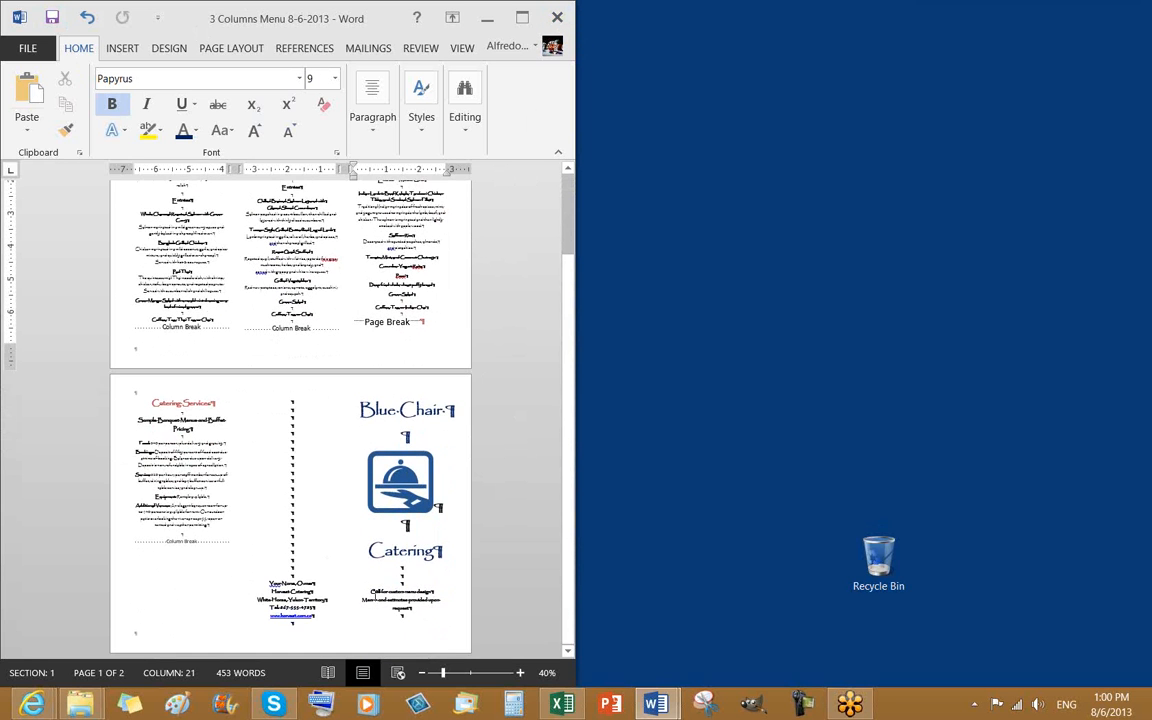
{"action": "left_click", "coordinate": [147, 404]}
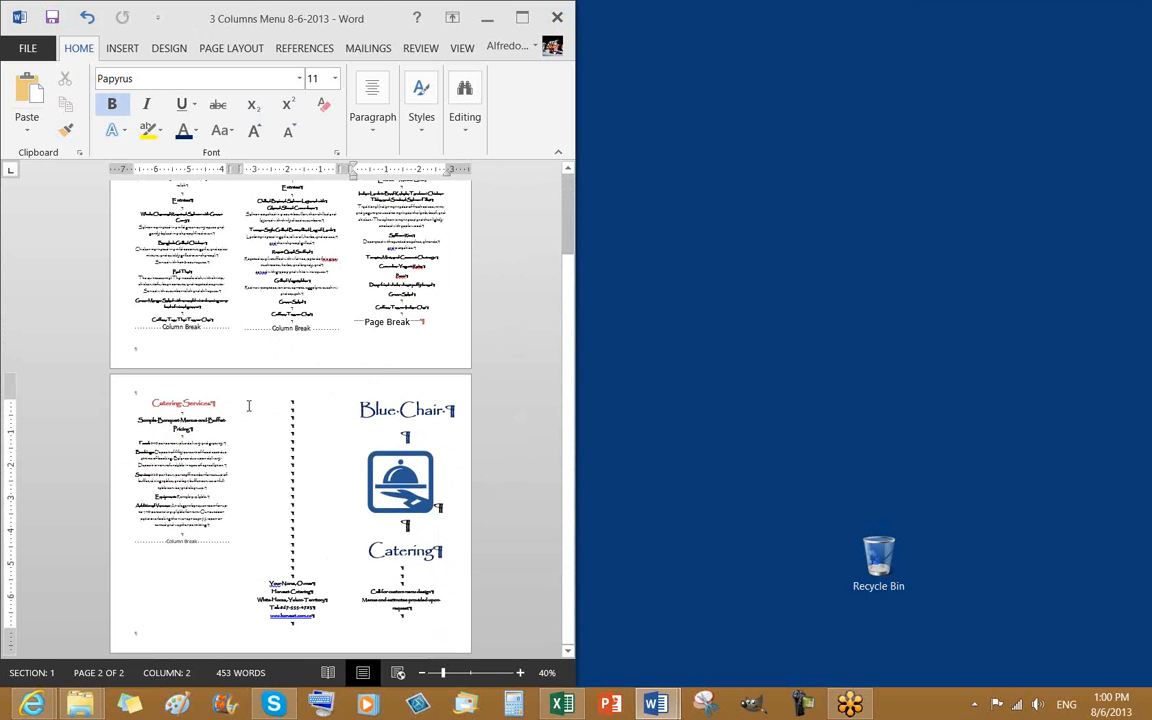
{"action": "left_click", "coordinate": [217, 424]}
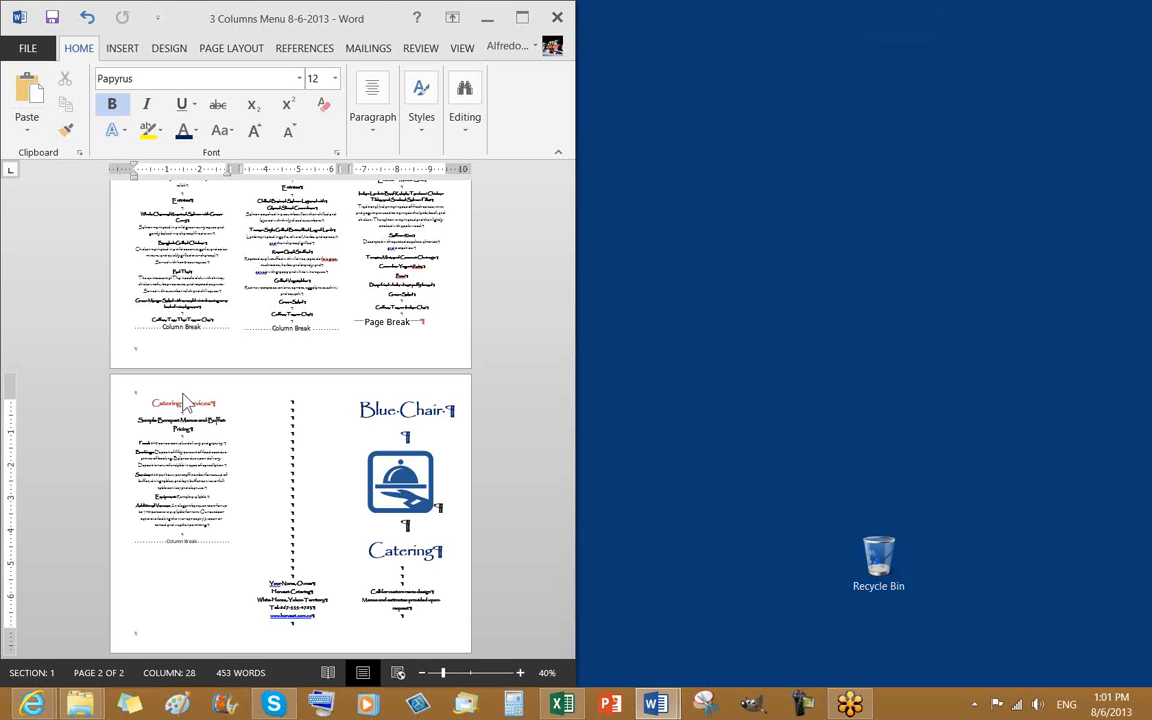
{"action": "left_click", "coordinate": [519, 405]}
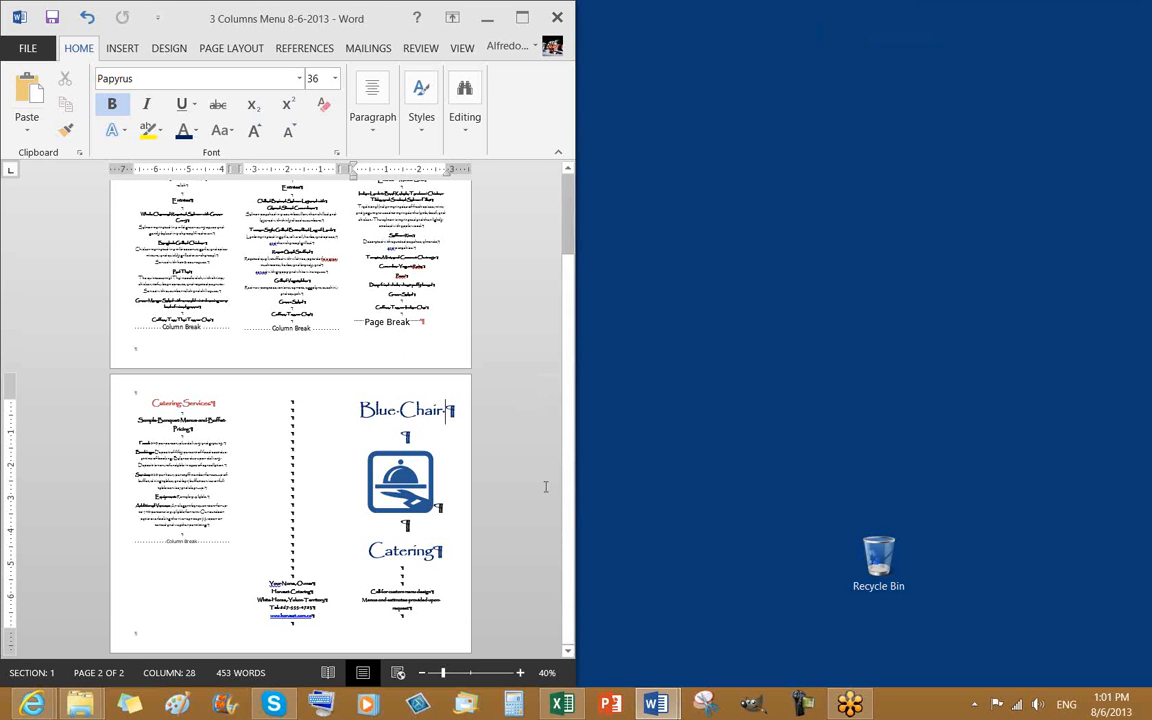